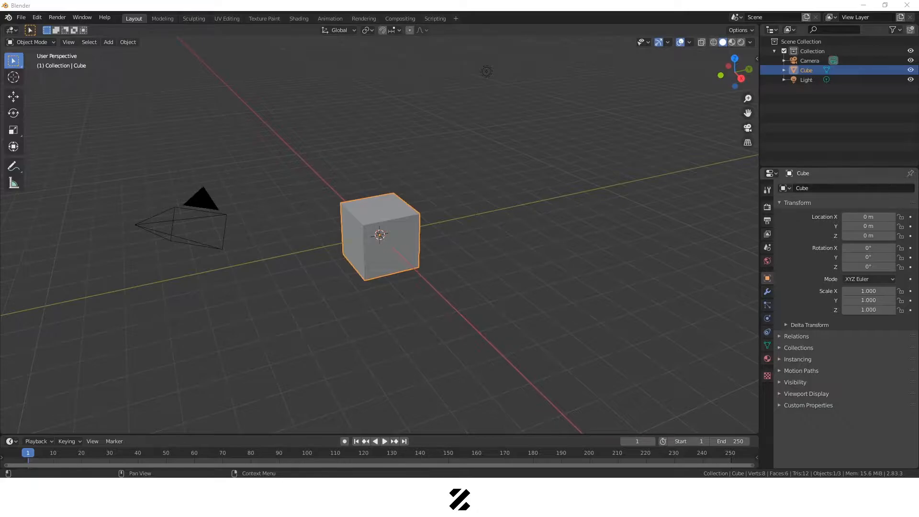
right_click(854, 507)
left_click(840, 450)
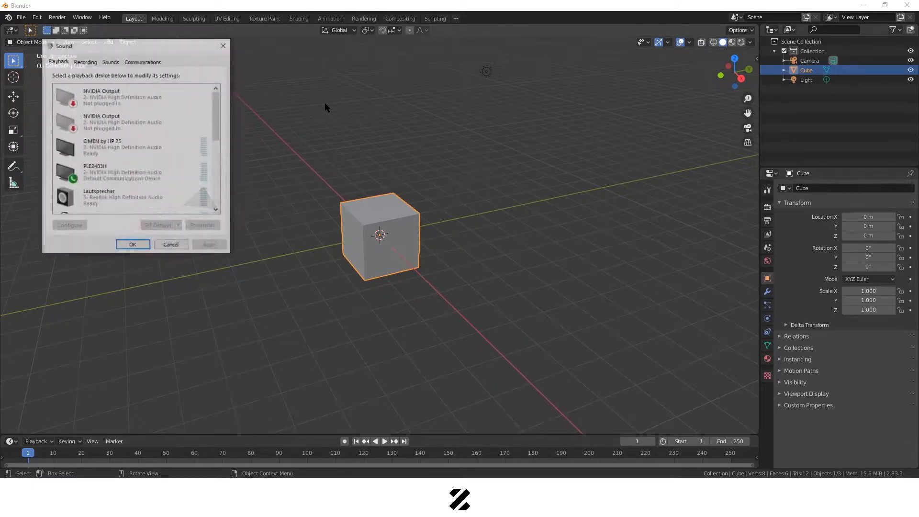
left_click_drag(157, 50, 0, 63)
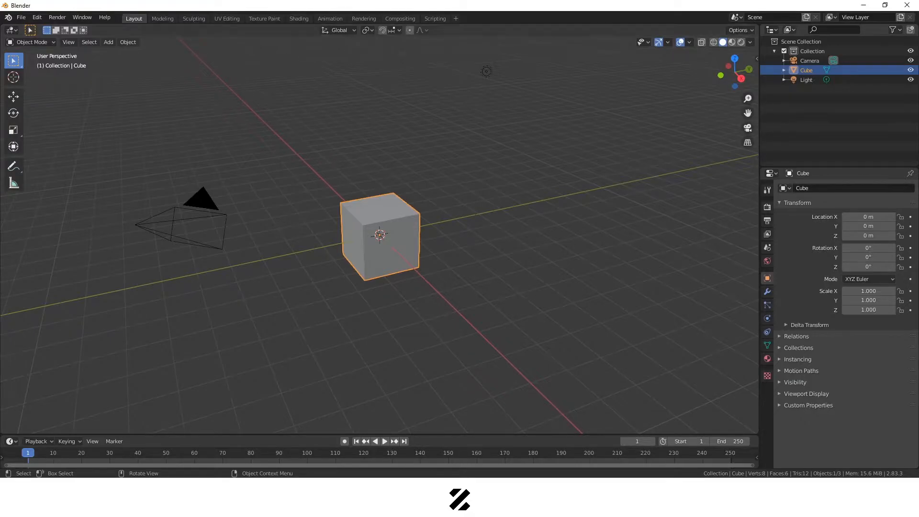
- Delete the default light from the scene
middle_click_drag(390, 205, 397, 248)
left_click_drag(283, 158, 465, 337)
middle_click_drag(464, 338, 455, 148)
left_click(428, 63)
key("Delete")
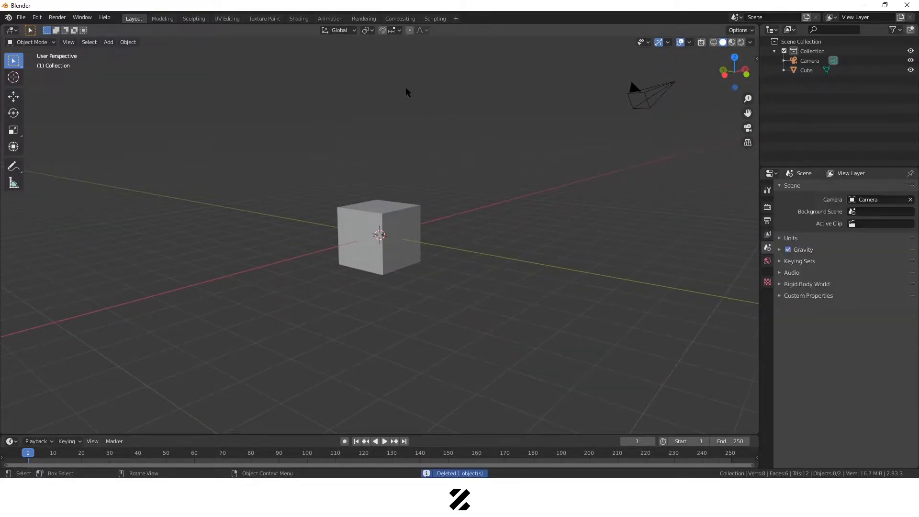
- Set the scene's render engine to Octane
middle_click_drag(425, 214, 414, 221)
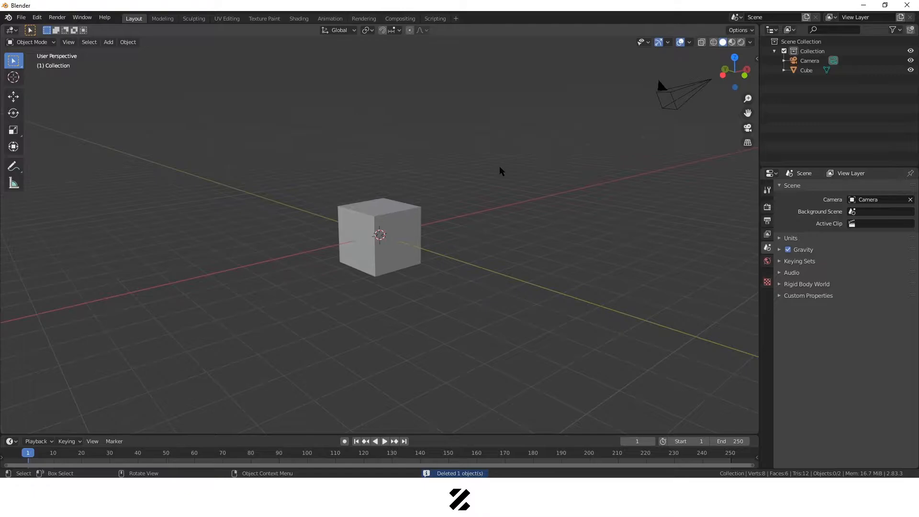
left_click(768, 207)
left_click(880, 189)
left_click(856, 231)
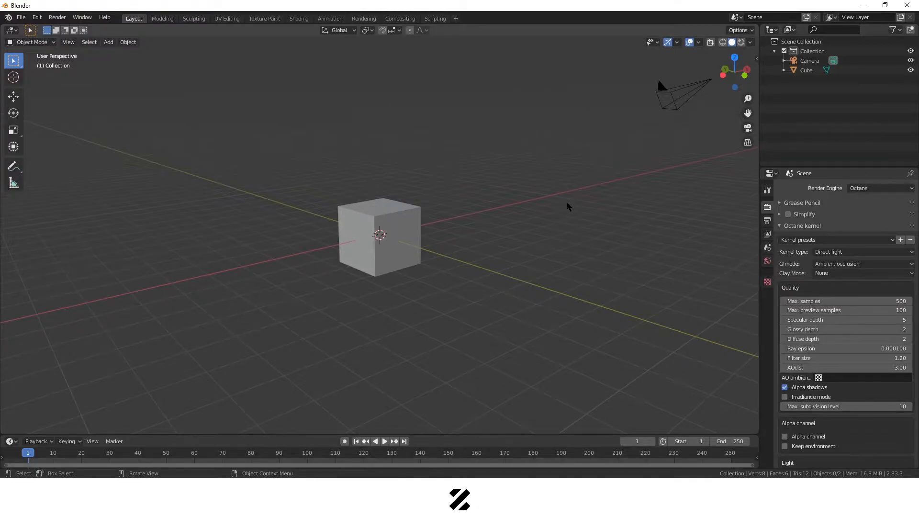
left_click(879, 189)
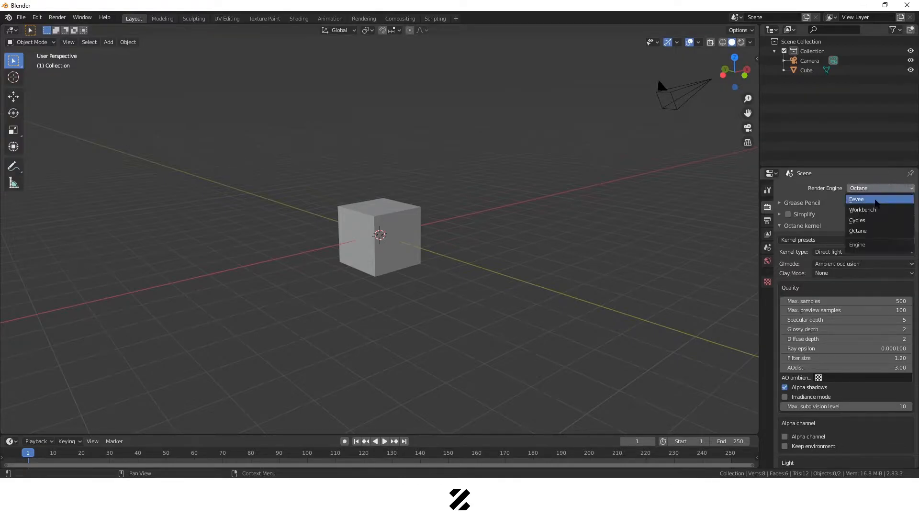
left_click(861, 189)
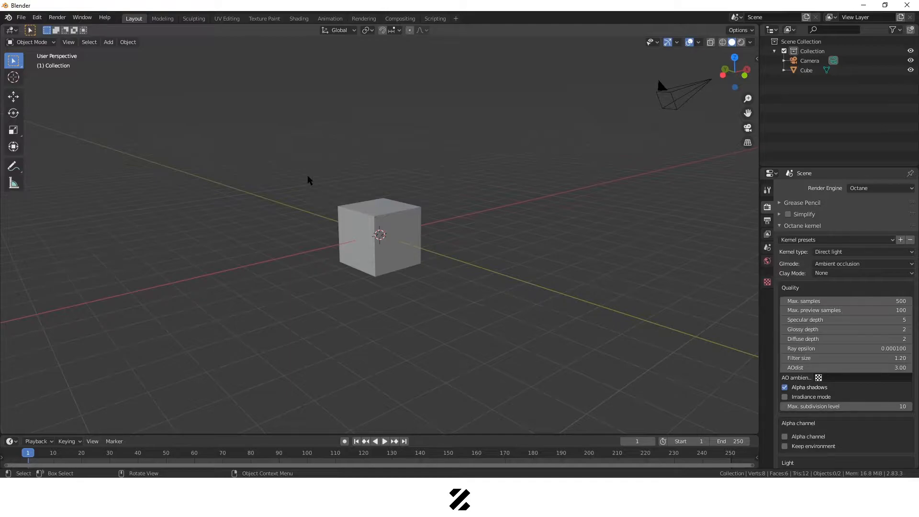
- Select the cube and split the 3D viewport vertically into two side-by-side areas of about equal width
middle_click_drag(405, 225, 401, 247)
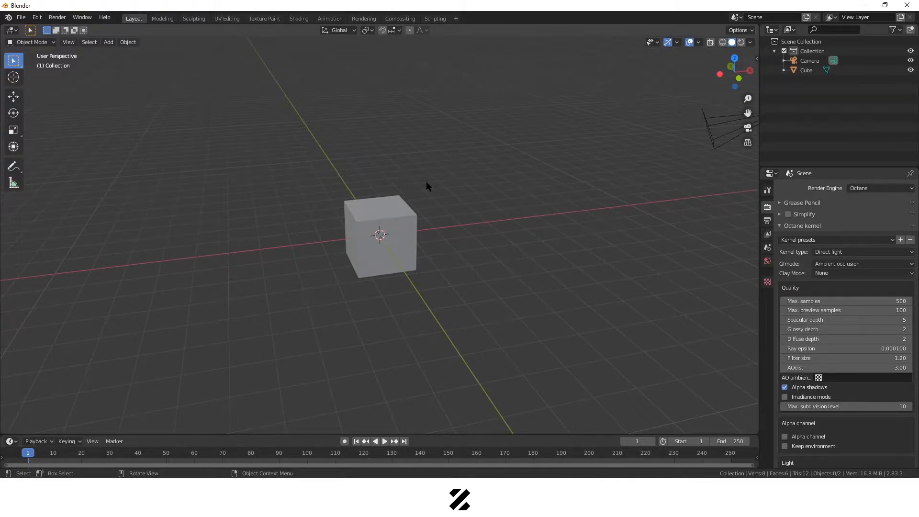
left_click(391, 210)
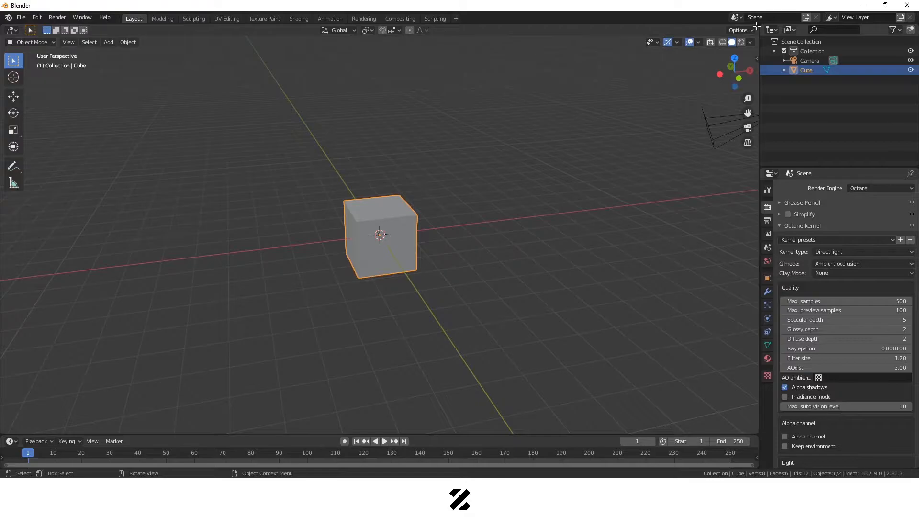
left_click_drag(756, 24, 368, 24)
middle_click_drag(607, 286, 498, 293)
middle_click_drag(254, 250, 314, 265)
middle_click_drag(431, 268, 487, 193)
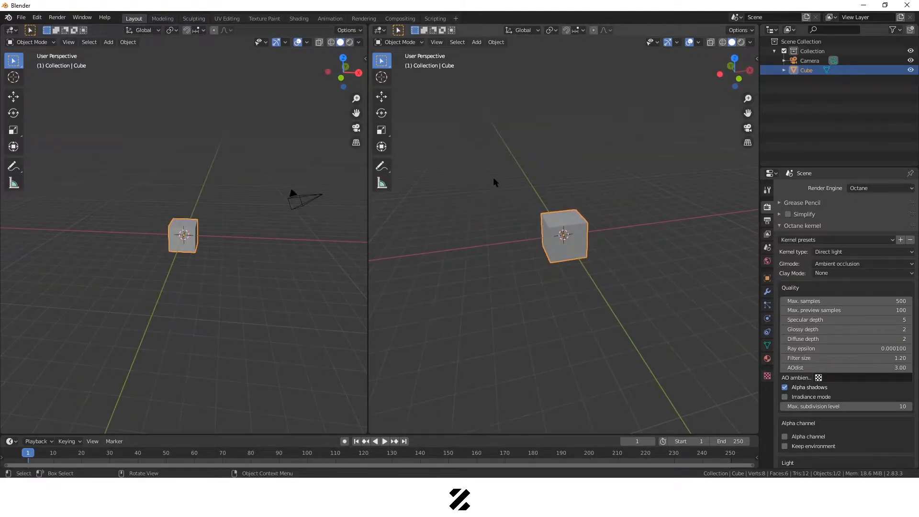
- Try the Timeline and Outliner editors in the new second viewport area
left_click(380, 31)
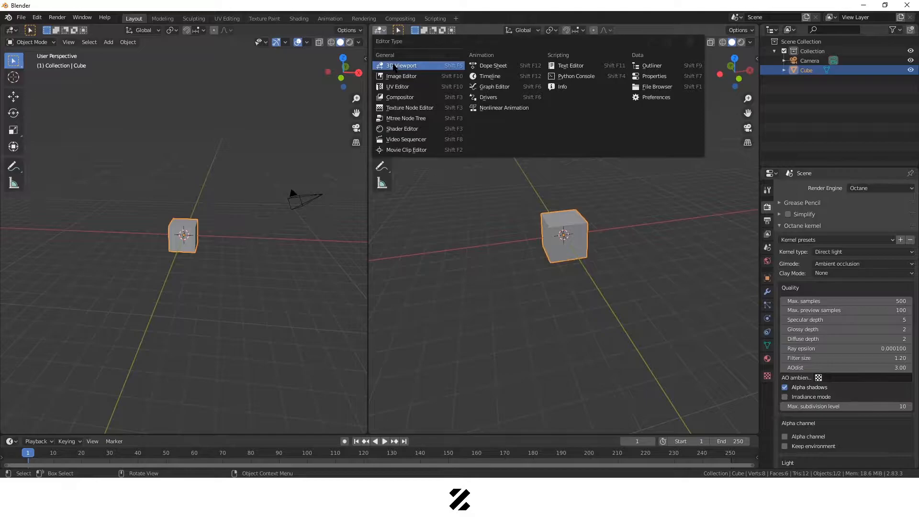
left_click(497, 76)
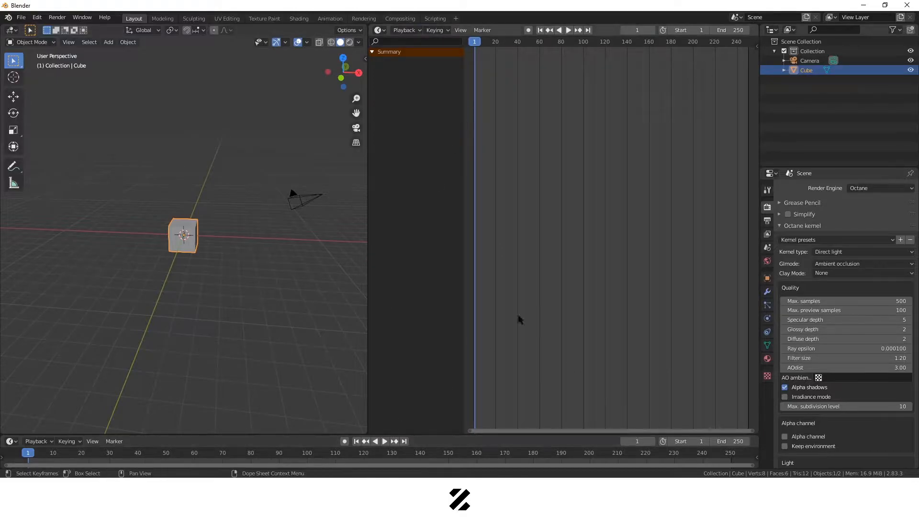
left_click(380, 31)
left_click(380, 31)
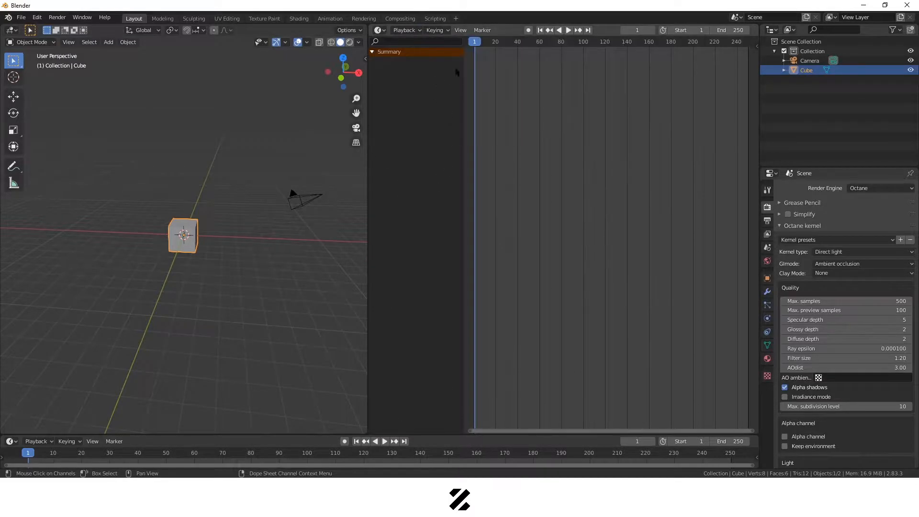
left_click(380, 30)
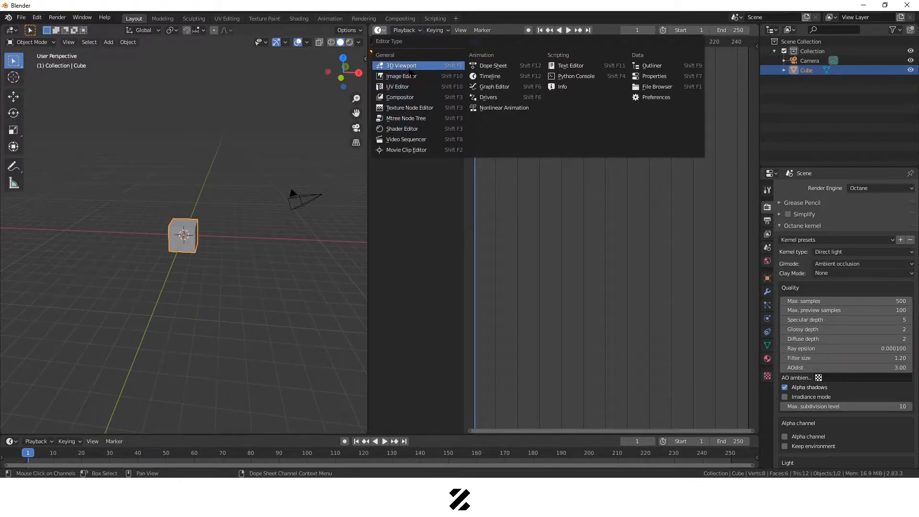
left_click(654, 66)
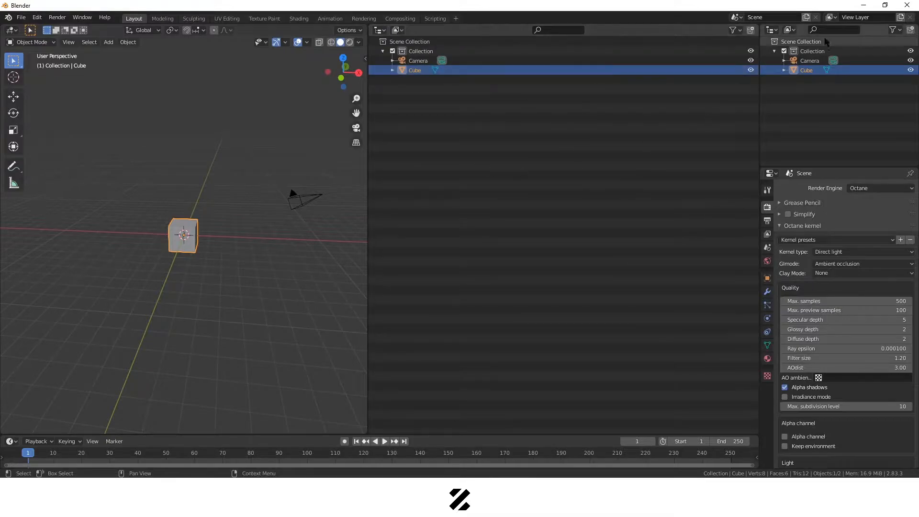
- Change the second area to the Shader Editor and widen the neighbouring 3D viewport slightly
left_click(380, 29)
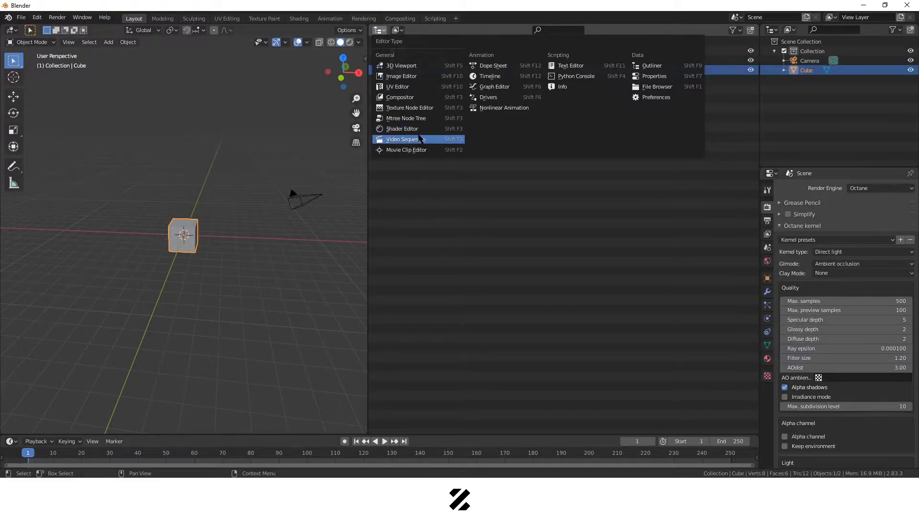
left_click(403, 133)
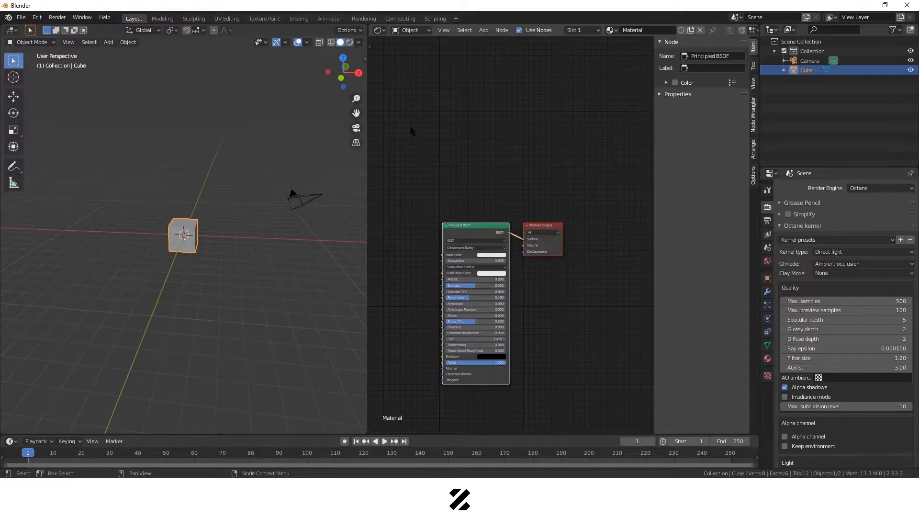
left_click_drag(368, 167, 402, 169)
- Collapse the node properties sidebar in the Shader Editor
left_click(578, 130)
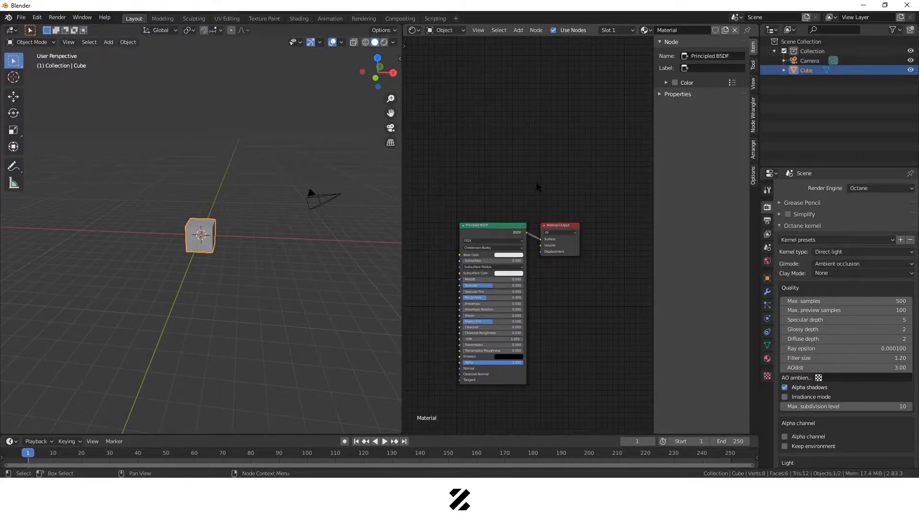
key("n")
key("n")
key("n")
key("n")
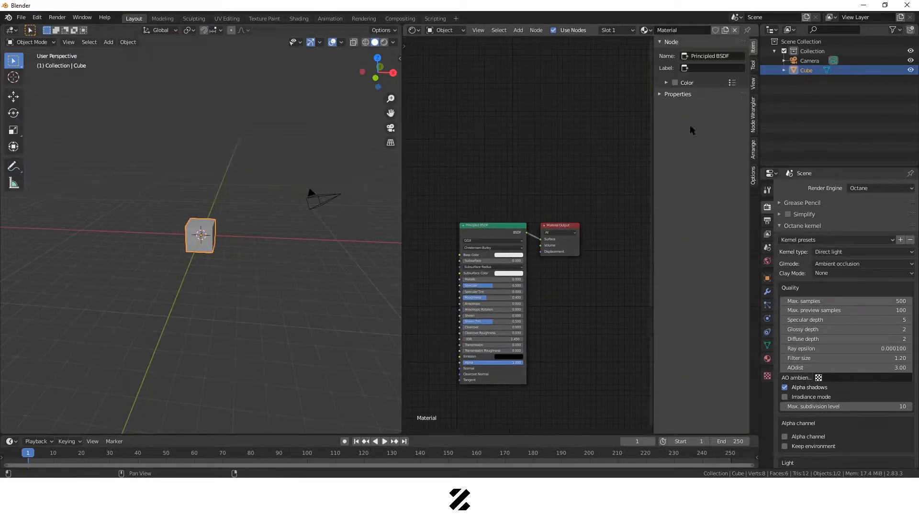
left_click_drag(655, 177, 756, 184)
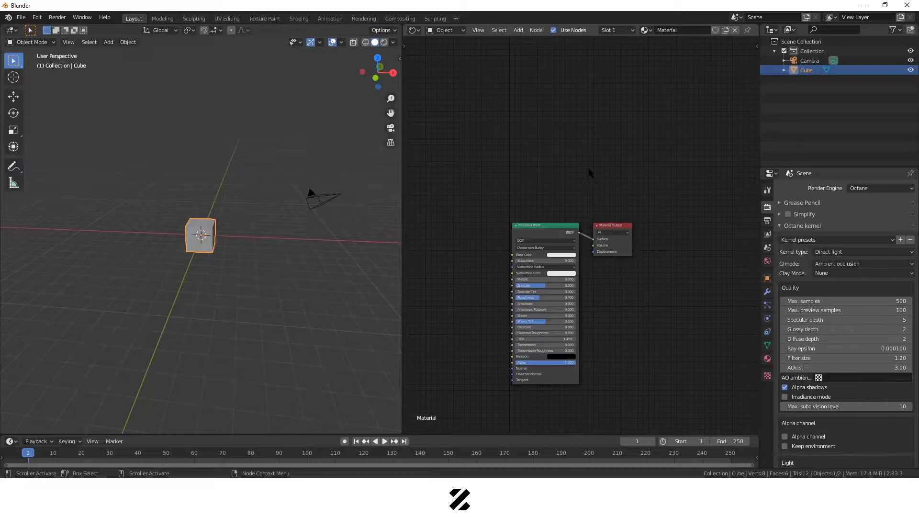
- Switch the 3D viewport to rendered shading to preview the cube in Octane
scroll(498, 206, "up", 2)
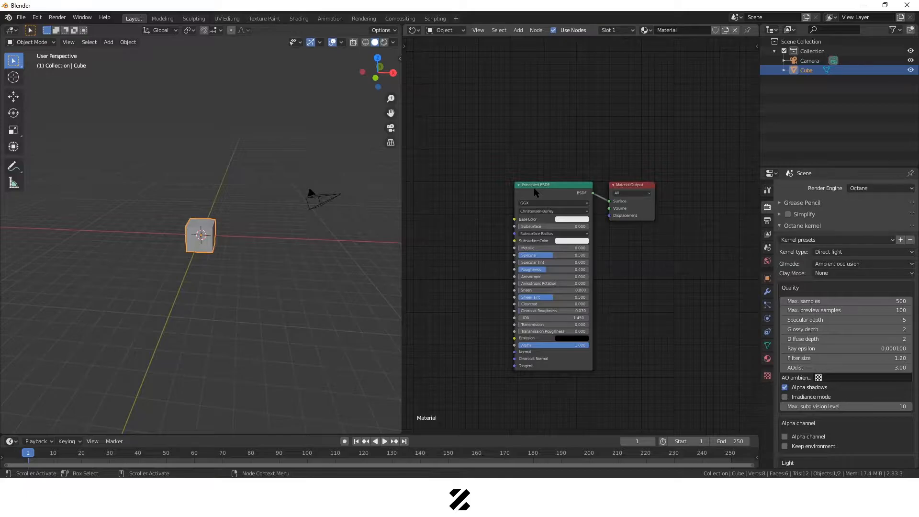
mouse_move(217, 254)
middle_mouse_down()
mouse_move(139, 246)
mouse_move(235, 206)
middle_mouse_up()
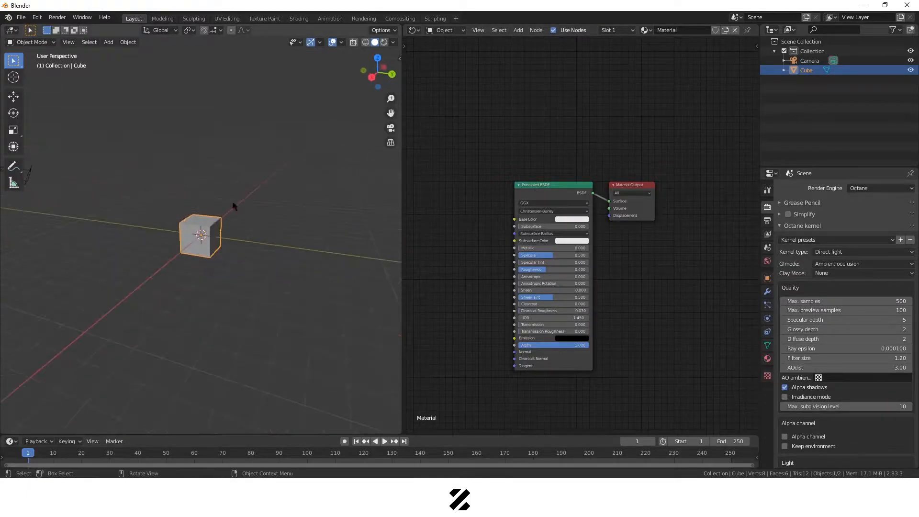
left_click(384, 42)
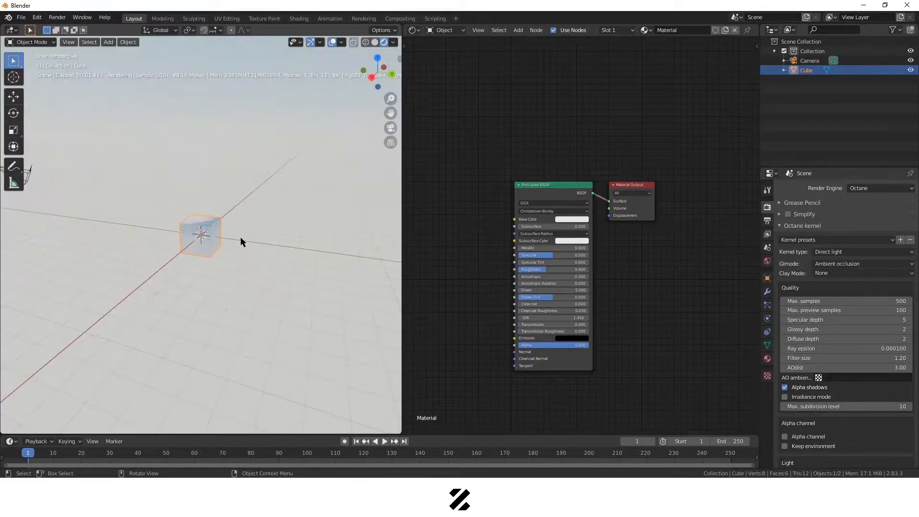
middle_click_drag(212, 258, 211, 223)
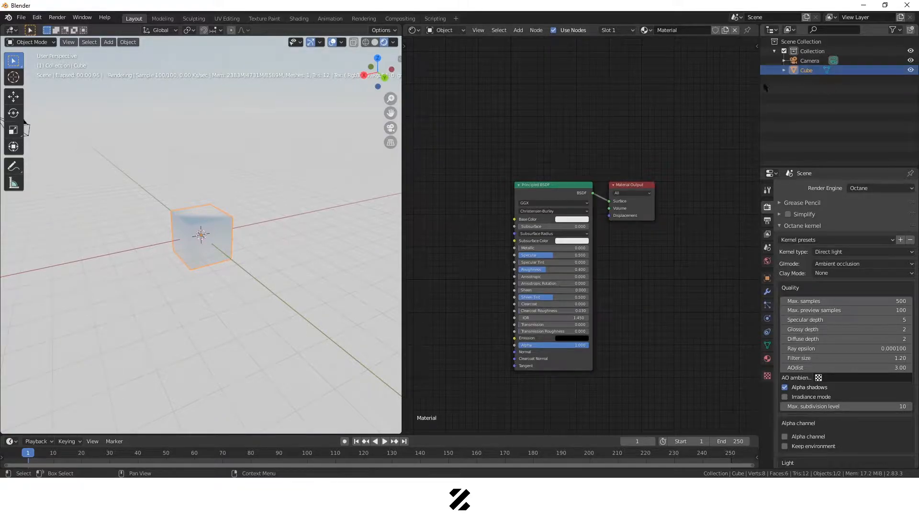
- Highlight the cube's two material nodes and select the camera to compare what the Shader Editor shows for it
left_click_drag(461, 132, 707, 405)
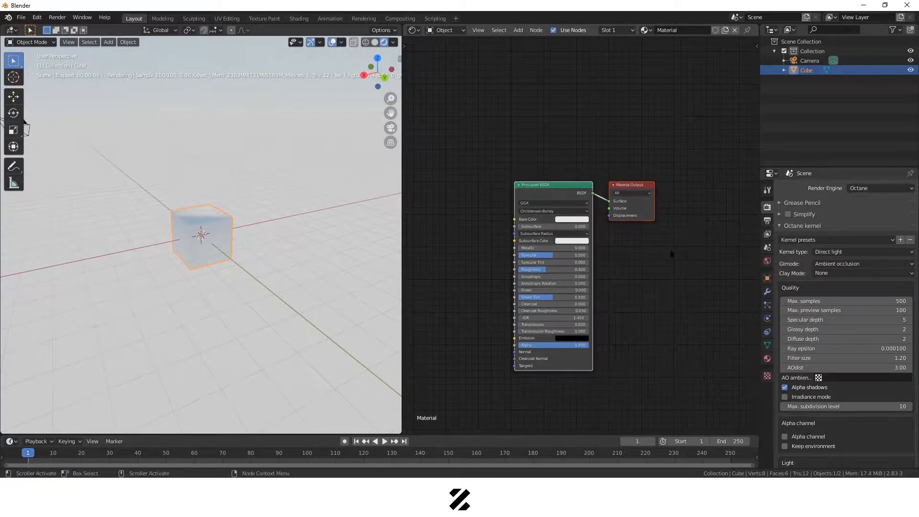
left_click_drag(462, 128, 696, 401)
left_click(811, 80)
left_click(816, 60)
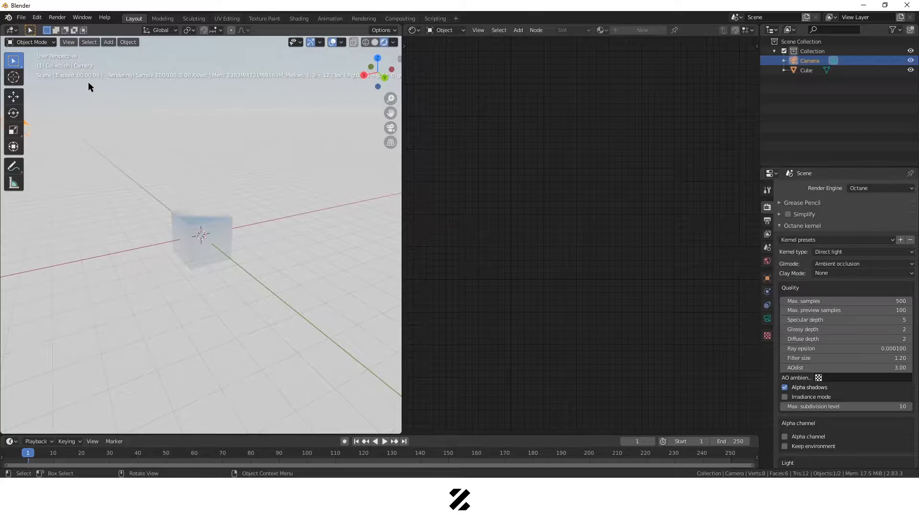
left_click(108, 43)
mouse_move(121, 53)
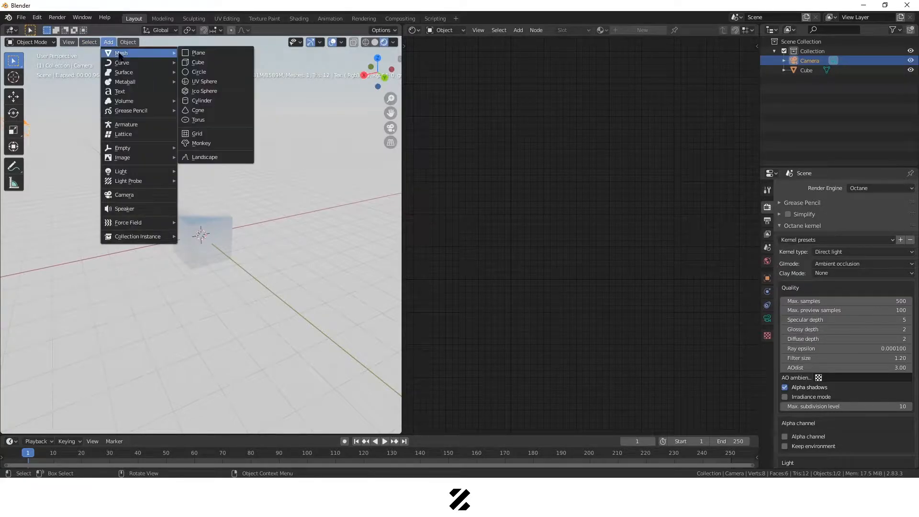
left_click(196, 72)
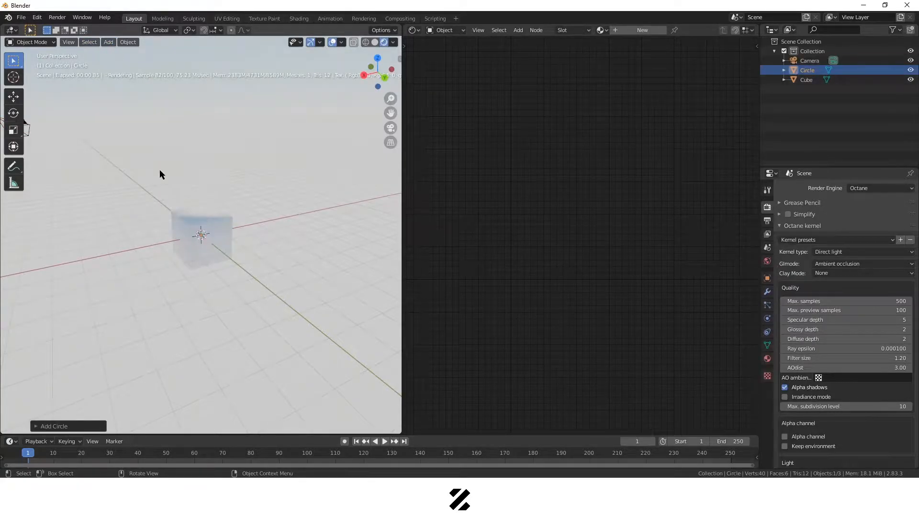
left_click(802, 124)
left_click(807, 72)
right_click(807, 72)
mouse_move(750, 154)
left_click(754, 94)
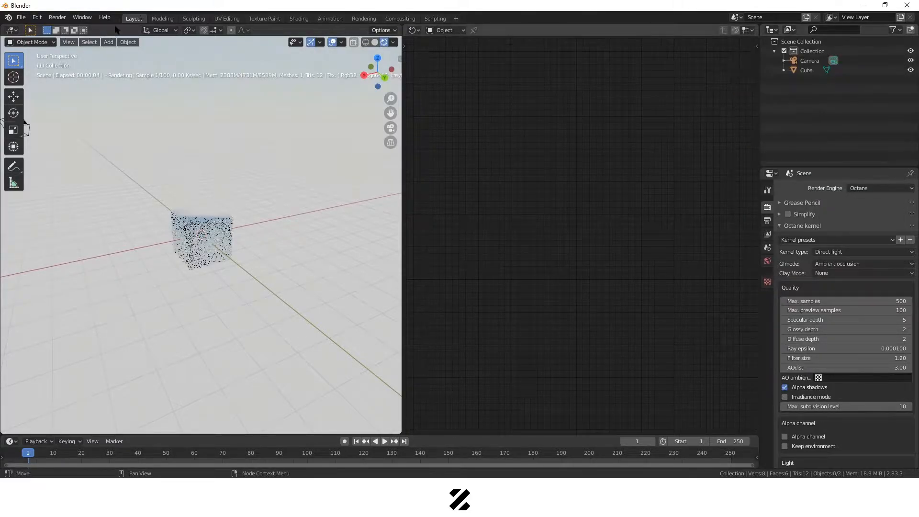
- Add a cone mesh and move it along the X axis so it stands beside the cube
left_click(110, 45)
mouse_move(122, 53)
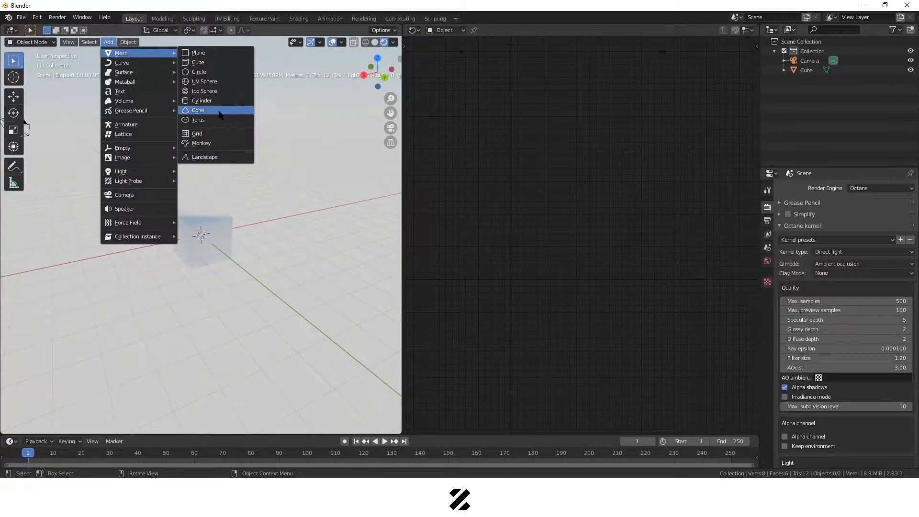
left_click(223, 110)
left_click(13, 96)
left_click_drag(175, 241, 113, 246)
left_click(187, 190)
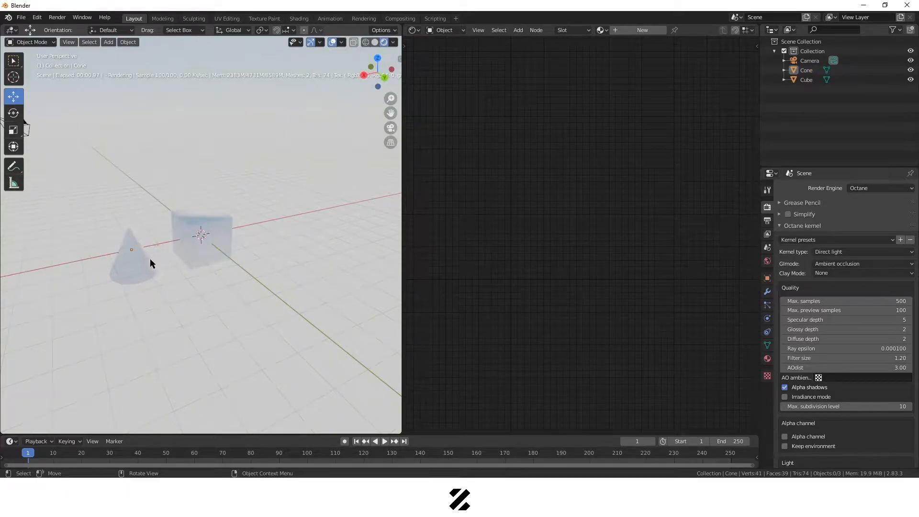
- Create a new material for the cone in the Shader Editor
left_click(129, 268)
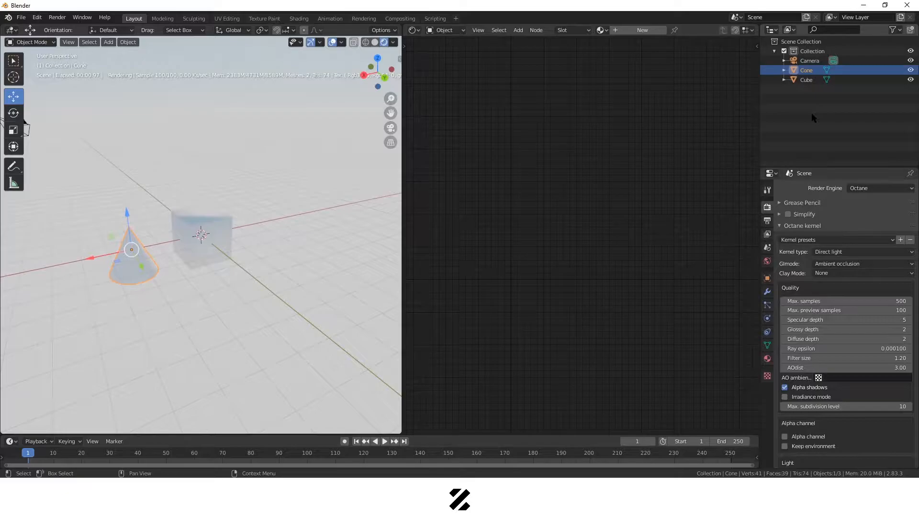
left_click(809, 60)
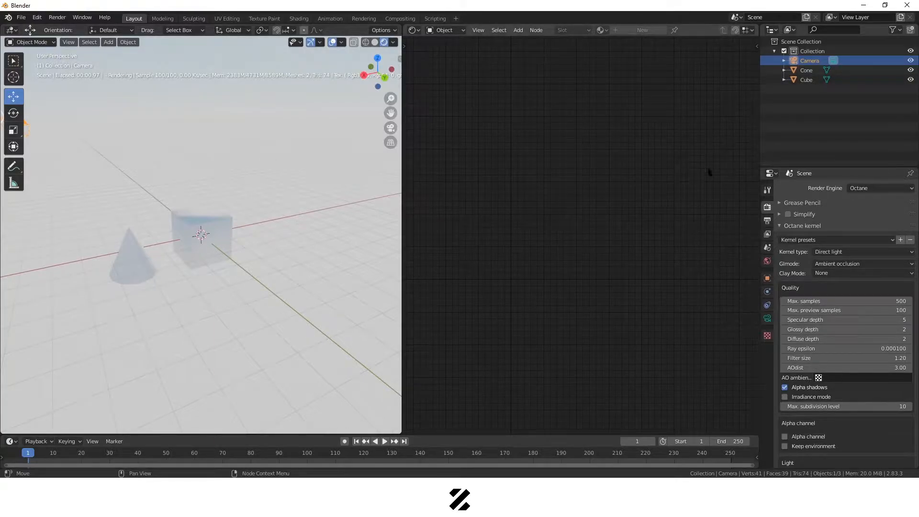
left_click(807, 71)
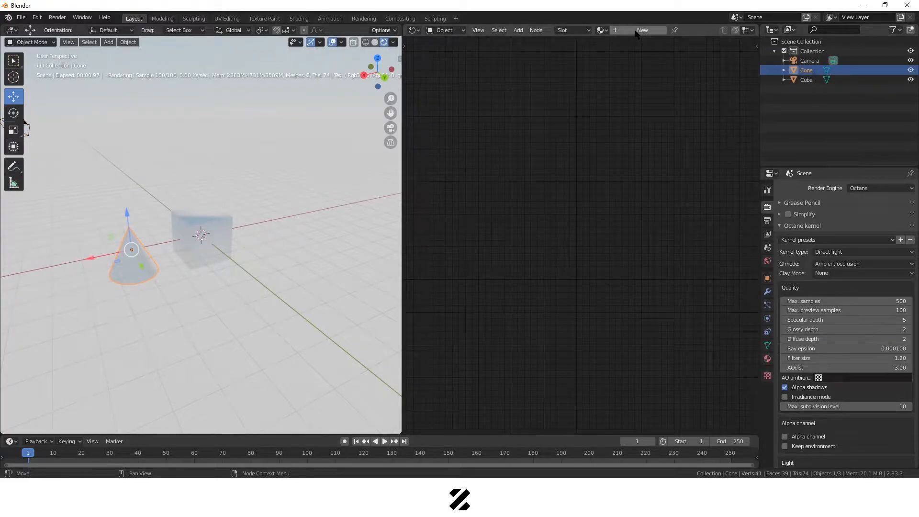
left_click(642, 30)
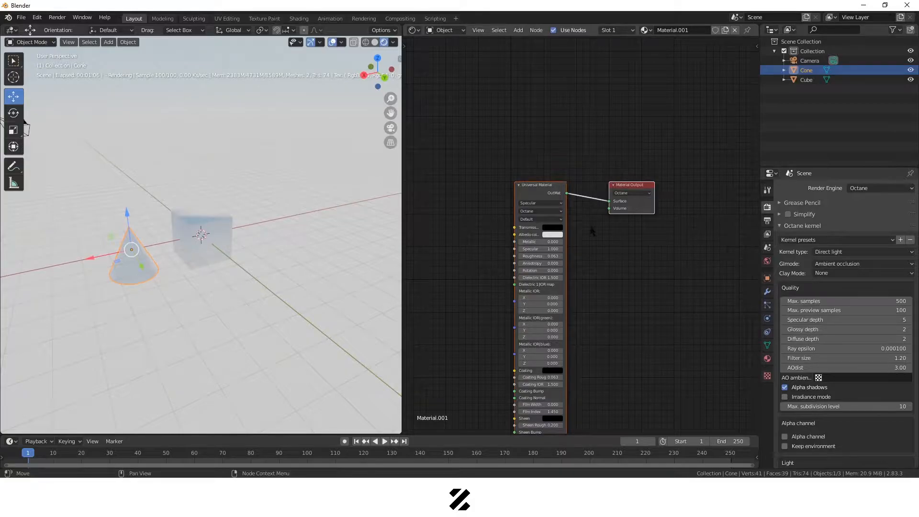
- Delete the Universal Material node from the cone's material, keeping the Material Output node
middle_click_drag(592, 240, 613, 165)
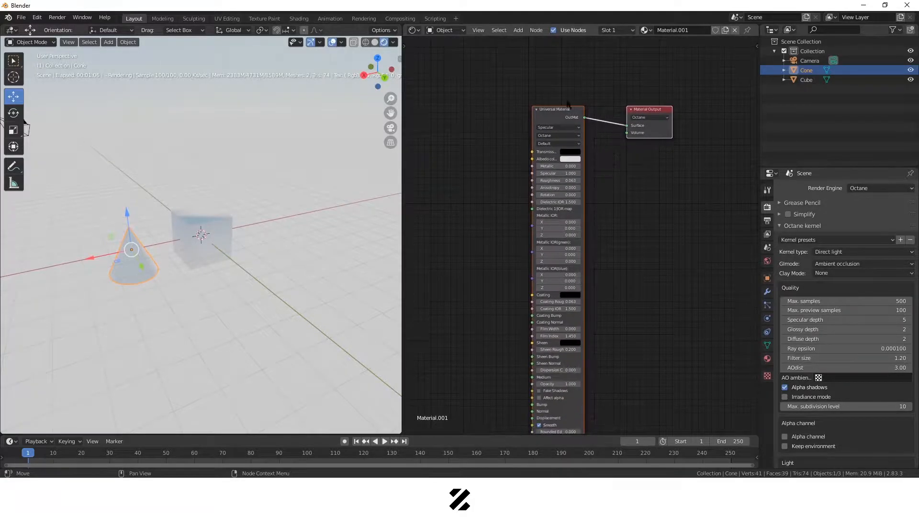
scroll(532, 117, "up", 2)
middle_click_drag(532, 116, 530, 170)
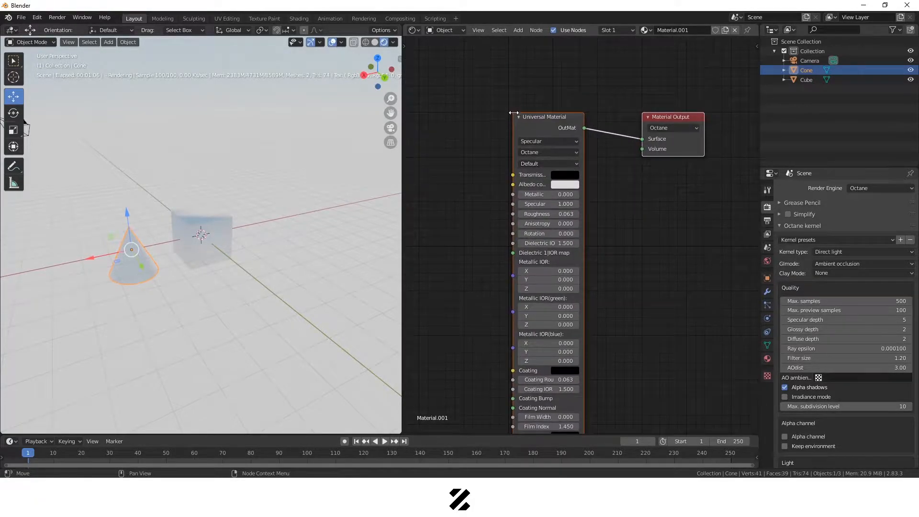
scroll(622, 227, "down", 2)
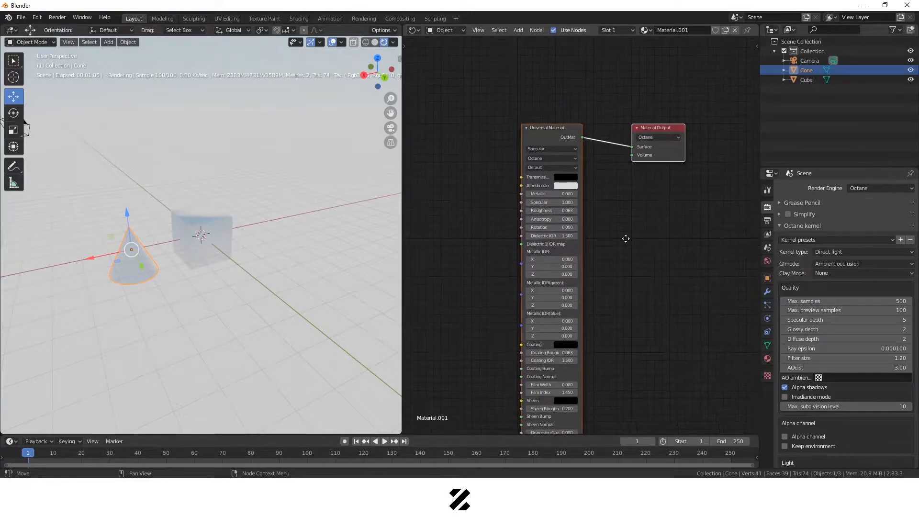
left_click_drag(503, 103, 558, 175)
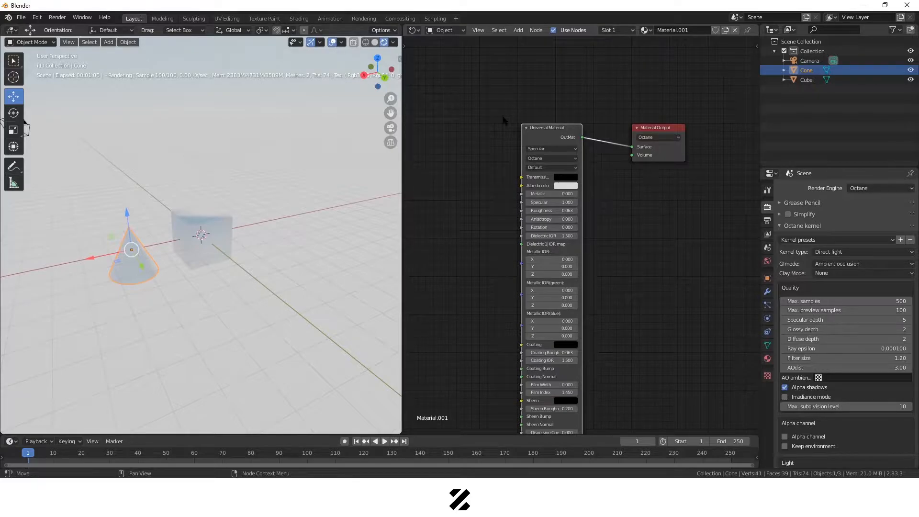
left_click_drag(517, 109, 547, 142)
left_click(498, 98)
left_click_drag(499, 98, 540, 134)
key("Delete")
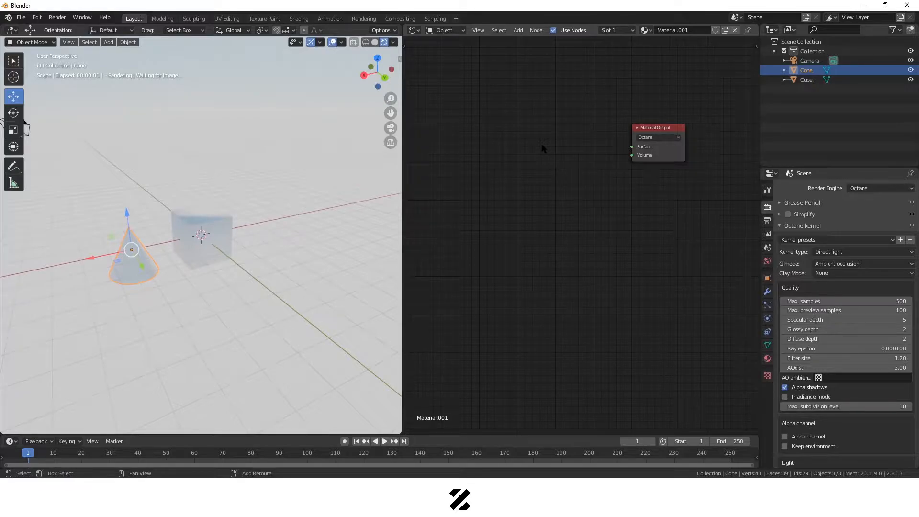
- Search for a Diffuse Material node and place it in the cone's material beside the Material Output node
key("shift+a")
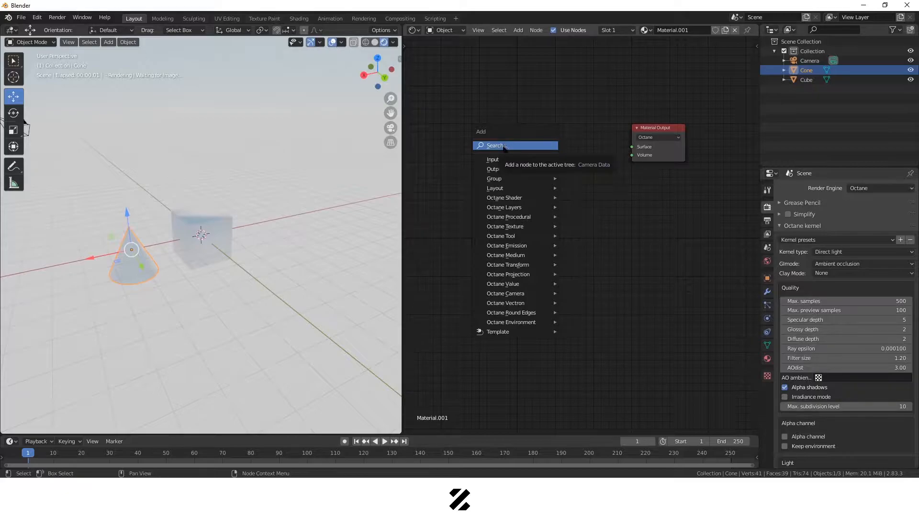
key("s")
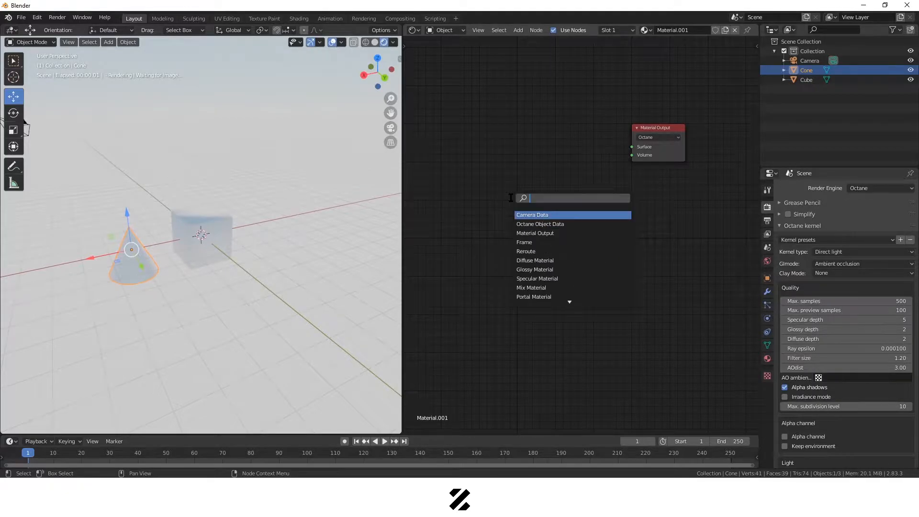
type("awdaw")
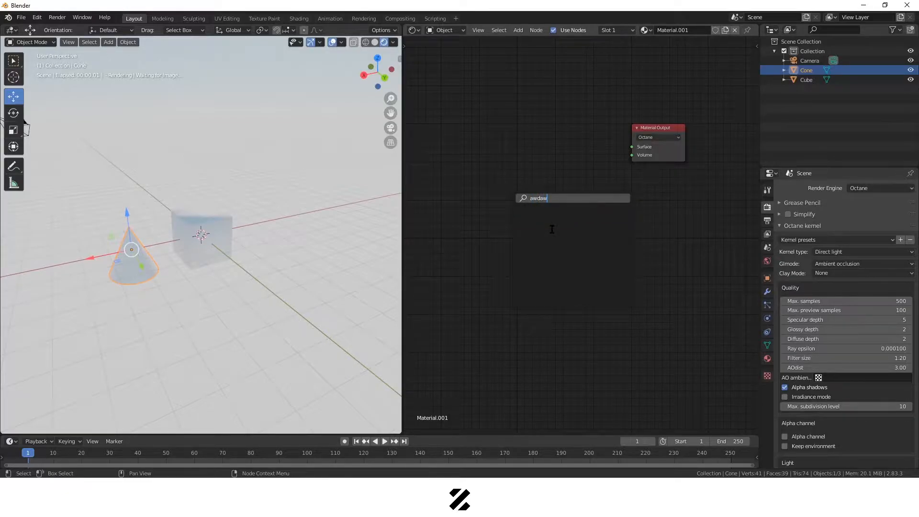
key("BackSpace")
key("BackSpace")
key("BackSpace")
key("BackSpace")
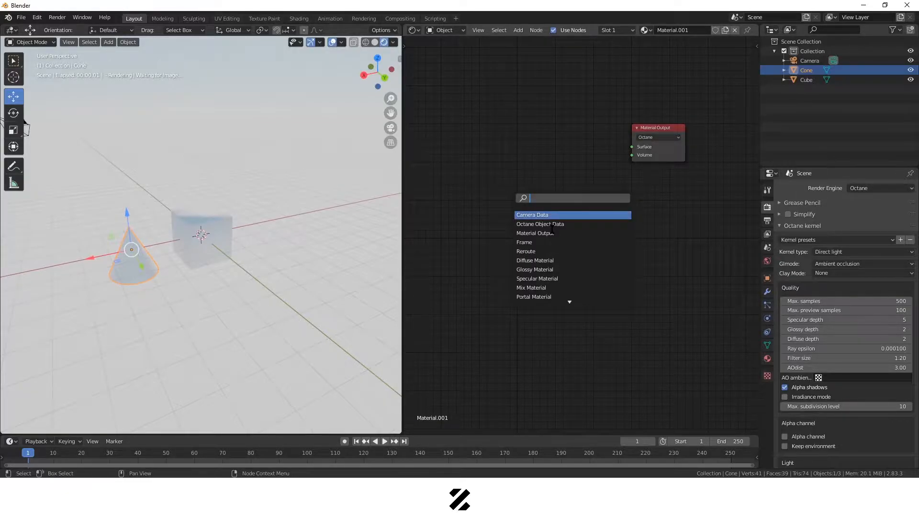
type("diff")
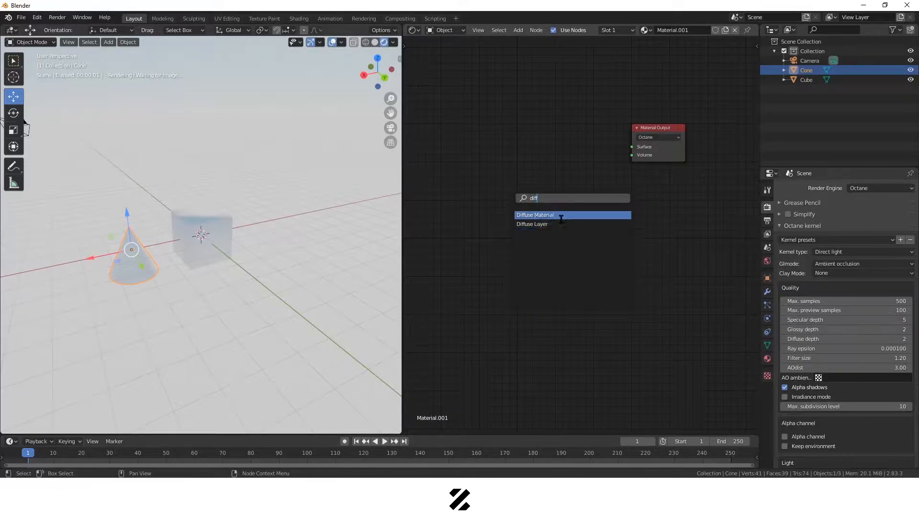
left_click(535, 215)
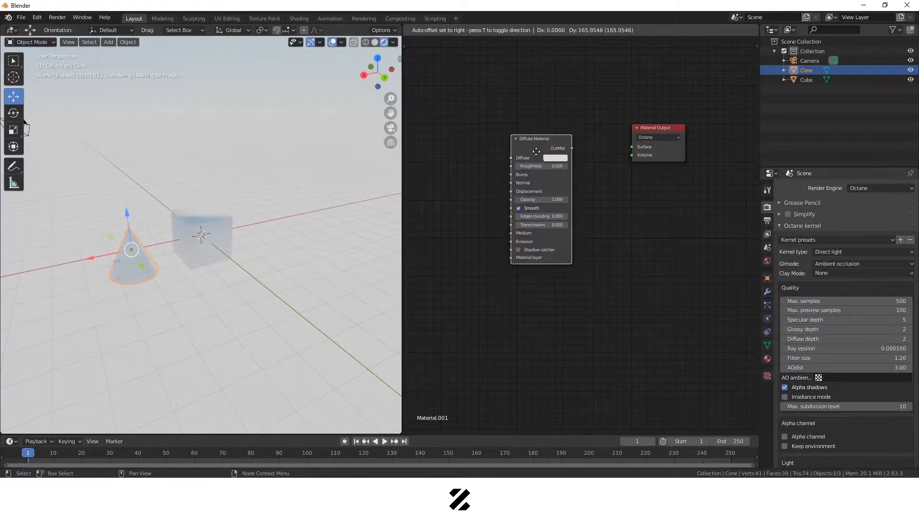
left_click(560, 205)
- Connect the Diffuse Material node's OutMat to the Surface input of the cone's Material Output node
scroll(560, 205, "up", 4)
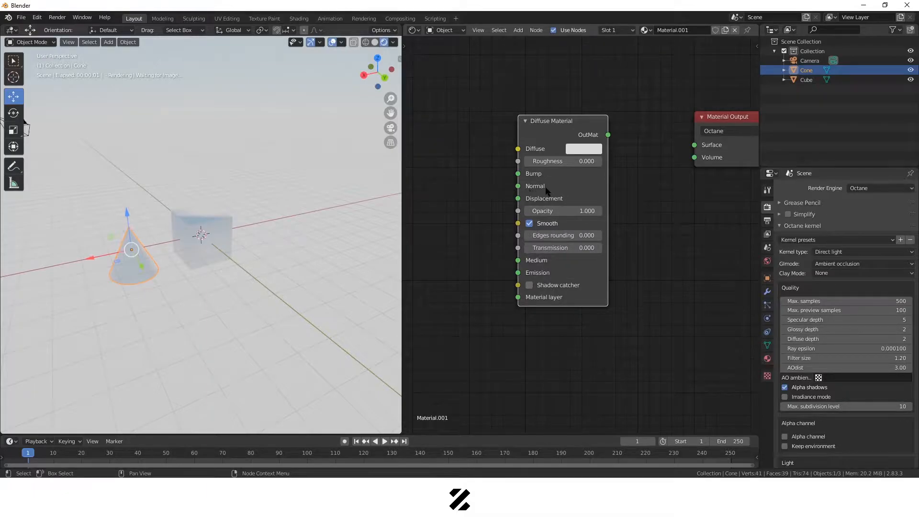
left_click_drag(556, 123, 551, 123)
left_click(641, 188)
middle_click_drag(643, 182, 608, 185)
left_click_drag(520, 126, 527, 125)
middle_click_drag(601, 181, 564, 179)
scroll(573, 160, "up", 1)
scroll(573, 159, "up", 1)
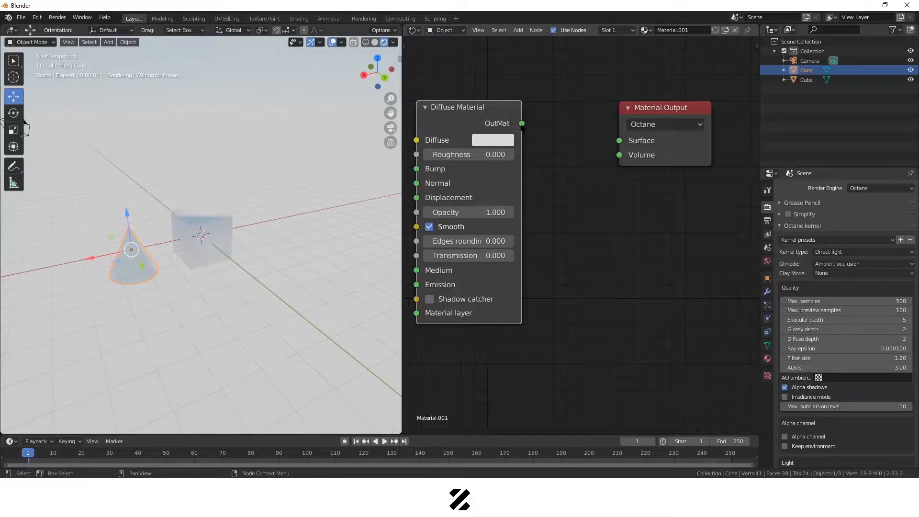
left_click_drag(523, 125, 619, 141)
scroll(566, 185, "down", 1)
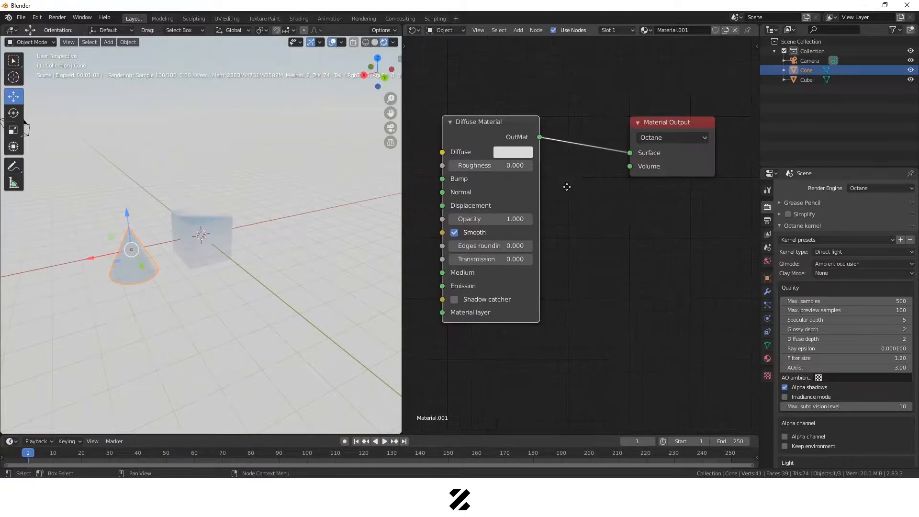
- Move the Diffuse Material node closer to the Material Output node in the cone's material
left_click_drag(507, 122, 541, 127)
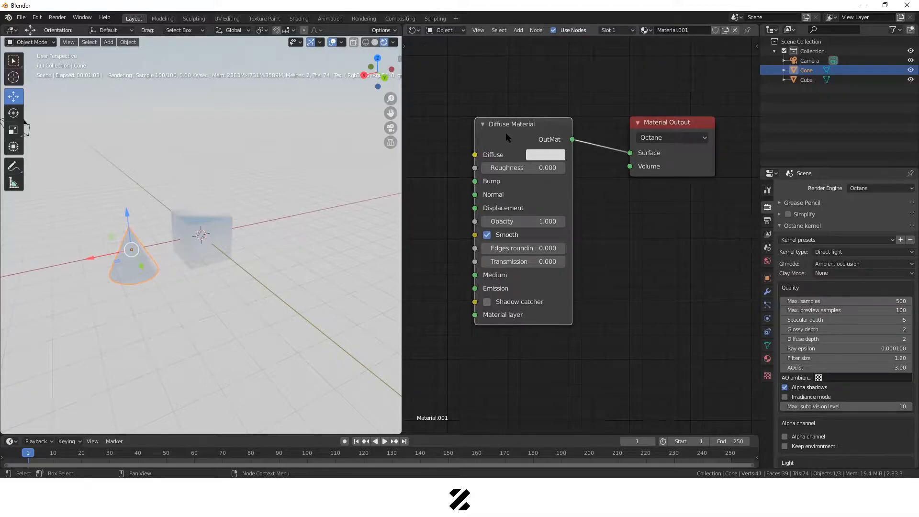
mouse_move(520, 129)
left_mouse_down()
mouse_move(525, 160)
mouse_move(530, 132)
left_mouse_up()
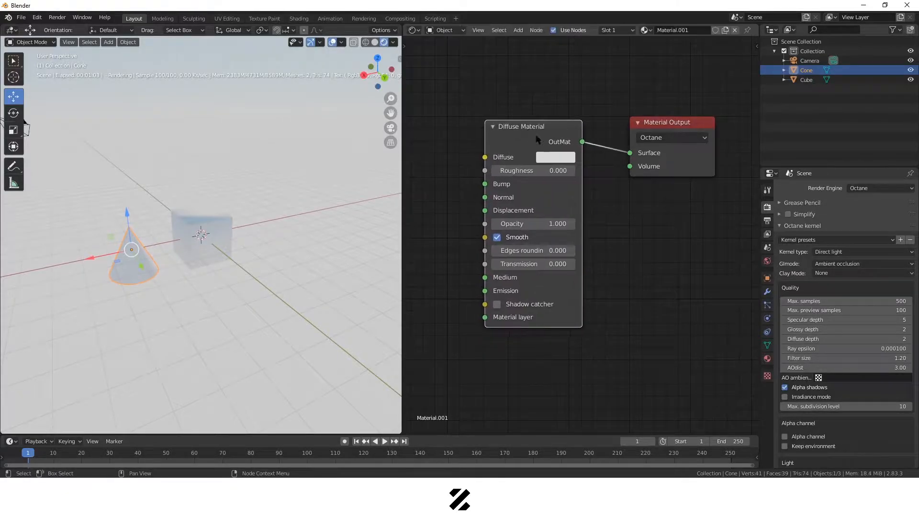
middle_click_drag(490, 217, 546, 207)
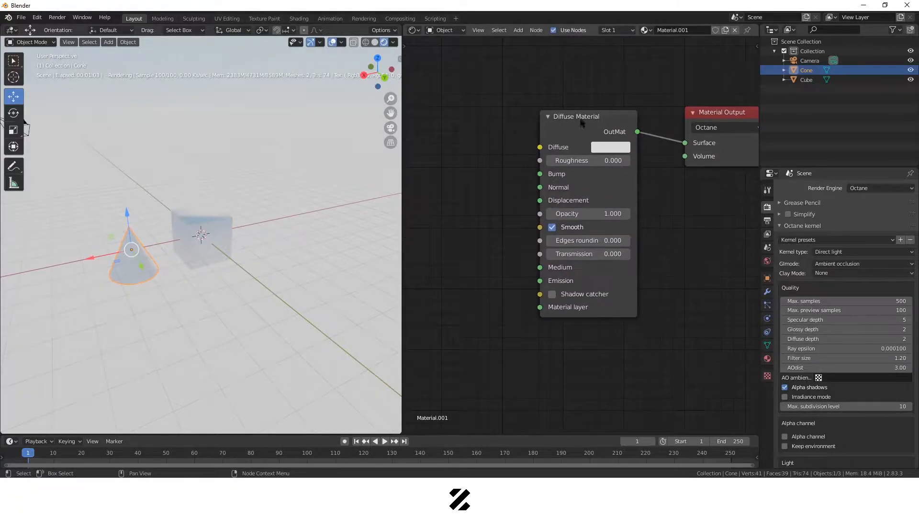
middle_click_drag(495, 226, 502, 225)
middle_click_drag(209, 254, 206, 253)
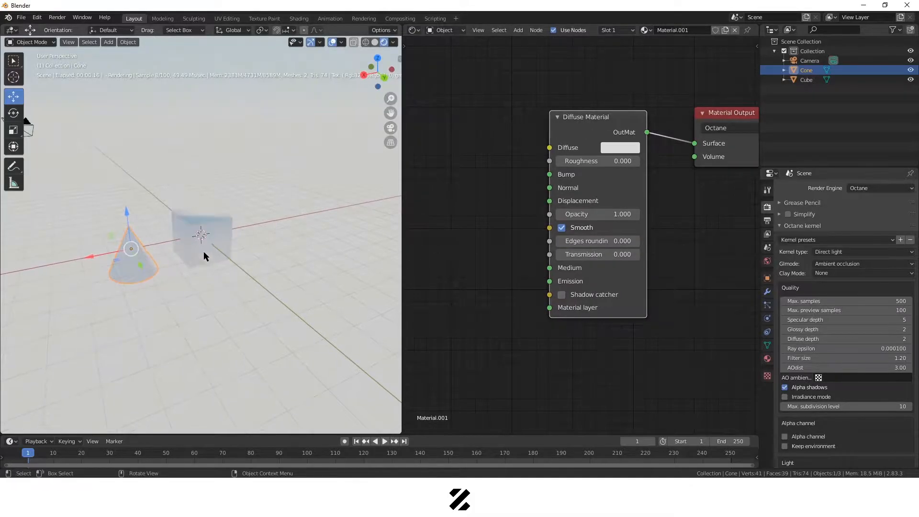
middle_click_drag(581, 117, 529, 124)
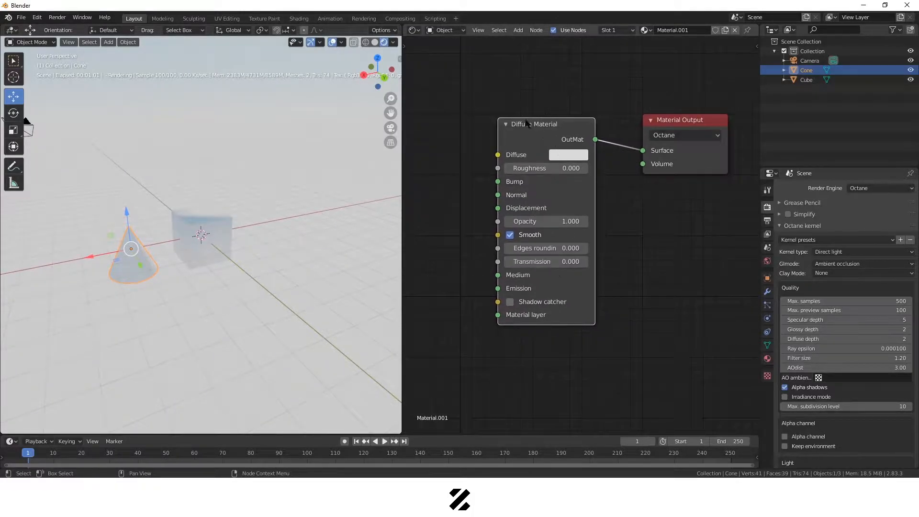
- Try a teal diffuse color on the cone's material with hue 0.428 and saturation 0.541
left_click(556, 157)
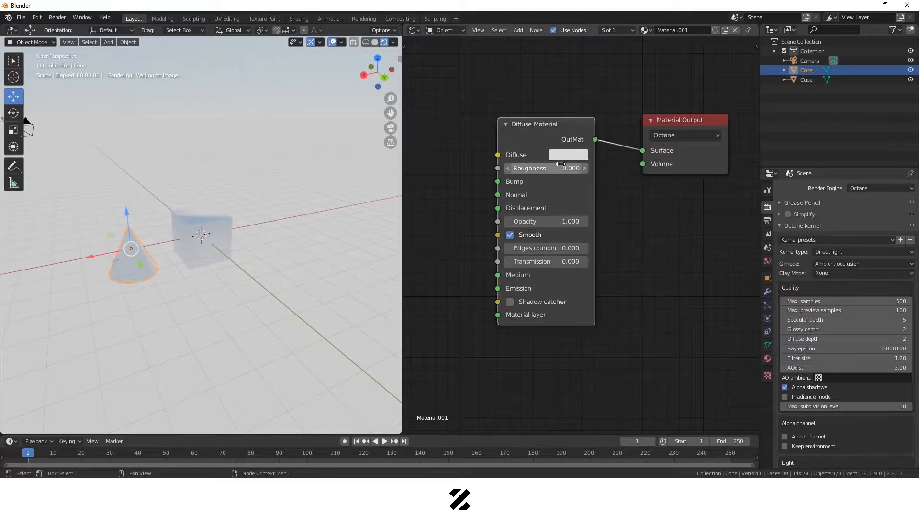
left_click(567, 157)
left_click(589, 197)
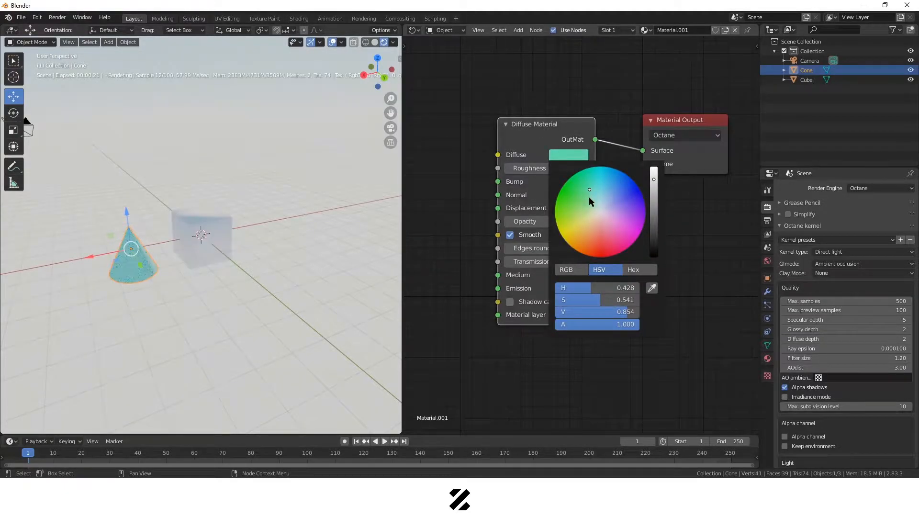
- Set the cone's diffuse color to bright red with hue 0.006, saturation 1.000 and value 1.000
left_click(570, 156)
left_click_drag(629, 311, 556, 289)
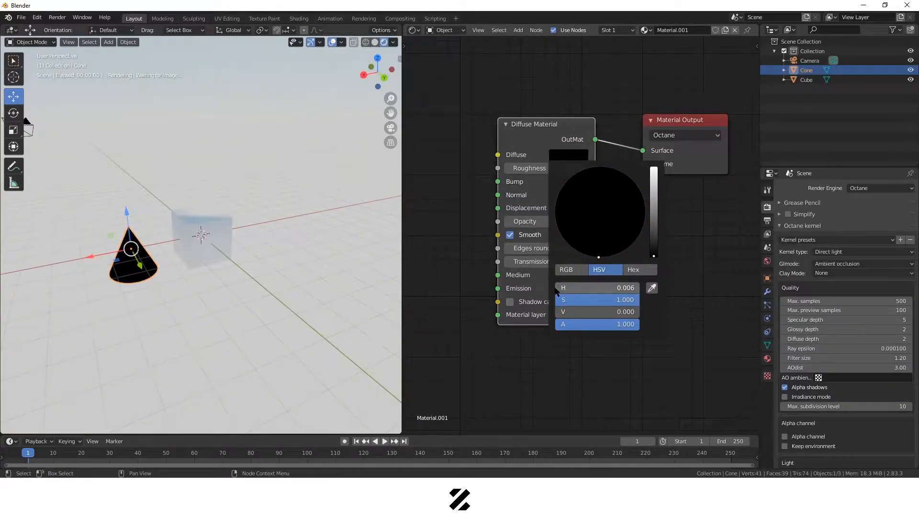
left_click_drag(655, 246, 656, 167)
left_click_drag(600, 302, 640, 311)
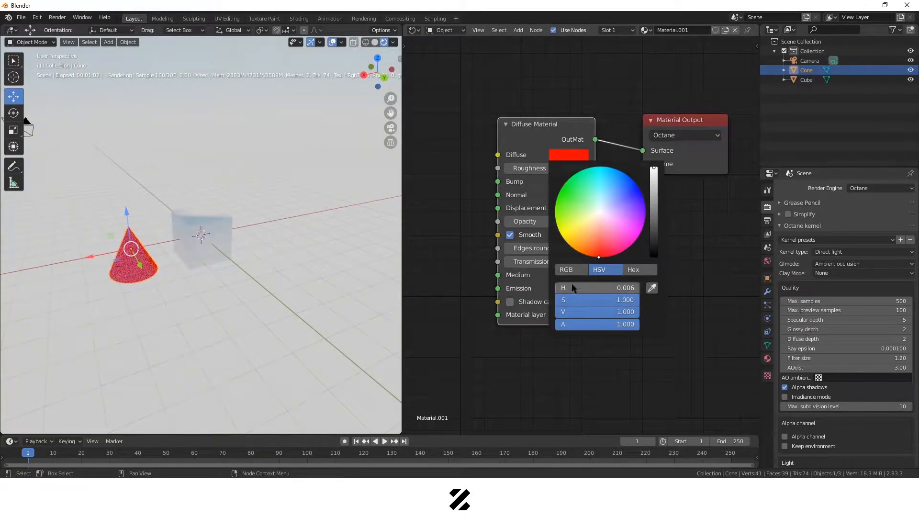
left_click(581, 273)
left_click(577, 383)
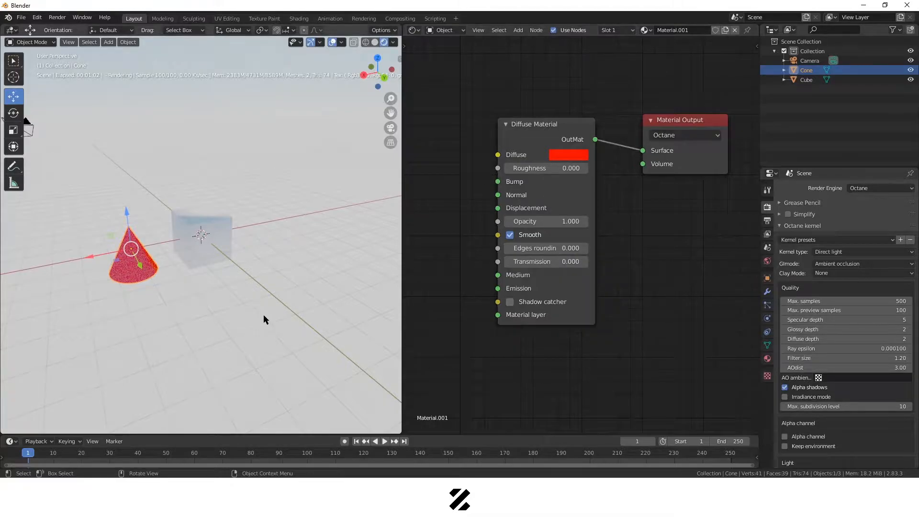
- Select the cube and fit its material nodes in the Shader Editor
left_click(214, 265)
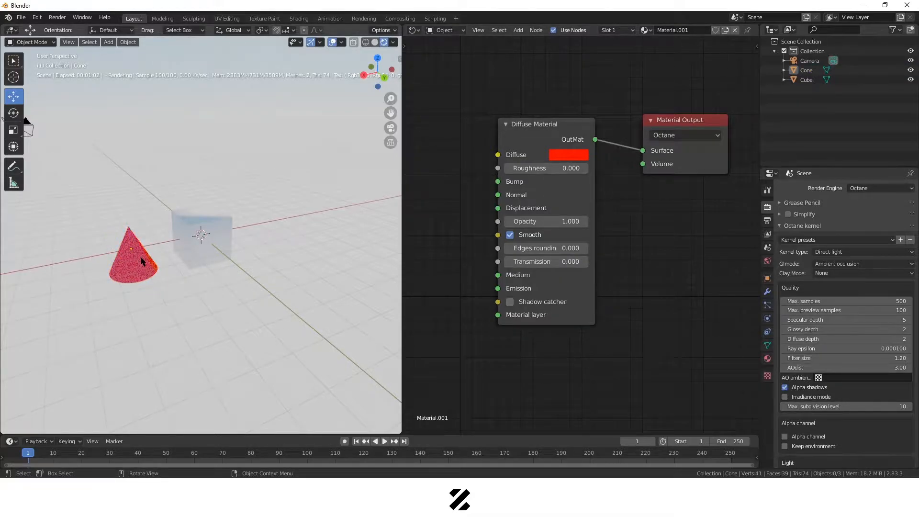
key("Home")
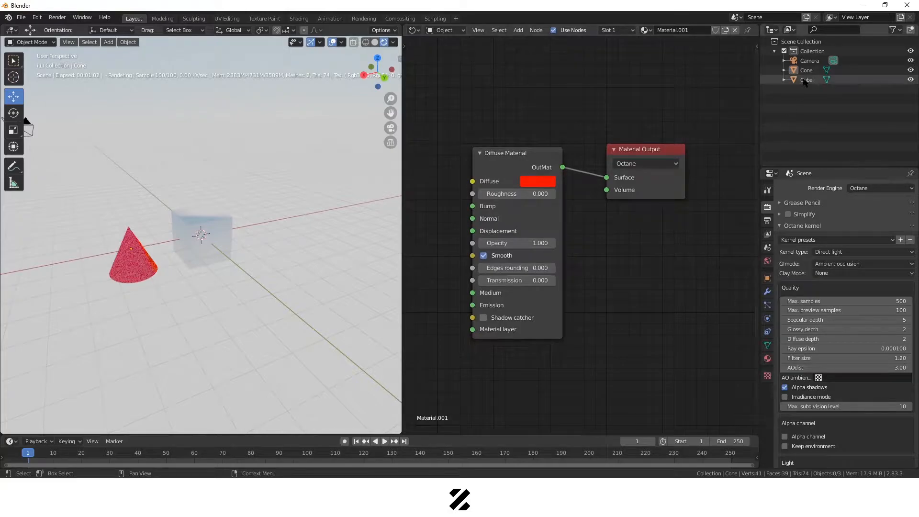
left_click(806, 80)
key("Home")
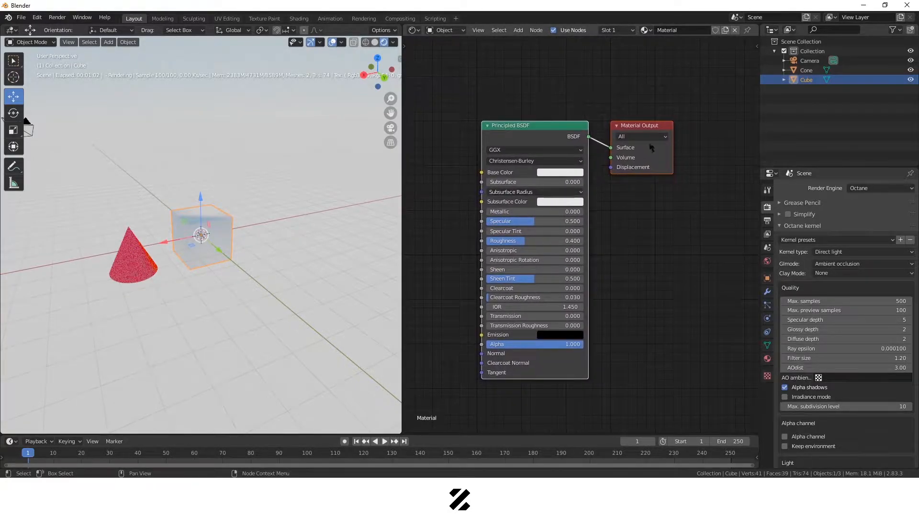
- Examine the cube's Principled BSDF and Material Output nodes and the list of available render engines
left_click_drag(449, 83, 644, 178)
left_click(516, 125)
left_click(865, 189)
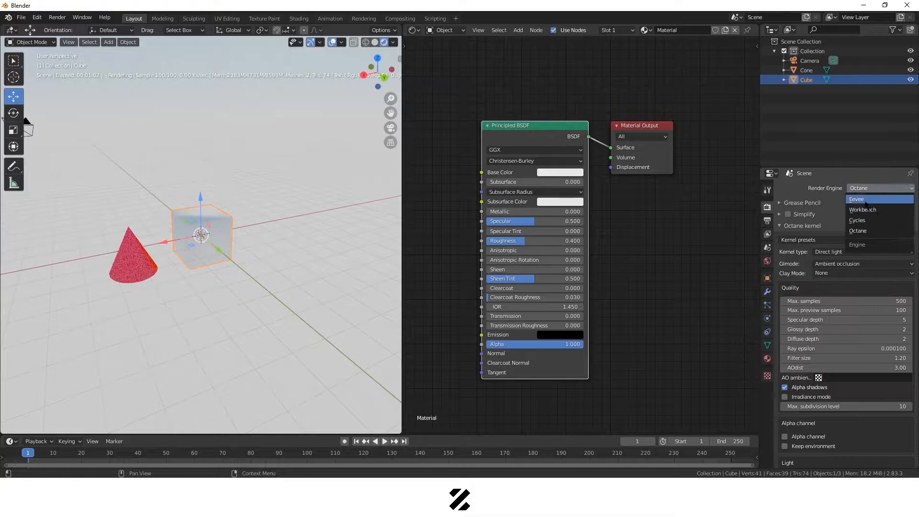
- Replace the cube's Principled BSDF and old output node with a new Octane Material Output node
left_click_drag(468, 88, 674, 160)
key("x")
key("shift+a")
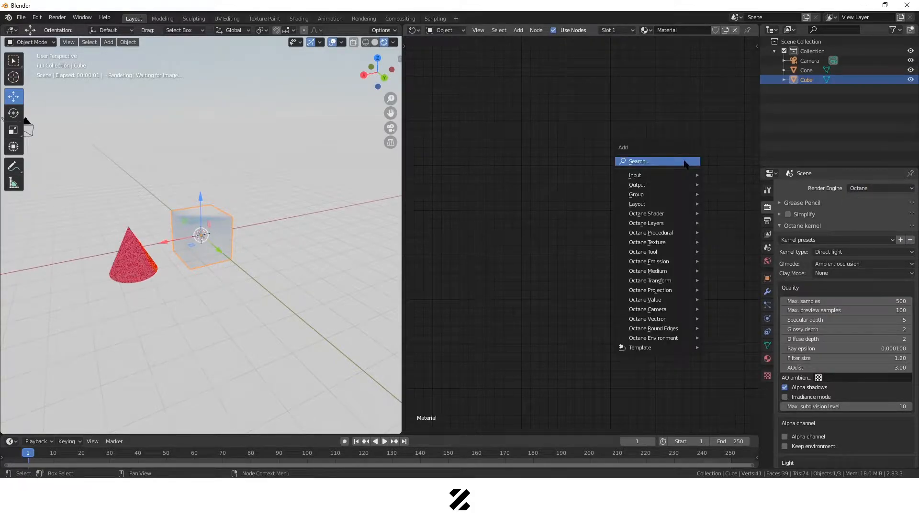
left_click(686, 162)
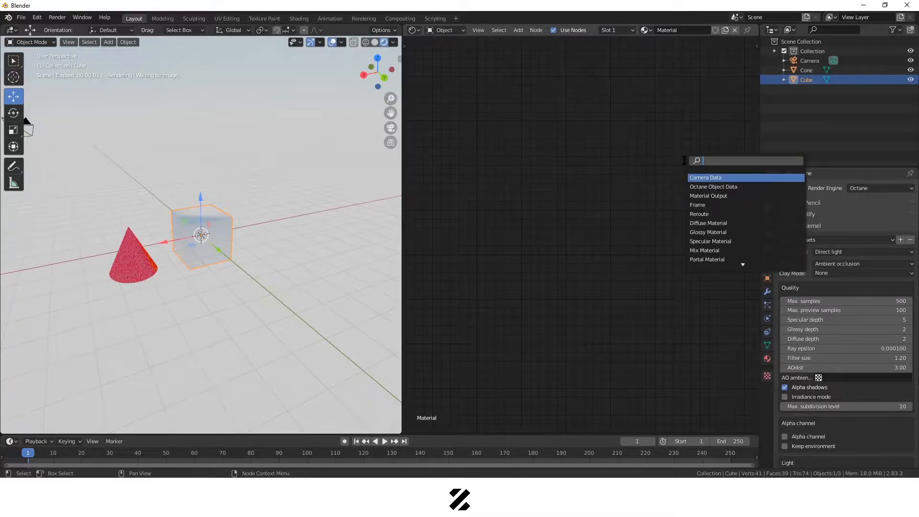
type("out")
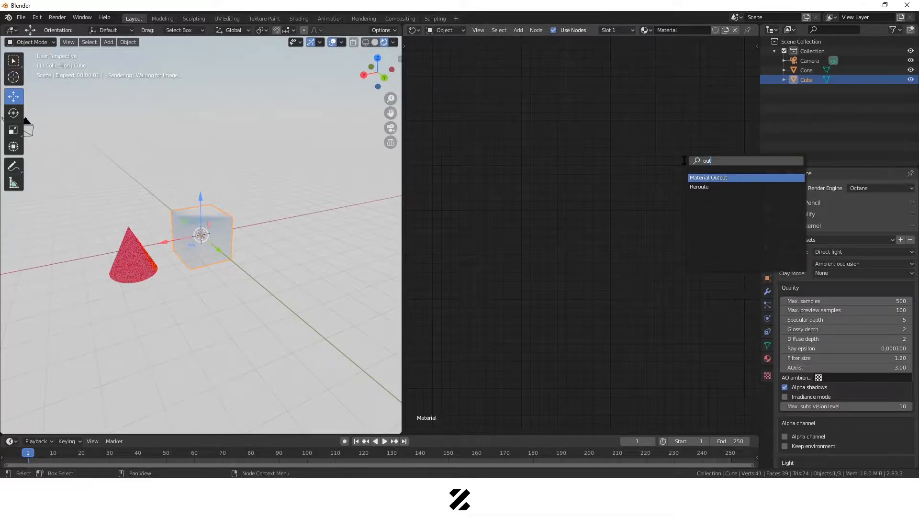
key("Return")
left_click_drag(626, 165, 692, 244)
left_click(692, 244)
left_click_drag(666, 166, 670, 188)
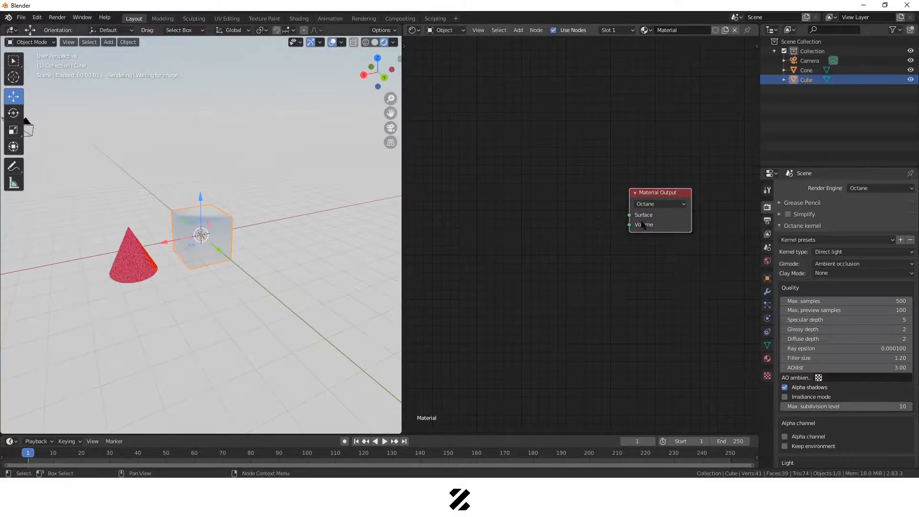
middle_click_drag(596, 239, 592, 231)
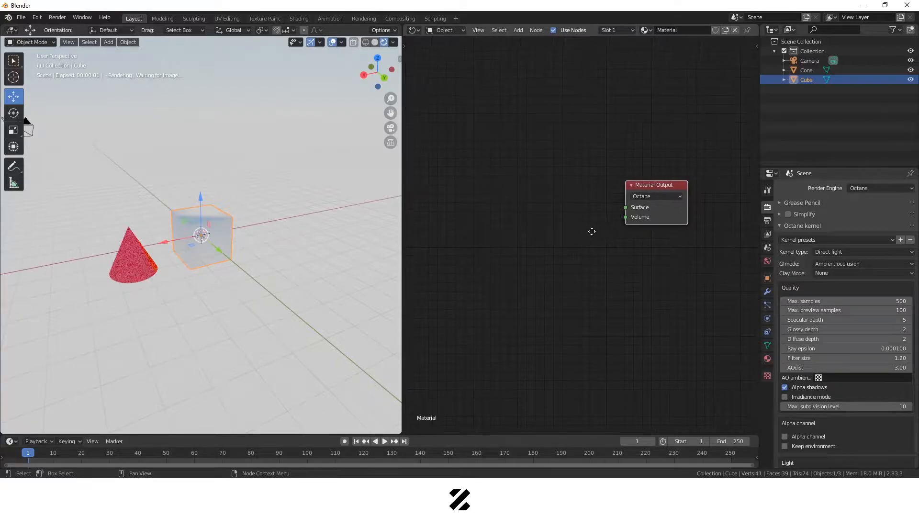
left_click_drag(649, 188, 659, 242)
- Add a Diffuse Material node to the cube's material and connect its OutMat output to the Material Output's Surface input
key("shift+a")
left_click(596, 248)
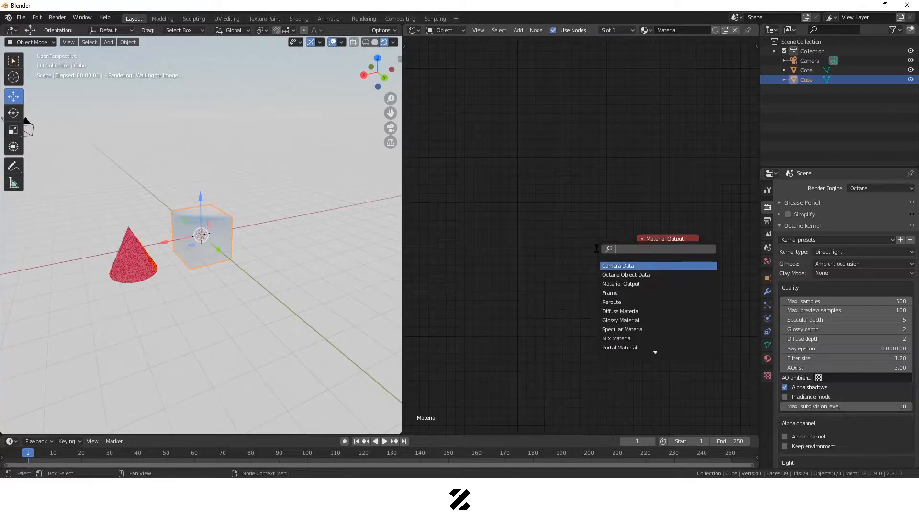
type("diffuse")
key("Return")
left_click(541, 239)
left_click(617, 258)
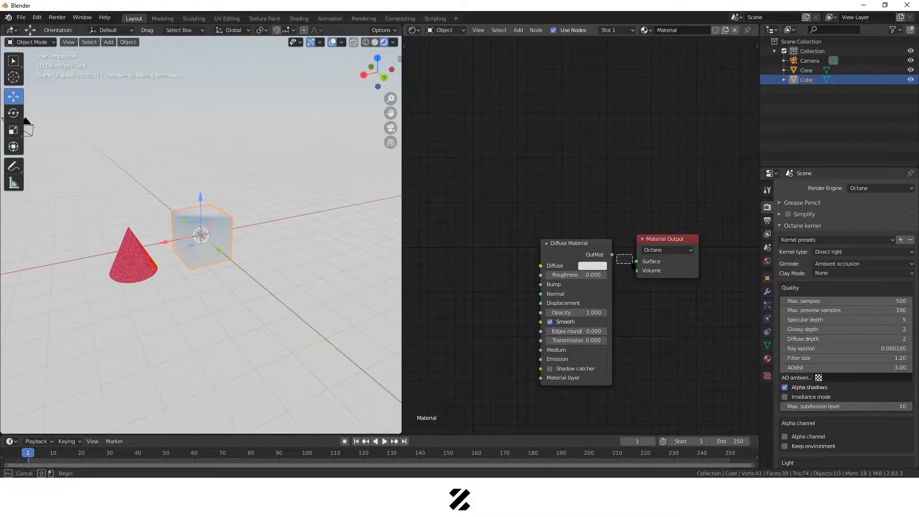
left_click_drag(617, 258, 637, 262)
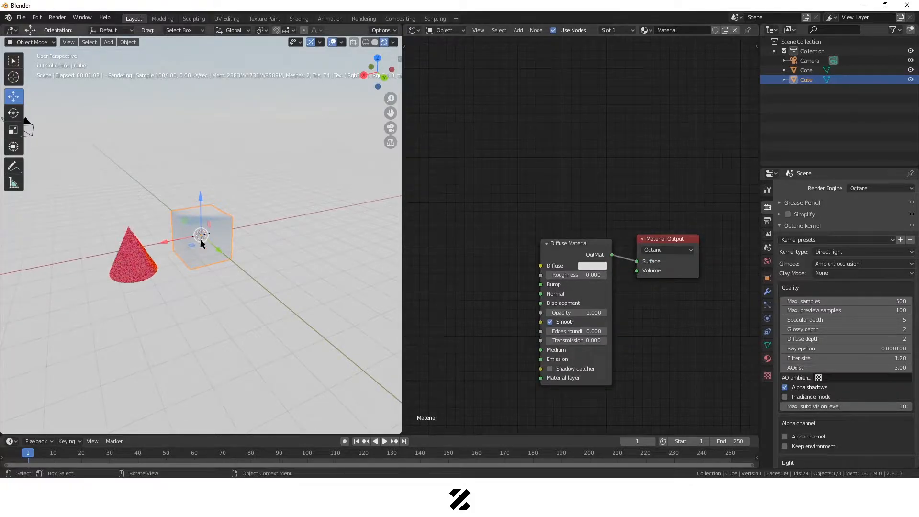
- Rename the cube's material as Cube and the cone's material as Cone
left_click(564, 245)
left_click_drag(510, 195, 687, 286)
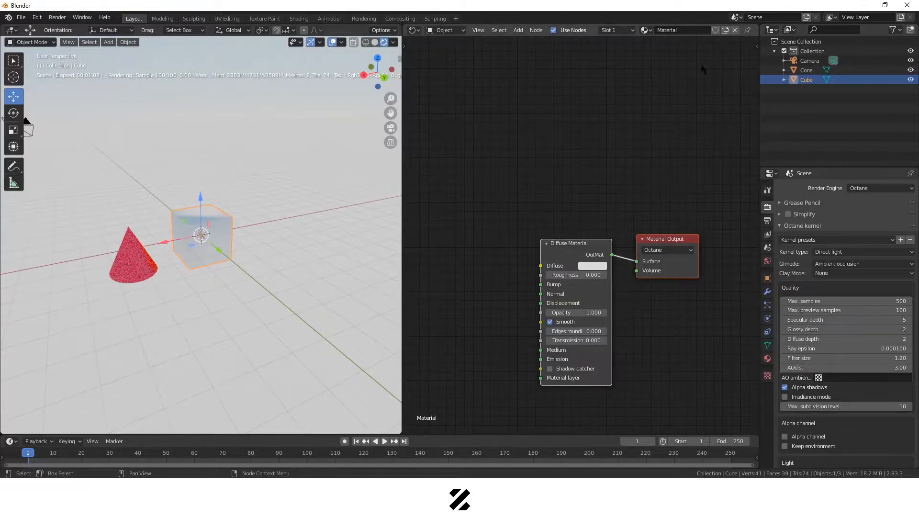
left_click(680, 30)
type("Cube")
key("Return")
left_click(807, 70)
left_click(694, 33)
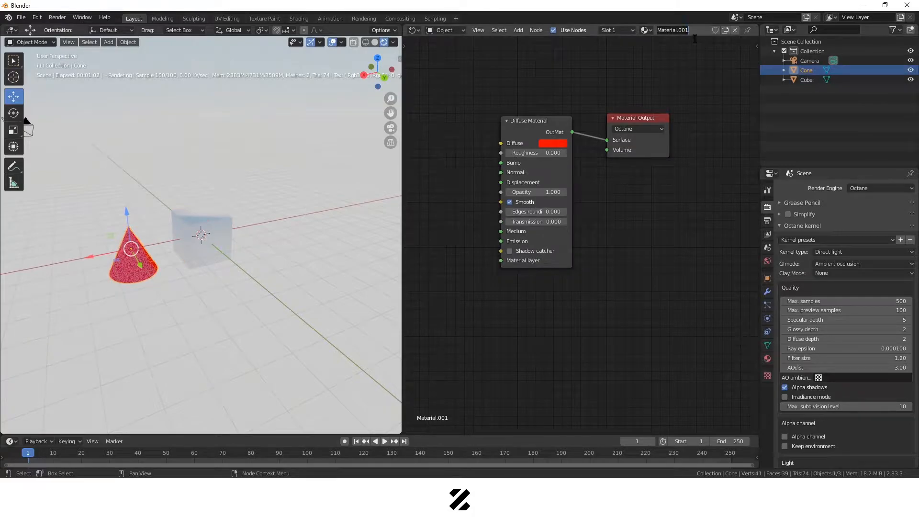
type("Cone")
key("Return")
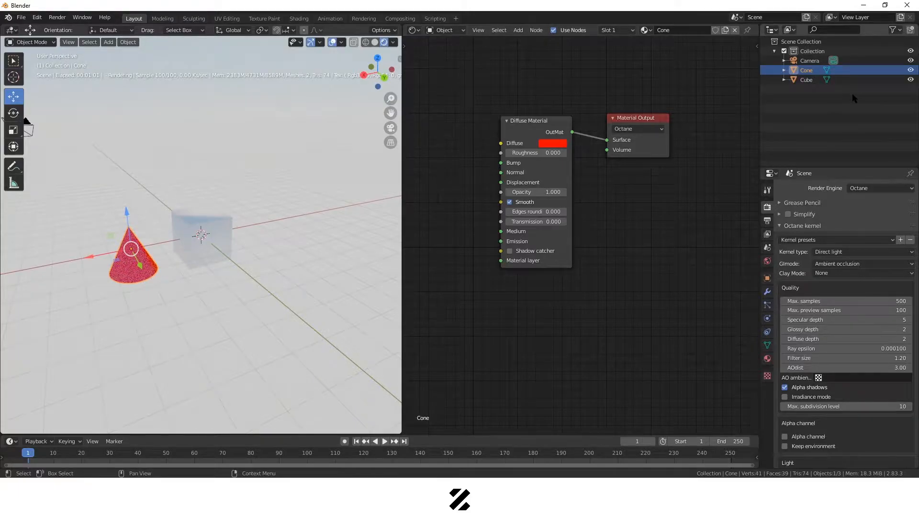
- Compare the node setups of the cube's and the cone's materials by selecting the two objects in turn
left_click(221, 223)
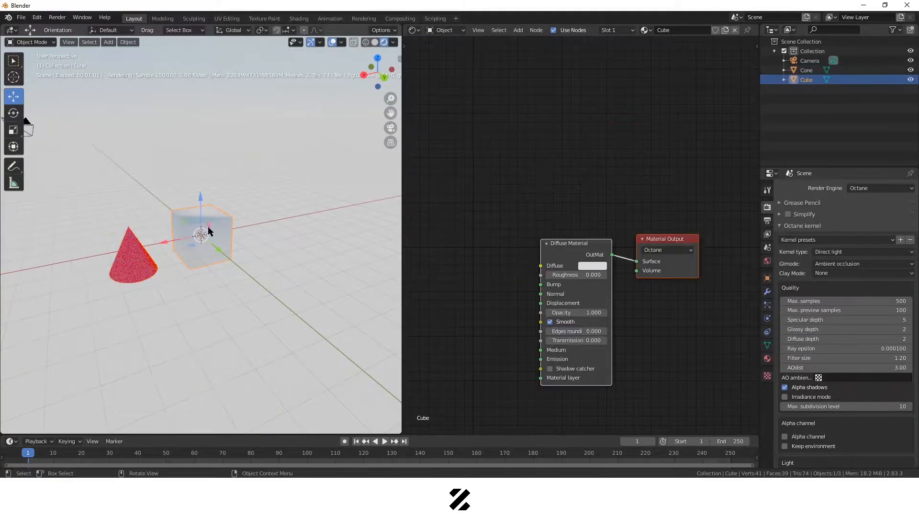
left_click(129, 267)
left_click(209, 225)
left_click(134, 273)
left_click(204, 234)
left_click(136, 263)
left_click(149, 255)
left_click(122, 255)
left_click(196, 233)
left_click(130, 274)
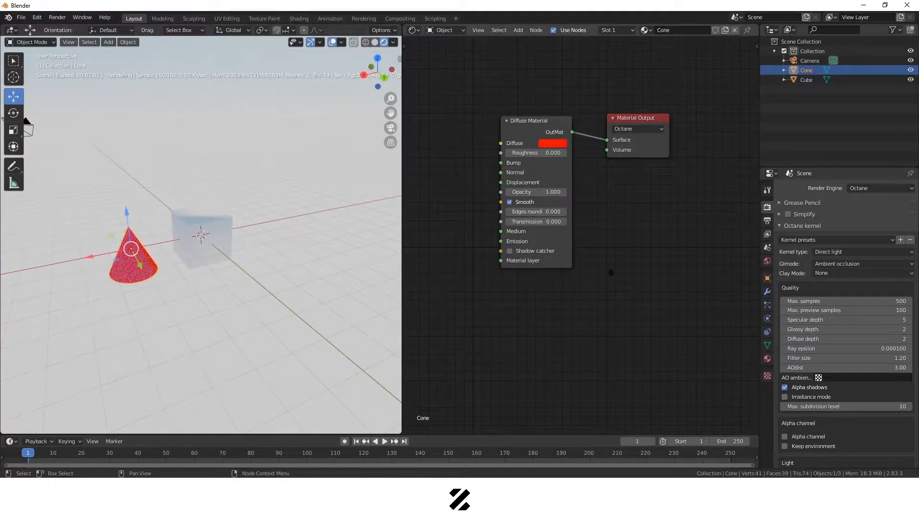
left_click_drag(461, 76, 703, 301)
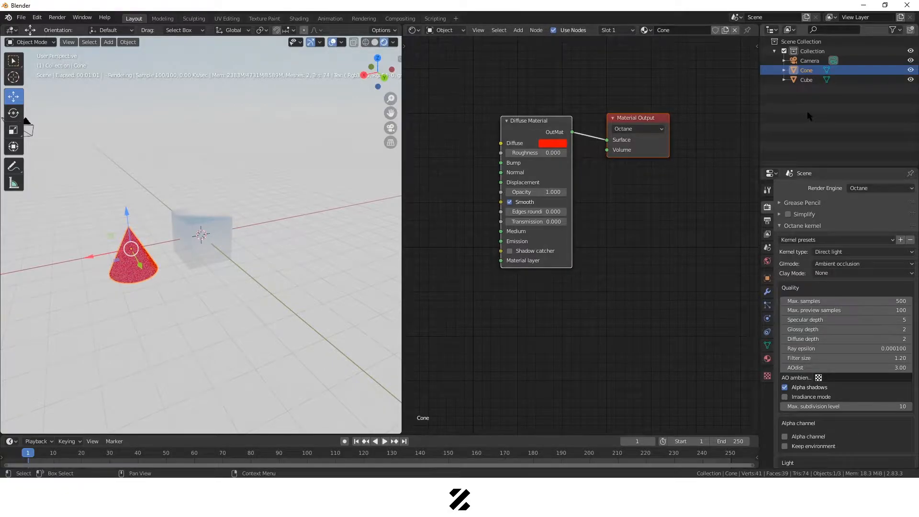
- Set the diffuse color of the cube's Diffuse Material node to blue
left_click(217, 263)
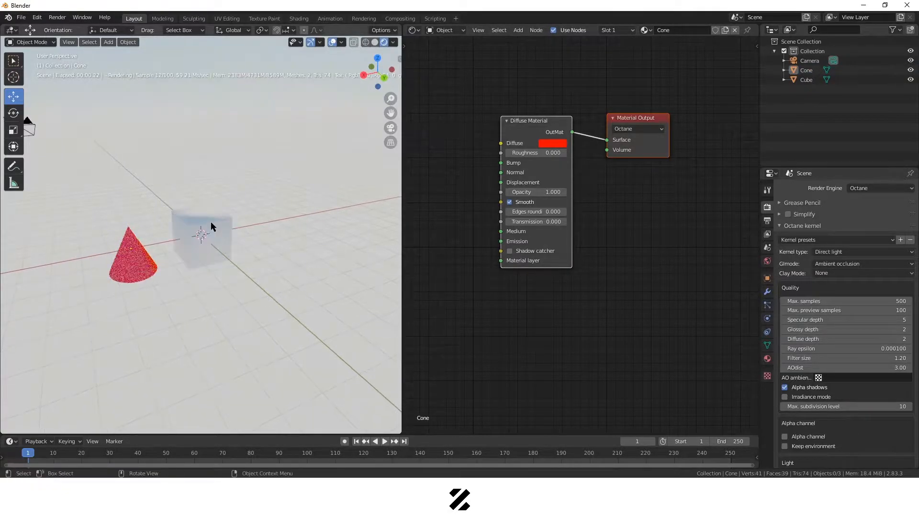
left_click(593, 267)
left_click(593, 266)
left_click(635, 142)
left_click(352, 284)
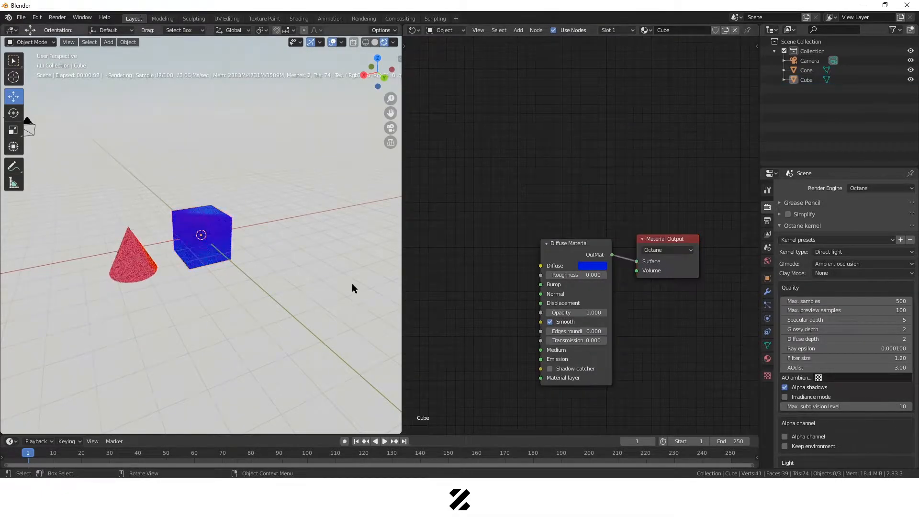
middle_click_drag(295, 283, 224, 291)
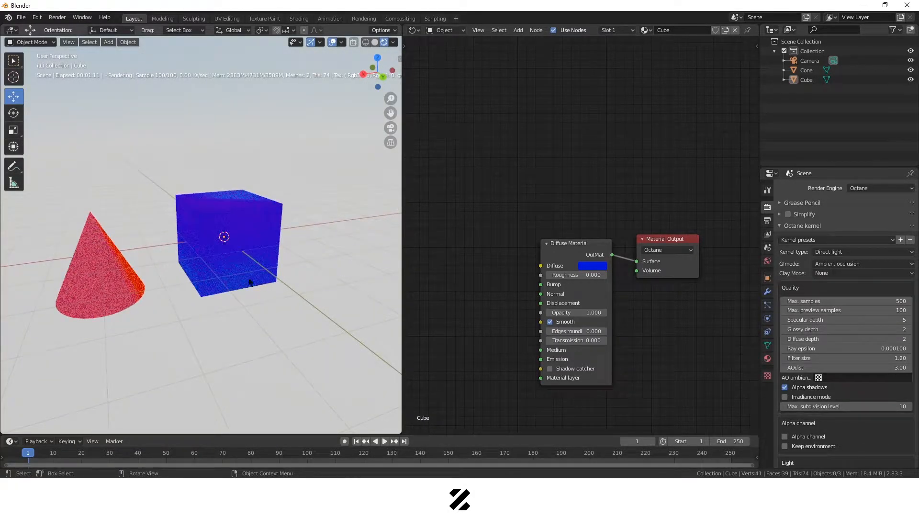
left_click(117, 266)
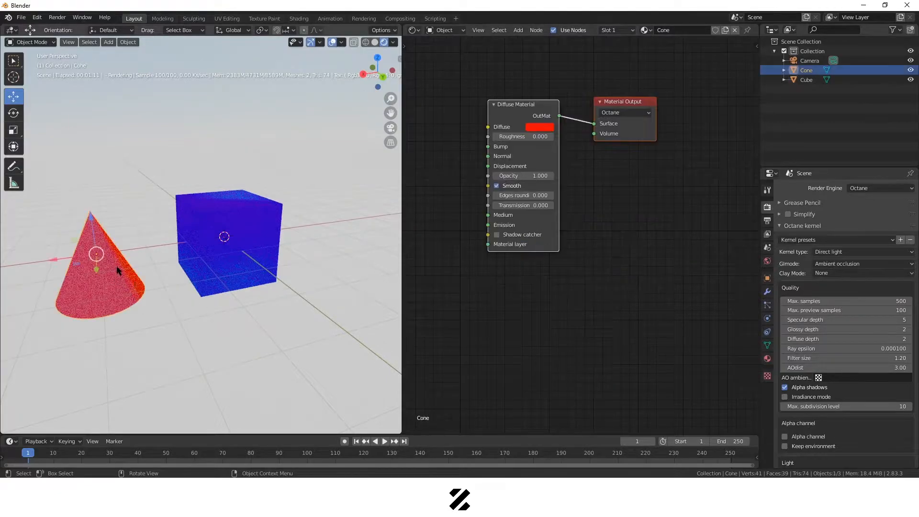
left_click_drag(468, 76, 669, 276)
left_click(653, 276)
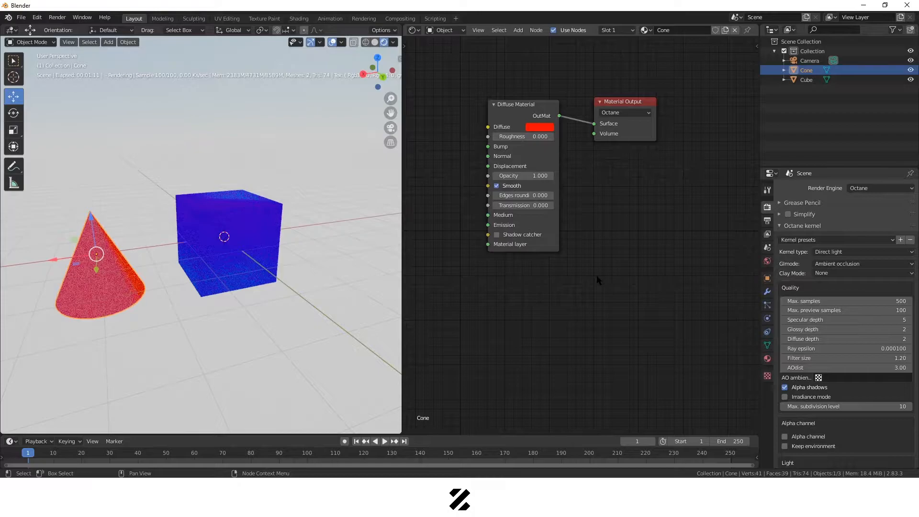
- Add a UV sphere and move it along the X axis to the side of the cube opposite the cone
middle_click_drag(309, 318, 291, 327)
left_click(295, 322)
left_click(108, 42)
mouse_move(119, 52)
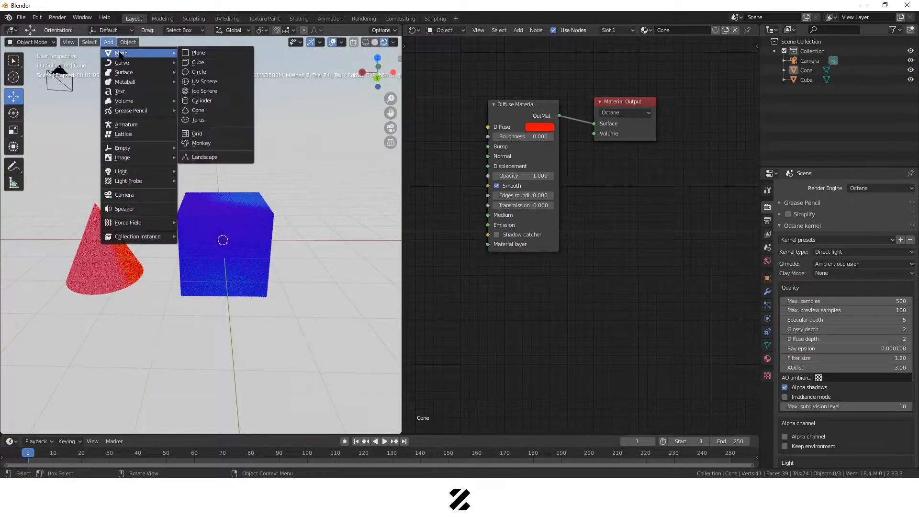
left_click(205, 82)
left_click_drag(184, 257, 314, 257)
left_click(347, 185)
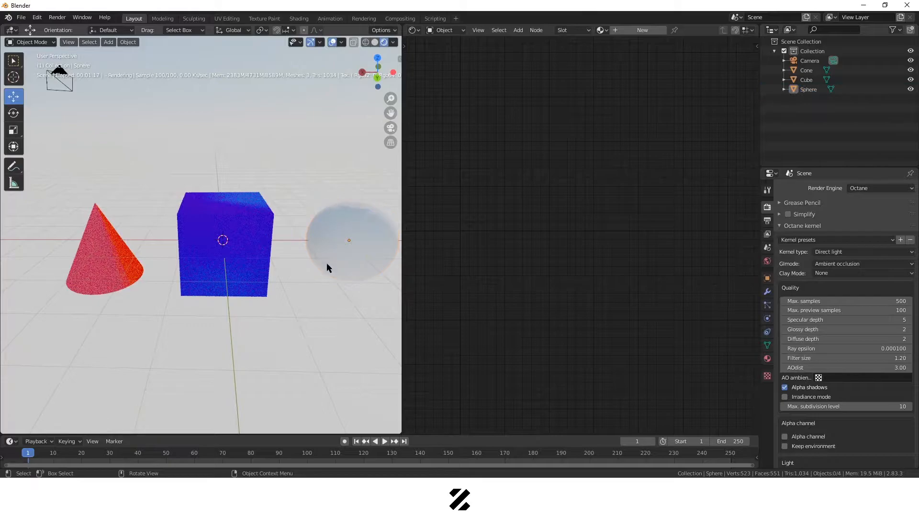
- Select the sphere and assign the existing Cone material to it
middle_click_drag(337, 257, 185, 248, "shift")
scroll(185, 254, "up", 3)
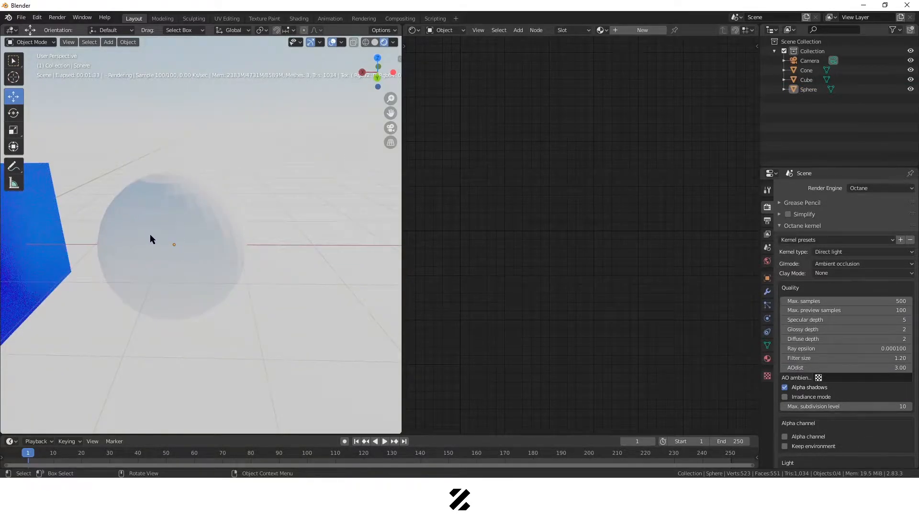
left_click(136, 220)
middle_click_drag(145, 229, 215, 293, "shift")
scroll(238, 284, "down", 3)
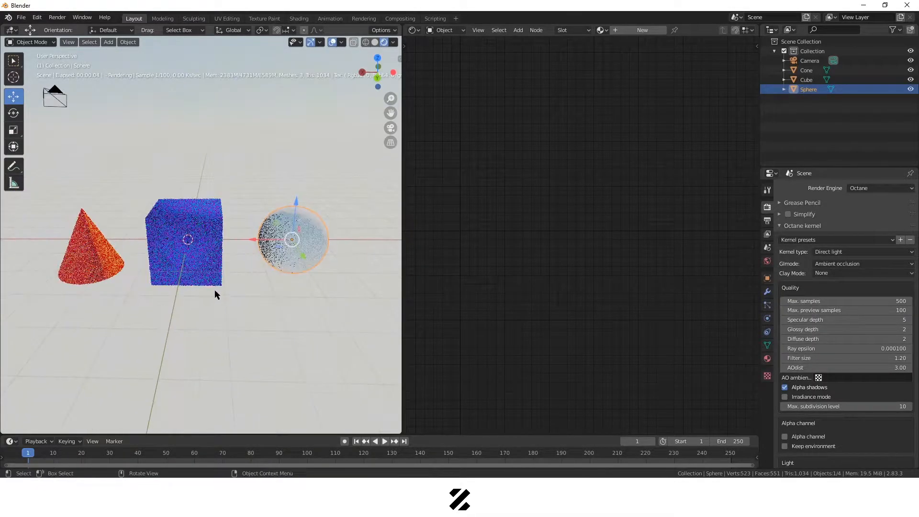
left_click(88, 261)
left_click(279, 255)
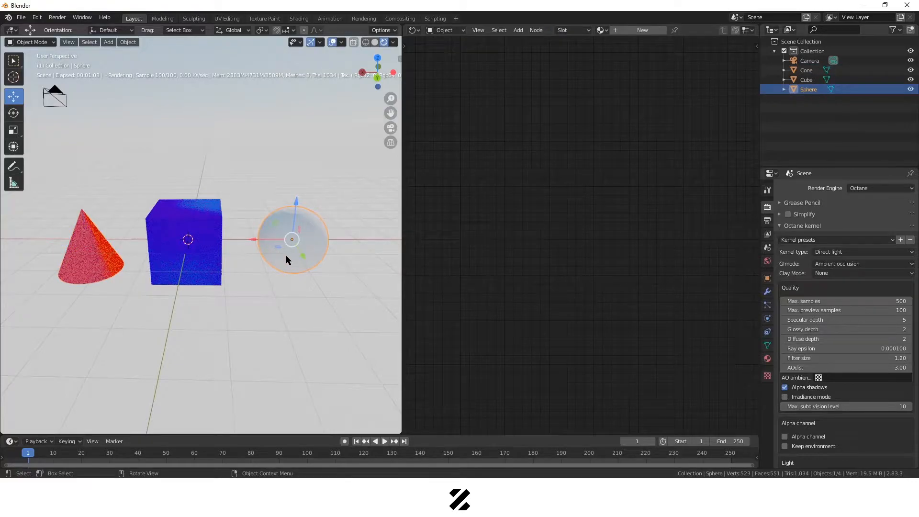
left_click(601, 30)
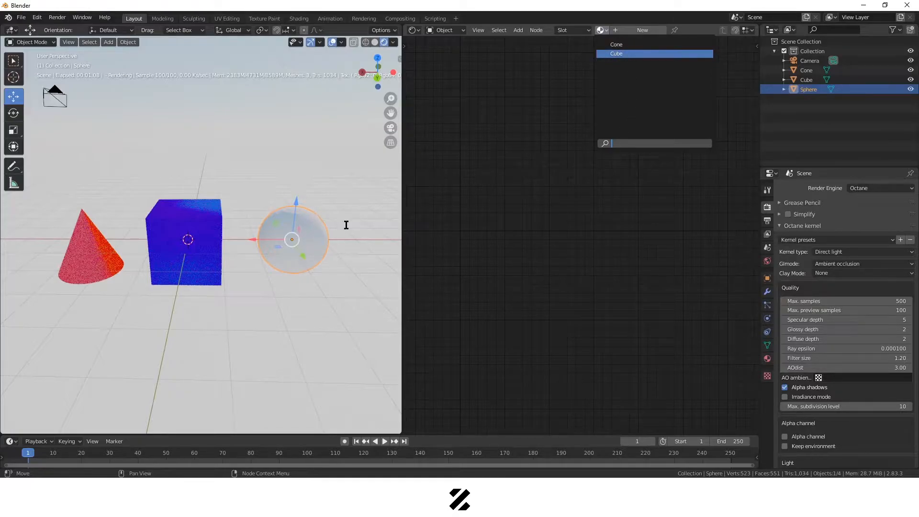
left_click(622, 44)
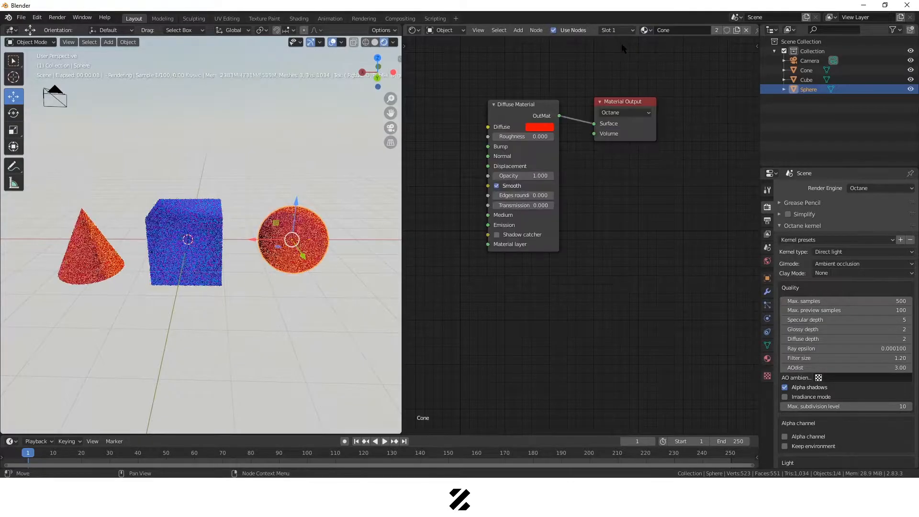
left_click(324, 221)
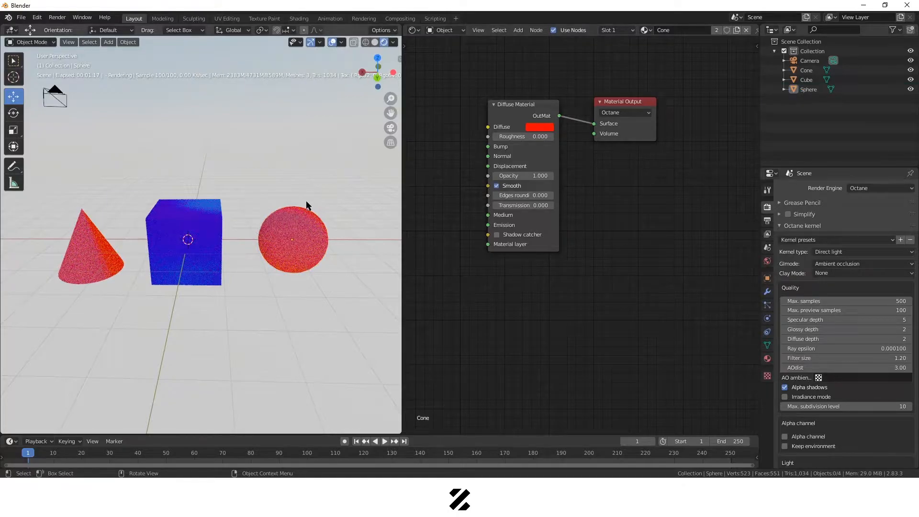
middle_click_drag(303, 236, 232, 262)
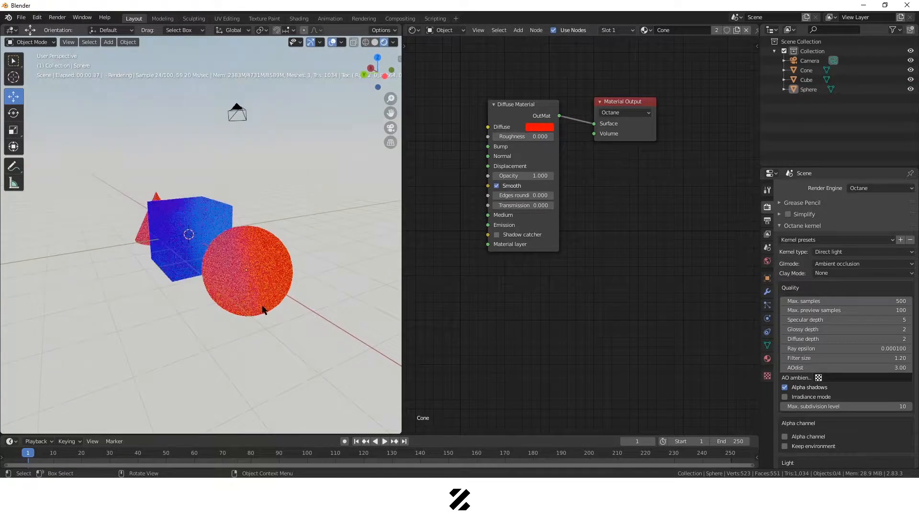
middle_click_drag(229, 306, 313, 310)
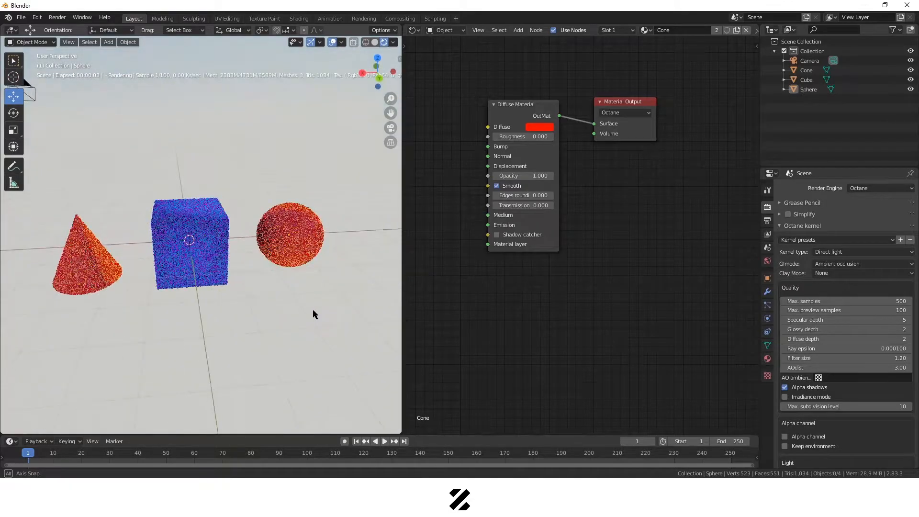
- Set the diffuse color of the sphere's shared Cone material to purple with R 0.582, G 0.073 and B 1.000
left_click(308, 220)
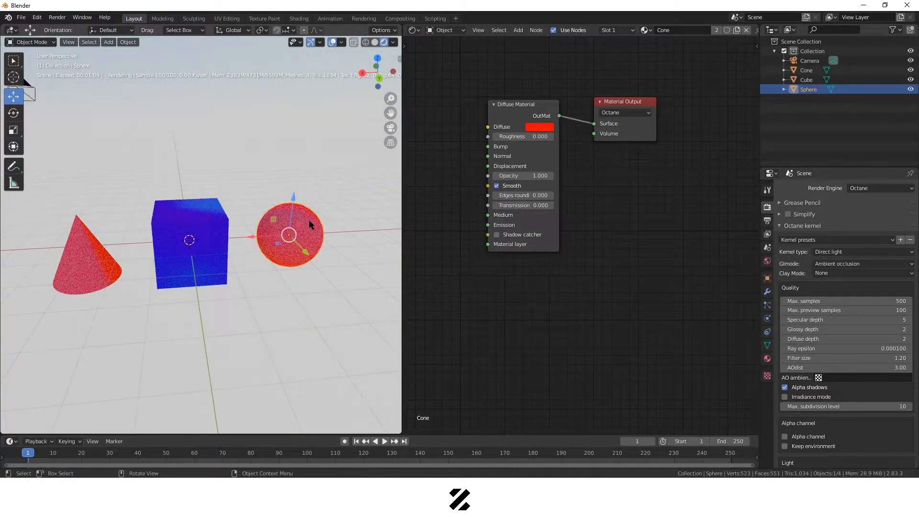
left_click(524, 107)
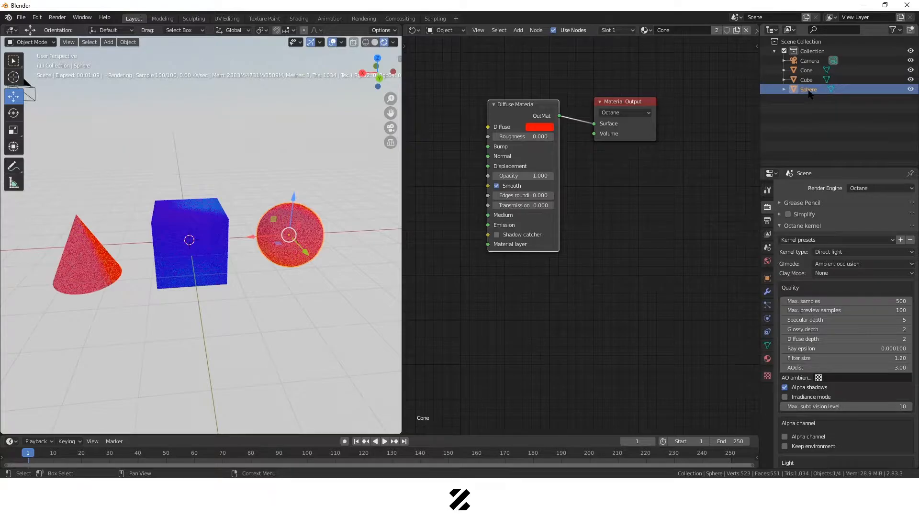
left_click_drag(485, 67, 644, 194)
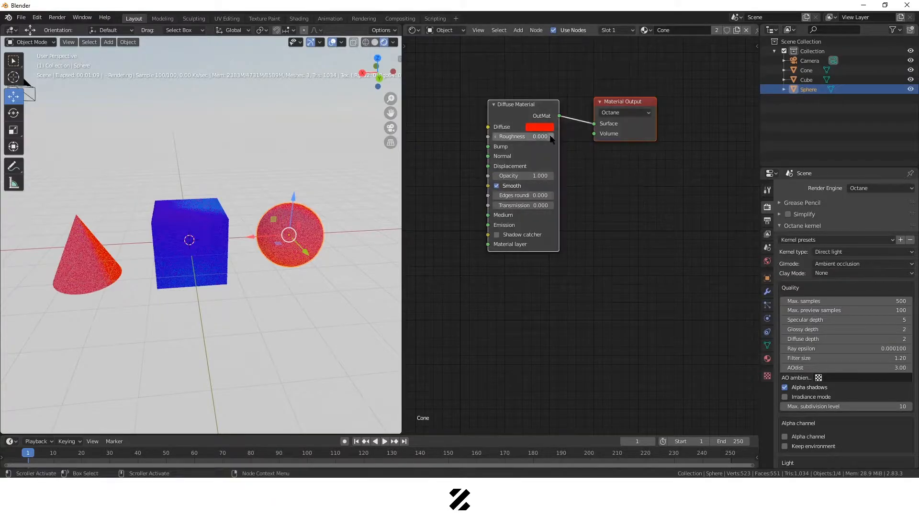
left_click(545, 130)
left_click(589, 187)
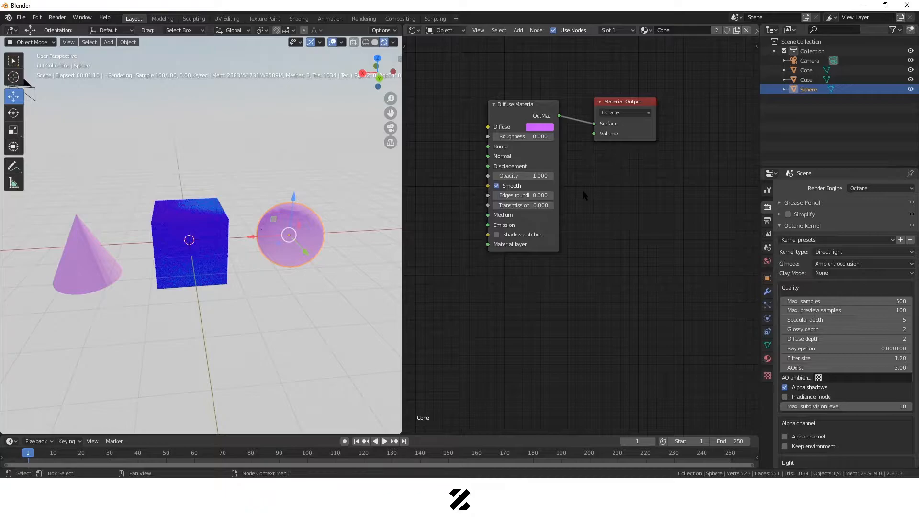
left_click_drag(479, 65, 651, 180)
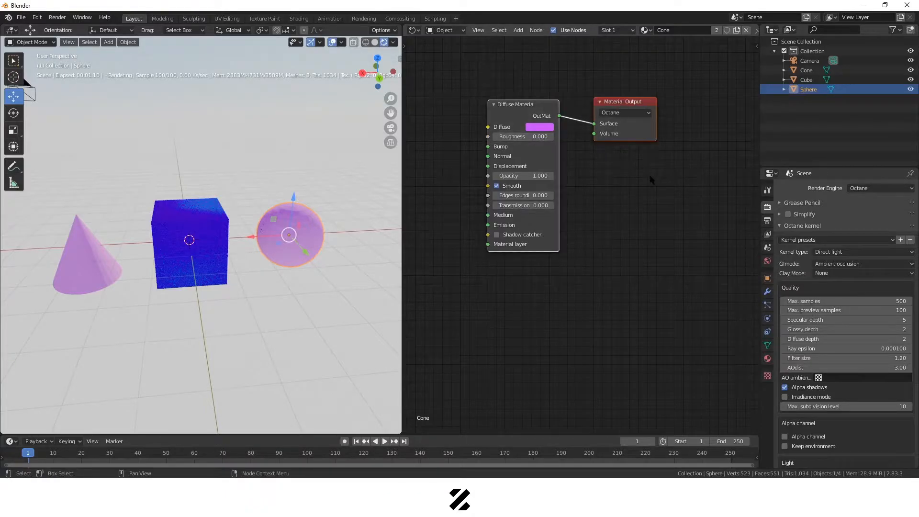
left_click_drag(459, 79, 665, 149)
left_click_drag(471, 85, 656, 176)
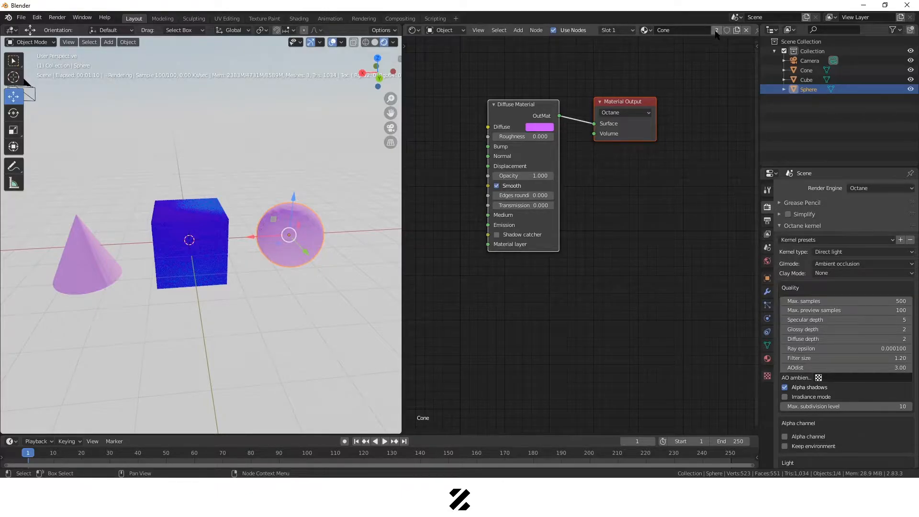
- Set the shared Cone material's diffuse color to red and make a single-user copy of the material for the sphere
left_click(540, 127)
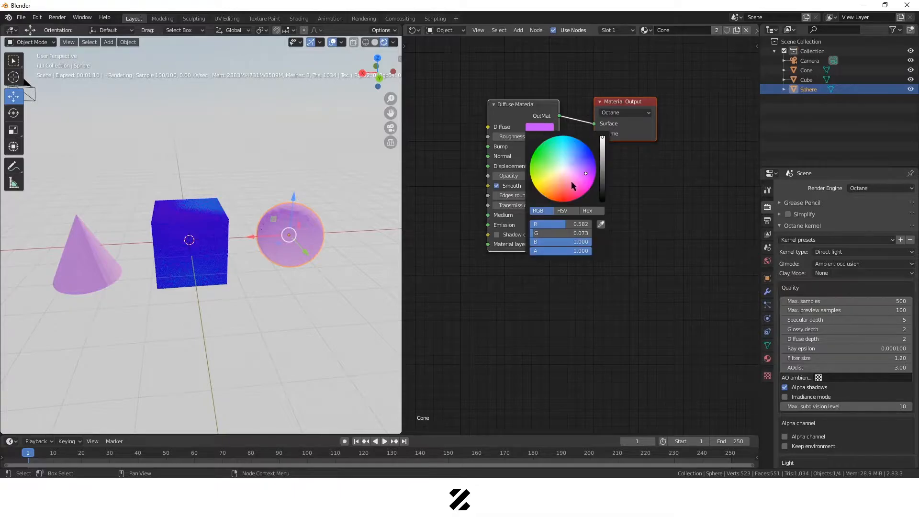
left_click(565, 202)
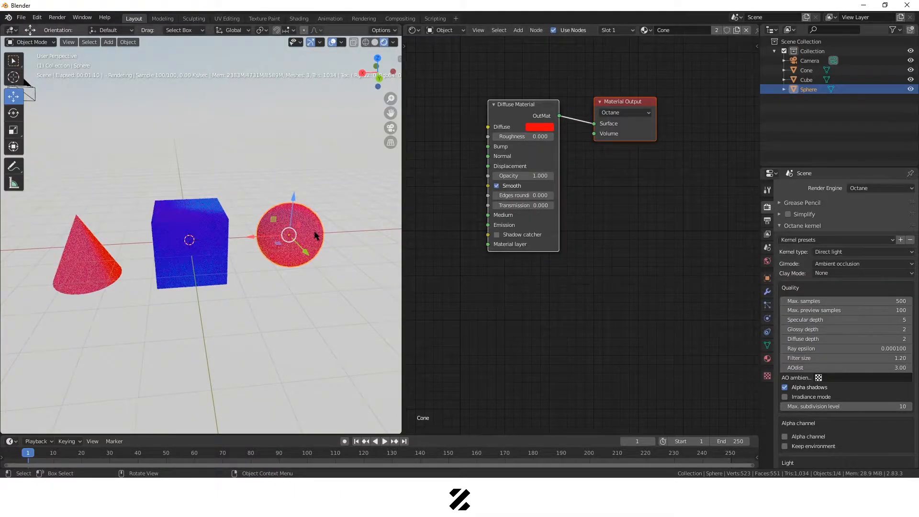
left_click(716, 29)
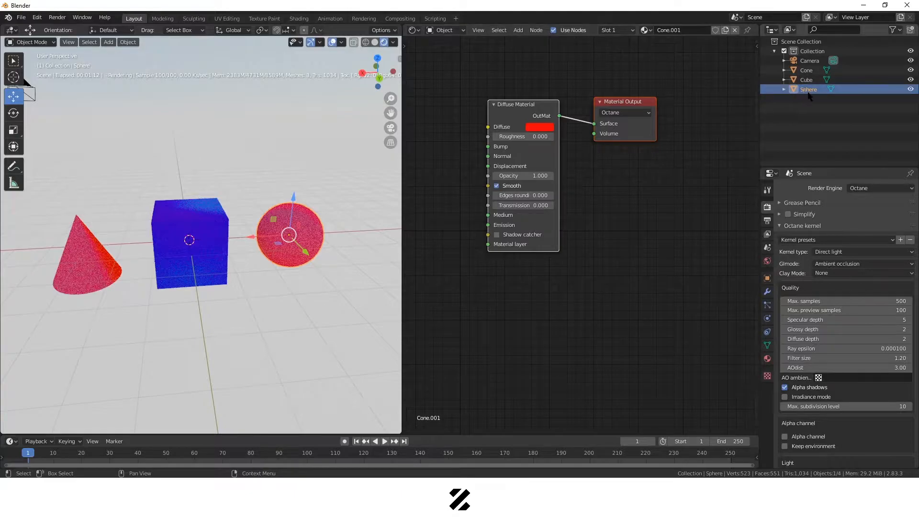
left_click(646, 30)
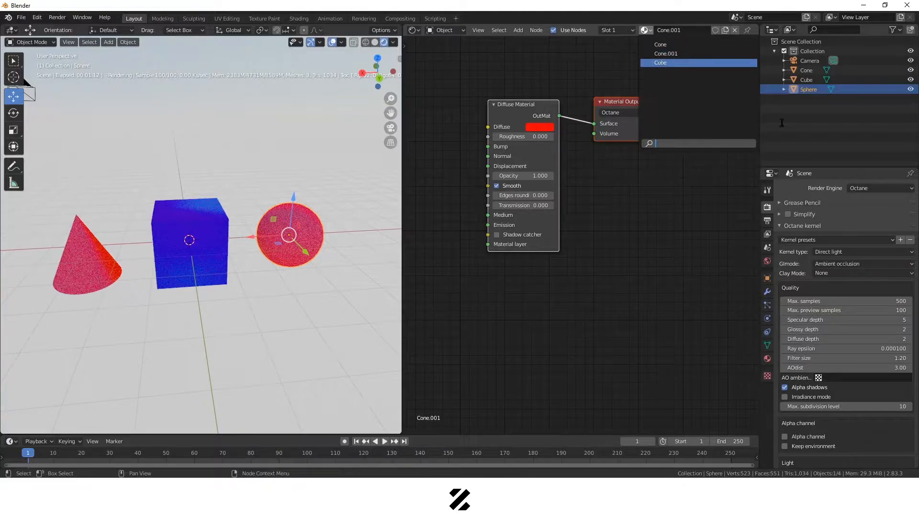
left_click(673, 53)
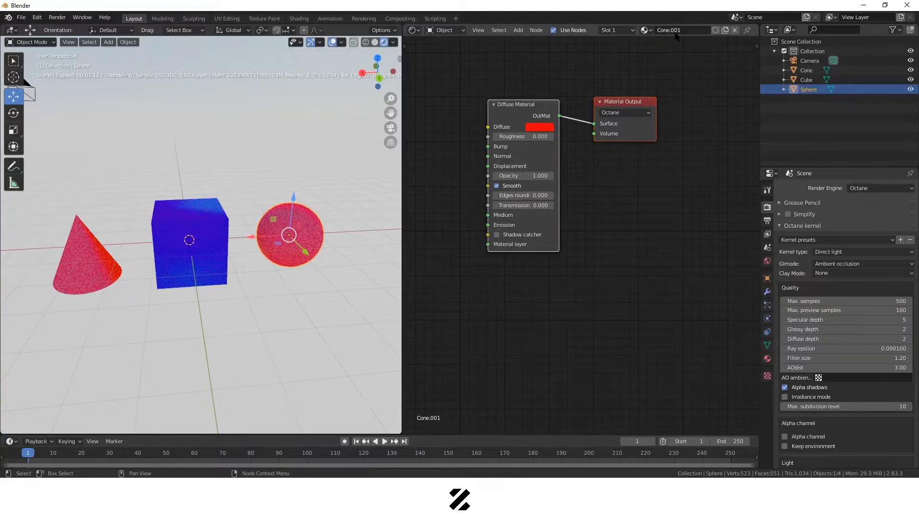
- Set the diffuse color of the sphere's single-user material copy to green
left_click(550, 130)
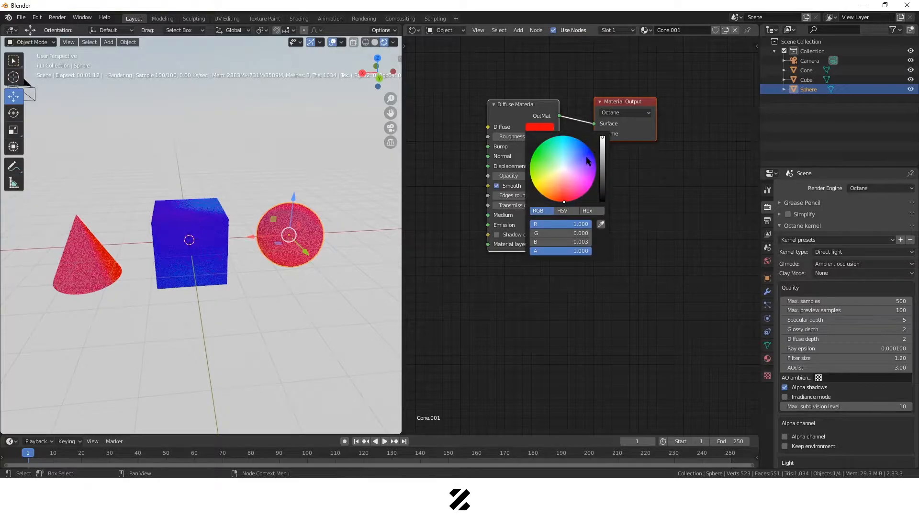
left_click(589, 161)
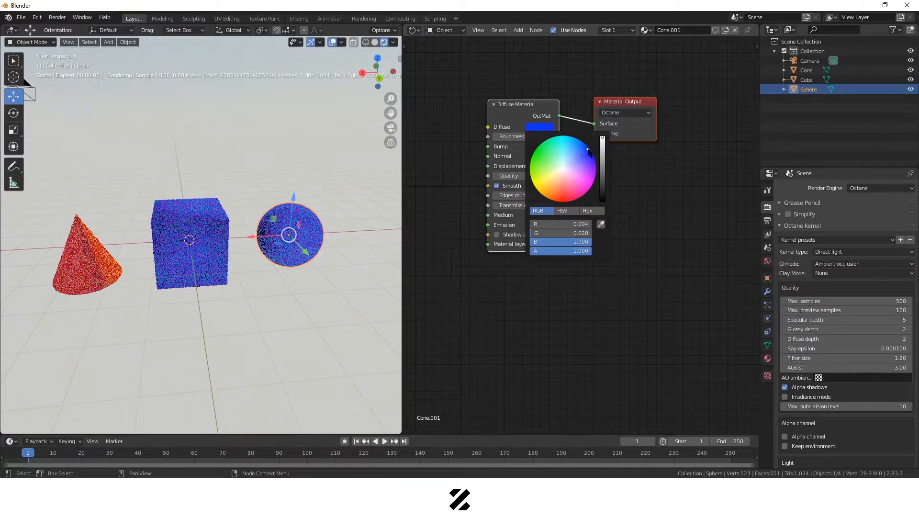
left_click(540, 127)
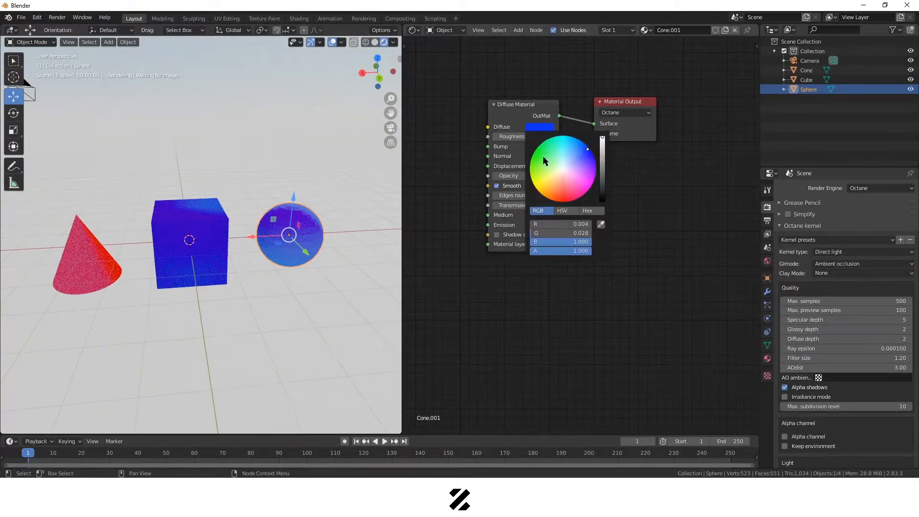
left_click(545, 158)
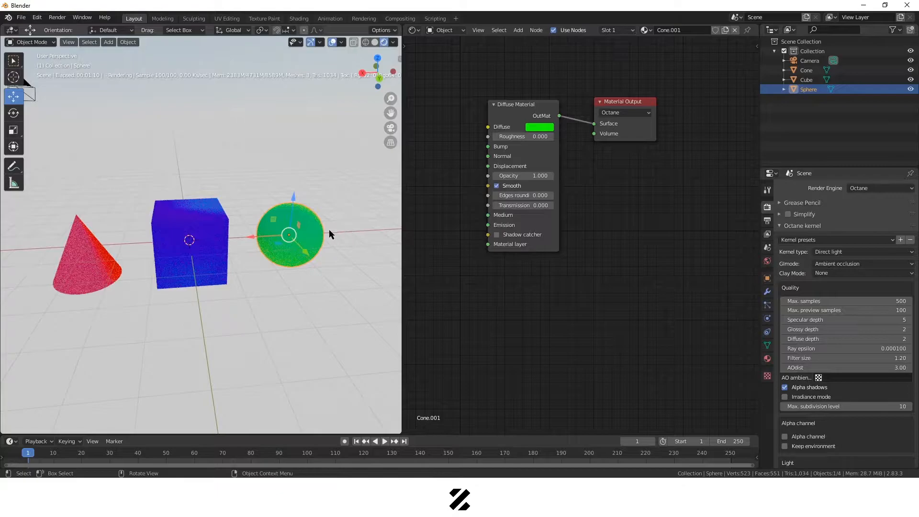
- Rename the sphere's material Cone.001 to Sphere and deselect the sphere
left_click(689, 30)
type("S")
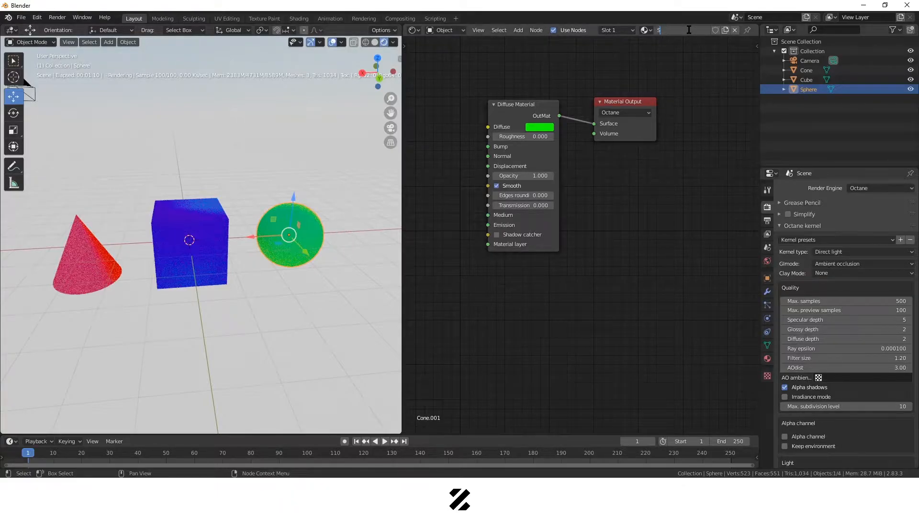
key("Return")
left_click(360, 241)
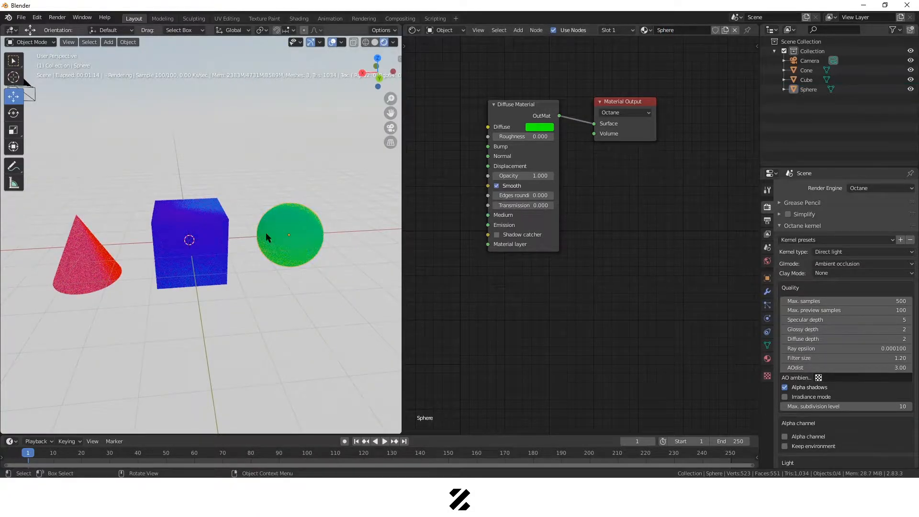
- Assign the Sphere material to the cube, switch it back to the Cube material, and deselect the cube
left_click(218, 239)
left_click(644, 29)
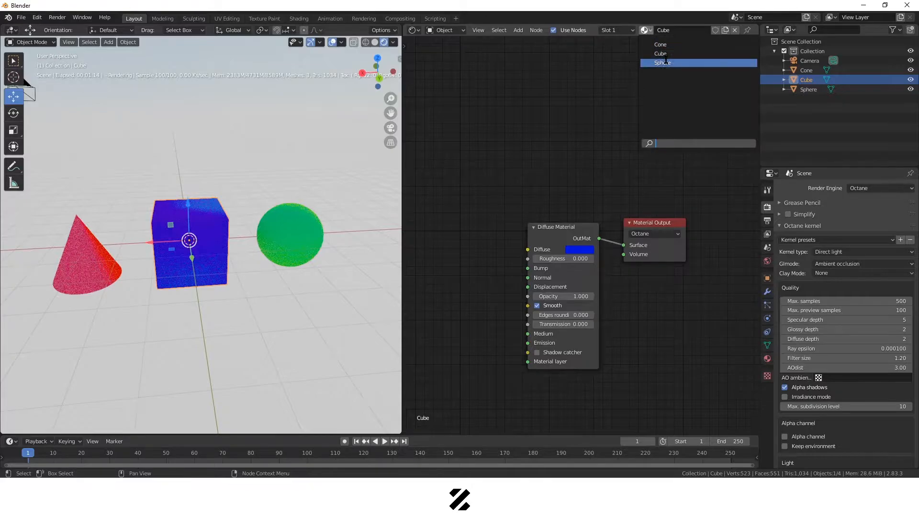
left_click(670, 62)
left_click(647, 31)
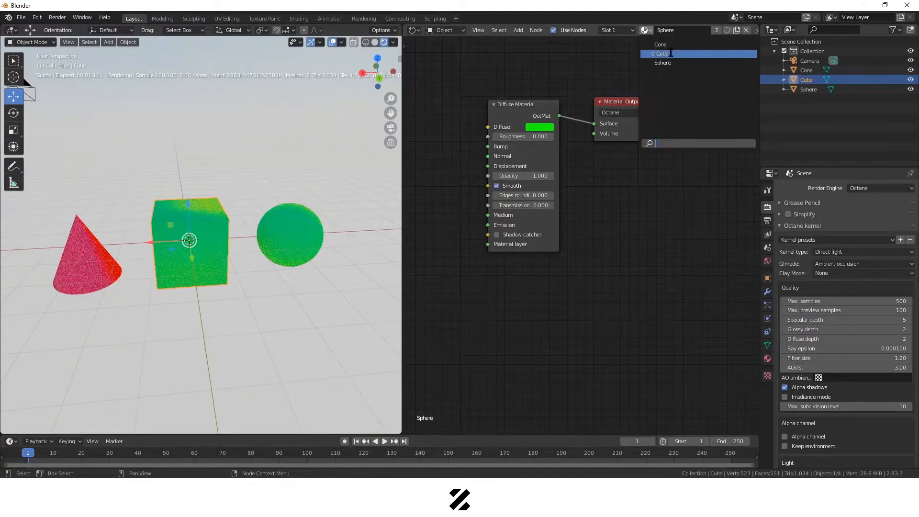
left_click(662, 53)
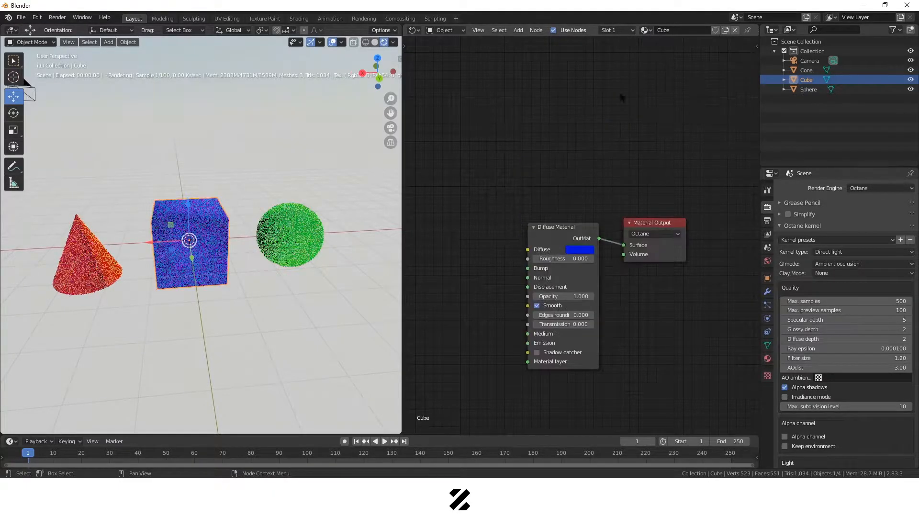
left_click(307, 154)
middle_click_drag(304, 224, 315, 286)
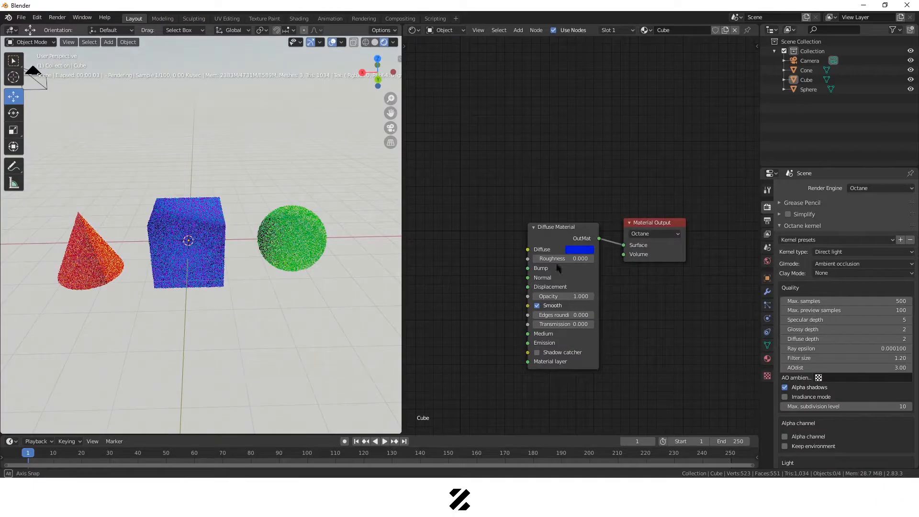
left_click_drag(485, 171, 673, 306)
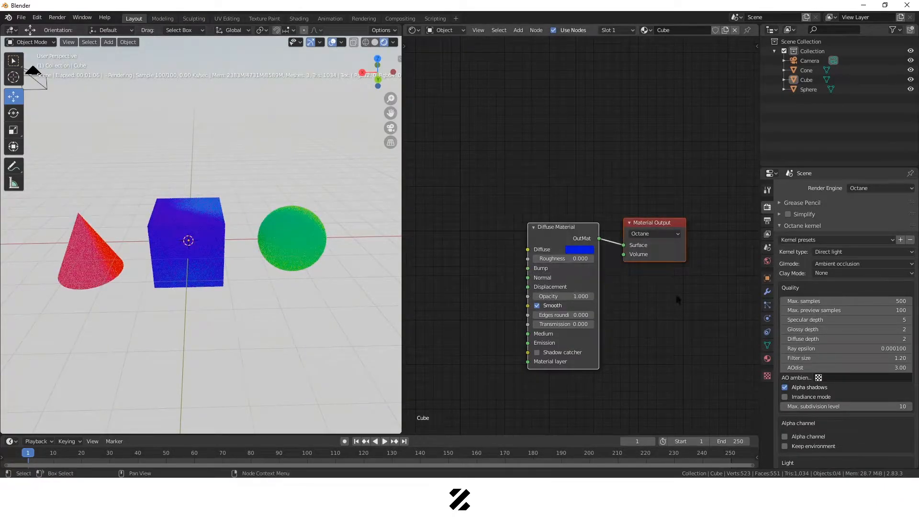
middle_click_drag(483, 226, 472, 167)
left_click_drag(542, 169, 537, 187)
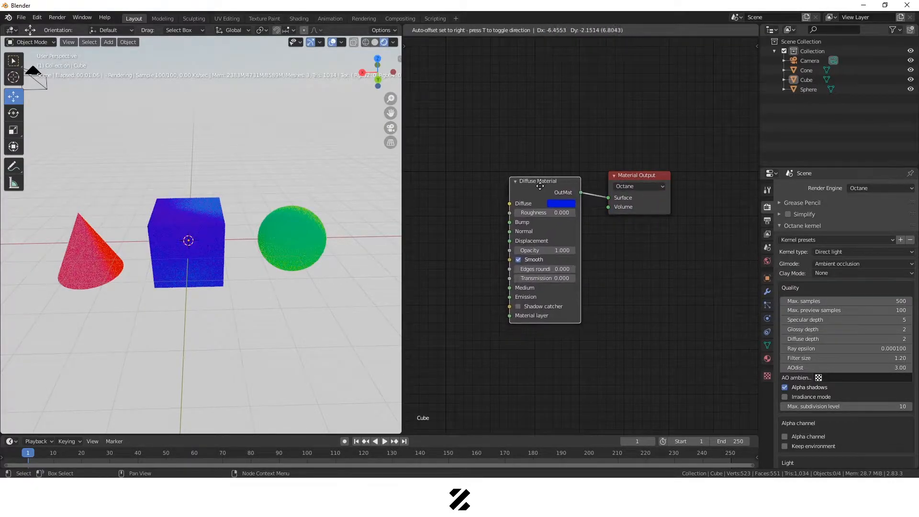
left_click_drag(483, 152, 516, 183)
left_click(501, 163)
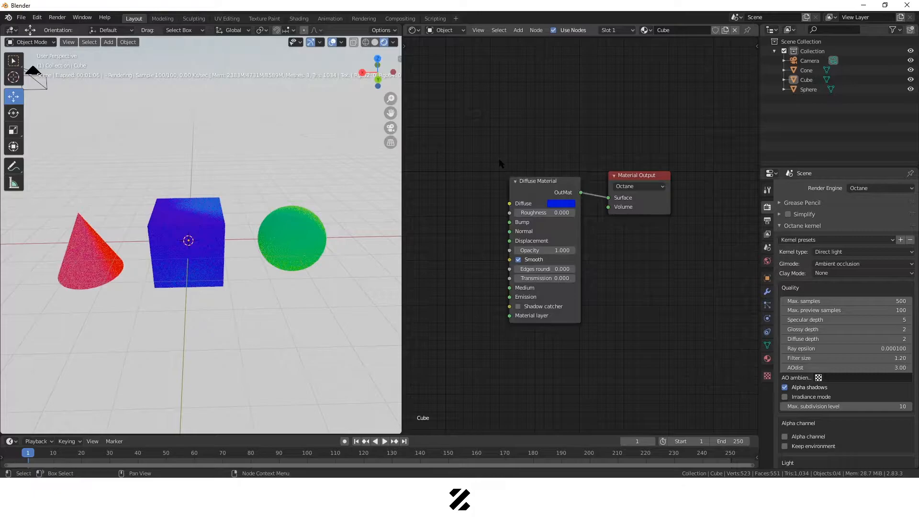
- Select the cube and delete the Diffuse Material node from its Cube material
left_click(187, 220)
left_click(546, 189)
scroll(216, 248, "up", 3)
middle_click_drag(216, 248, 242, 271)
scroll(279, 280, "up", 3)
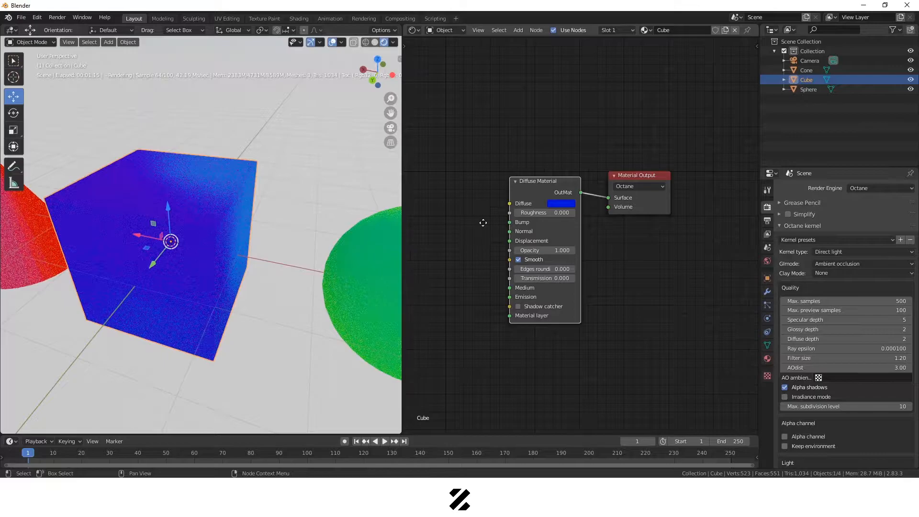
middle_click_drag(479, 219, 552, 228)
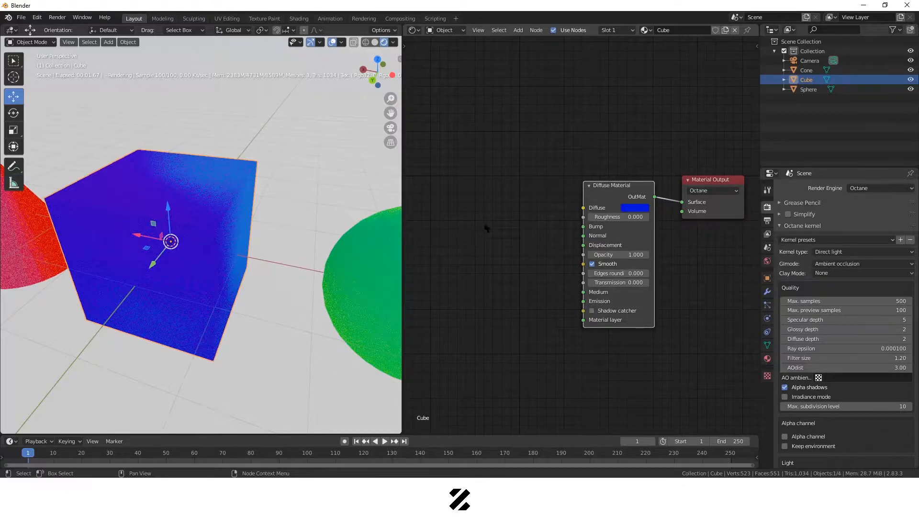
left_click_drag(608, 187, 593, 184)
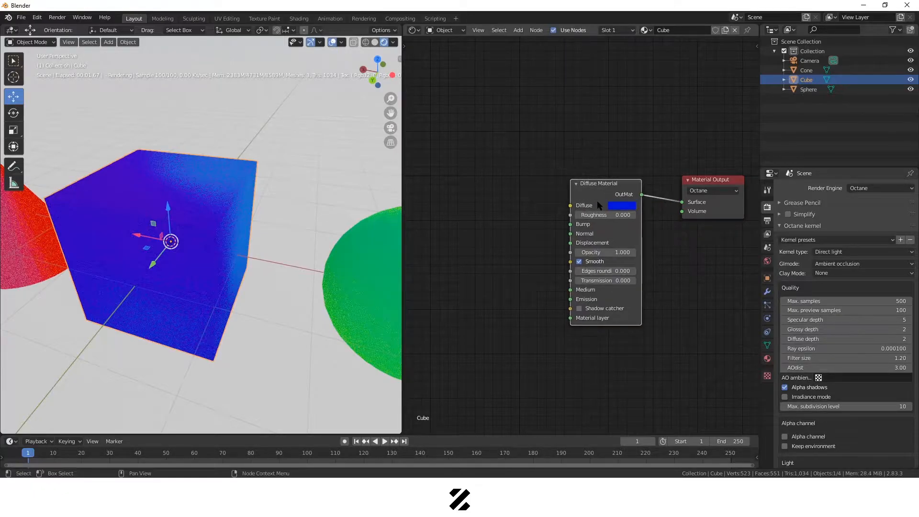
key("Delete")
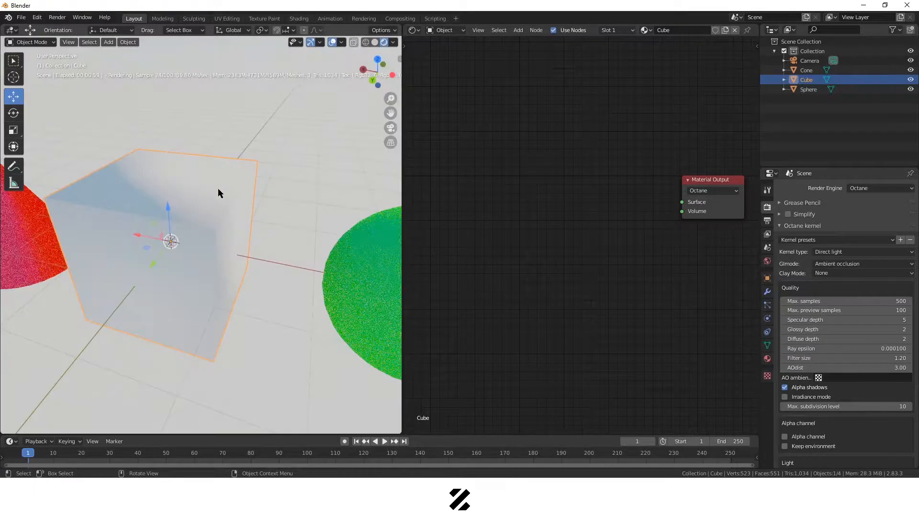
- Add a Glossy Material node to the Cube material and connect its OutMat to the Material Output's Surface
middle_click_drag(253, 191, 203, 199)
middle_click_drag(669, 189, 648, 182)
mouse_move(690, 172)
left_mouse_down()
mouse_move(704, 161)
mouse_move(690, 179)
left_mouse_up()
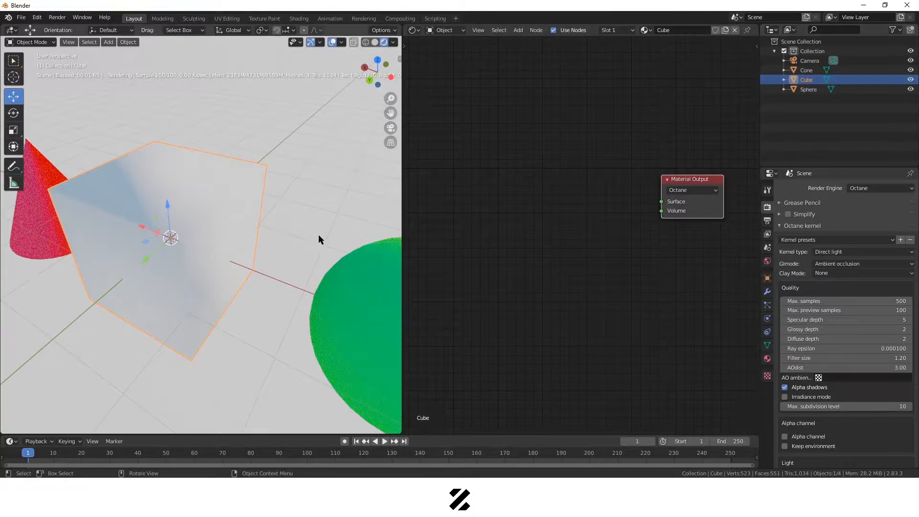
middle_click_drag(584, 235, 578, 216)
left_click(557, 191)
key("shift+a")
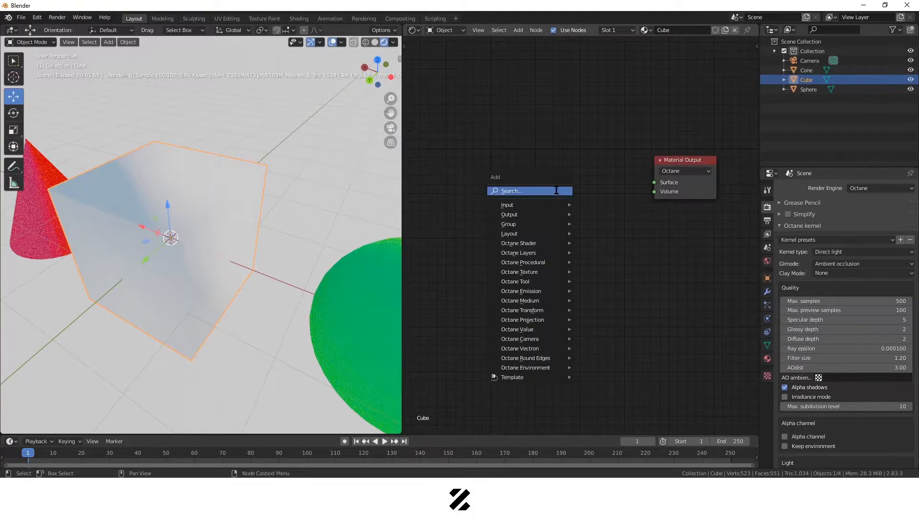
left_click(557, 190)
type("mater")
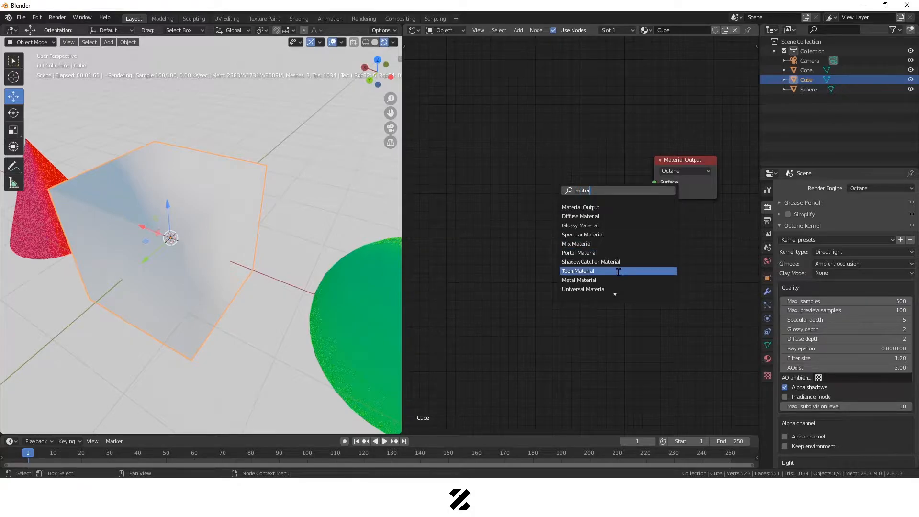
left_click(586, 227)
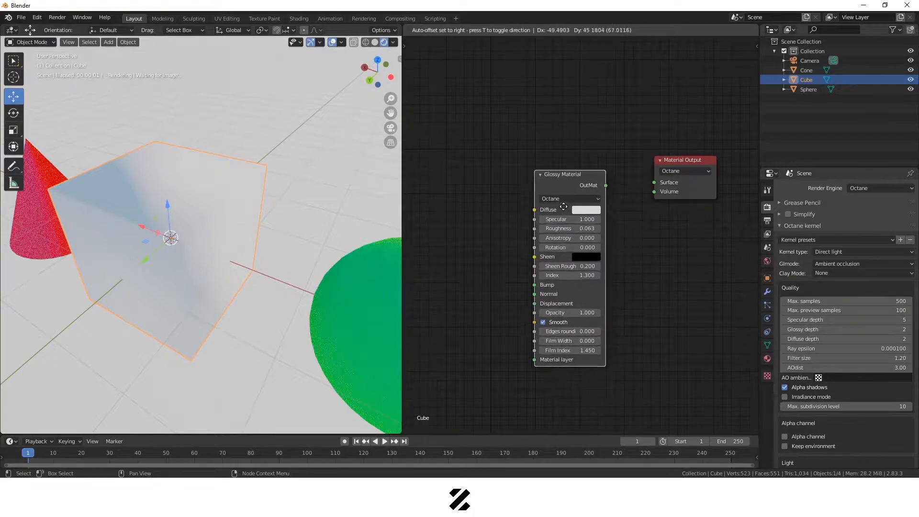
left_click_drag(603, 181, 656, 187)
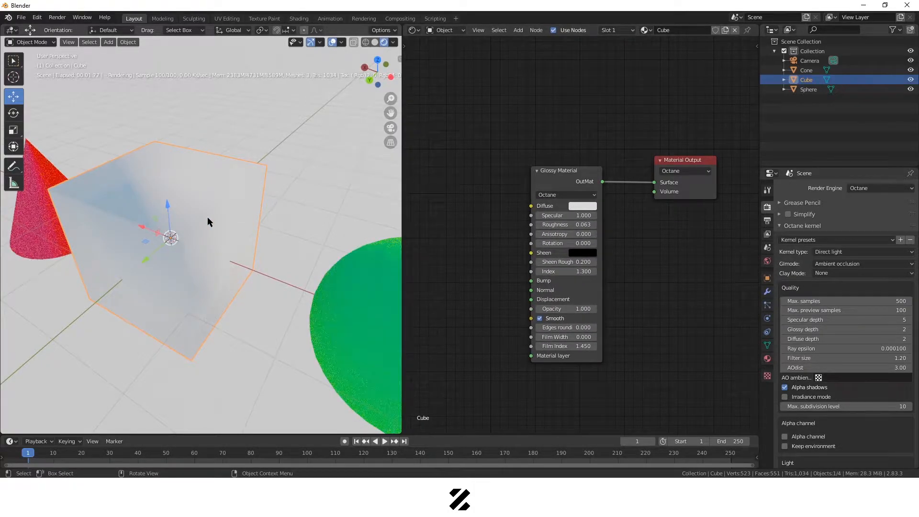
- Delete the cone and the sphere from the scene
middle_click_drag(257, 235, 267, 283)
scroll(267, 283, "down", 5)
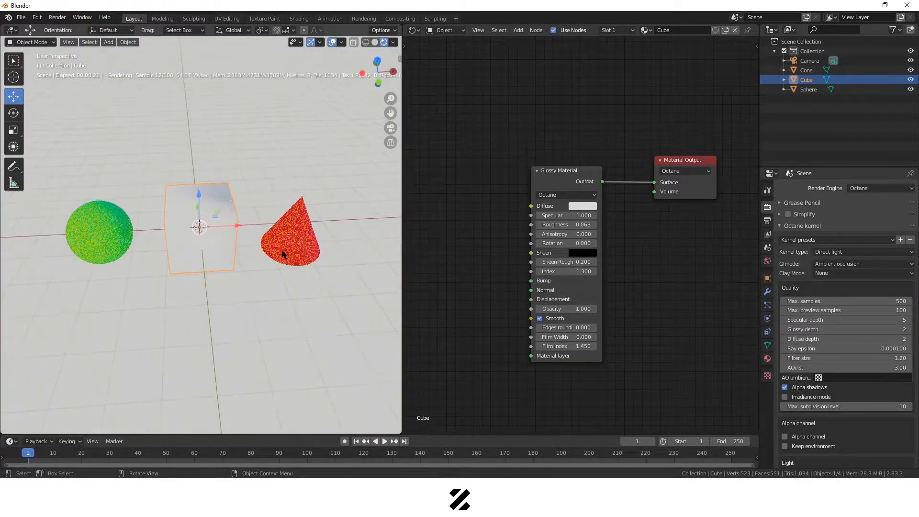
left_click(283, 254)
left_click(96, 232, "shift")
key("Delete")
- Add a plane mesh at the world origin and show its object transform properties
middle_click_drag(199, 304, 255, 274)
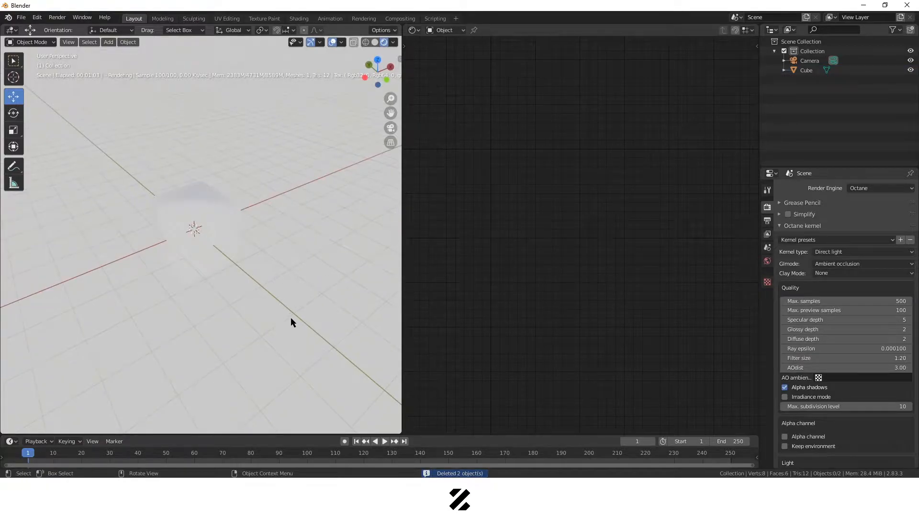
middle_click_drag(227, 291, 162, 220)
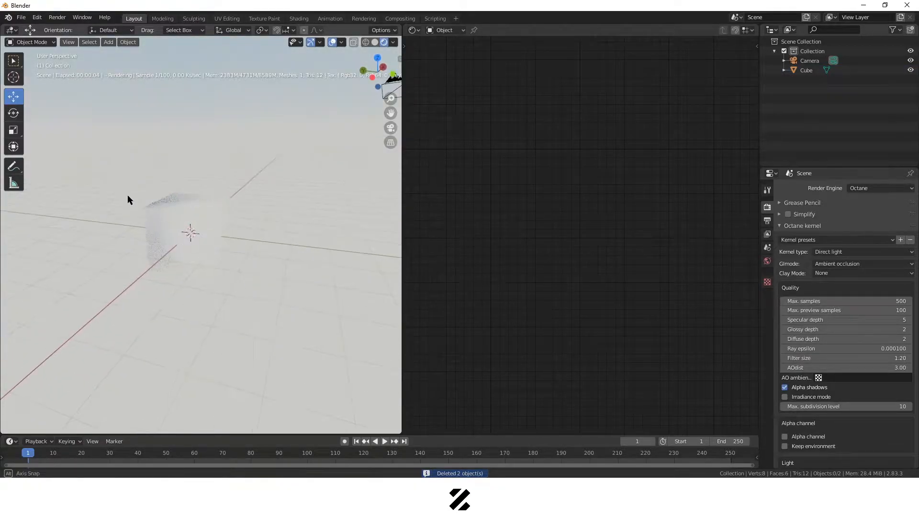
left_click(108, 42)
mouse_move(123, 54)
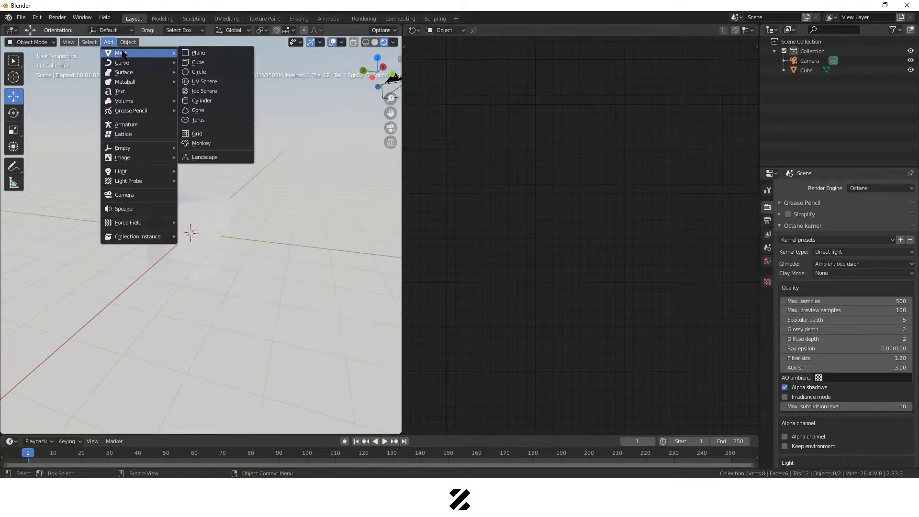
left_click(192, 52)
middle_click_drag(268, 259, 235, 268)
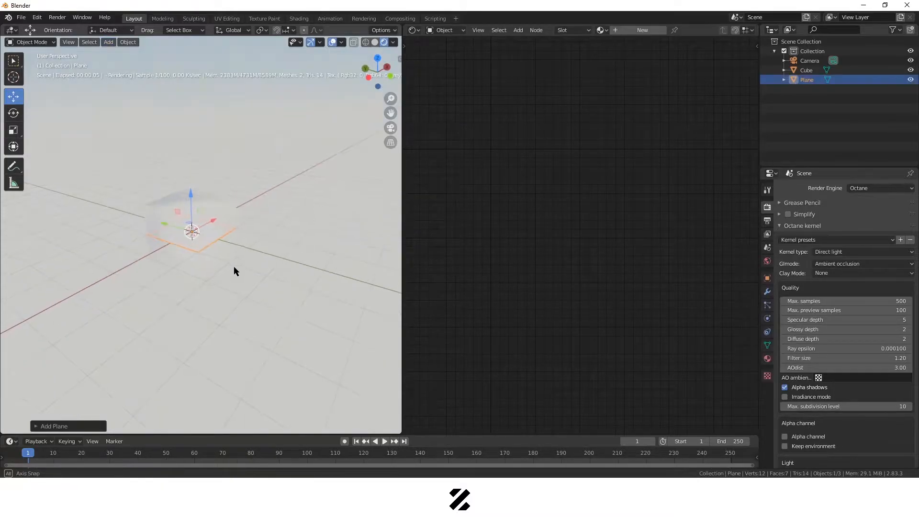
left_click(14, 130)
middle_click_drag(211, 222, 191, 251)
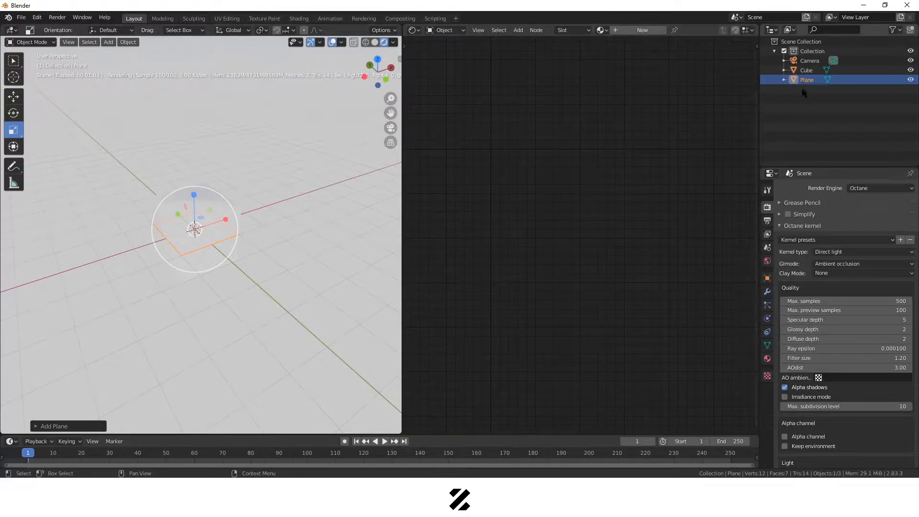
left_click(768, 279)
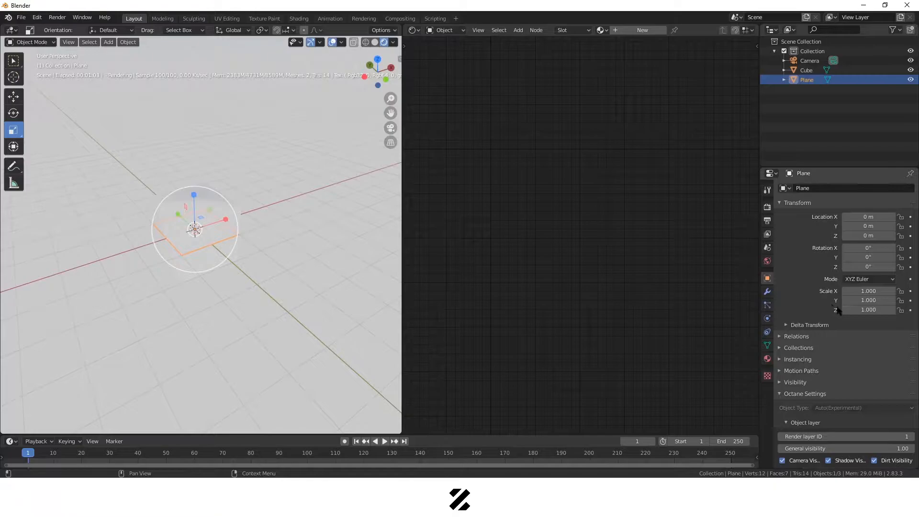
- Enlarge the plane to an X scale of 2.26 and enter 2.26 for its Y and Z scale
left_click_drag(866, 292, 882, 300)
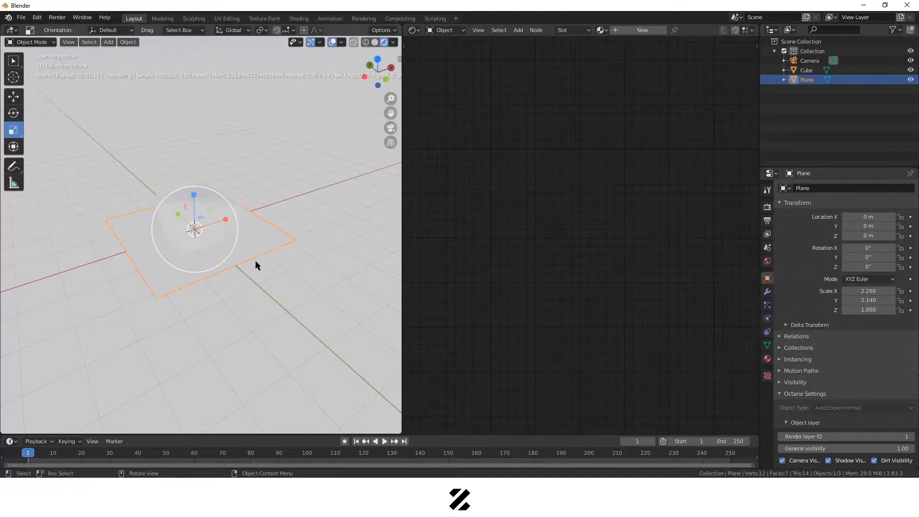
middle_click_drag(255, 265, 233, 271)
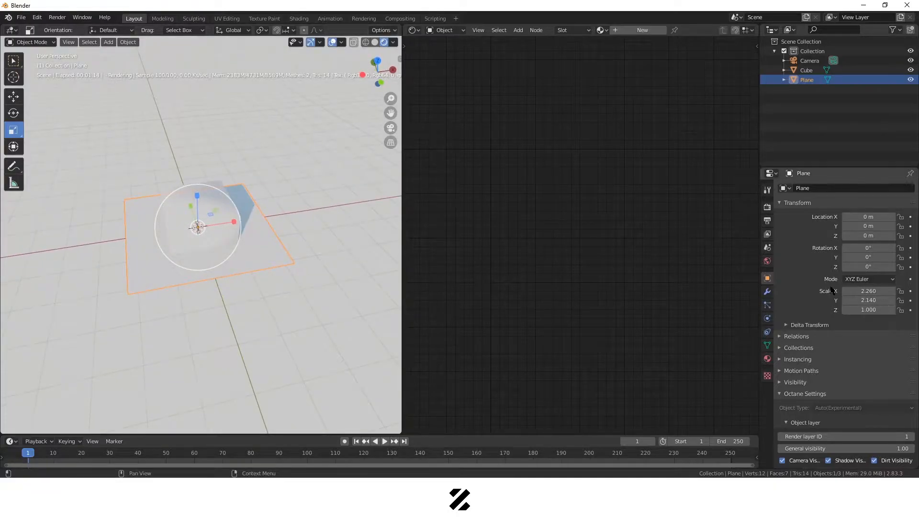
left_click(867, 291)
key("Tab")
type("2.26")
key("Tab")
type("2.26")
key("Return")
- Reset the plane's X, Y and Z scale to 1
left_click_drag(868, 291, 868, 311)
type("1")
key("Return")
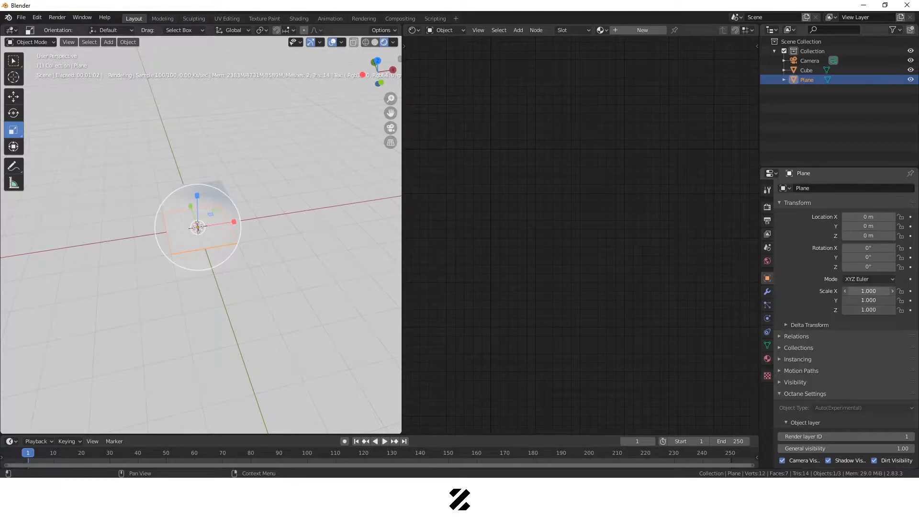
- Set the plane's scale to 5 on the X, Y and Z axes
left_click_drag(866, 291, 852, 311)
key("BackSpace")
type("5")
key("Return")
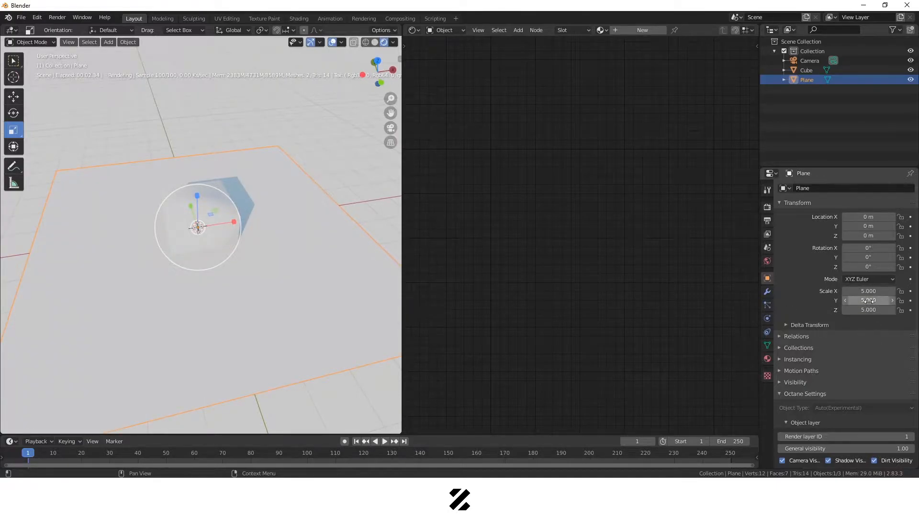
left_click_drag(868, 300, 868, 310)
key("Return")
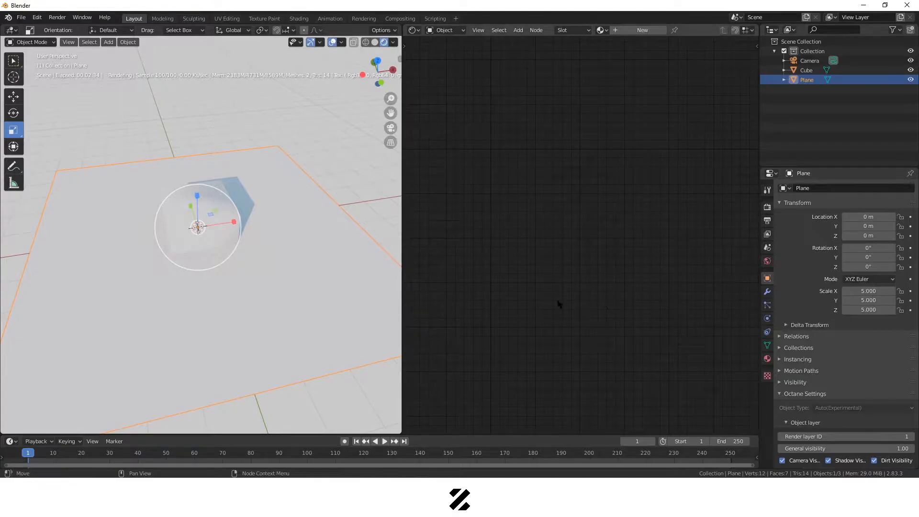
middle_click_drag(274, 299, 286, 268)
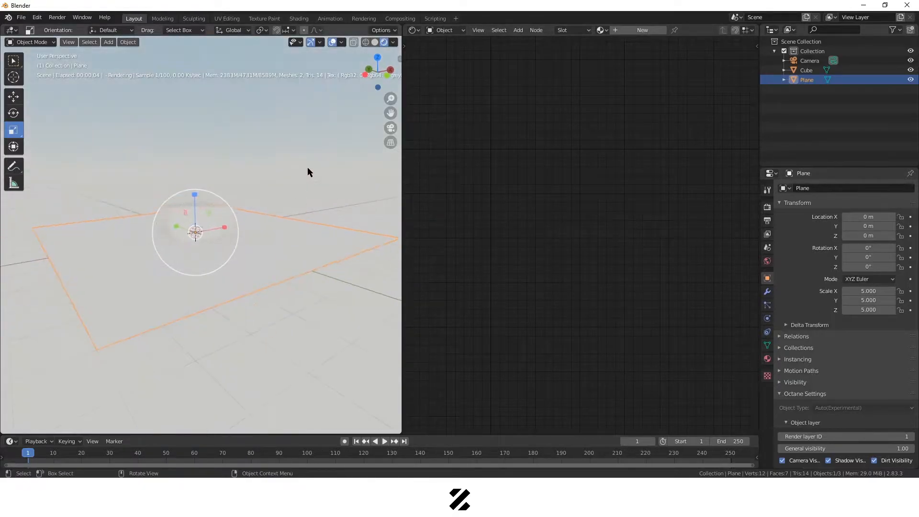
- Move the cube up along Z to about 2.03 m so that it sits above the plane
left_click(307, 168)
middle_click_drag(284, 219, 232, 249)
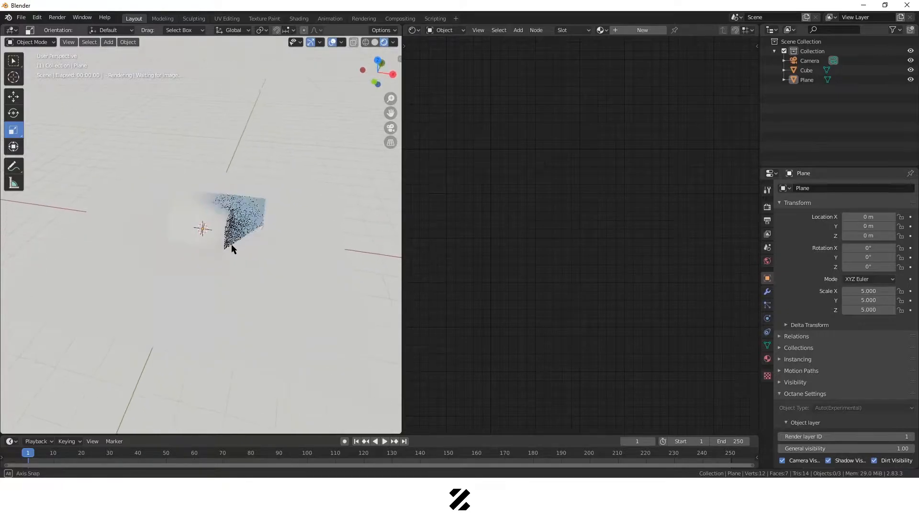
left_click(217, 213)
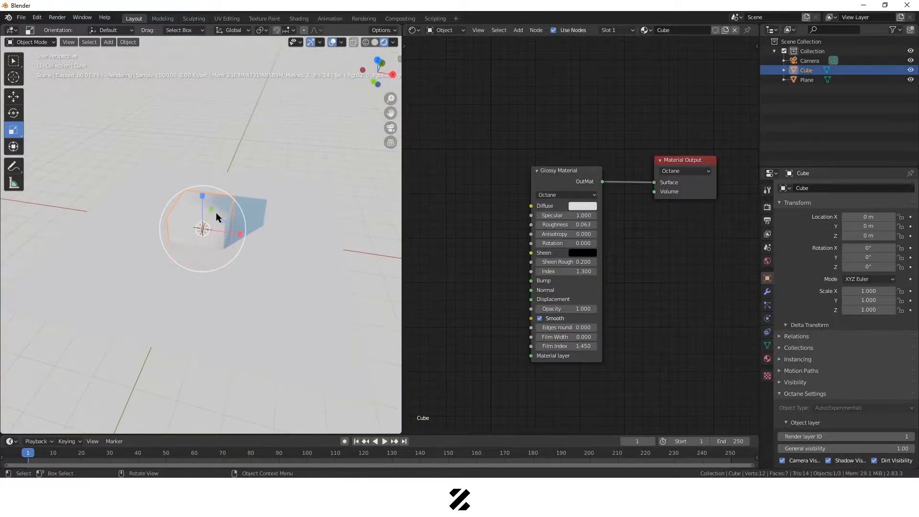
left_click(14, 96)
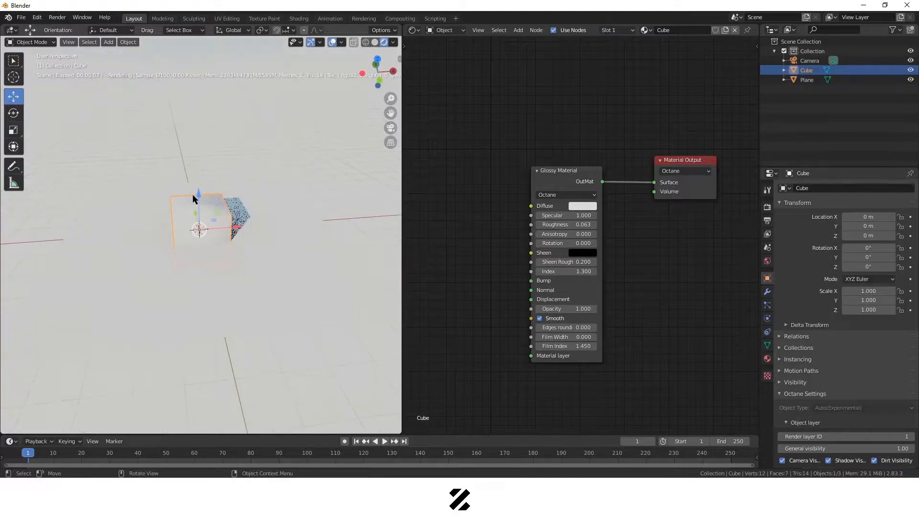
left_click_drag(200, 192, 197, 137)
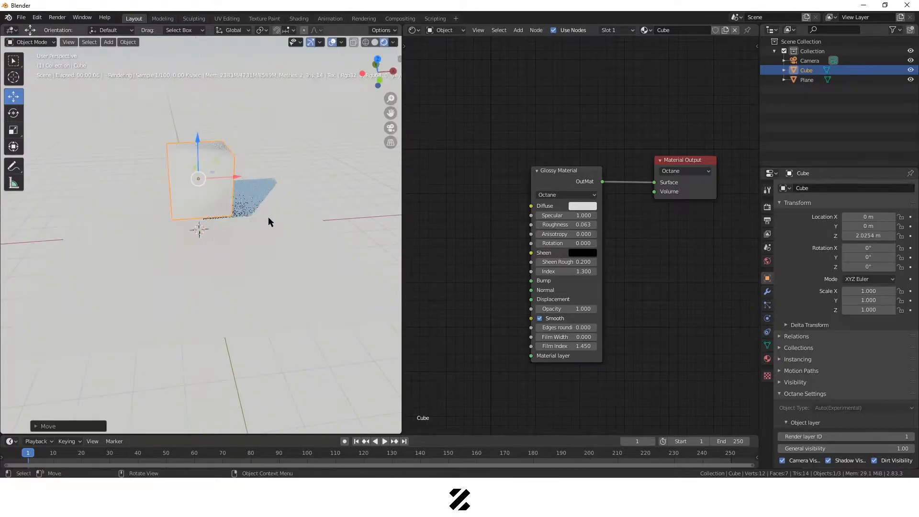
middle_click_drag(160, 212, 325, 185)
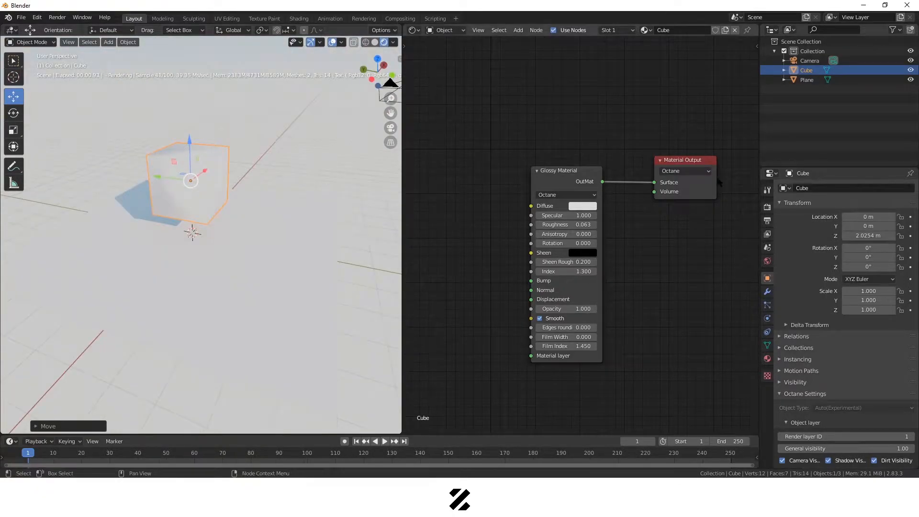
middle_click_drag(336, 230, 289, 224)
left_click(269, 180)
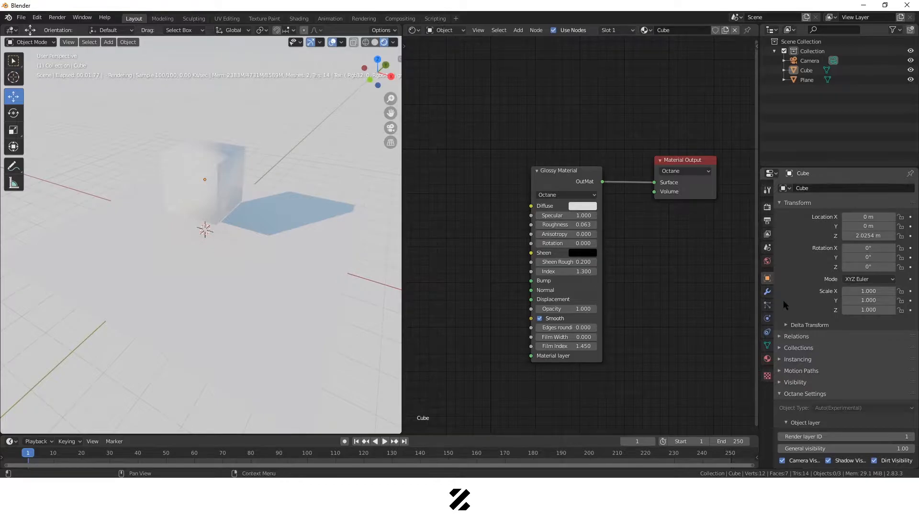
- Set the world daylight environment's power to 0.2 and reduce it further to 0.1
left_click(768, 262)
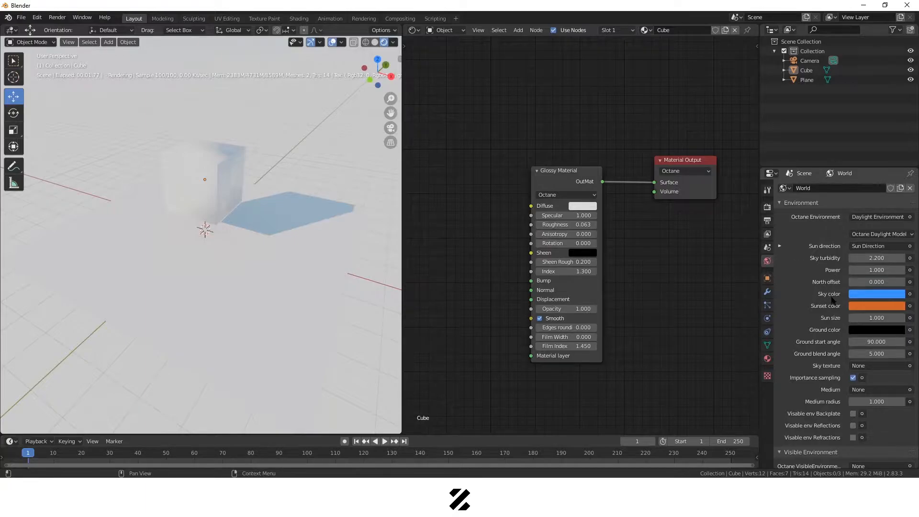
left_click(877, 270)
type("0.2")
key("Return")
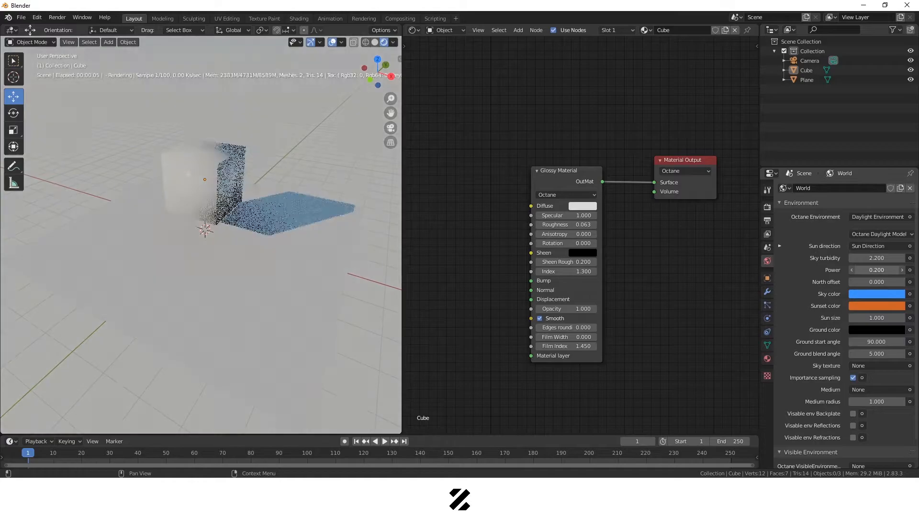
mouse_move(877, 270)
left_mouse_down()
mouse_move(866, 270)
mouse_move(902, 270)
mouse_move(866, 270)
left_mouse_up()
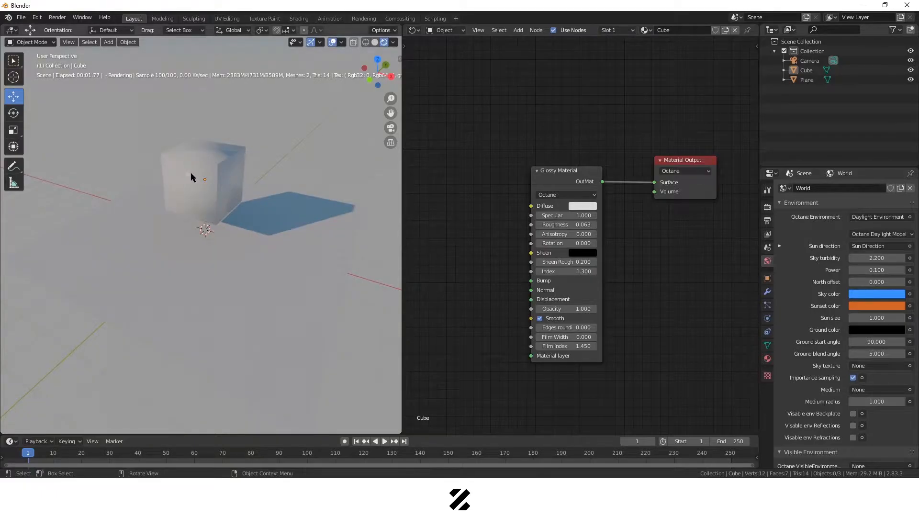
- Examine the glossy reflections on the cube up close from several sides in the rendered view
scroll(191, 178, "up", 4)
middle_click_drag(220, 158, 168, 220, "shift")
left_click_drag(563, 181, 538, 176)
middle_click_drag(159, 221, 246, 231)
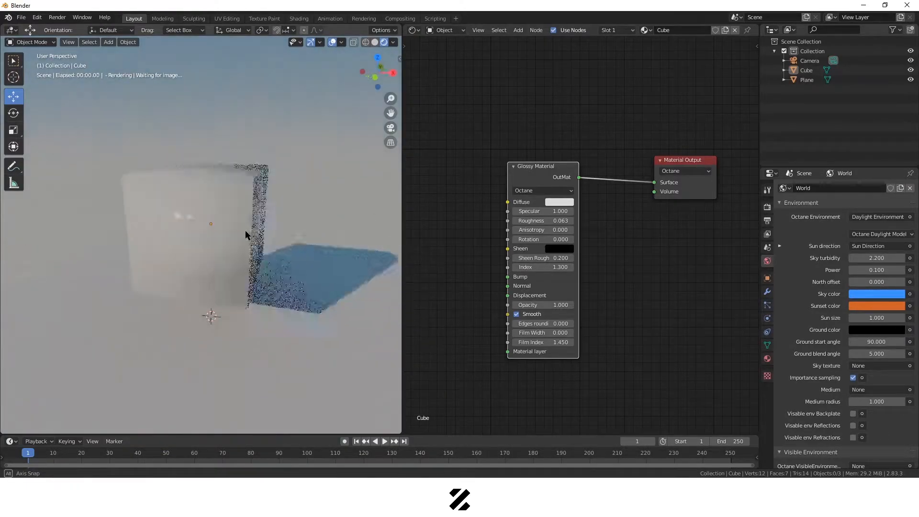
left_click(185, 240)
middle_click_drag(186, 235, 286, 239)
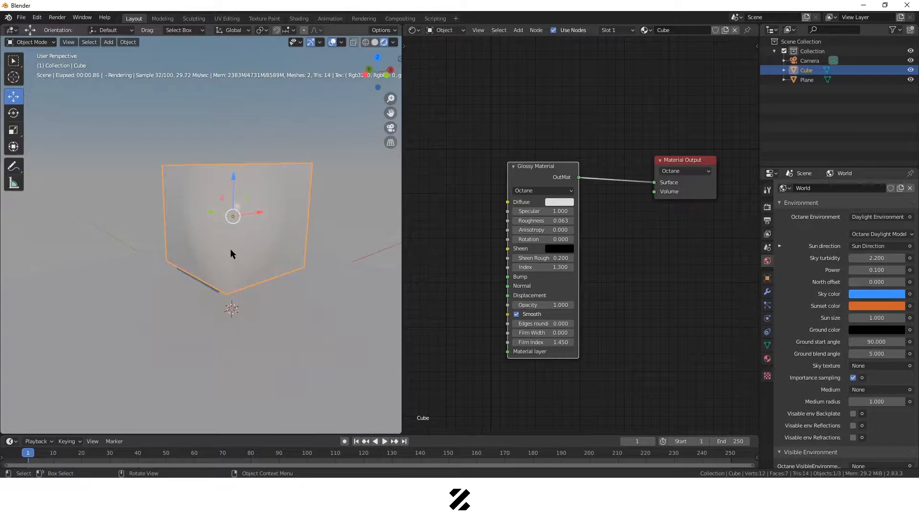
left_click(239, 257)
left_click(250, 214)
middle_click_drag(254, 220, 252, 237)
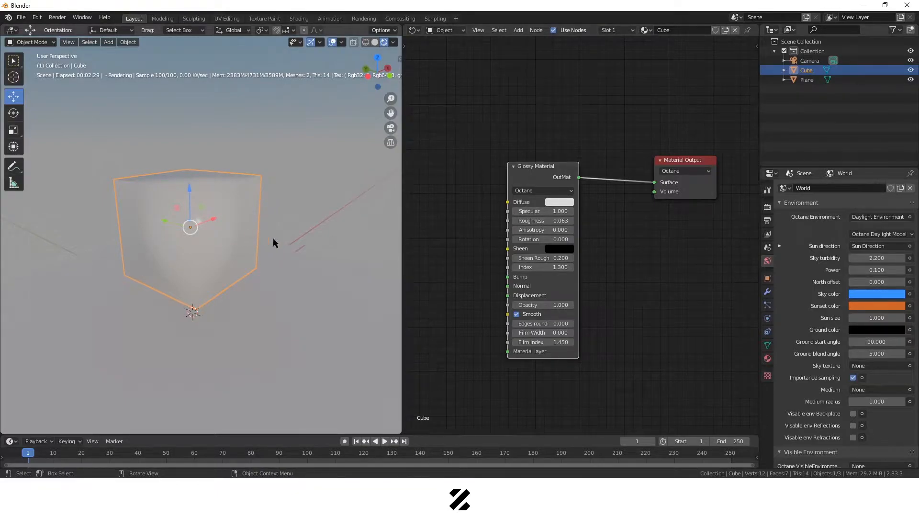
- Set the roughness of the cube's Glossy Material to 0 and check its reflections from different sides
left_click_drag(549, 221, 516, 222)
middle_click_drag(202, 256, 257, 174)
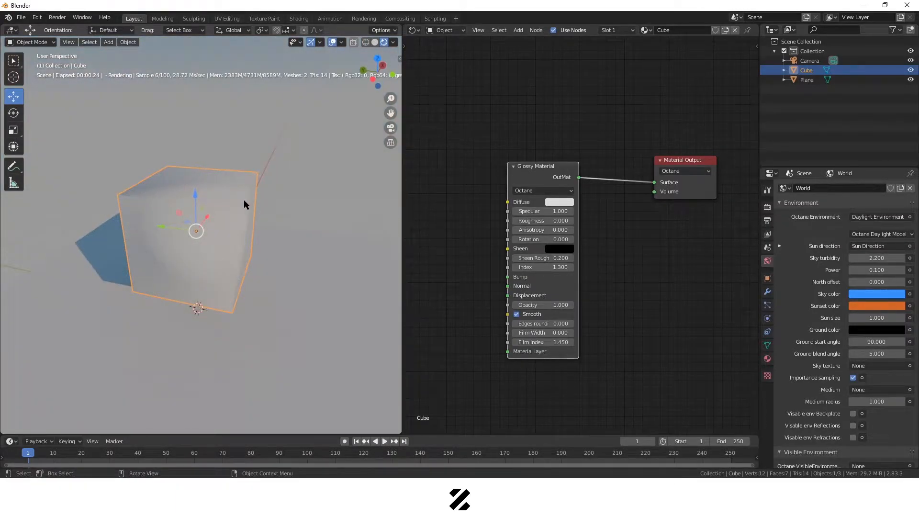
left_click(220, 298)
left_click(208, 256)
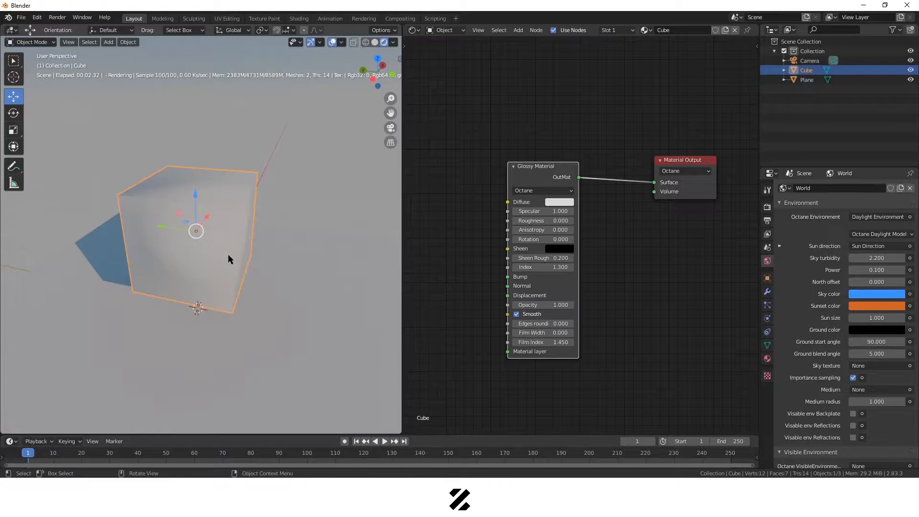
middle_click_drag(213, 246, 252, 78)
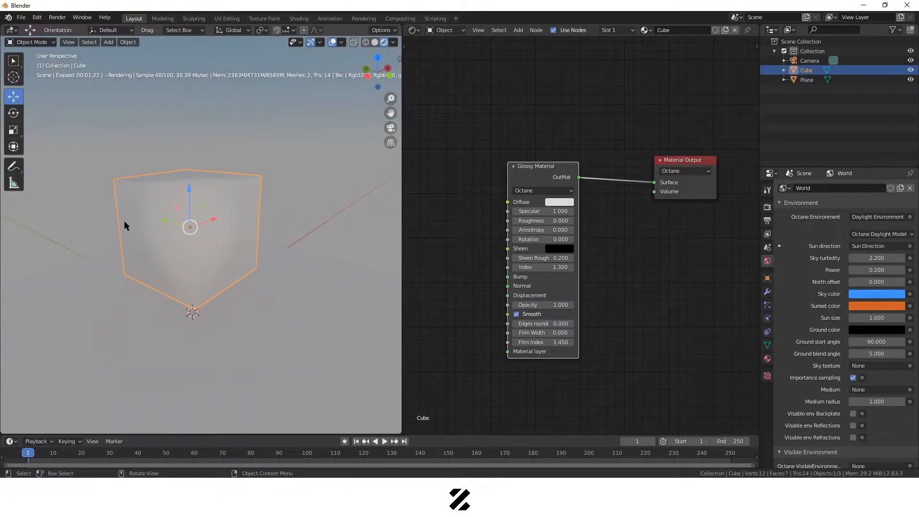
middle_click_drag(208, 268, 207, 249)
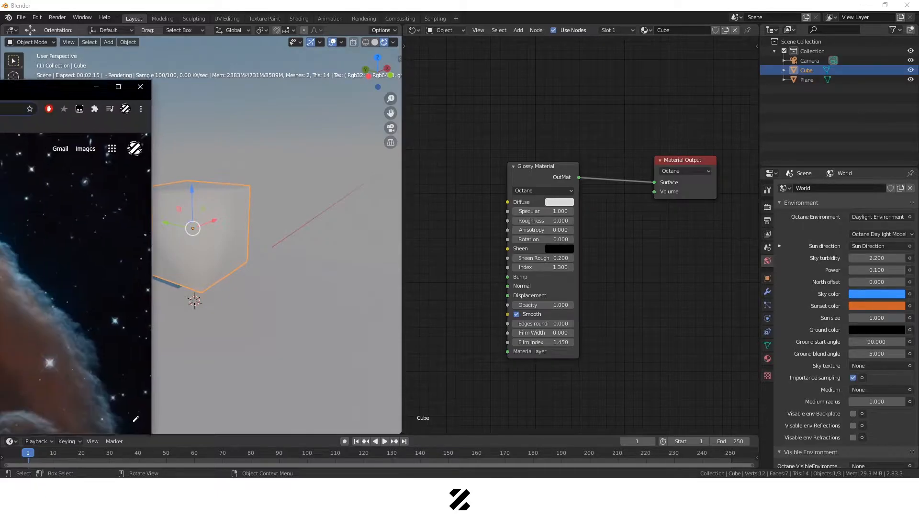
- Switch to the web browser, search Google for "hdri haven" and open the HDRI Haven website
left_click_drag(0, 87, 572, 66)
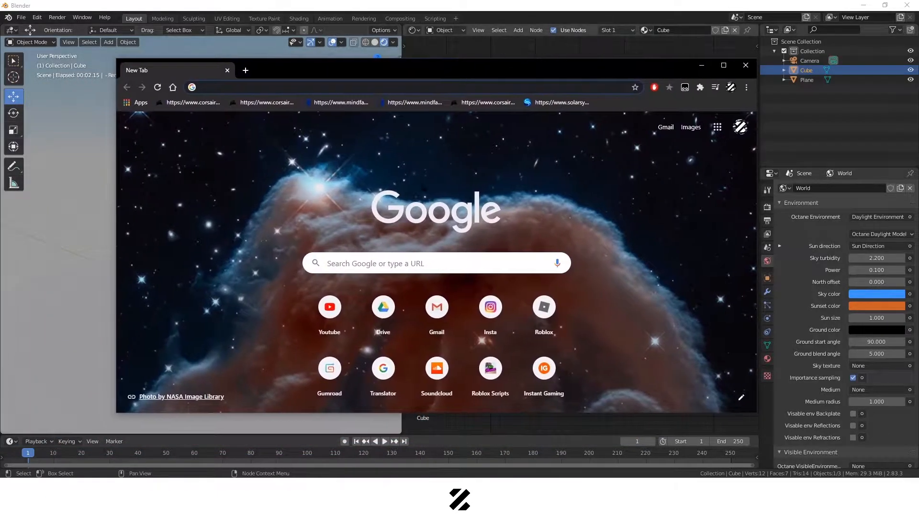
left_click(368, 264)
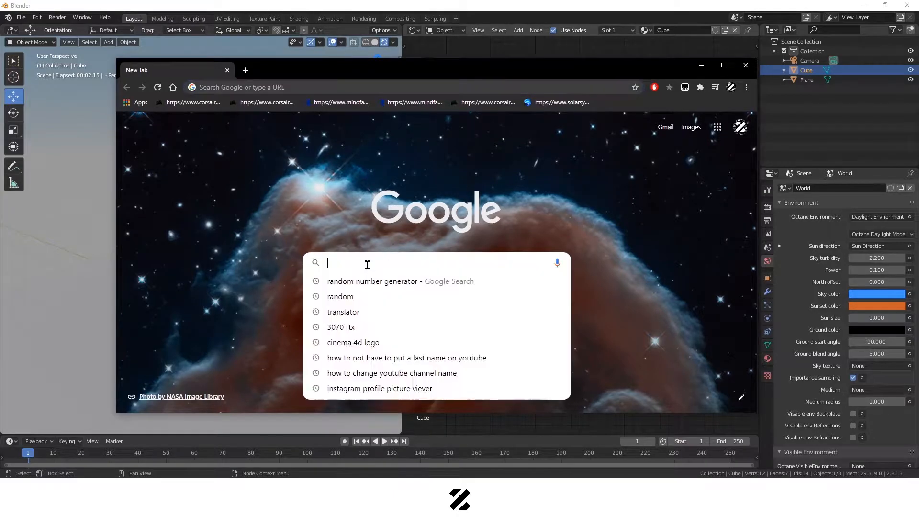
type("hdri ")
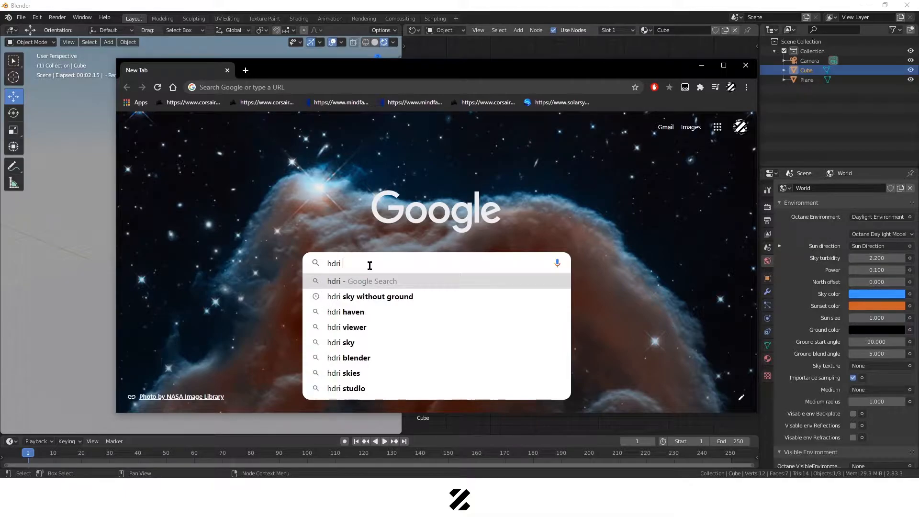
type("ha")
key("Down")
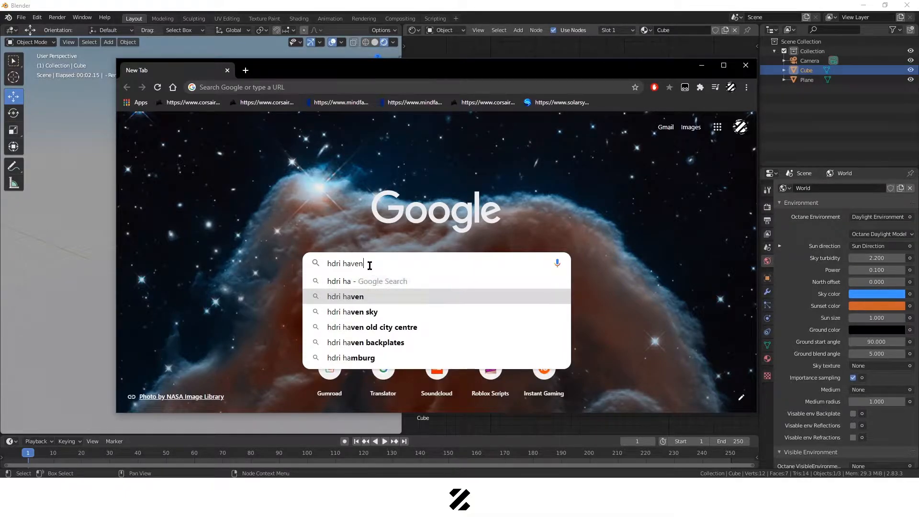
key("Return")
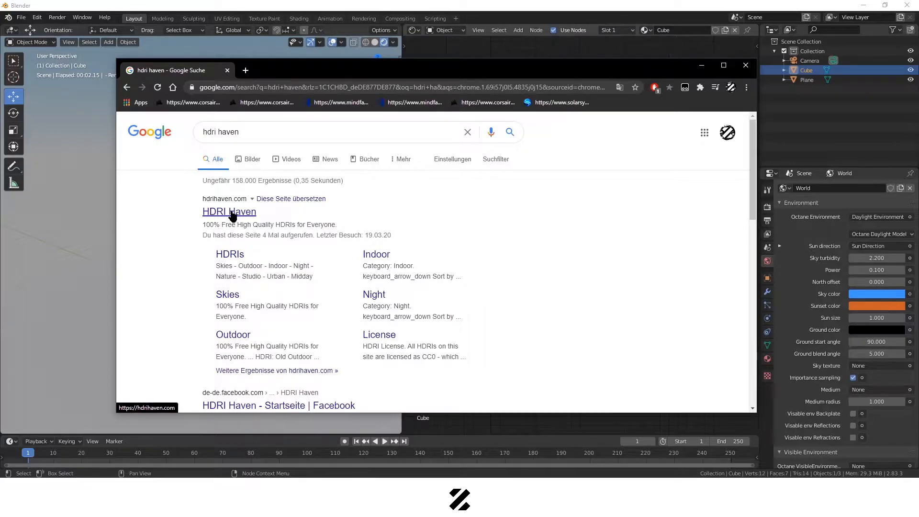
left_click(232, 215)
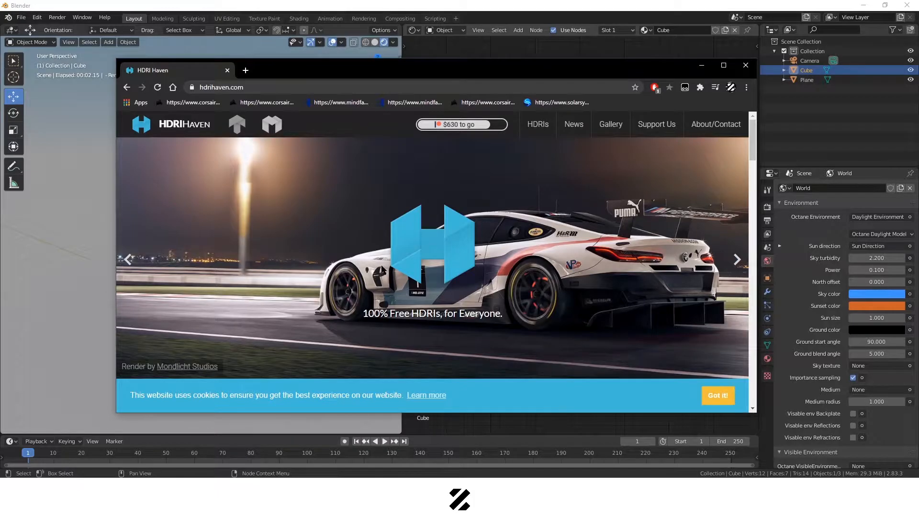
left_click_drag(407, 68, 400, 61)
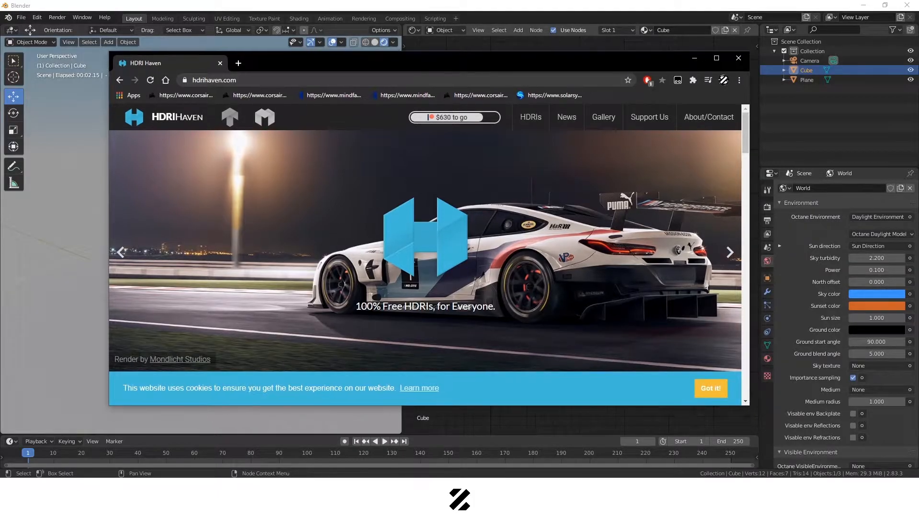
- Browse HDRI Haven's full catalogue of HDRIs, accept the cookie notice, and return to Blender
left_click(535, 122)
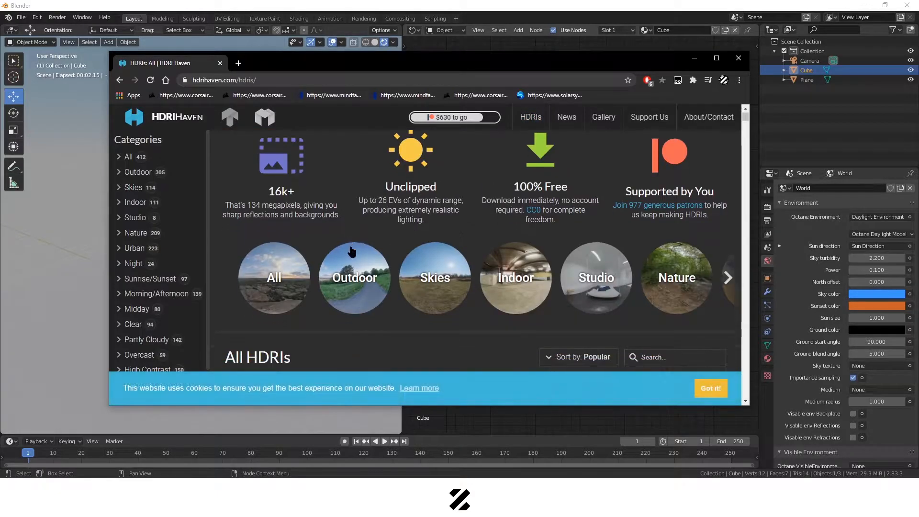
scroll(352, 251, "down", 3)
scroll(352, 251, "down", 1)
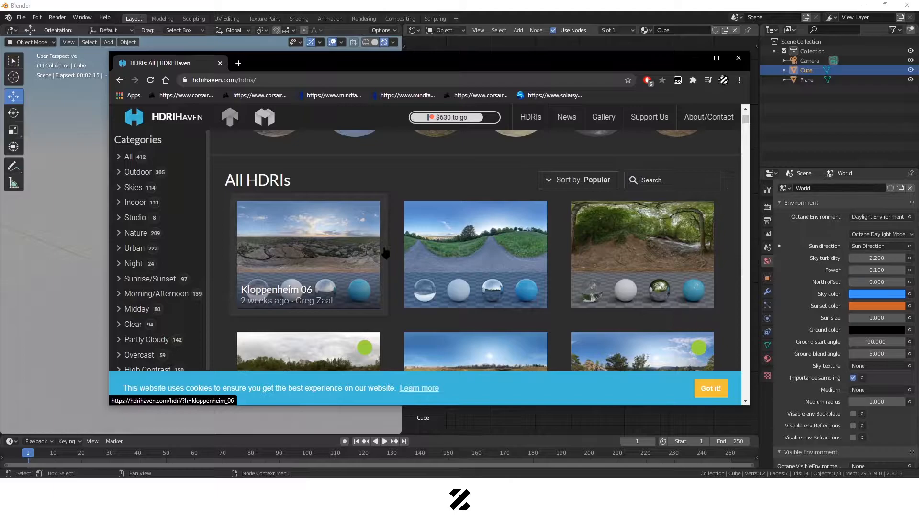
scroll(364, 254, "down", 3)
left_click(696, 390)
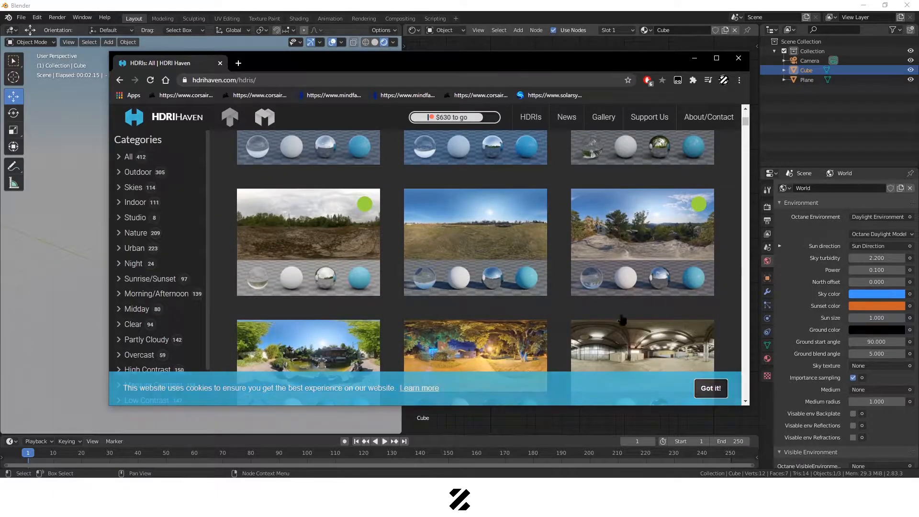
scroll(580, 271, "down", 1)
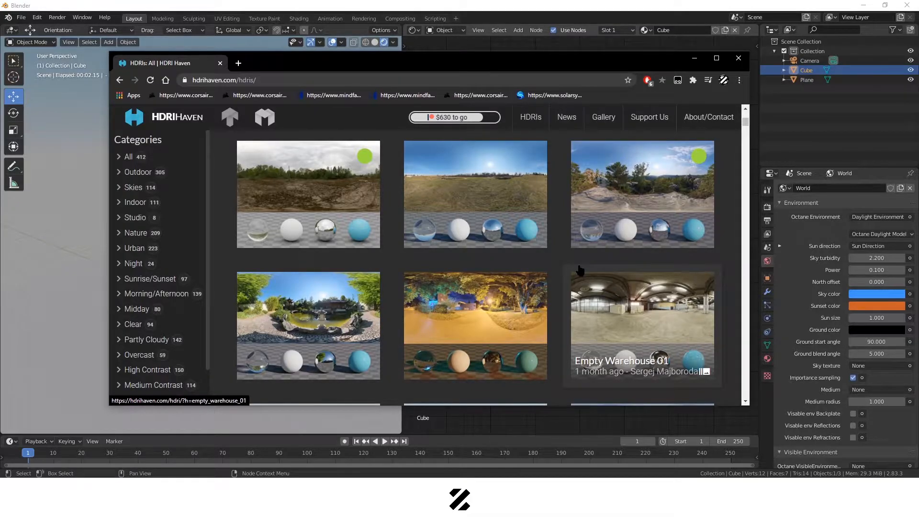
scroll(581, 271, "down", 2)
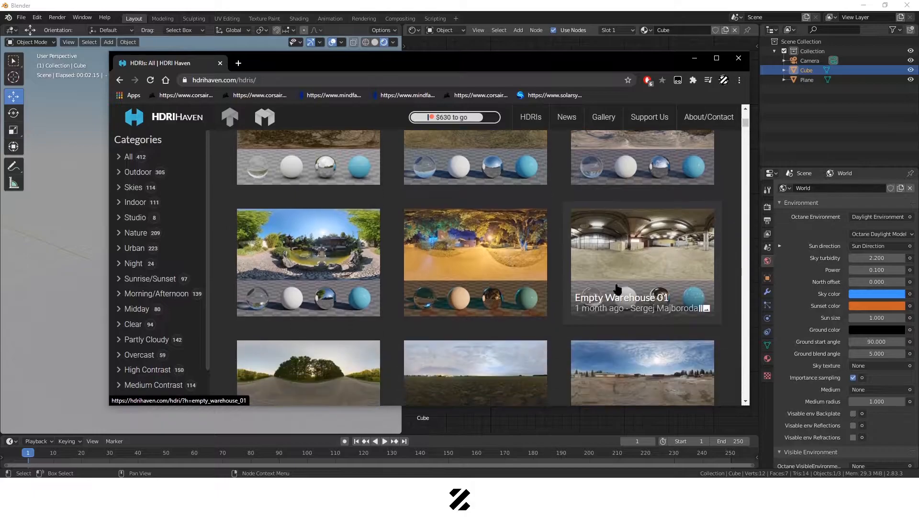
scroll(606, 283, "down", 2)
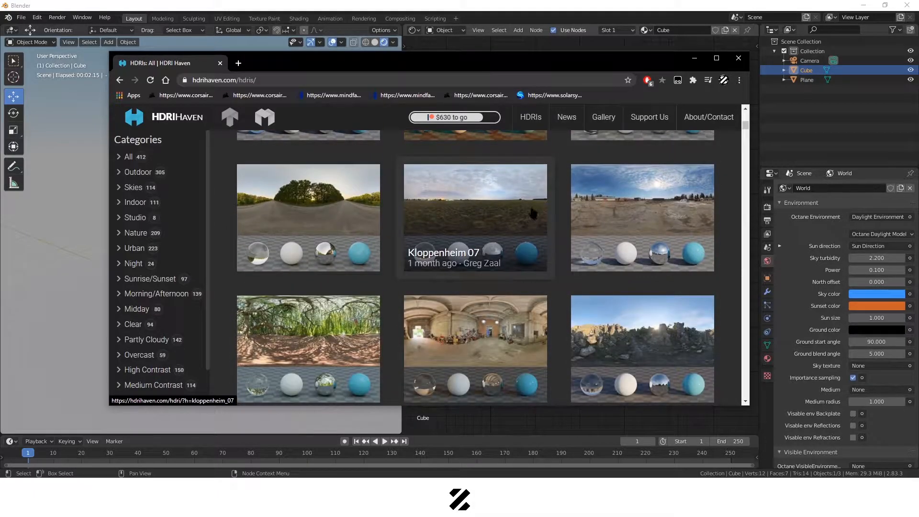
scroll(532, 221, "down", 3)
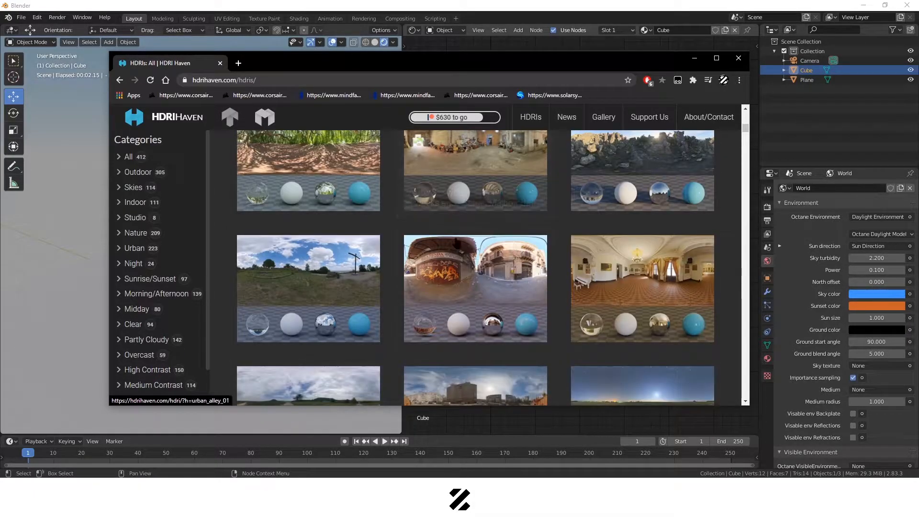
left_click_drag(668, 60, 661, 59)
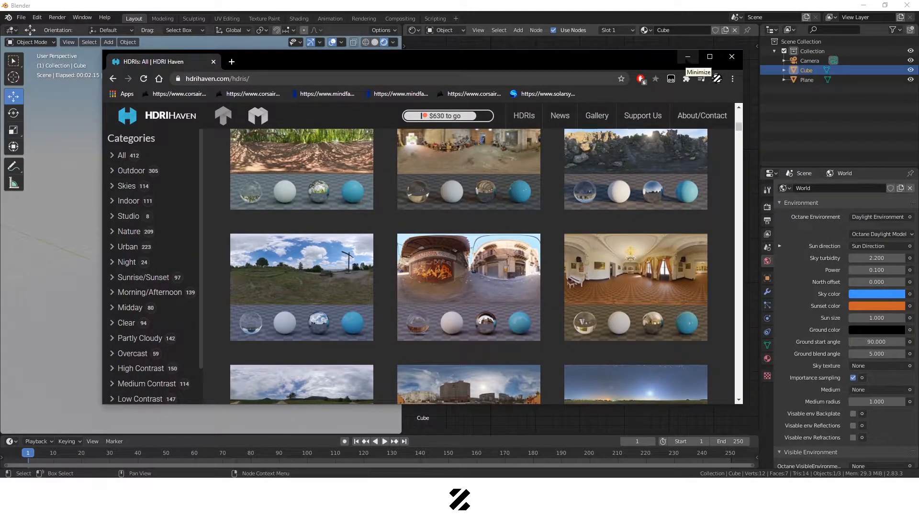
left_click(687, 58)
- Rearrange the cube's shader nodes so that the Material Output sits closer to the Glossy Material
middle_click_drag(263, 195, 257, 206)
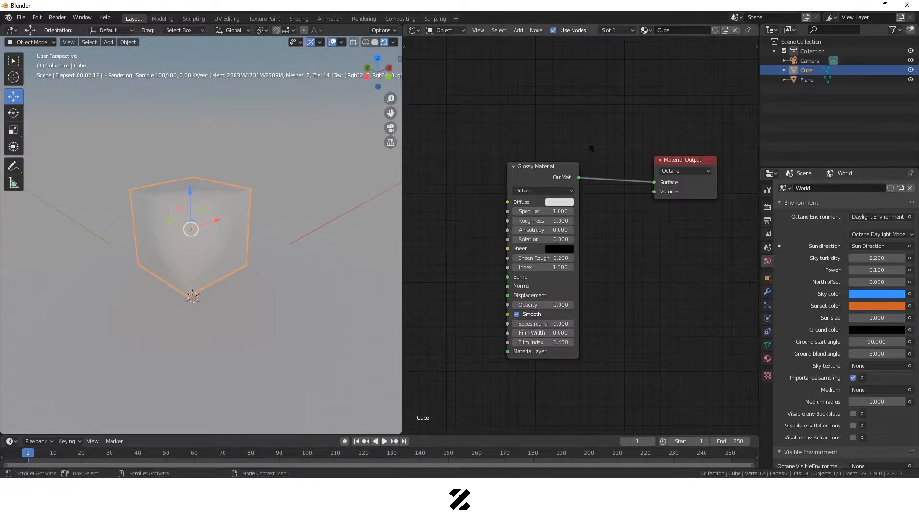
left_click_drag(466, 92, 474, 138)
left_click_drag(692, 159, 643, 166)
left_click_drag(545, 140, 635, 161)
left_click(621, 140)
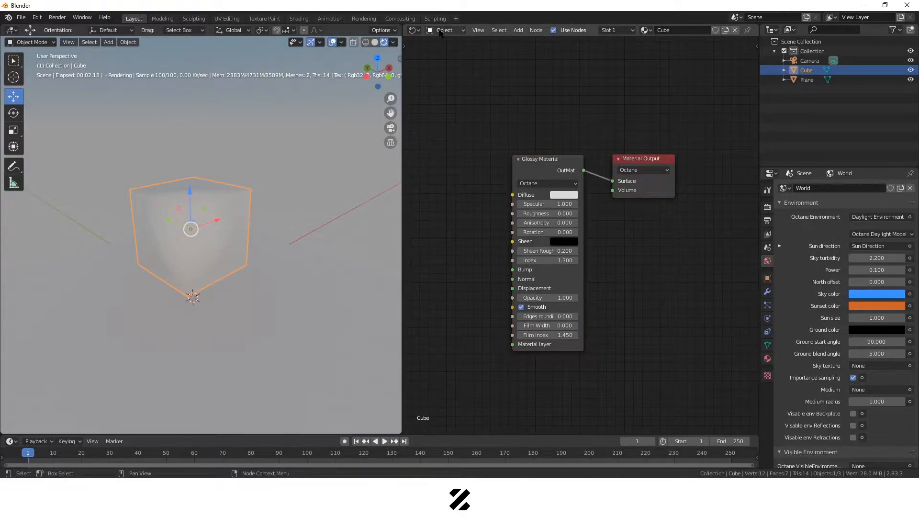
- Compare the shader node setups of the cube and the plane by selecting each object in turn
left_click_drag(488, 122, 686, 203)
left_click(809, 79)
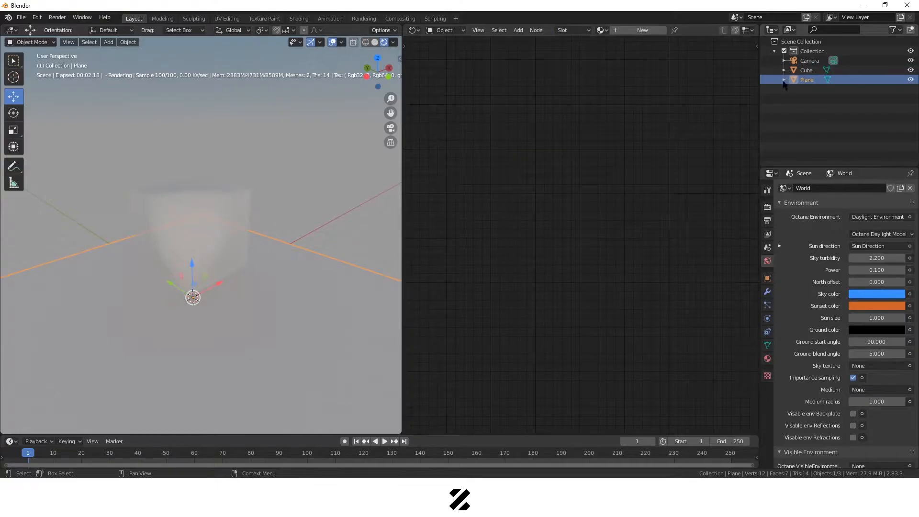
left_click(806, 70)
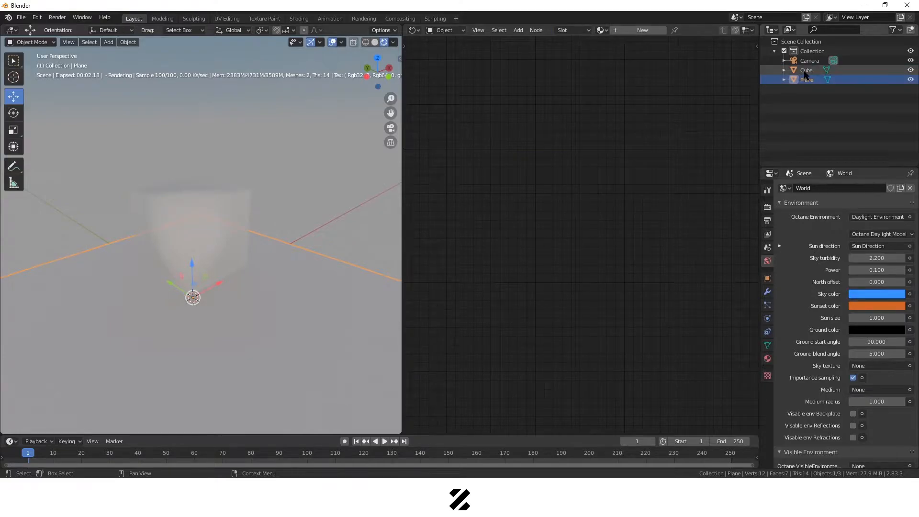
- Switch the shader editor to the World node tree and delete the unused Background node
left_click(451, 31)
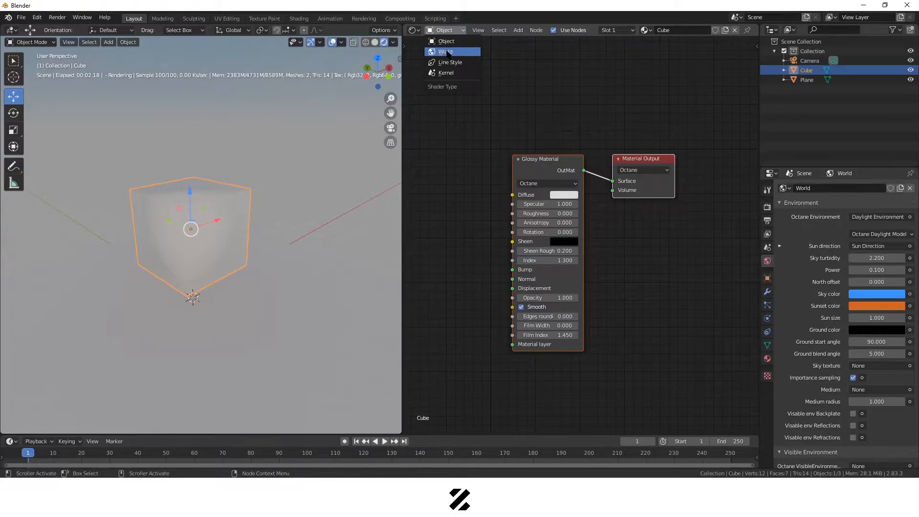
left_click(448, 52)
middle_click_drag(490, 88, 498, 236)
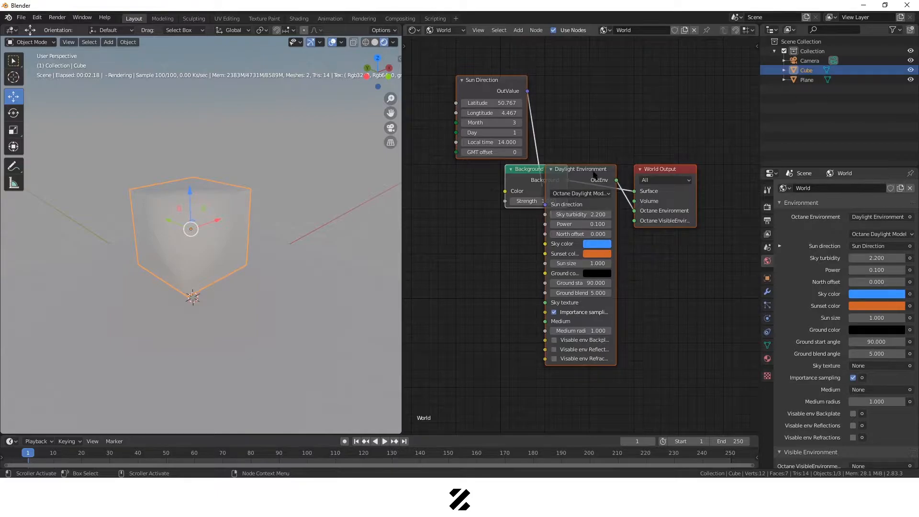
left_click(545, 177)
left_click_drag(535, 171, 503, 184)
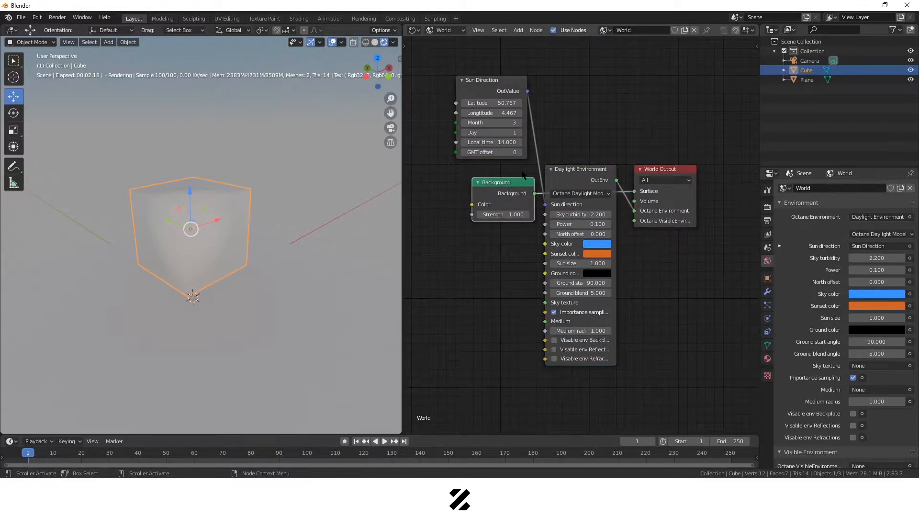
key("x")
- Line up the Sun Direction and Daylight Environment nodes in a row before the World Output
left_click_drag(496, 80, 607, 194)
left_click_drag(596, 172, 564, 168)
left_click(502, 157)
left_click_drag(474, 164, 476, 167)
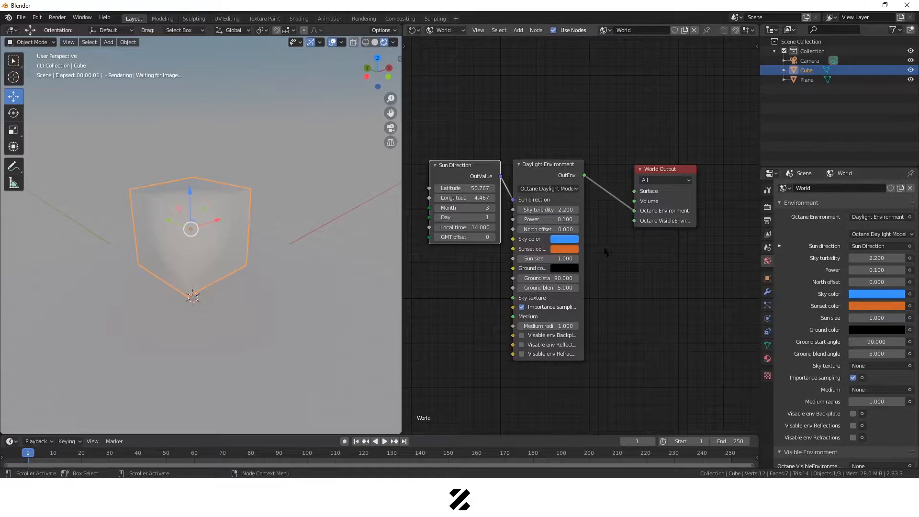
scroll(614, 245, "up", 2)
middle_click_drag(631, 216, 631, 215)
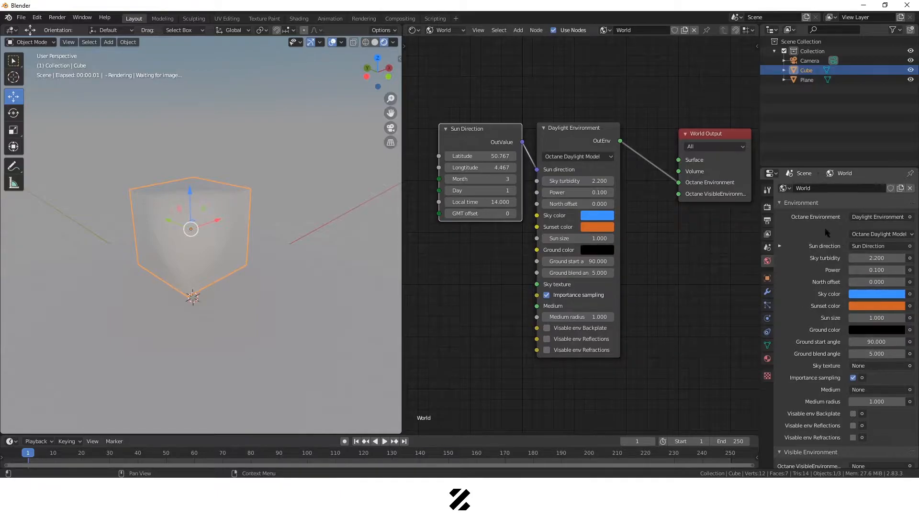
middle_click_drag(661, 225, 653, 237)
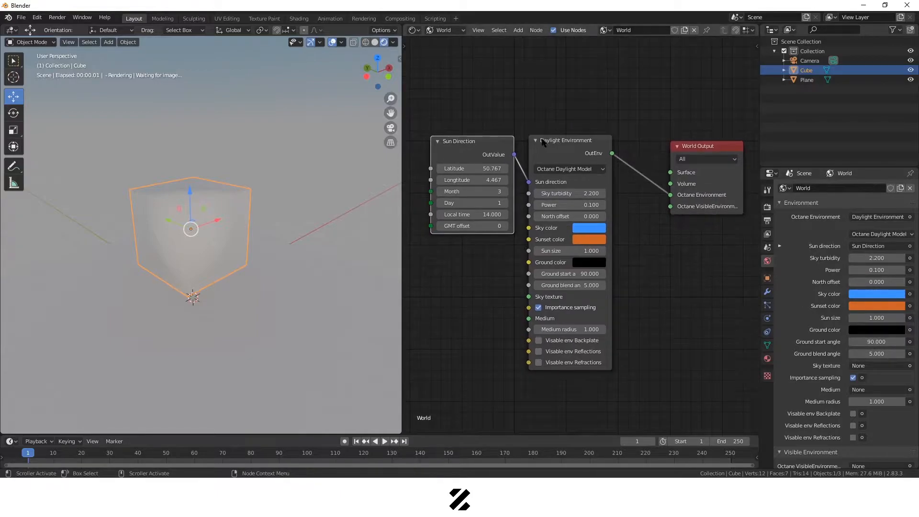
left_click_drag(466, 99, 588, 170)
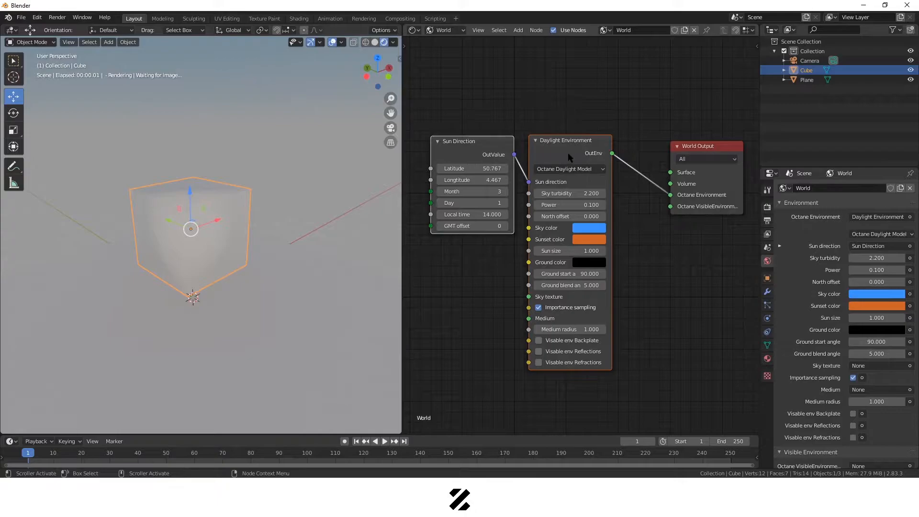
left_click_drag(558, 140, 560, 140)
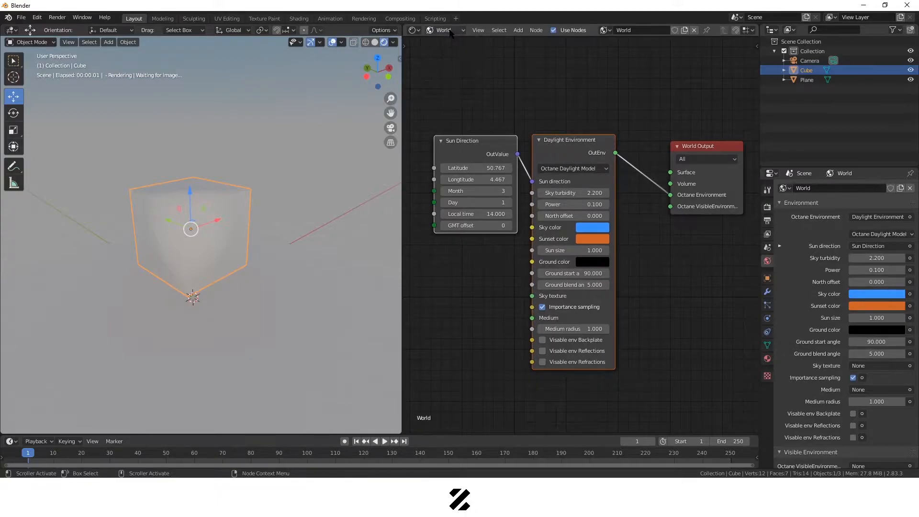
- Delete the Sun Direction and Daylight Environment nodes from the world node tree
mouse_move(545, 117)
middle_mouse_down()
mouse_move(532, 115)
mouse_move(547, 121)
middle_mouse_up()
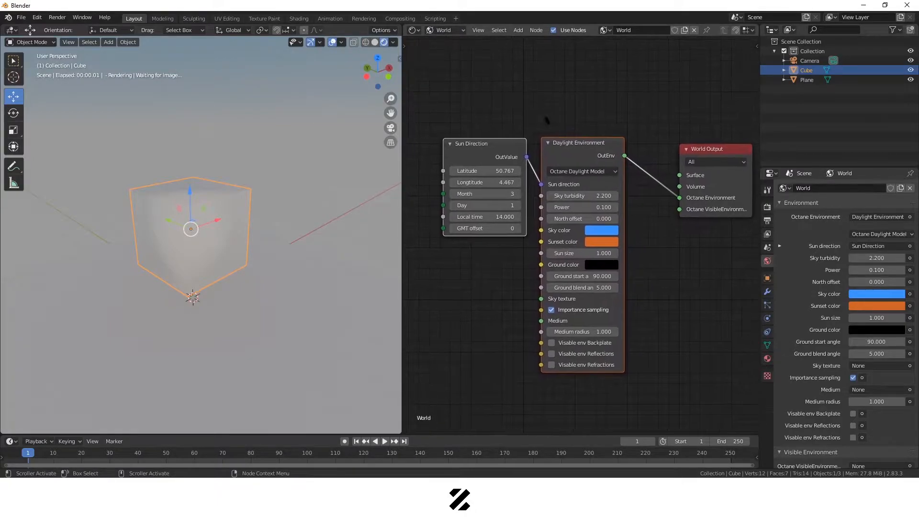
left_click_drag(483, 108, 574, 151)
key("Delete")
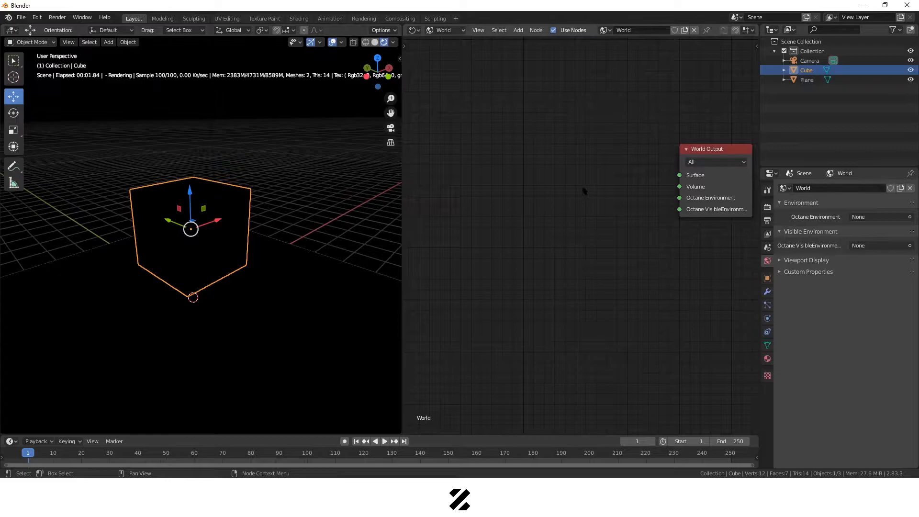
- Add a Texture Environment node and connect its OutEnv output to the World Output's Octane Environment input
middle_click_drag(593, 194, 585, 192)
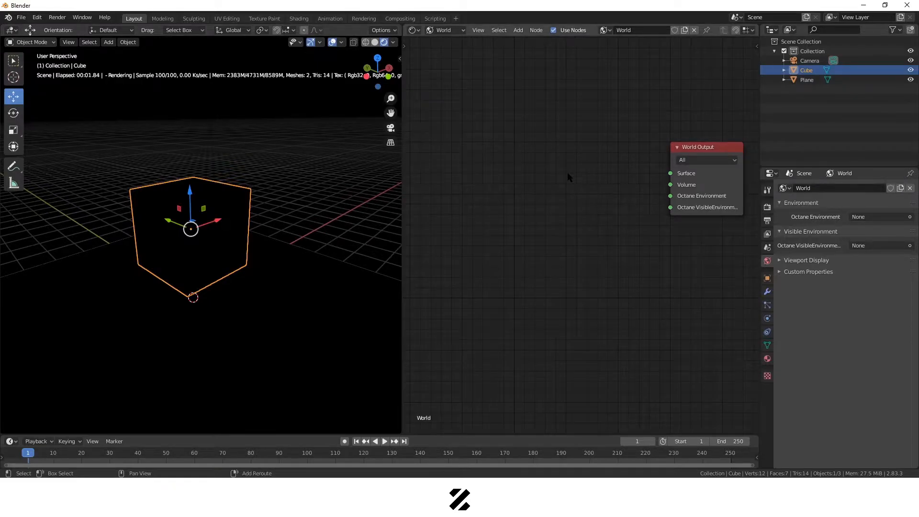
key("shift+a")
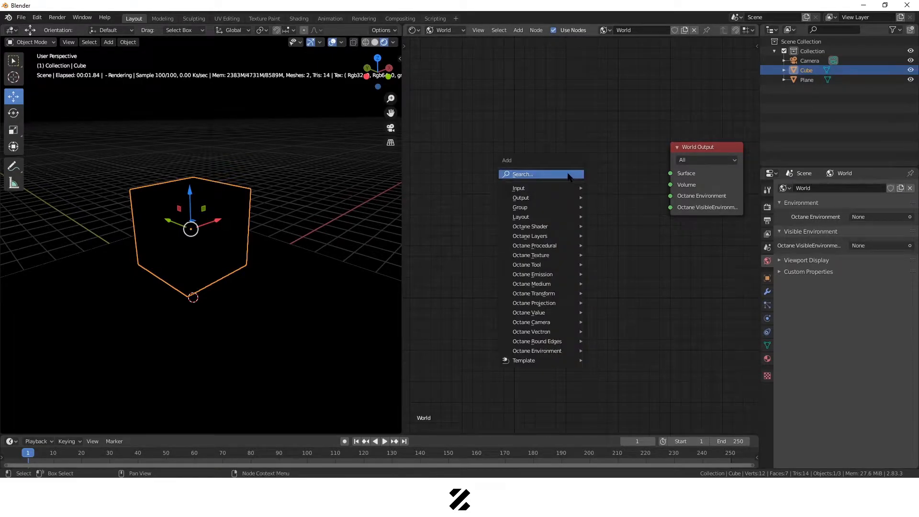
left_click(568, 173)
type("t")
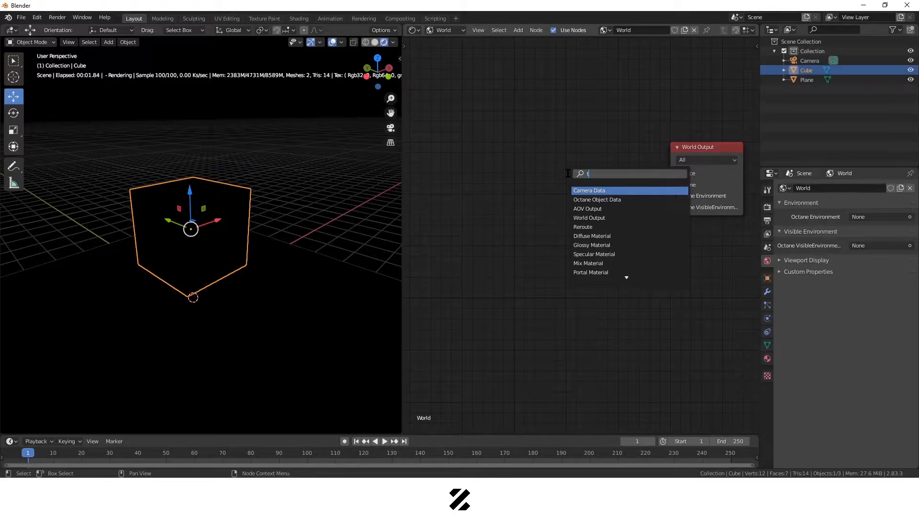
type("extu")
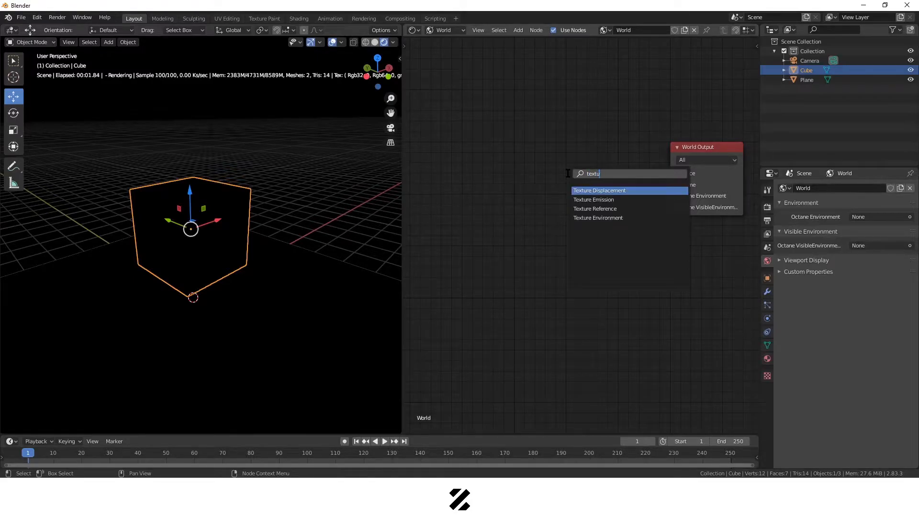
left_click(593, 219)
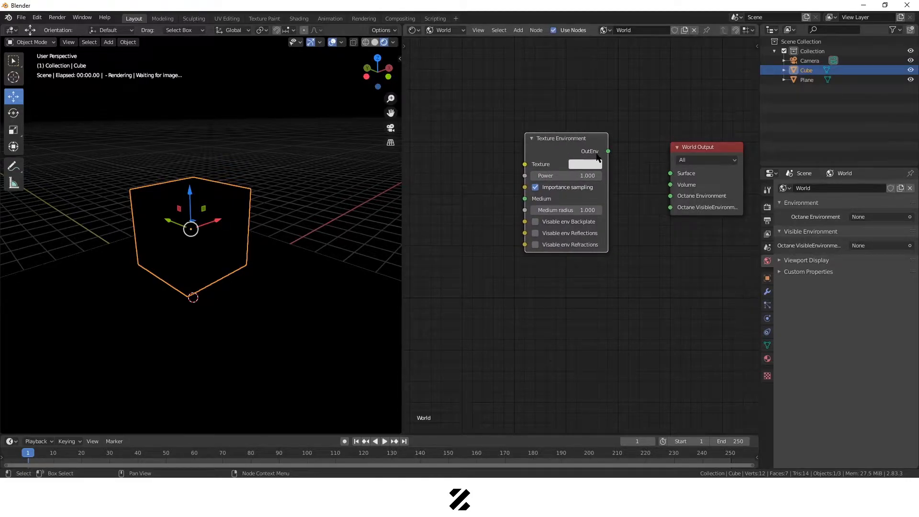
left_click_drag(608, 152, 670, 195)
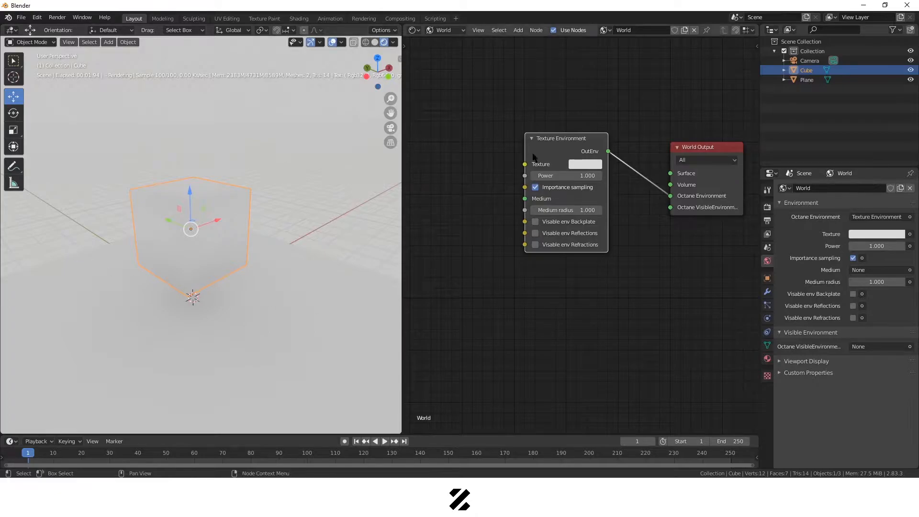
- Move the Texture Environment node closer to the World Output, leaving free space in front of its Texture input
left_click_drag(575, 144, 611, 152)
middle_click_drag(482, 219, 532, 223)
scroll(527, 222, "up", 1)
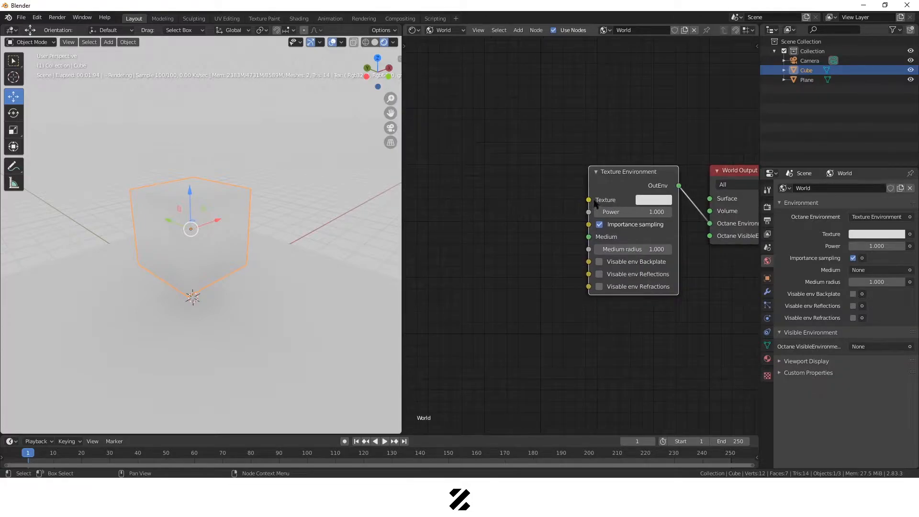
middle_click_drag(477, 238, 517, 230)
left_click_drag(606, 192, 568, 186)
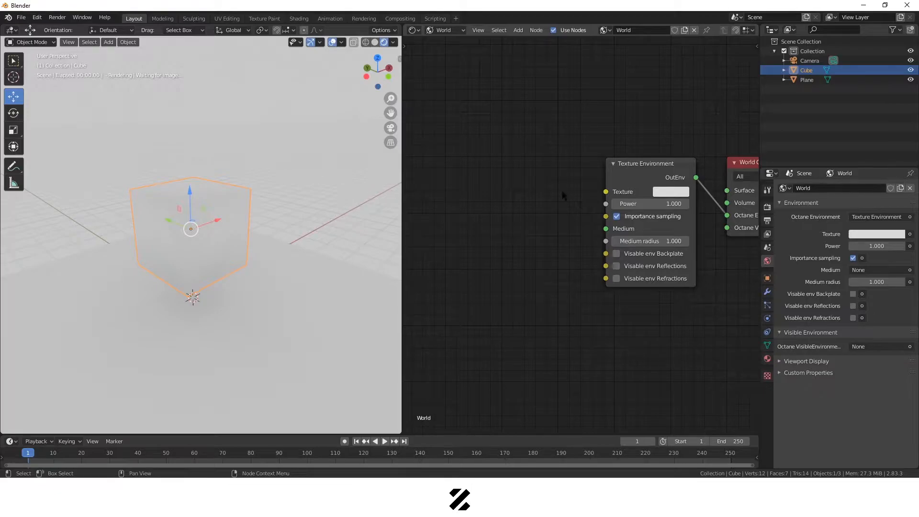
- Search the available nodes for "Image t" and add an Image Tex node to the world node tree
key("shift+a")
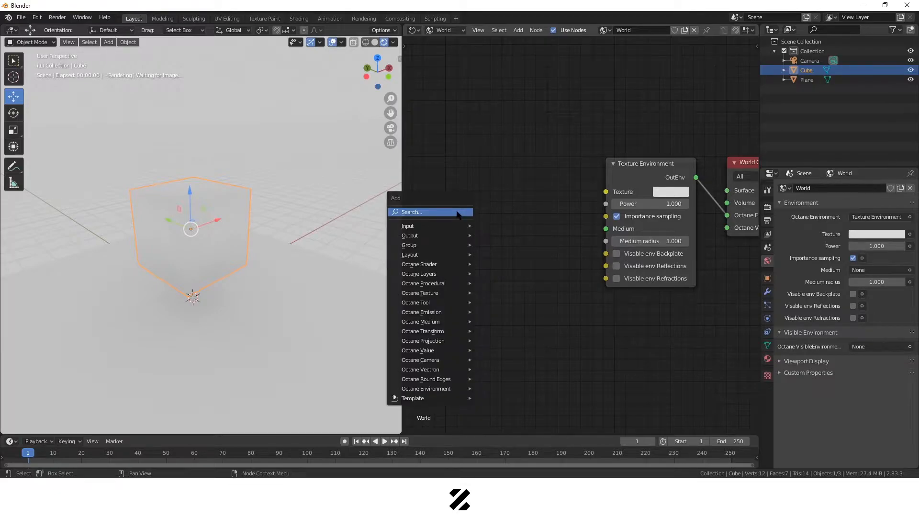
left_click(419, 212)
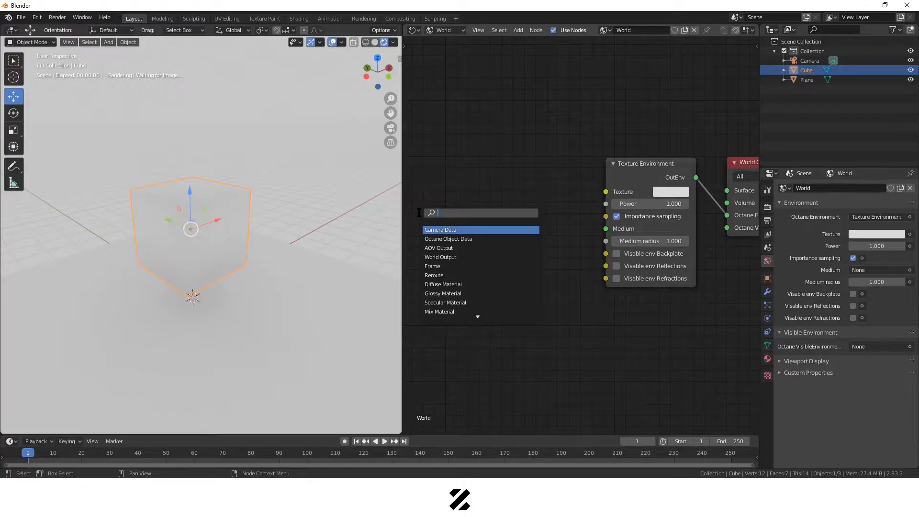
type("te")
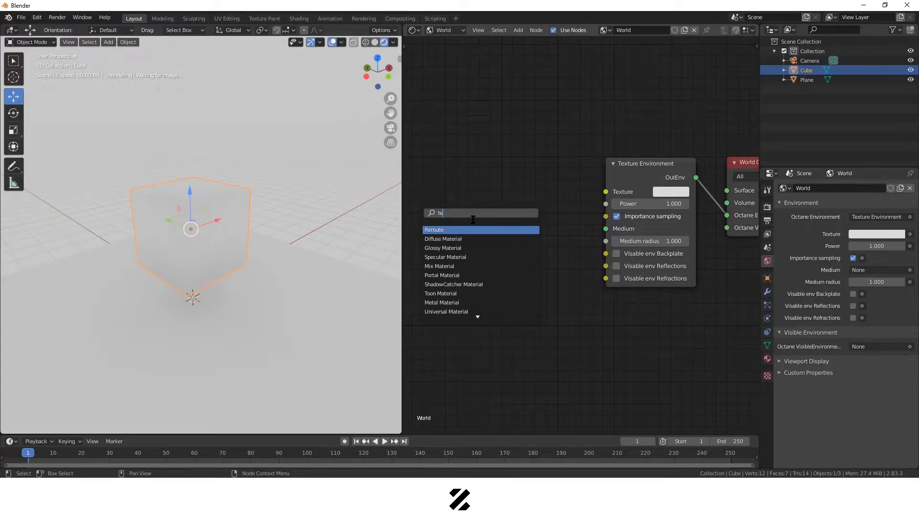
type("xture")
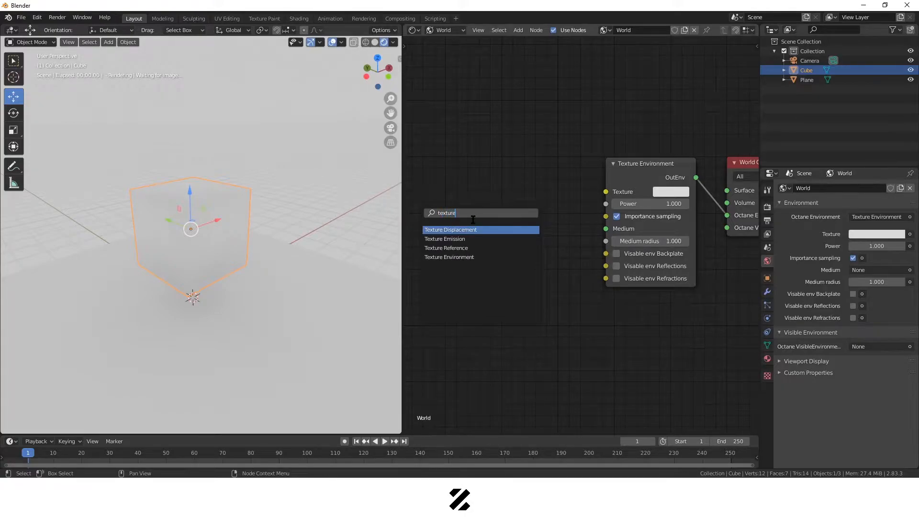
key("BackSpace")
key("BackSpace")
key("BackSpace")
key("BackSpace")
key("BackSpace")
key("BackSpace")
type("Image t")
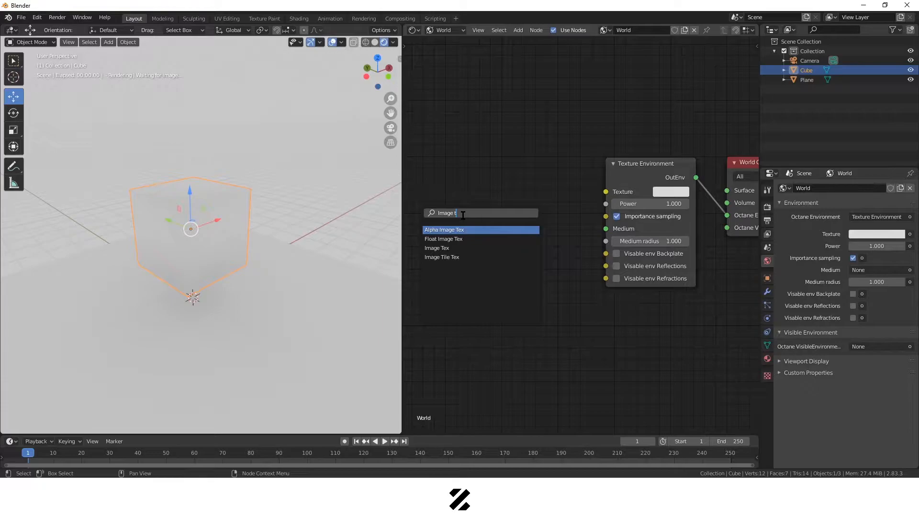
left_click(439, 249)
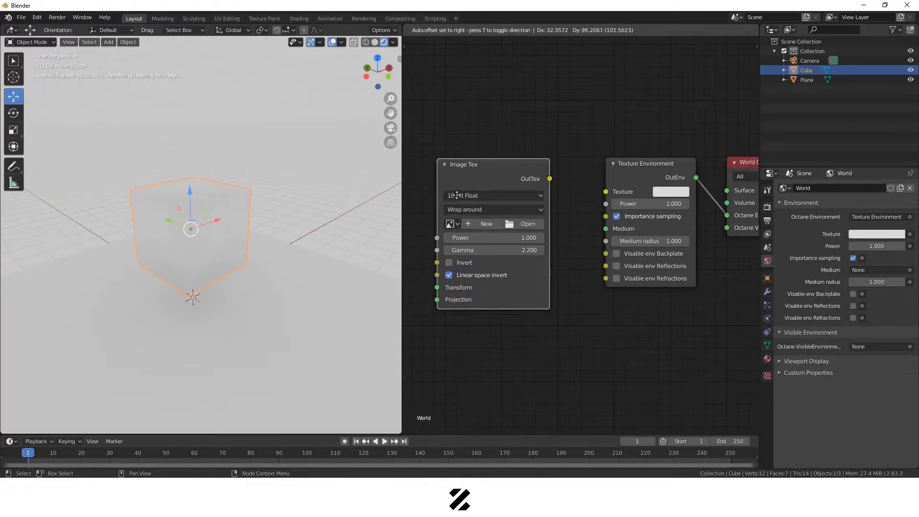
- Place the Image Tex node beside the Texture Environment and connect its OutTex output to the Texture input
left_click(456, 193)
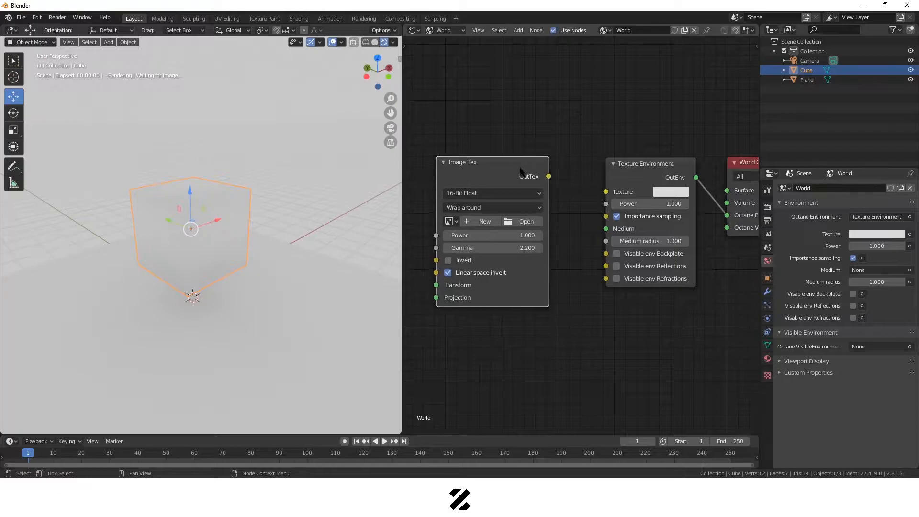
left_click_drag(516, 166, 606, 192)
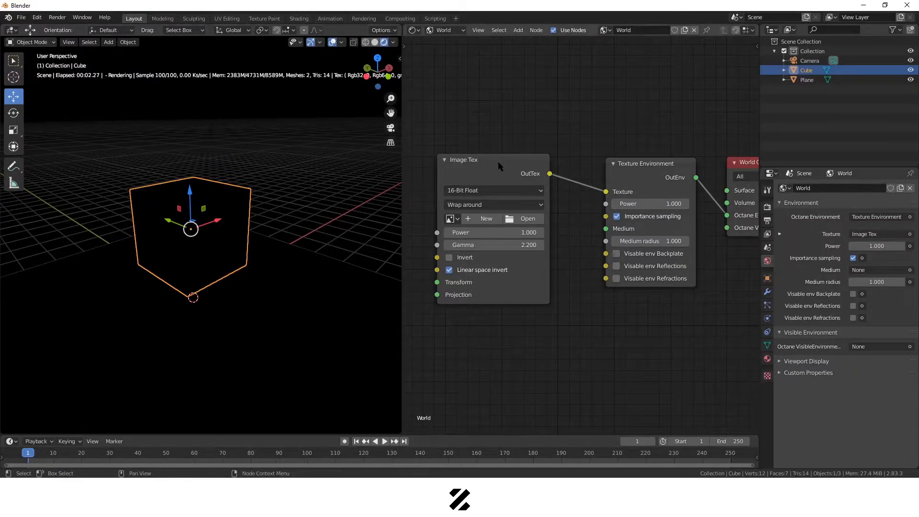
mouse_move(491, 165)
left_mouse_down()
mouse_move(472, 161)
mouse_move(497, 167)
left_mouse_up()
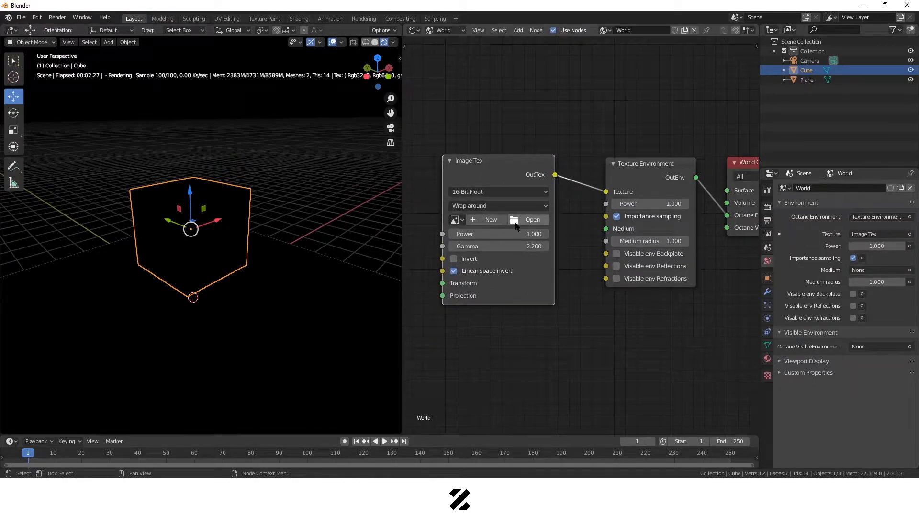
- Start loading an image into the Image Tex node and browse to the folder E:\1_WorkProjects\Assets\HDRI
left_click(524, 221)
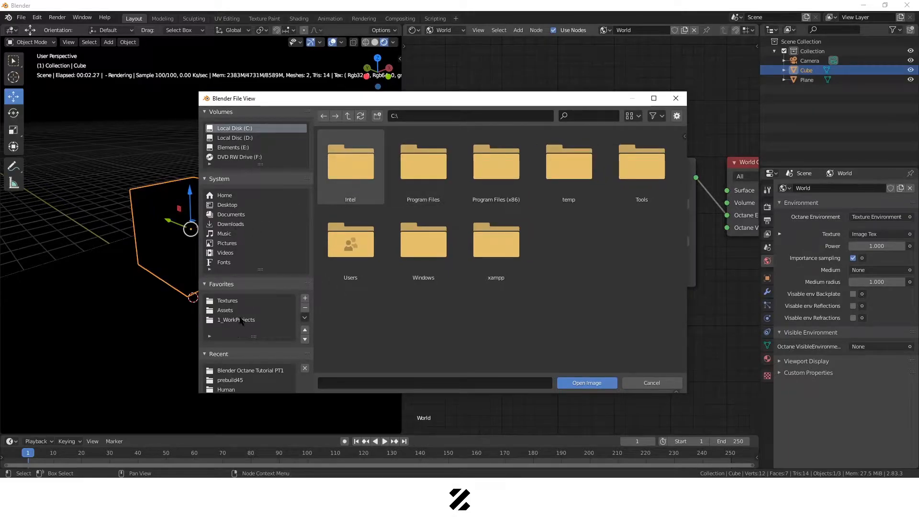
left_click(241, 319)
double_click(569, 167)
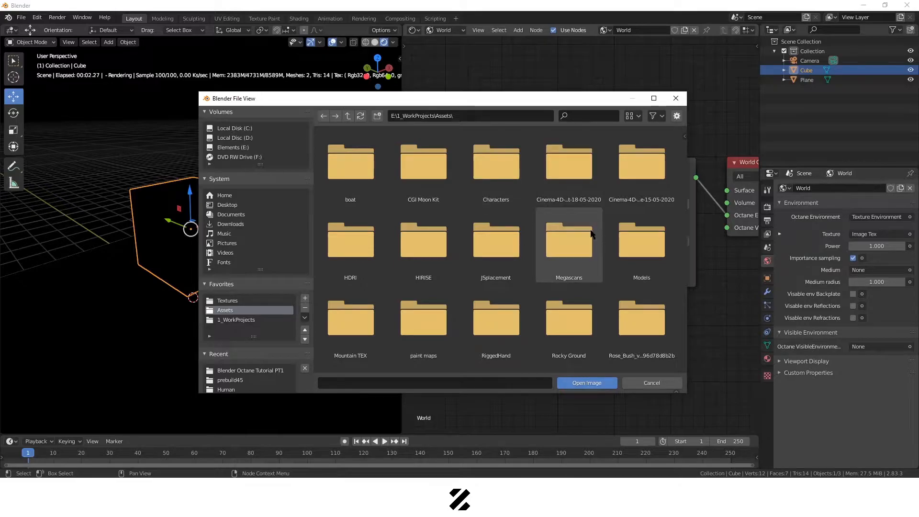
double_click(363, 263)
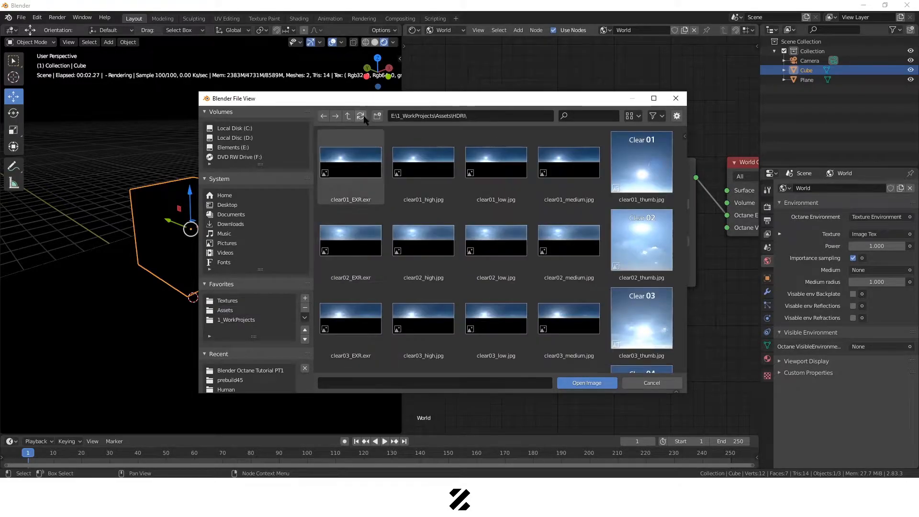
left_click(348, 116)
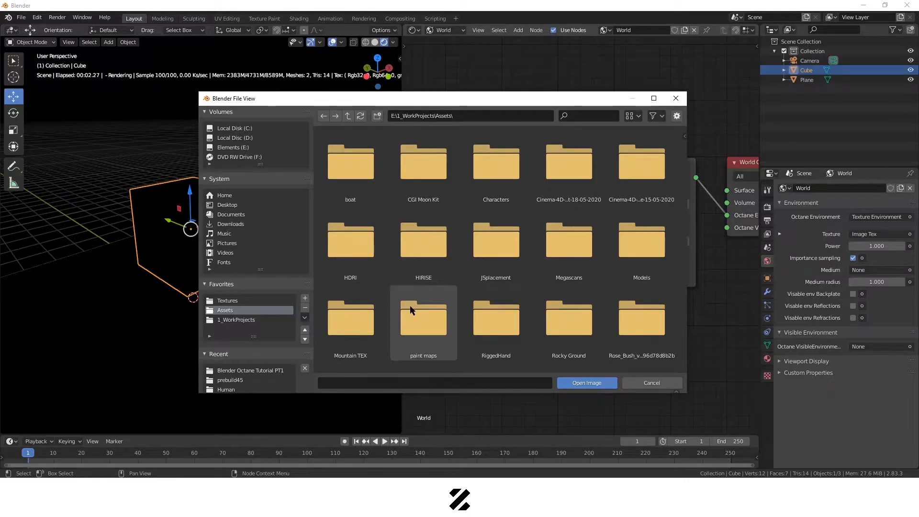
double_click(355, 240)
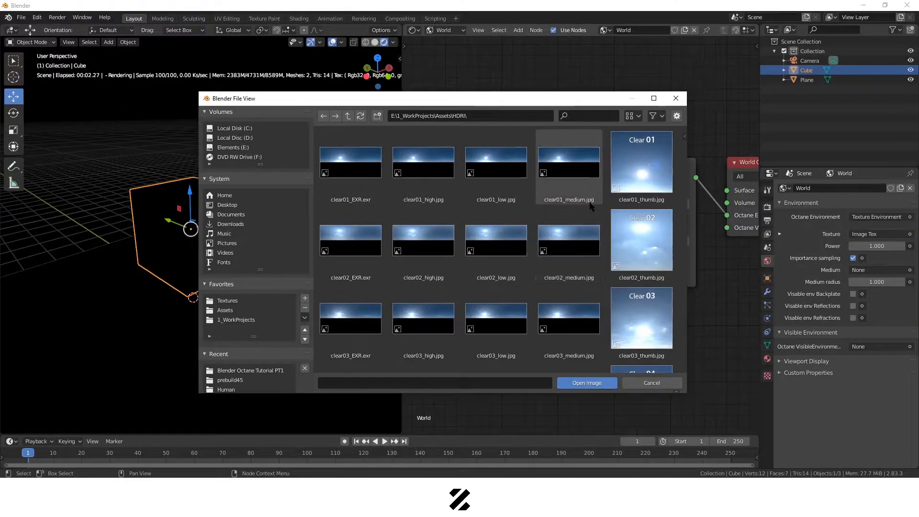
- Switch to the HDRI Haven page in Google Chrome and look through its list of HDRIs
left_click(697, 497)
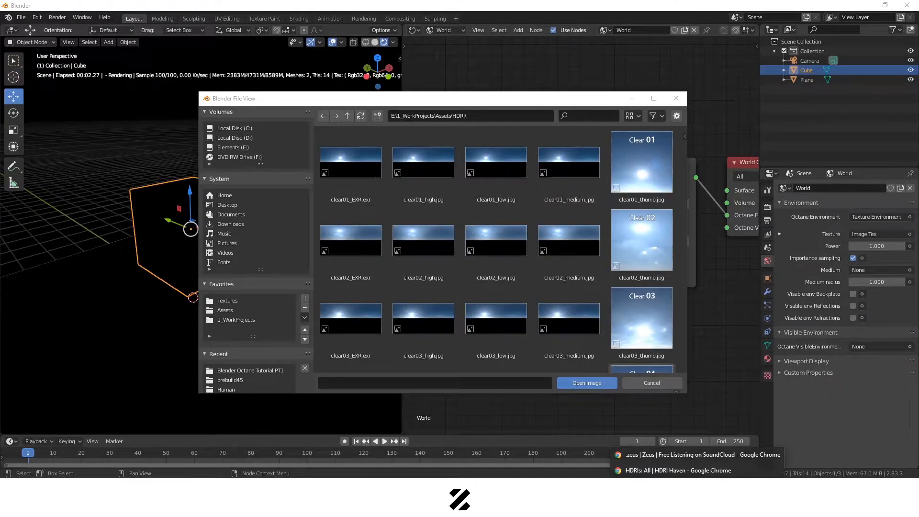
left_click(654, 471)
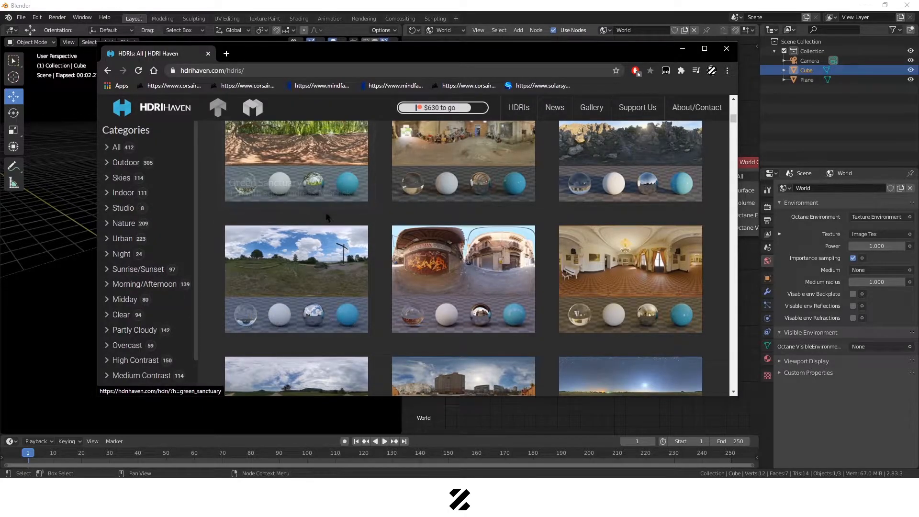
scroll(336, 225, "down", 3)
scroll(374, 225, "up", 2)
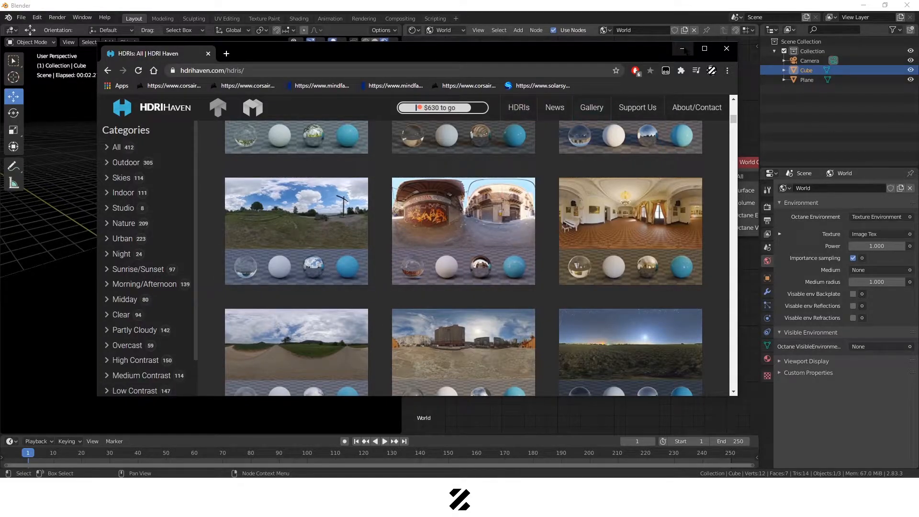
- Return to Blender's file browser and load cloudy03_high.jpg from the HDRI folder into the Image Tex node
left_click(685, 51)
left_click_drag(478, 102, 425, 127)
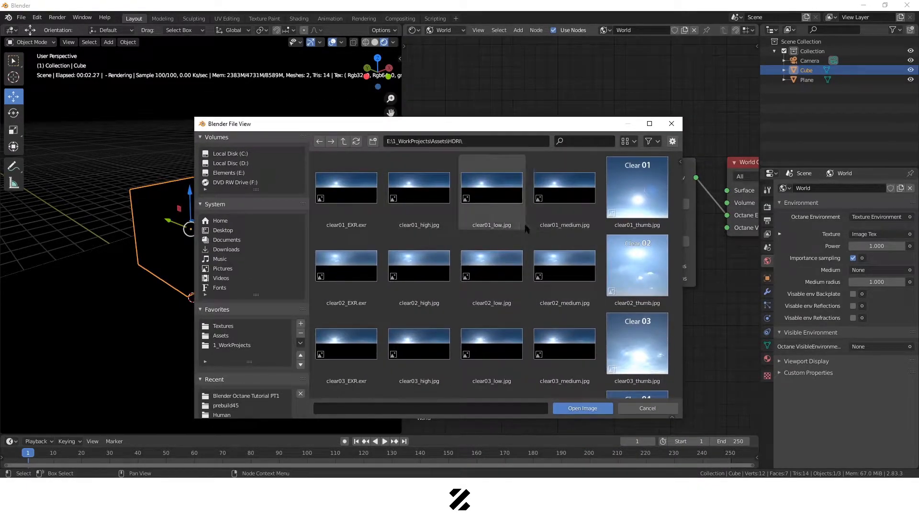
scroll(554, 231, "down", 5)
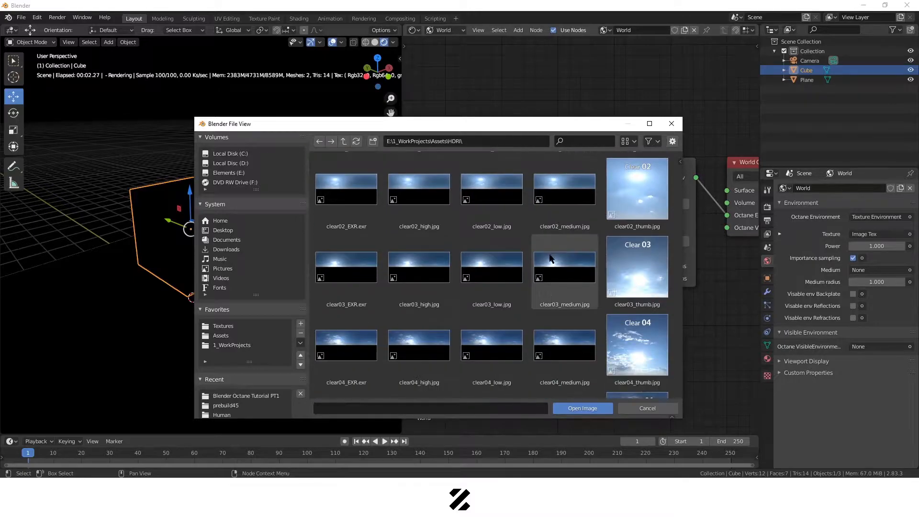
scroll(525, 310, "down", 4)
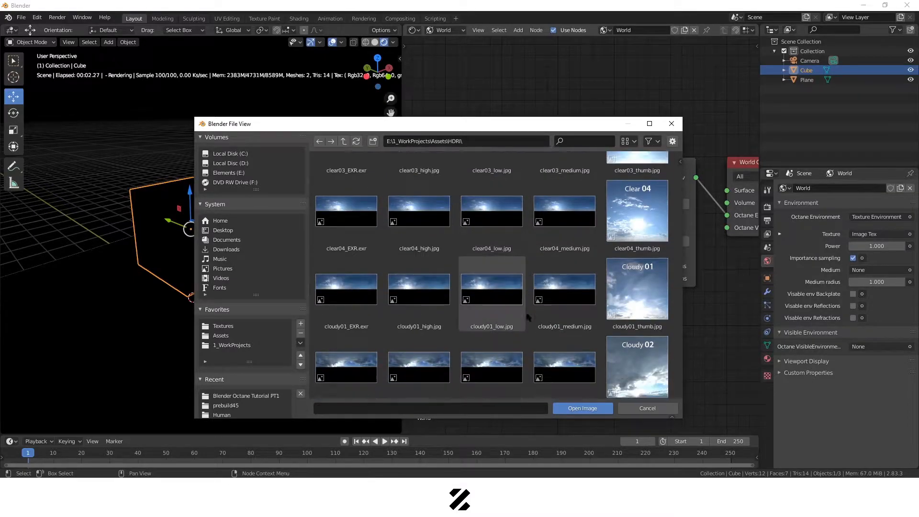
left_click(492, 314)
left_click(414, 306)
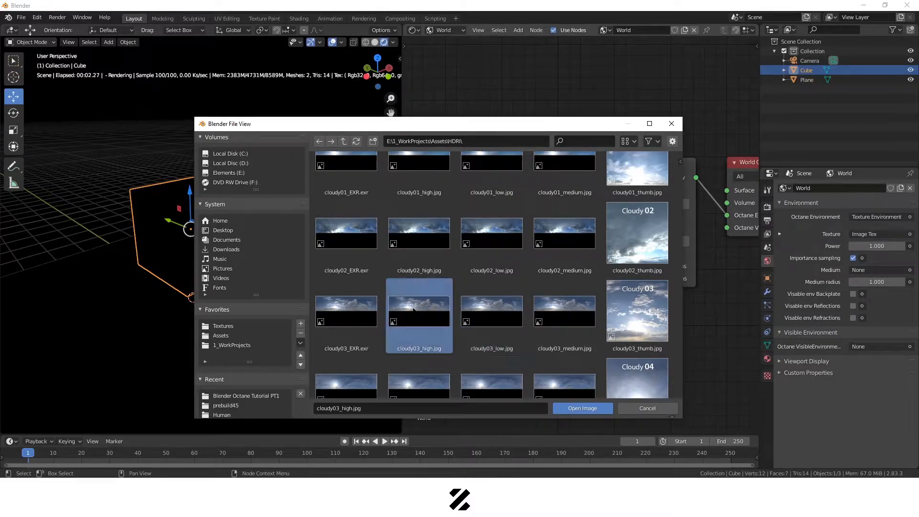
left_click(583, 409)
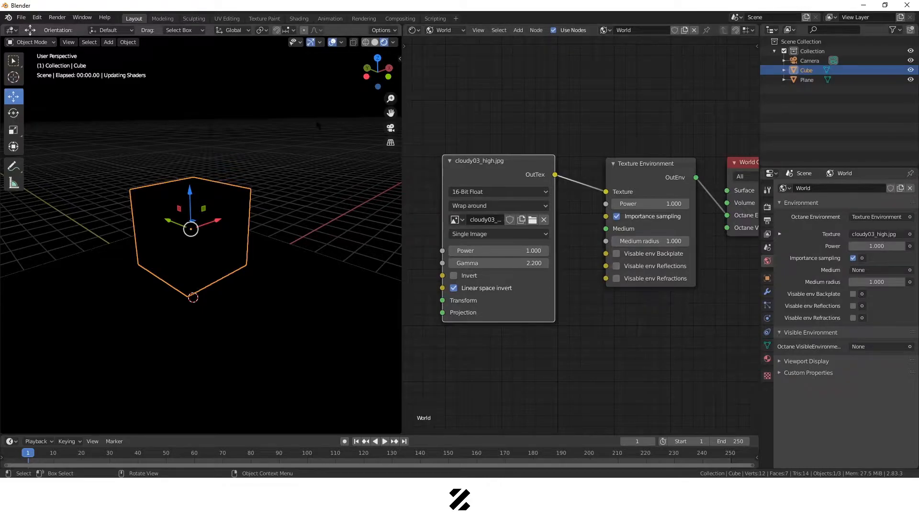
- Examine the cube and ground plane under the HDRI lighting from several angles, including a close view of the cube's reflections
middle_click_drag(318, 189, 175, 98)
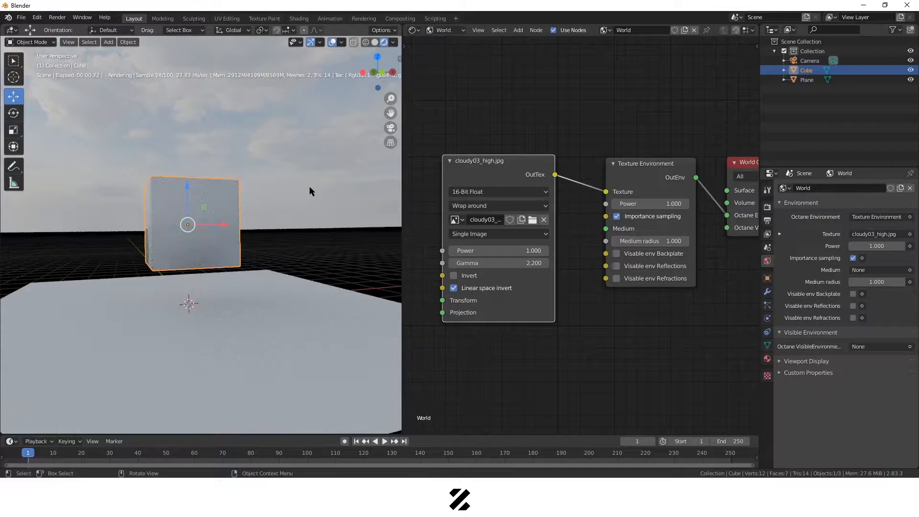
middle_click_drag(263, 192, 374, 202)
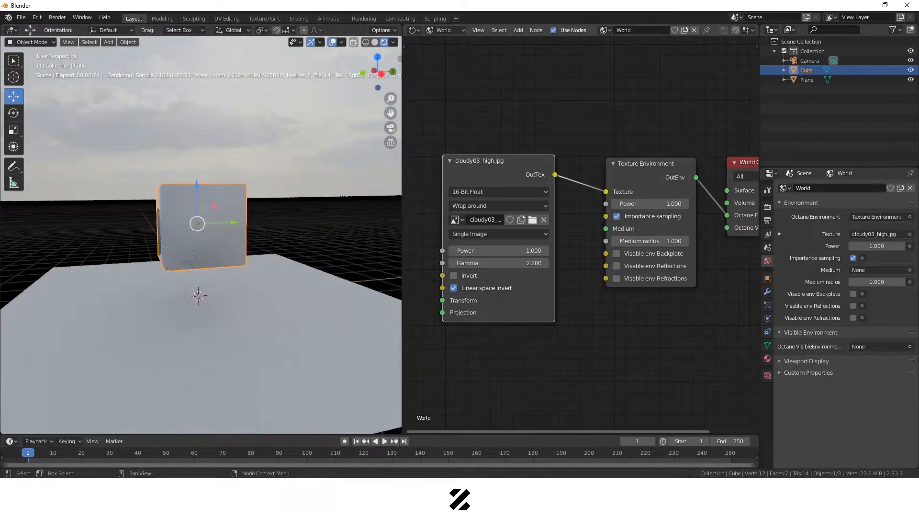
left_click(533, 219)
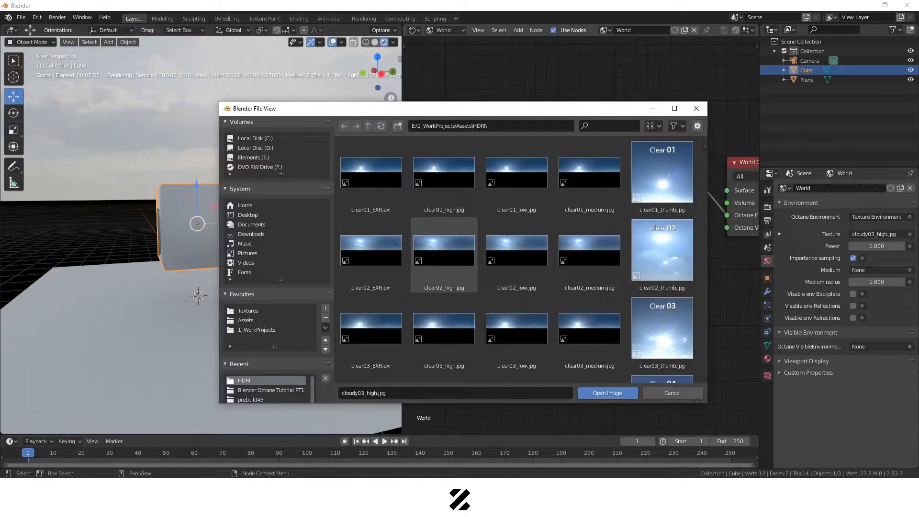
left_click(697, 109)
middle_click_drag(366, 228, 307, 246)
middle_click_drag(309, 284, 240, 244)
scroll(268, 252, "up", 5)
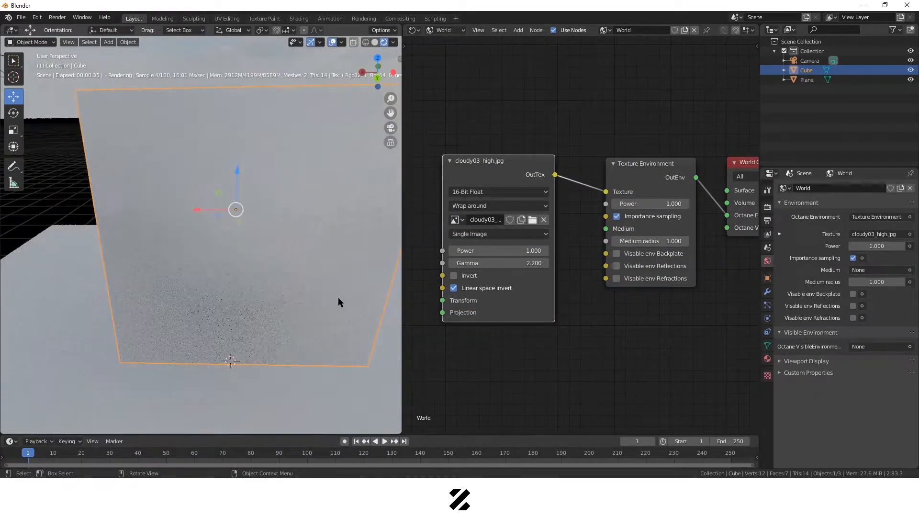
middle_click_drag(350, 297, 326, 303)
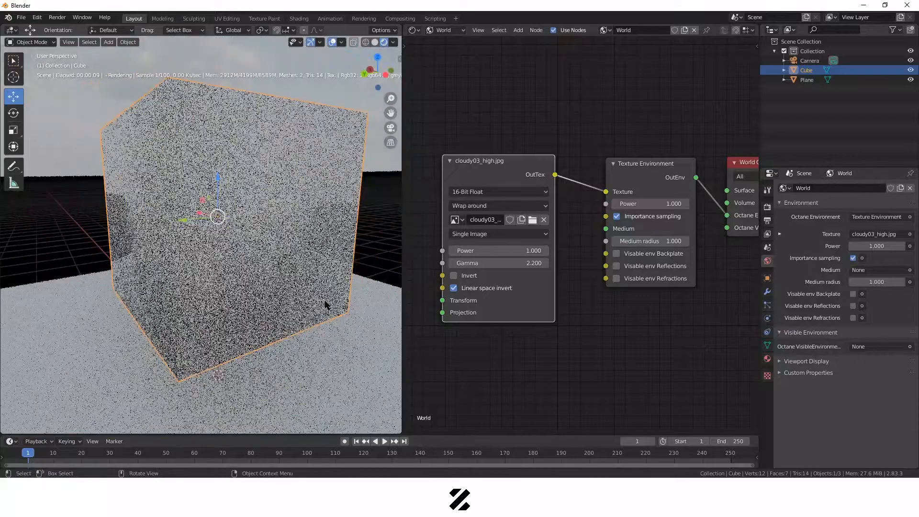
middle_click_drag(266, 321, 140, 312)
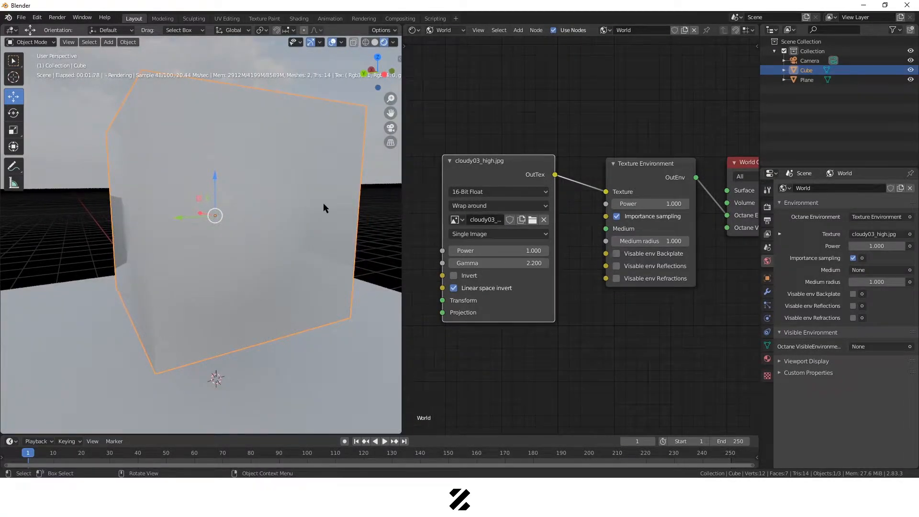
middle_click_drag(320, 245, 245, 298)
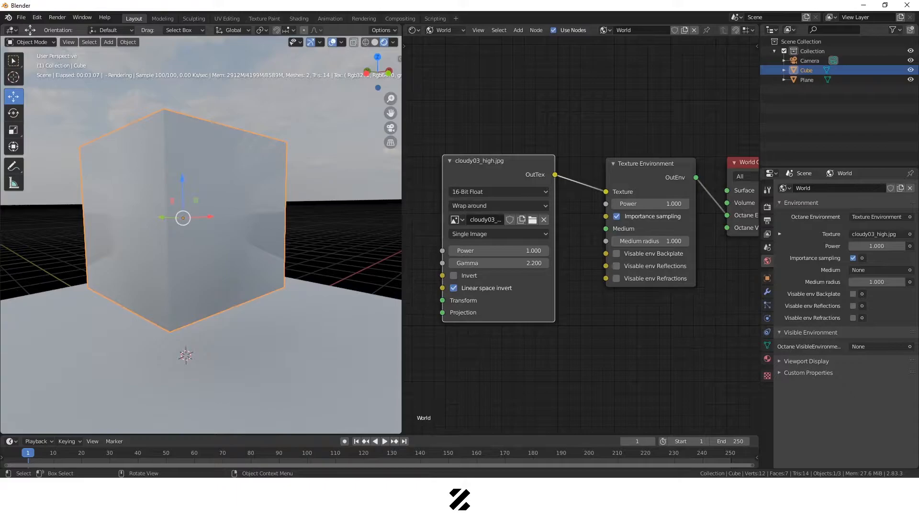
- Switch the node editor from World to Object shading and shift the cube's Glossy Material node slightly away from the Material Output
left_click(445, 30)
left_click(448, 42)
middle_click_drag(586, 303, 515, 129)
scroll(493, 208, "down", 1)
middle_click_drag(492, 208, 494, 169)
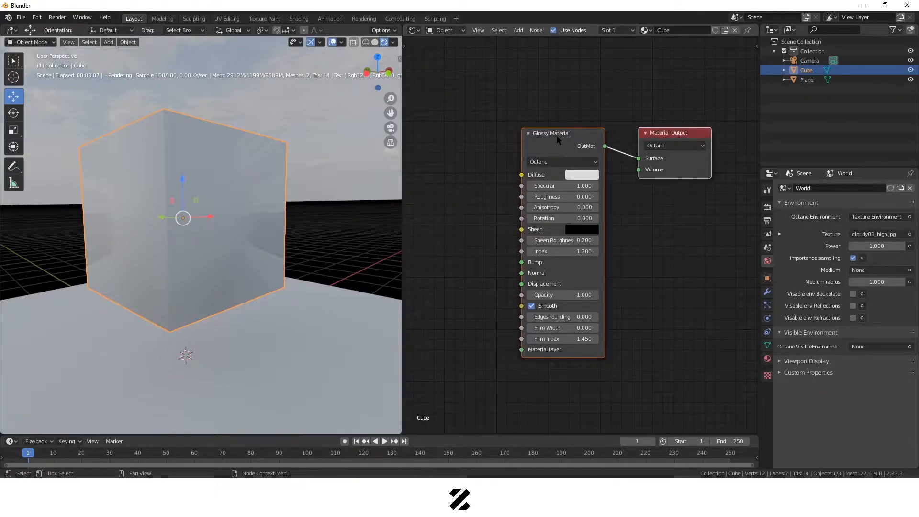
left_click_drag(558, 138, 551, 139)
left_click(621, 245)
- Set the Diffuse colour of the cube's Glossy Material to pink
left_click(582, 175)
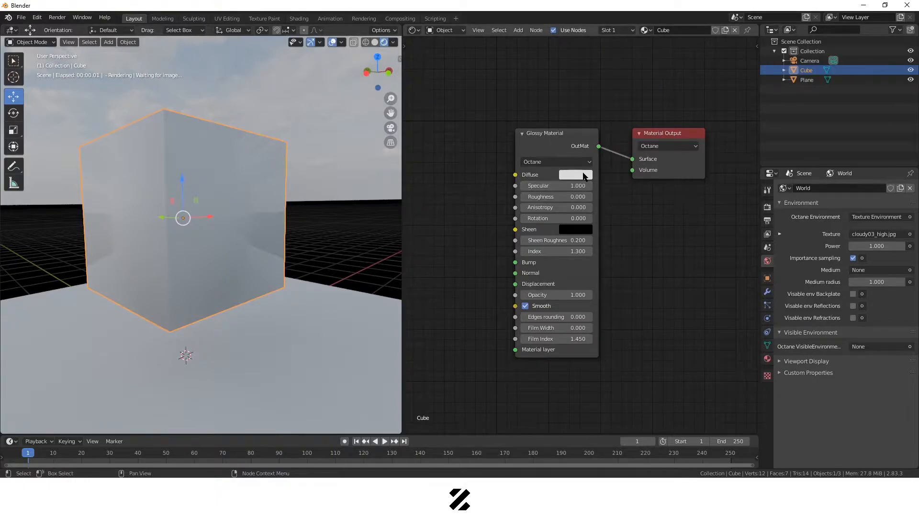
left_click(583, 175)
left_click(620, 76)
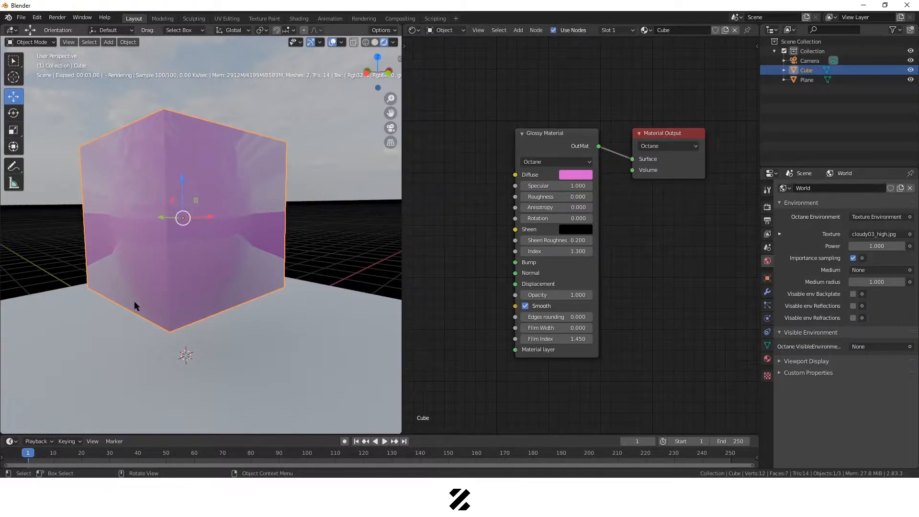
- Turn off Smooth on the Glossy Material and inspect the cube's faces from several angles
left_click(525, 306)
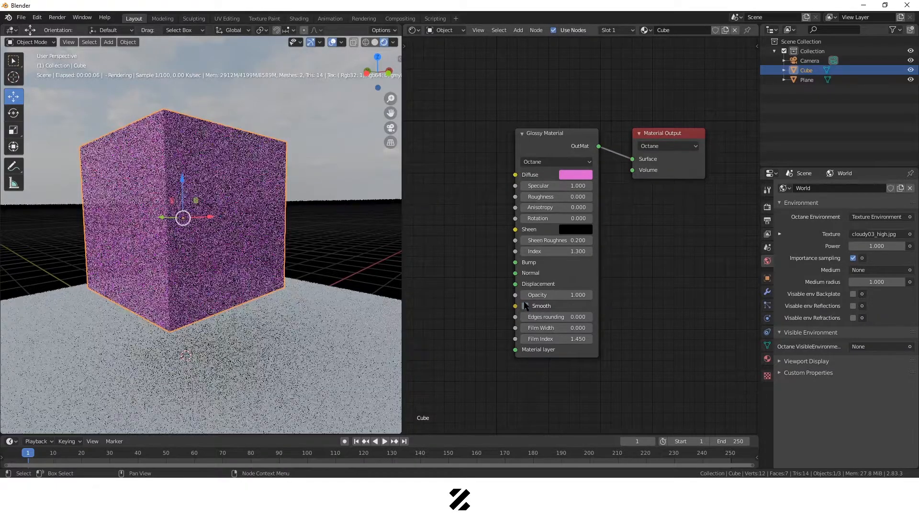
middle_click_drag(212, 249, 336, 268)
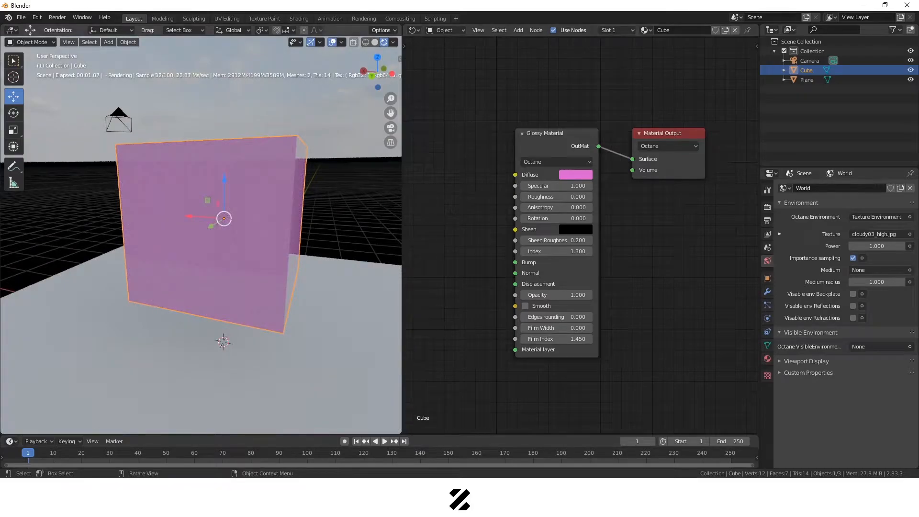
middle_click_drag(265, 240, 249, 220)
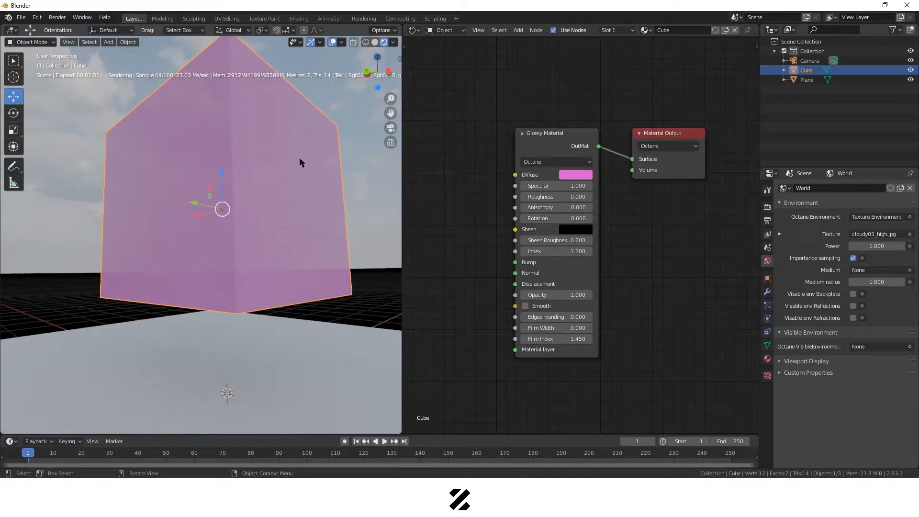
middle_click_drag(303, 177, 237, 261)
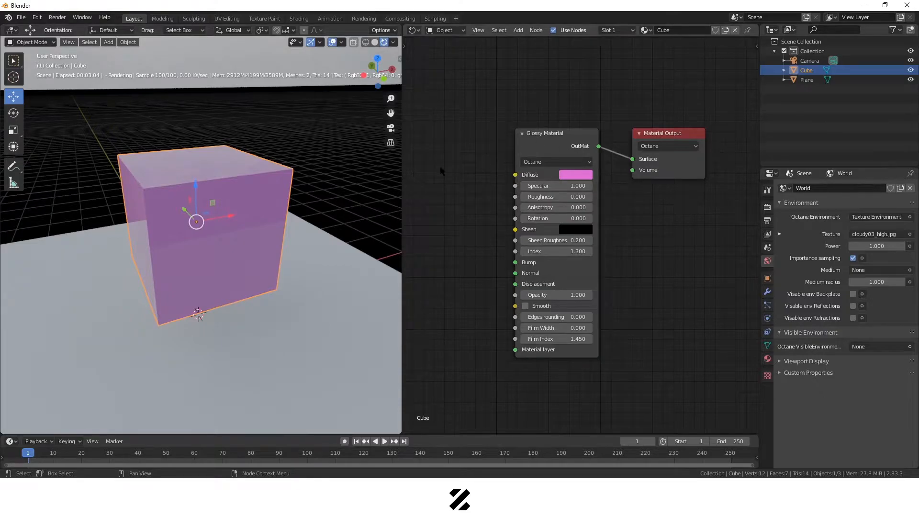
- Replace the Glossy Material node with a Metal Material node and connect its OutMat output to the Surface input of Material Output
left_click(564, 134)
key("x")
key("shift+a")
left_click(564, 132)
type("metal")
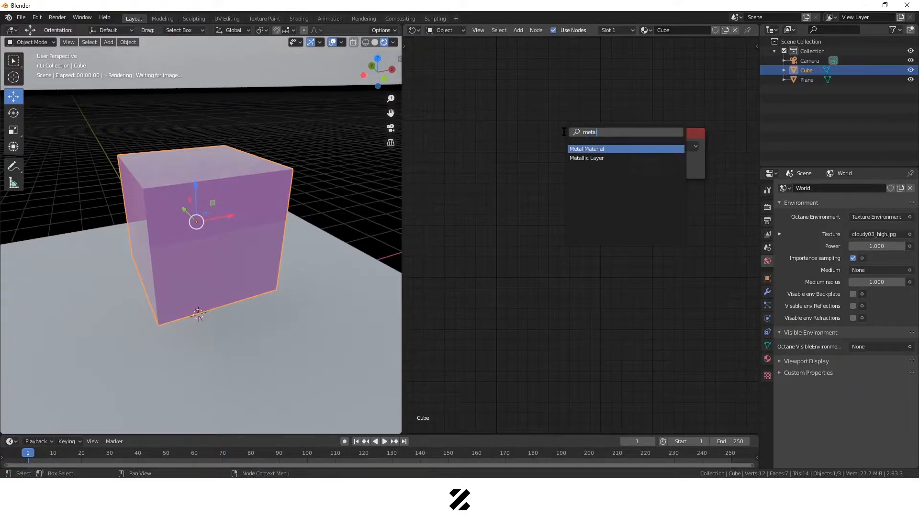
left_click(589, 149)
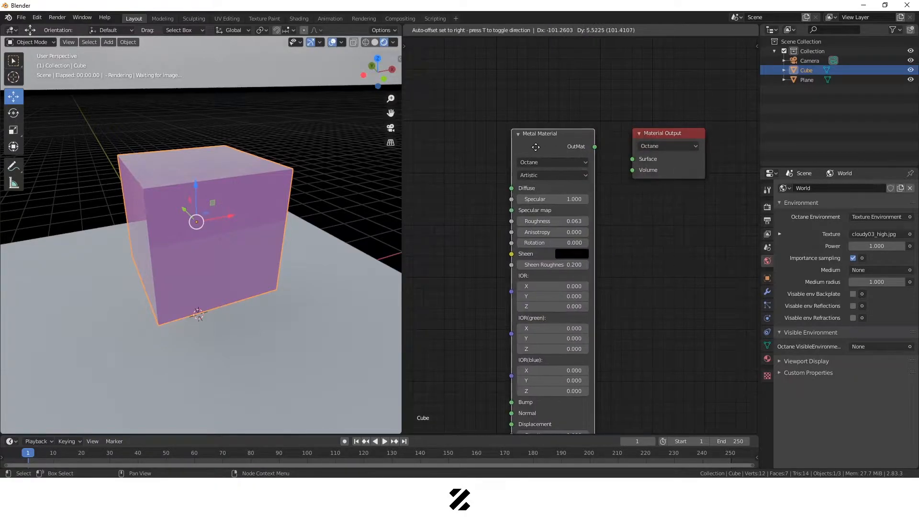
left_click(535, 145)
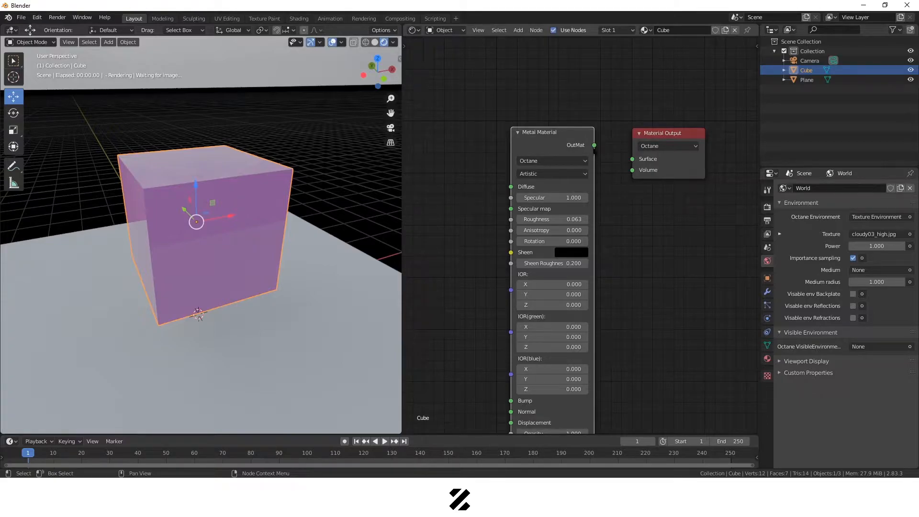
left_click_drag(593, 145, 633, 159)
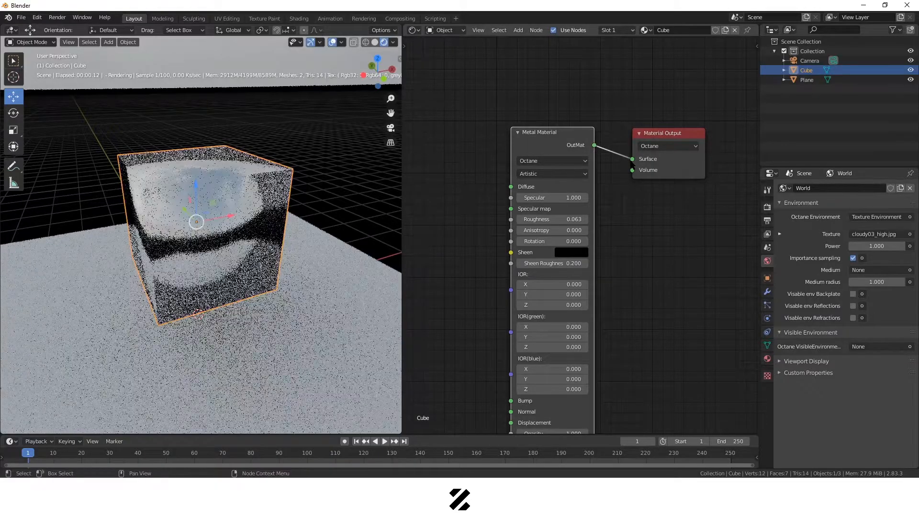
- Turn off Smooth on the cube's Metal Material
middle_click_drag(247, 231, 304, 268)
middle_click_drag(631, 295, 655, 265)
middle_click_drag(236, 253, 193, 286)
middle_click_drag(179, 200, 156, 184)
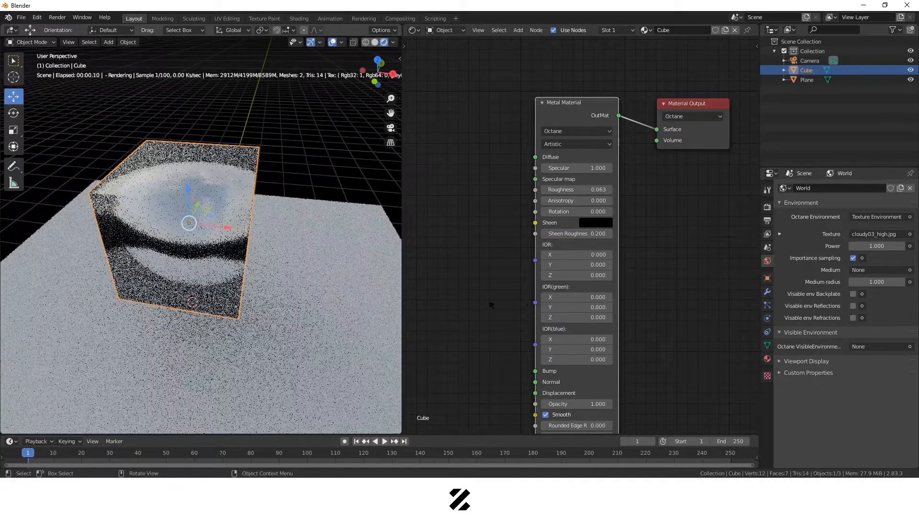
middle_click_drag(462, 375, 473, 325)
left_click(556, 363)
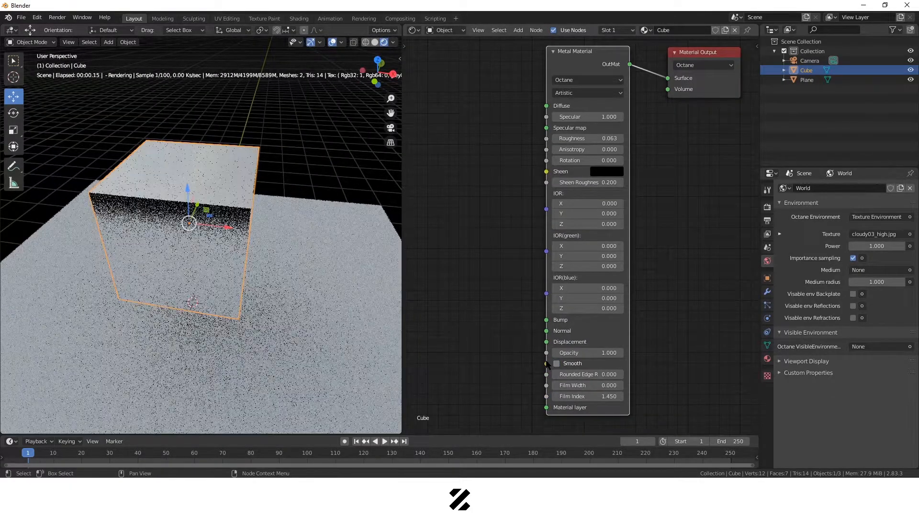
mouse_move(209, 251)
middle_mouse_down()
mouse_move(234, 254)
mouse_move(150, 267)
mouse_move(198, 224)
mouse_move(220, 274)
mouse_move(206, 247)
middle_mouse_up()
- Set the Metal Material's Roughness to 0.000 and check the cube's mirror reflections from different angles
middle_click_drag(499, 188, 481, 242)
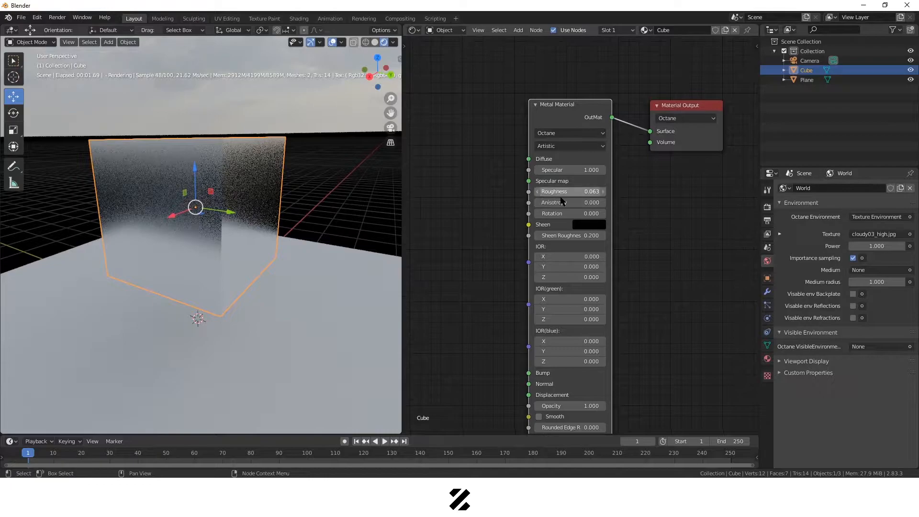
left_click_drag(566, 193, 531, 193)
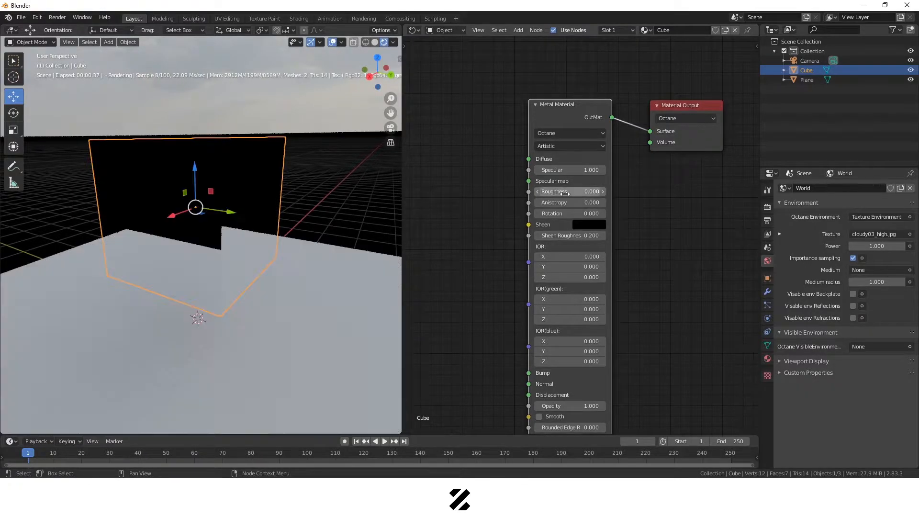
middle_click_drag(306, 241, 260, 208)
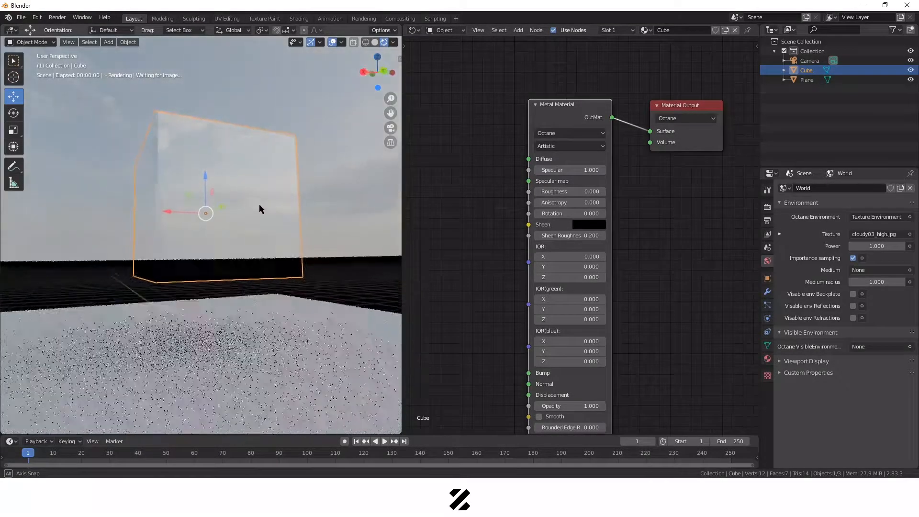
middle_click_drag(150, 176, 248, 168)
middle_click_drag(162, 176, 91, 211)
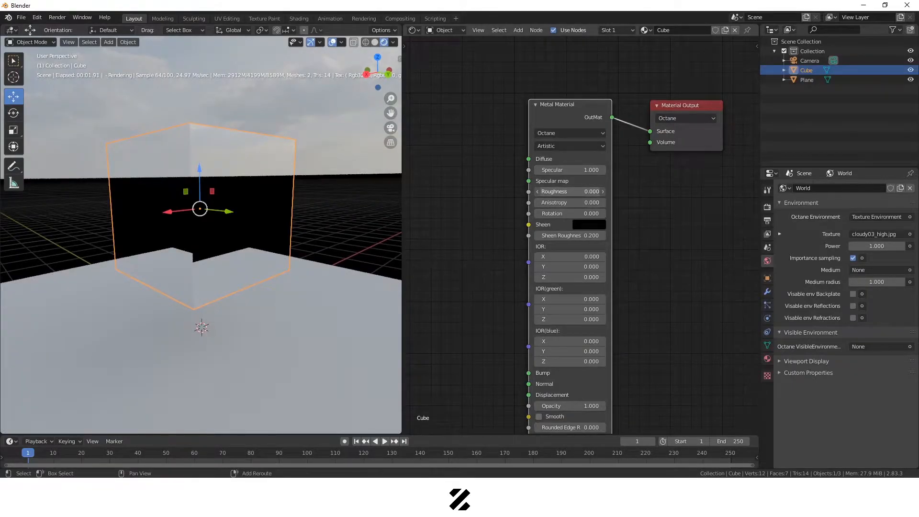
- Set the Metal Material's Roughness to 0.010 and check the cube's blurred reflections
left_click_drag(570, 192, 575, 191)
middle_click_drag(298, 210, 248, 157)
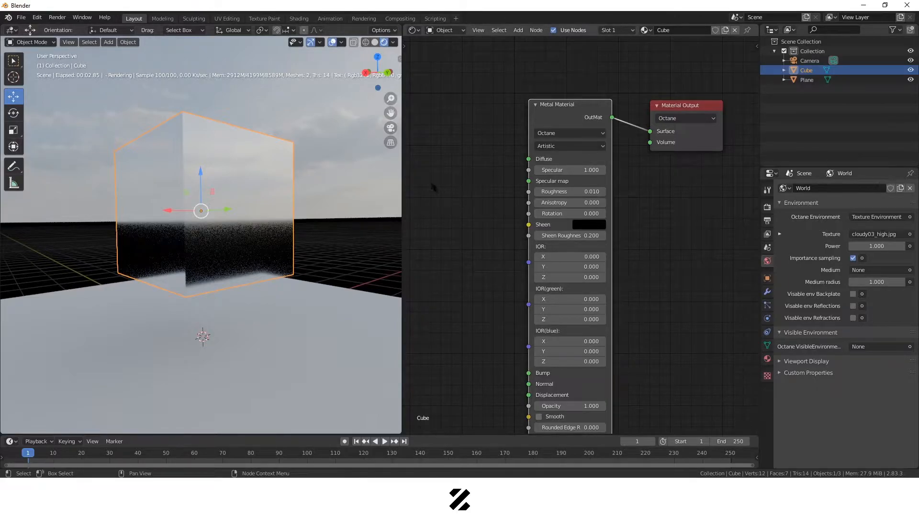
middle_click_drag(455, 205, 446, 181)
middle_click_drag(297, 211, 264, 225)
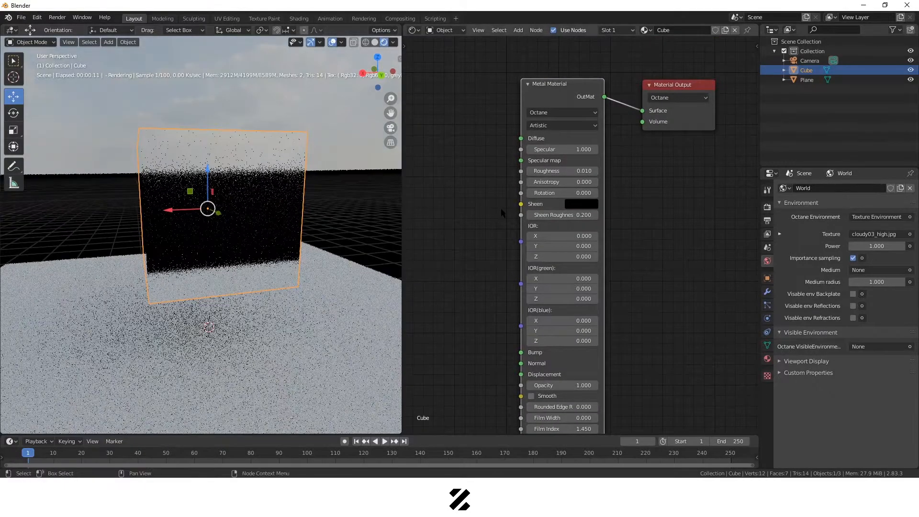
- Move the Metal Material node slightly farther from the Material Output node, deselect it and review its parameters
middle_click_drag(470, 224, 455, 260)
left_click_drag(537, 124, 530, 125)
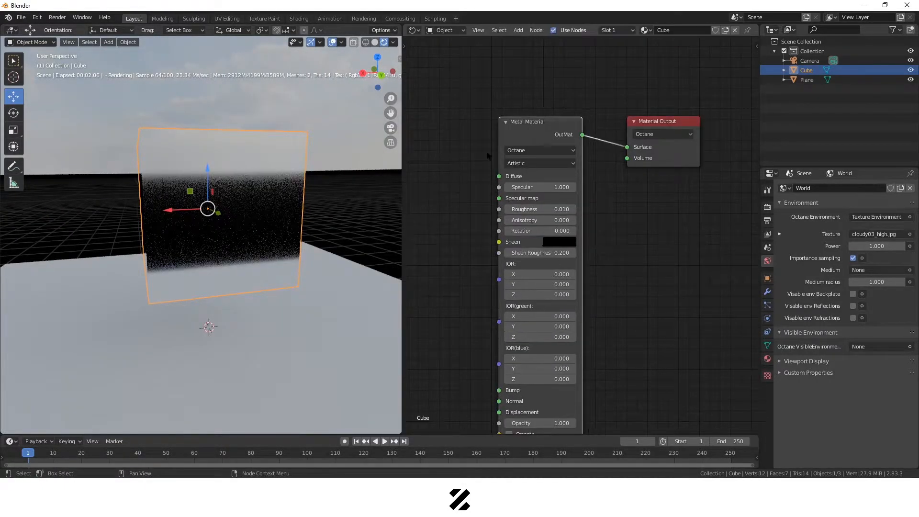
left_click(479, 154)
middle_click_drag(341, 268, 379, 256)
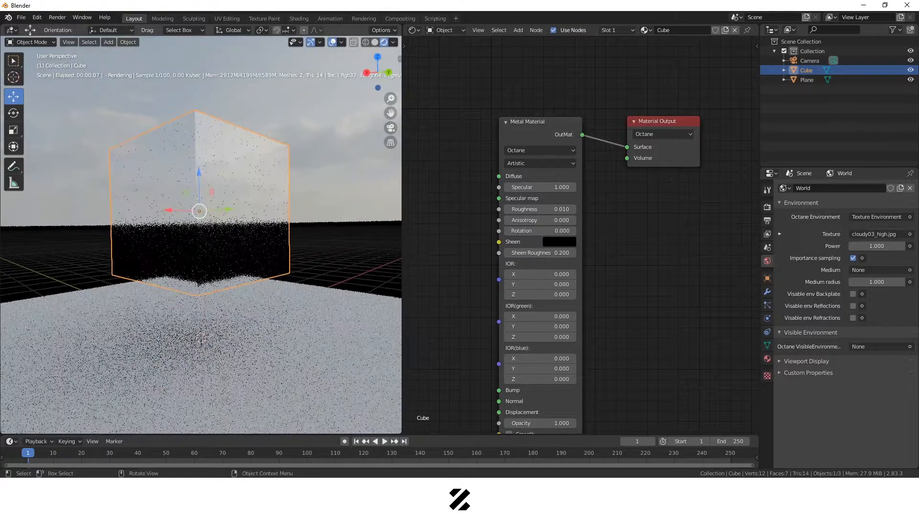
middle_click_drag(457, 253, 460, 216)
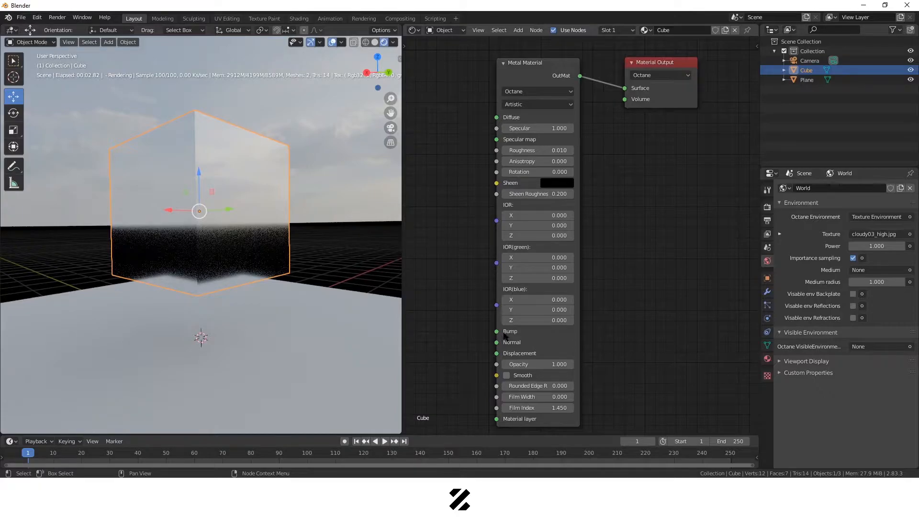
middle_click_drag(475, 234, 473, 251)
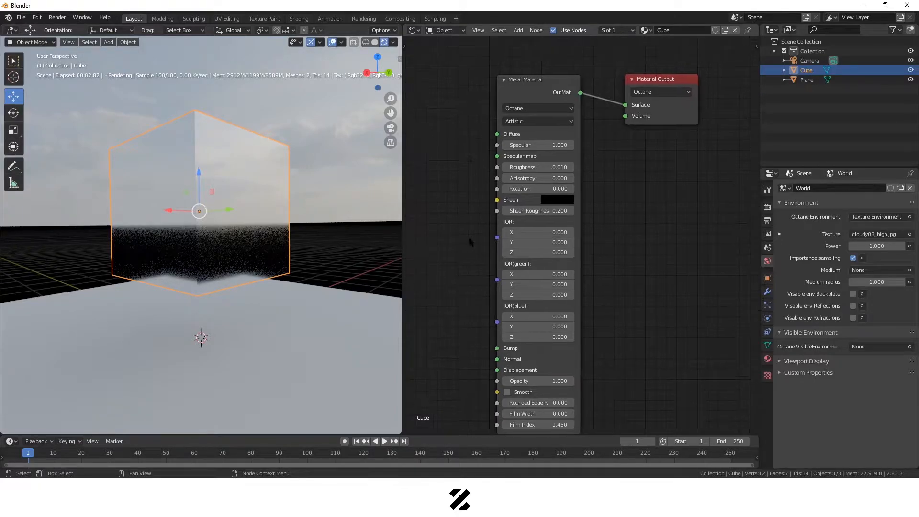
- Replace the cube's Metal Material node with a Glossy Material node and connect its OutMat to the Material Output's Surface
left_click_drag(489, 64, 509, 108)
key("x")
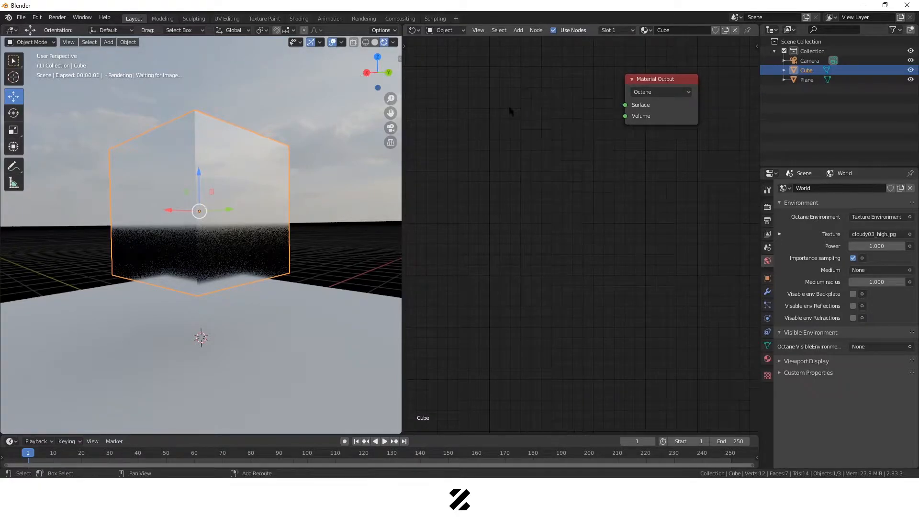
key("shift+a")
type("s")
type("glo")
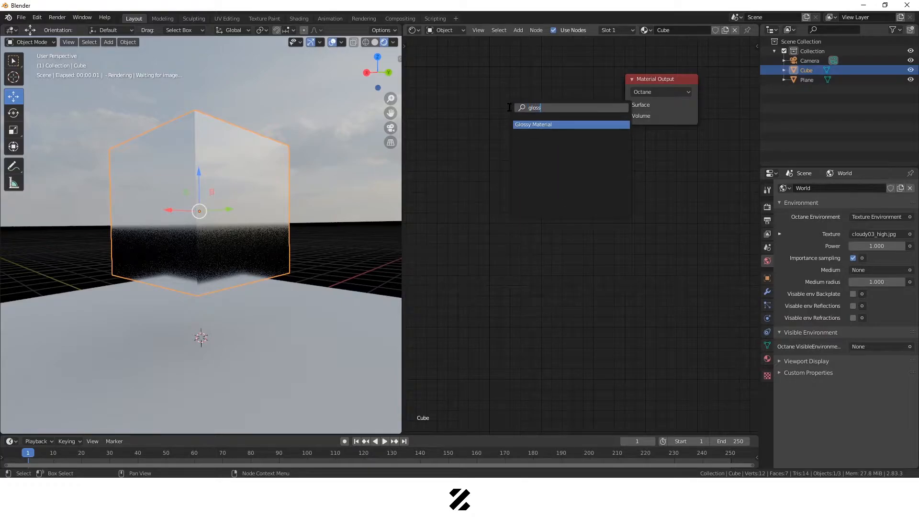
key("Return")
left_click(503, 77)
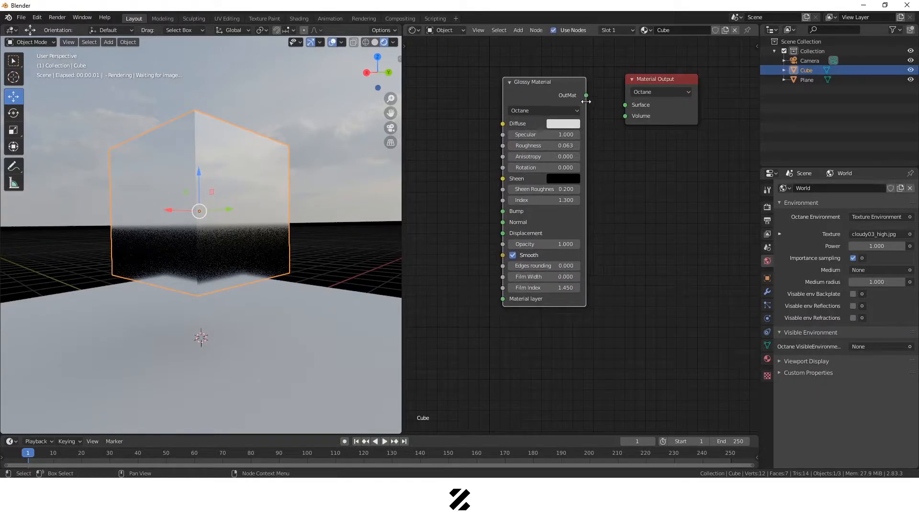
left_click_drag(586, 96, 625, 107)
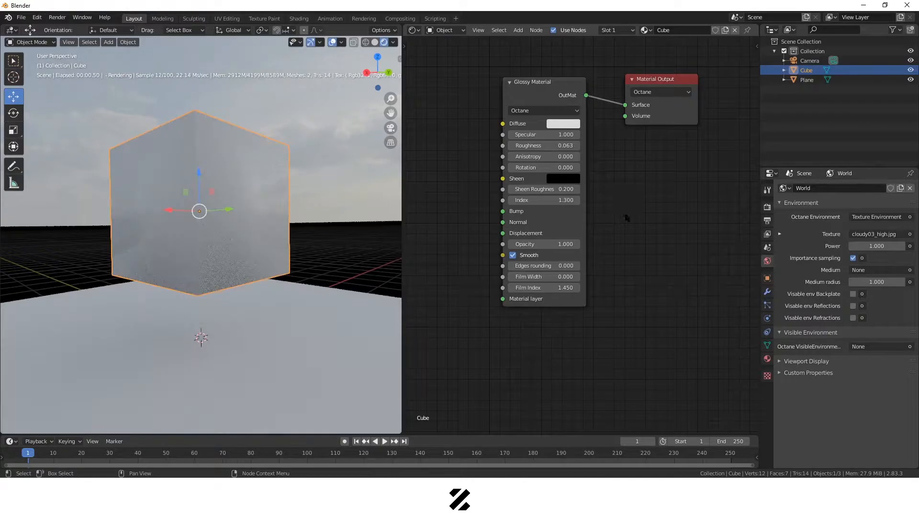
- Make room beside the Glossy Material node and switch to File Explorer with the Rocky Ground texture folder in view
middle_click_drag(495, 150, 620, 206)
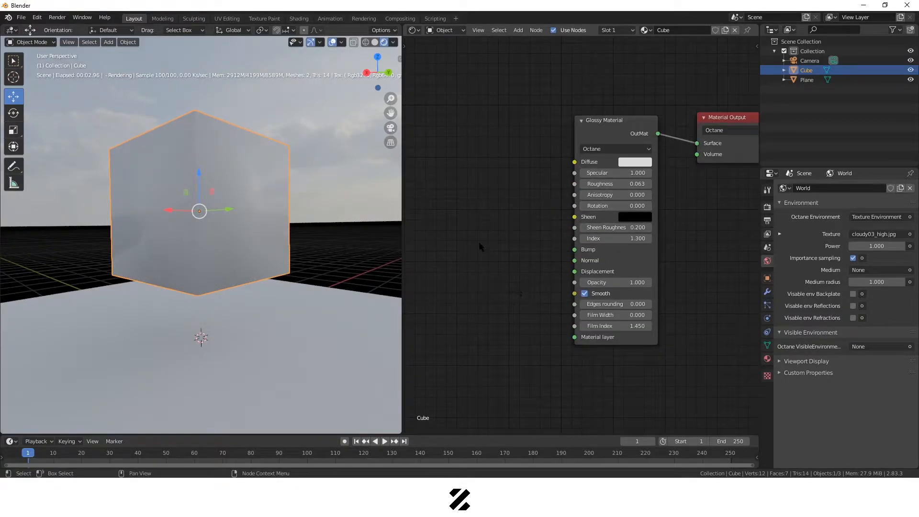
middle_click_drag(469, 197, 516, 192)
scroll(512, 179, "down", 1)
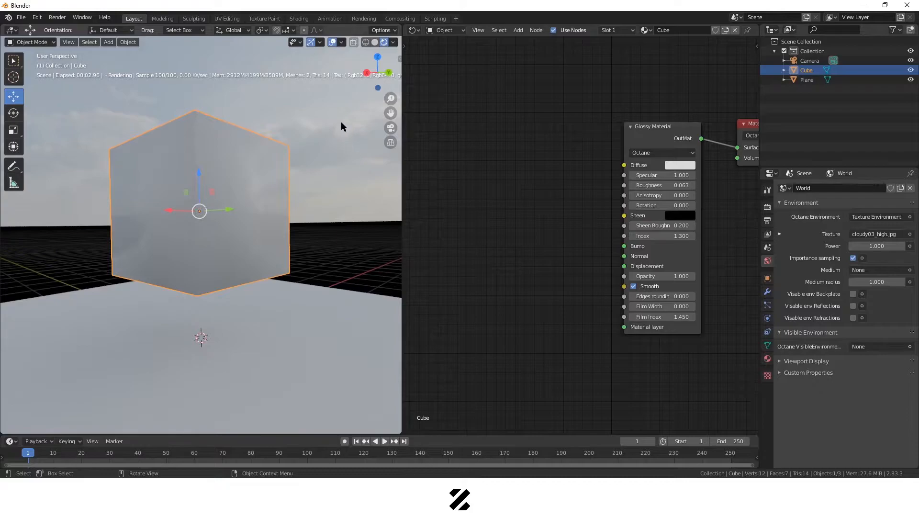
key("super+e")
left_click_drag(361, 108, 0, 108)
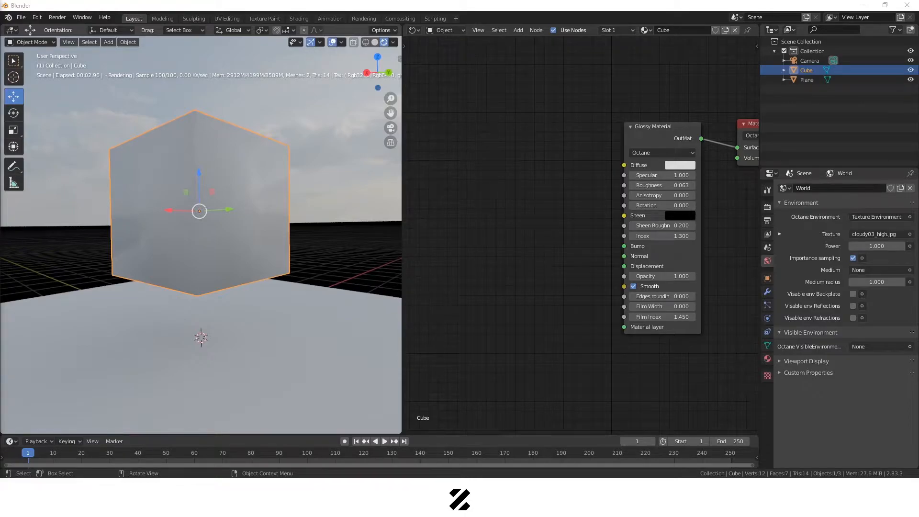
left_click_drag(0, 110, 427, 106)
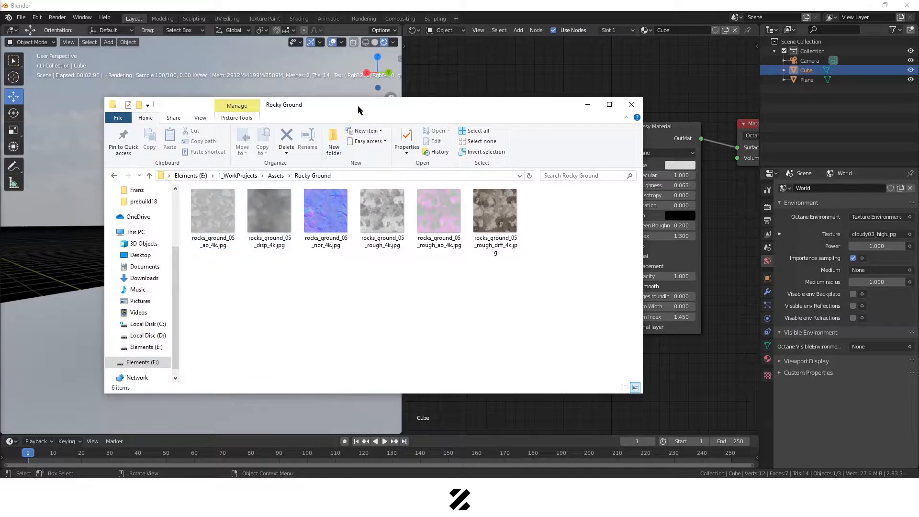
left_click_drag(366, 108, 327, 88)
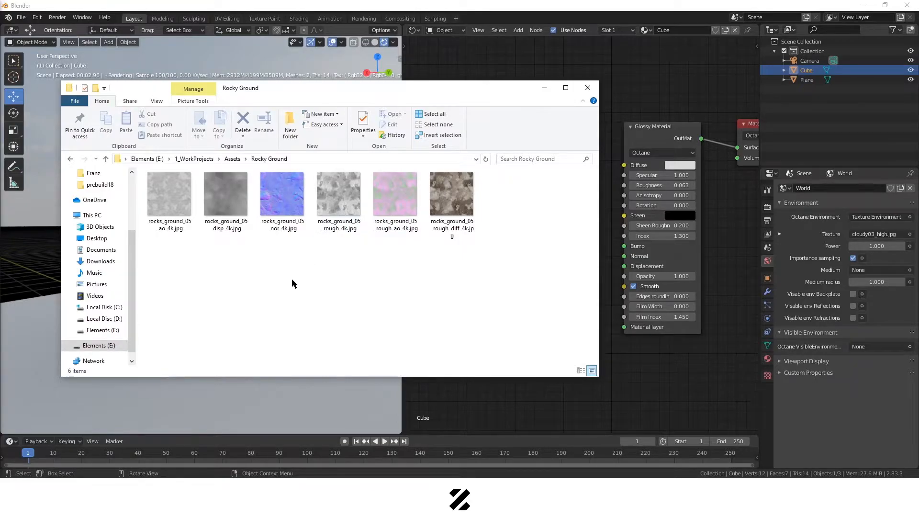
- Add rocks_ground_05_rough_diff_4k.jpg from the Rocky Ground folder to the node editor as an image node beside the Glossy Material
left_click(225, 199)
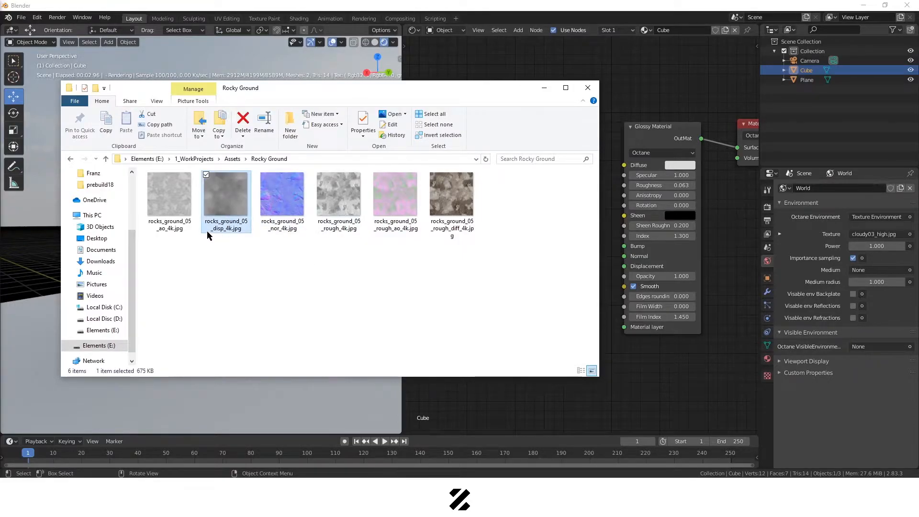
left_click(281, 211)
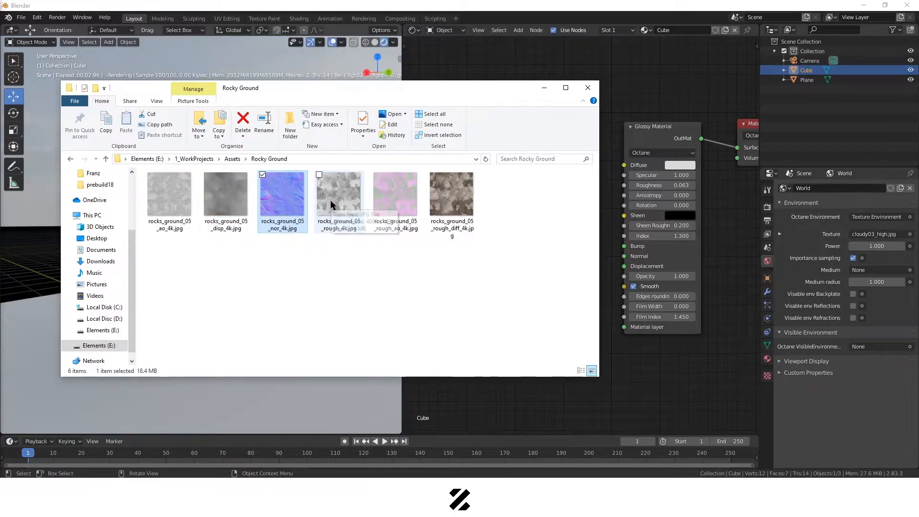
left_click(453, 210)
left_click_drag(480, 93, 409, 90)
left_click_drag(380, 196, 559, 138)
left_click_drag(561, 102, 460, 81)
- Try to add the roughness, normal and displacement maps together, and delete the image node placed below the diffuse texture
key("alt+Tab")
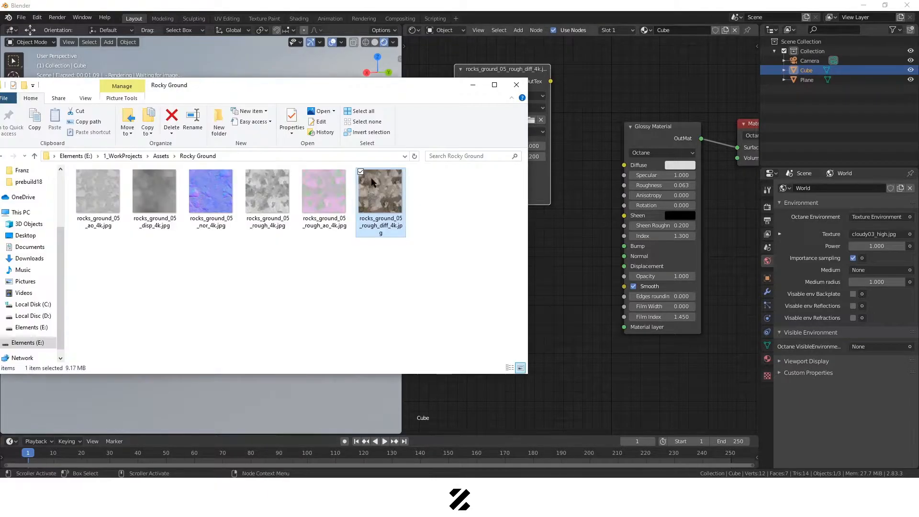
left_click_drag(376, 94, 415, 87)
left_click_drag(301, 262, 594, 416)
left_click(258, 214, "ctrl")
left_click(201, 226, "ctrl")
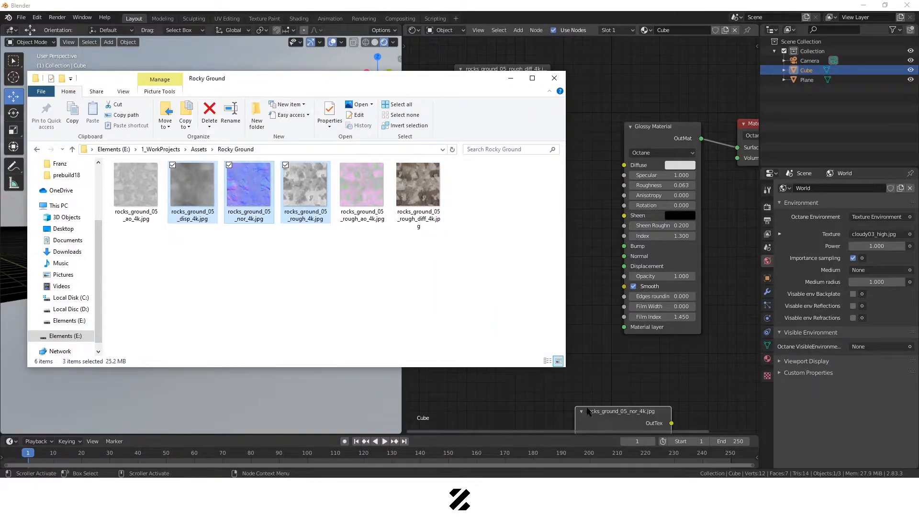
middle_click_drag(596, 366, 609, 220)
left_click_drag(620, 263, 515, 102)
middle_click_drag(466, 91, 451, 190)
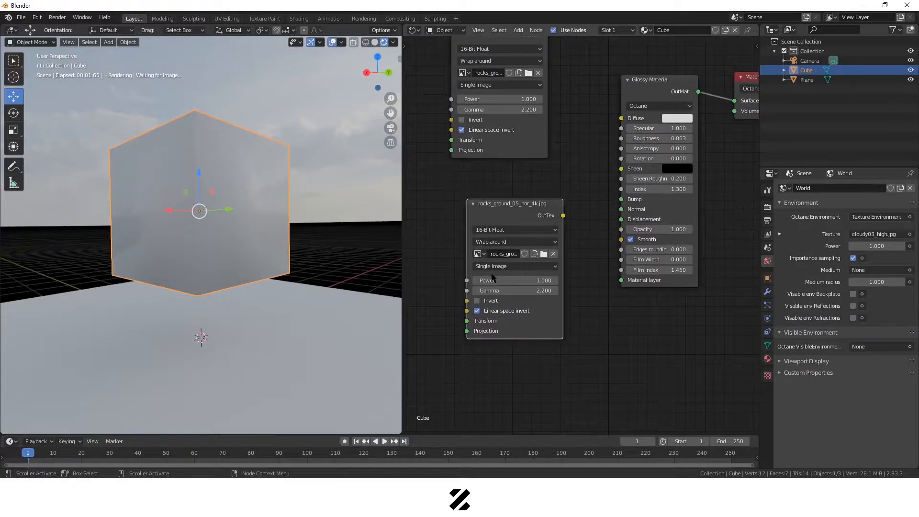
key("x")
- Add only rocks_ground_05_nor_4k.jpg from the Rocky Ground folder to the node editor, below the Glossy Material node
scroll(499, 280, "down", 1)
middle_click_drag(488, 224, 509, 348)
scroll(507, 349, "down", 2)
middle_click_drag(500, 359, 537, 275)
middle_click_drag(534, 317, 571, 291)
scroll(571, 291, "down", 3)
left_click(551, 500)
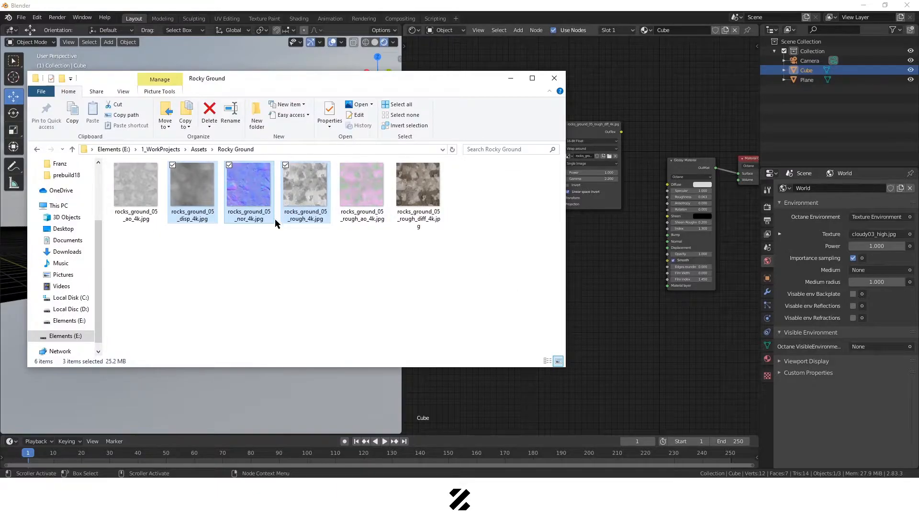
left_click(311, 193)
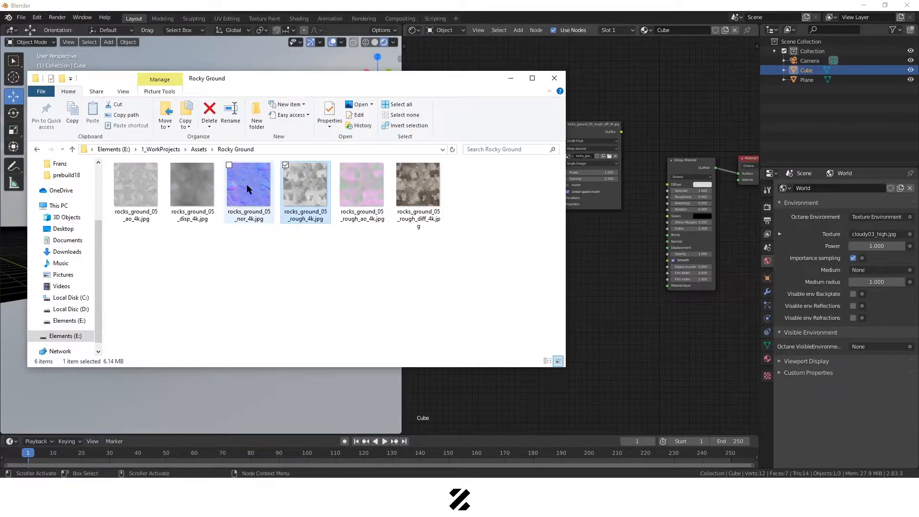
left_click_drag(246, 185, 649, 345)
- Add rocks_ground_05_disp_4k.jpg and rocks_ground_05_rough_4k.jpg as separate image nodes, and minimize the folder window
left_click(205, 194)
left_click_drag(204, 193, 623, 277)
left_click_drag(466, 82, 409, 74)
left_click_drag(248, 186, 571, 242)
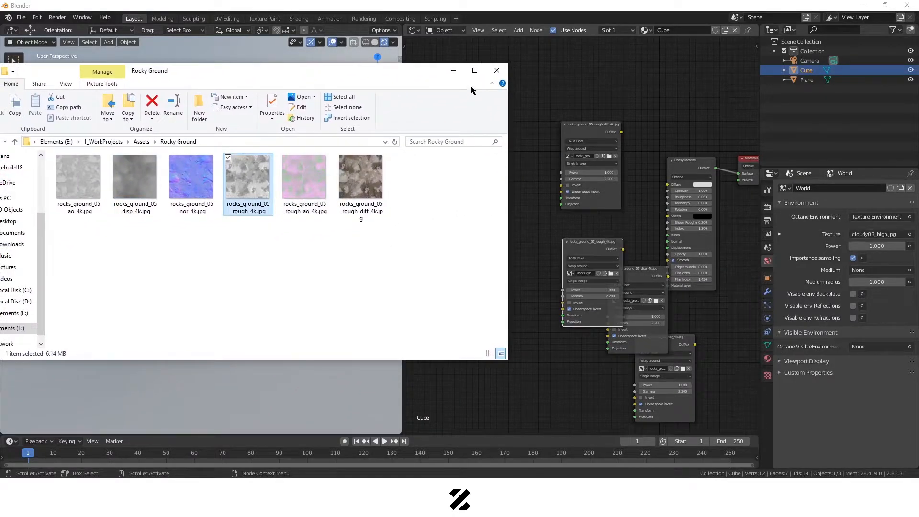
left_click(455, 72)
- Arrange the four texture nodes in a row before the Glossy Material, ordered diffuse, roughness, displacement and normal
middle_click_drag(502, 257, 493, 251)
scroll(493, 251, "up", 2)
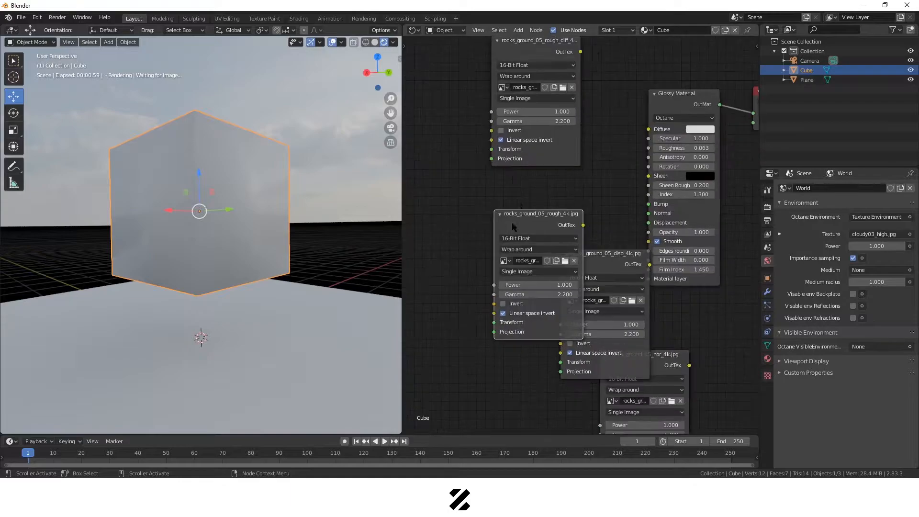
left_click_drag(553, 237, 455, 301)
left_click_drag(622, 272, 557, 282)
left_click_drag(654, 379, 649, 290)
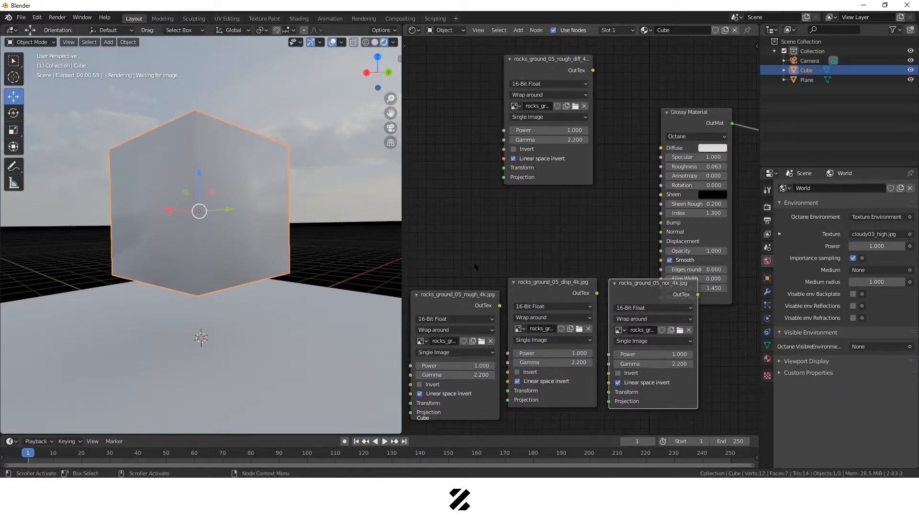
scroll(618, 144, "down", 2)
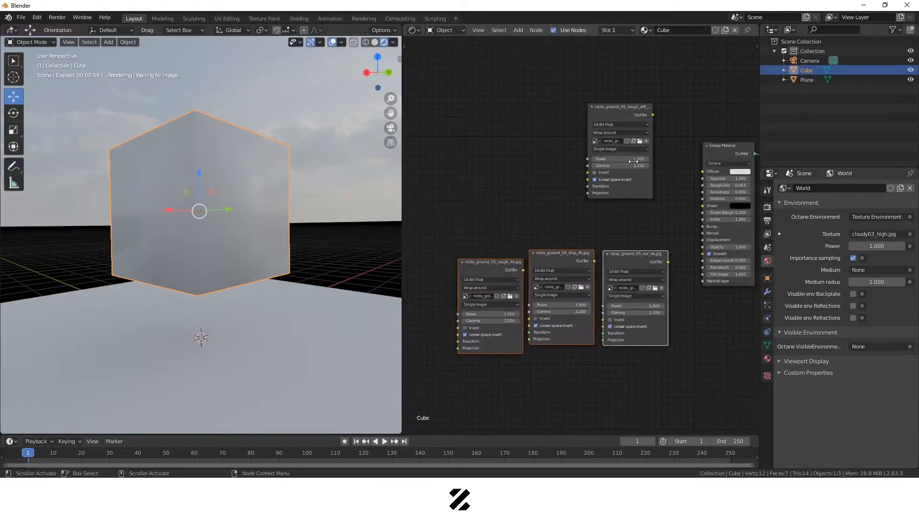
left_click_drag(625, 106, 427, 259)
middle_click_drag(558, 361, 606, 324)
scroll(605, 324, "down", 2)
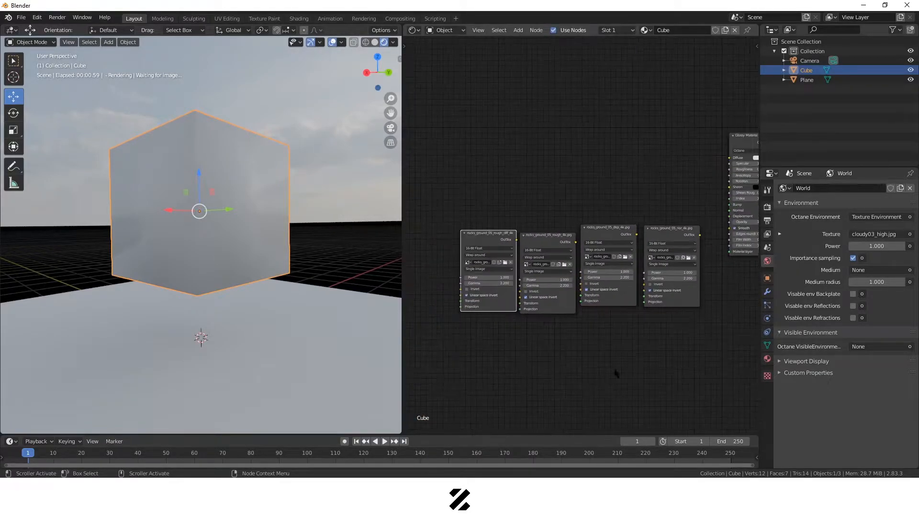
- Switch to the Rocky Ground folder and preview the rough_diff and rough texture images in Photos, closing each one
key("alt+Tab")
left_click_drag(353, 76, 412, 98)
double_click(421, 205)
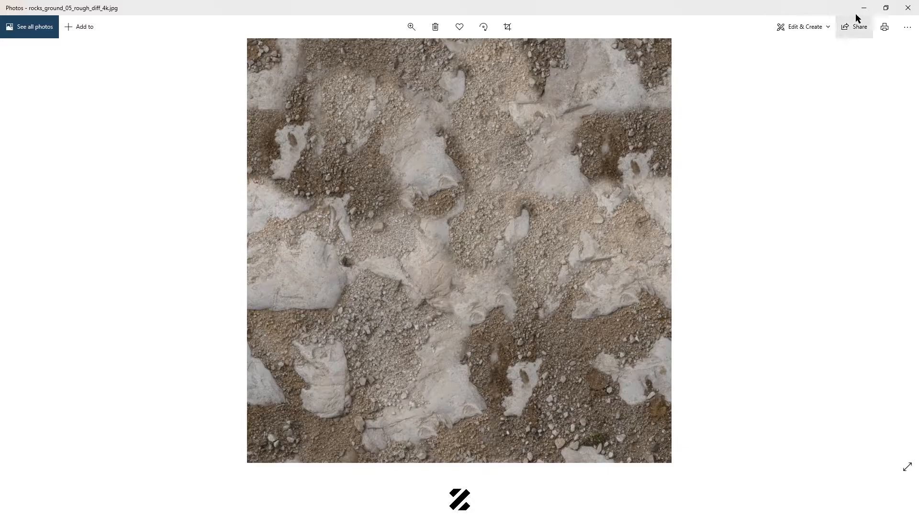
left_click(907, 8)
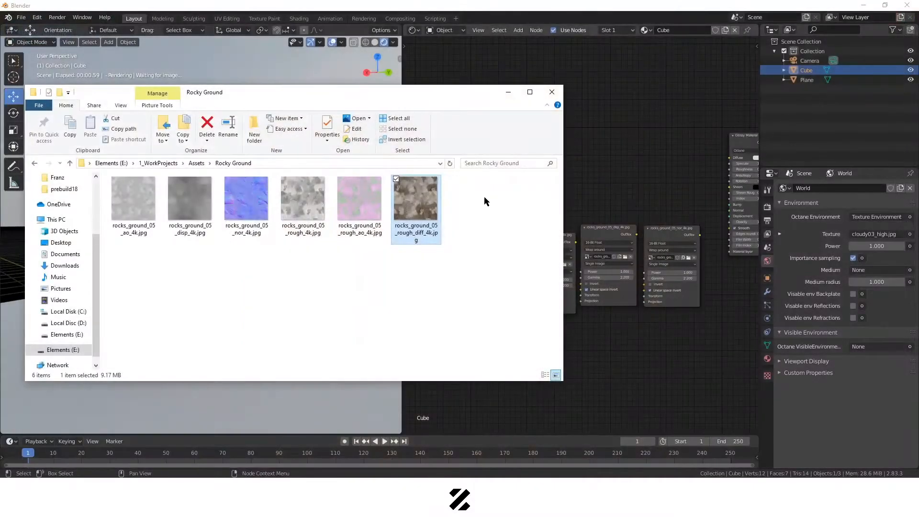
left_click(311, 203)
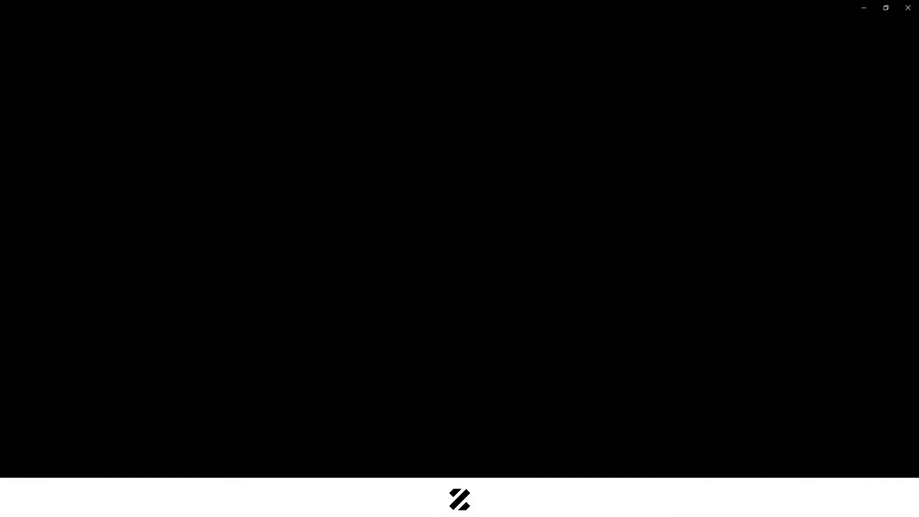
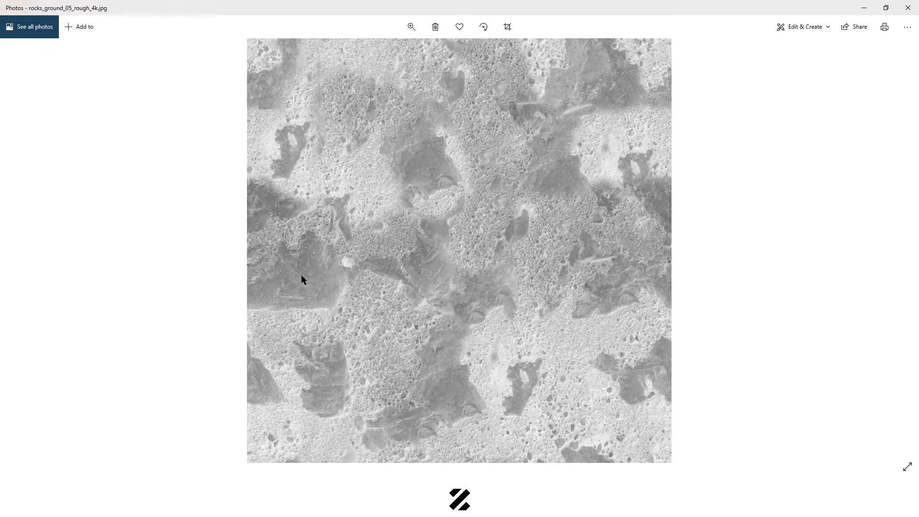
left_click(908, 7)
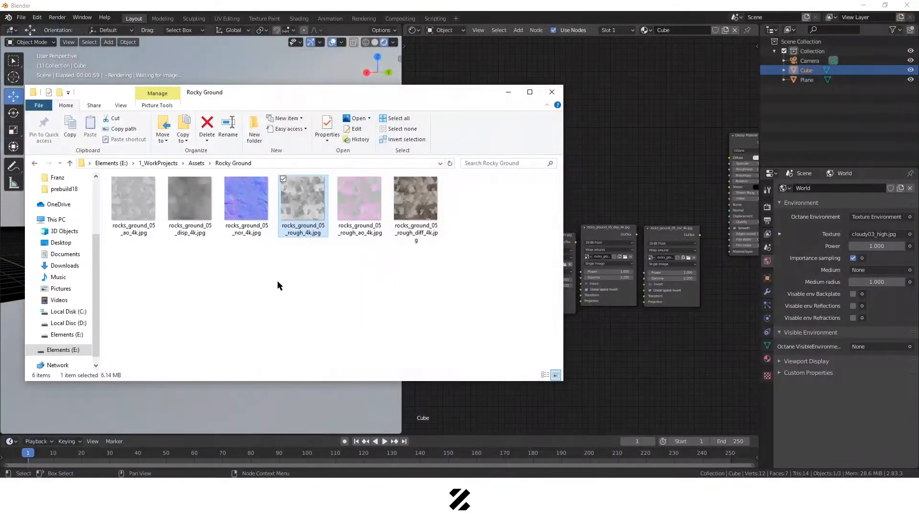
- Preview the nor and disp texture images in Photos, closing each one, and return to Blender's node editor
double_click(248, 206)
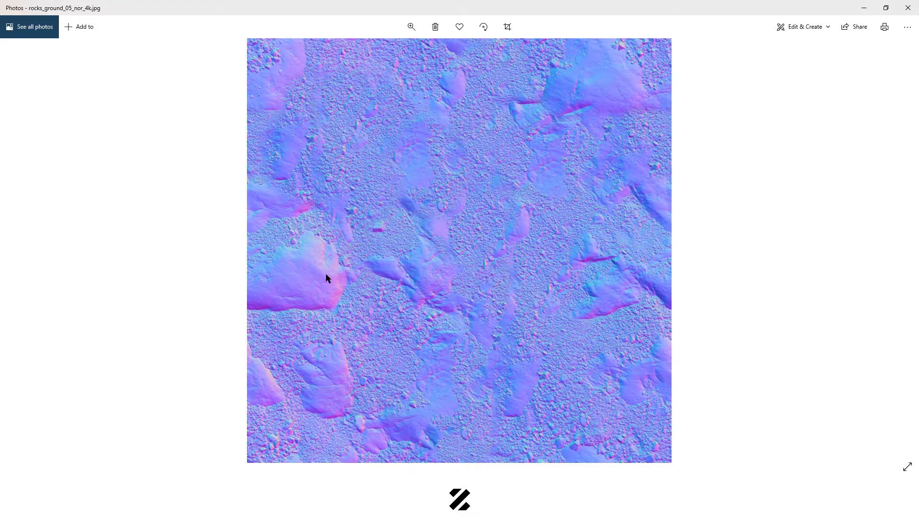
left_click(908, 8)
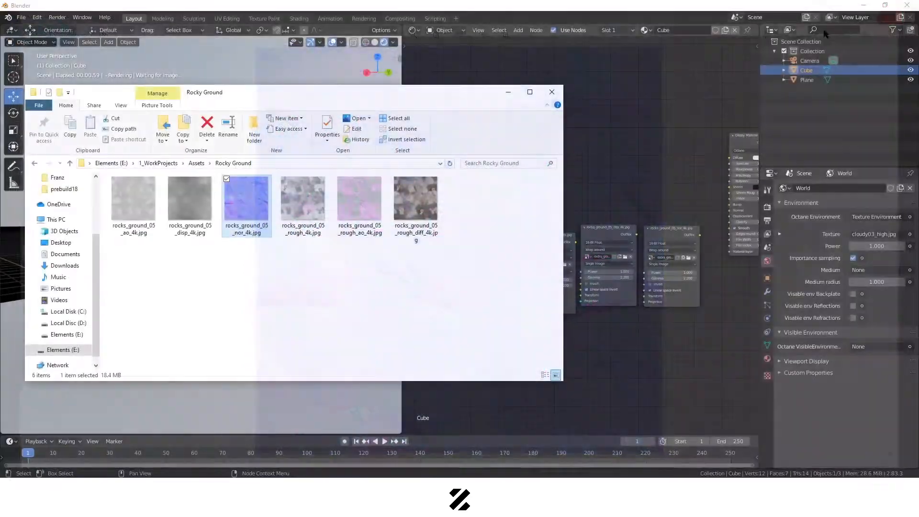
left_click(188, 206)
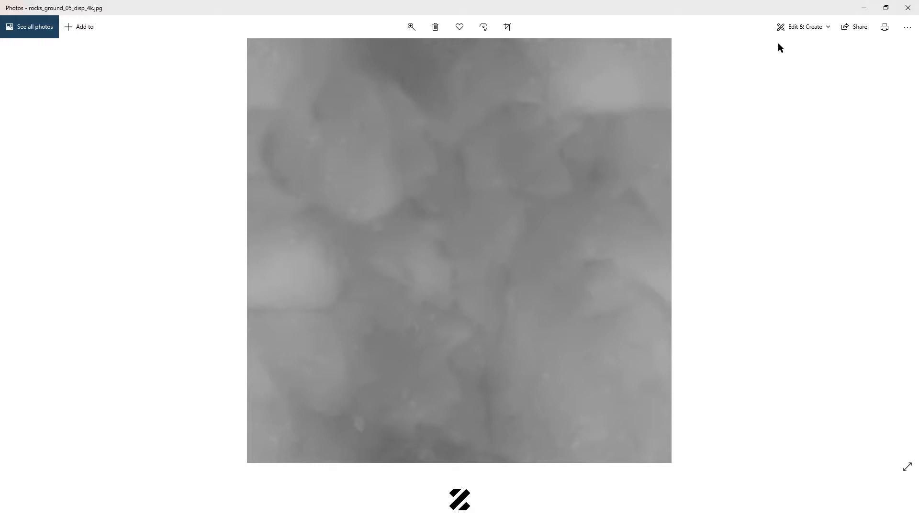
left_click(912, 10)
left_click_drag(464, 94, 437, 87)
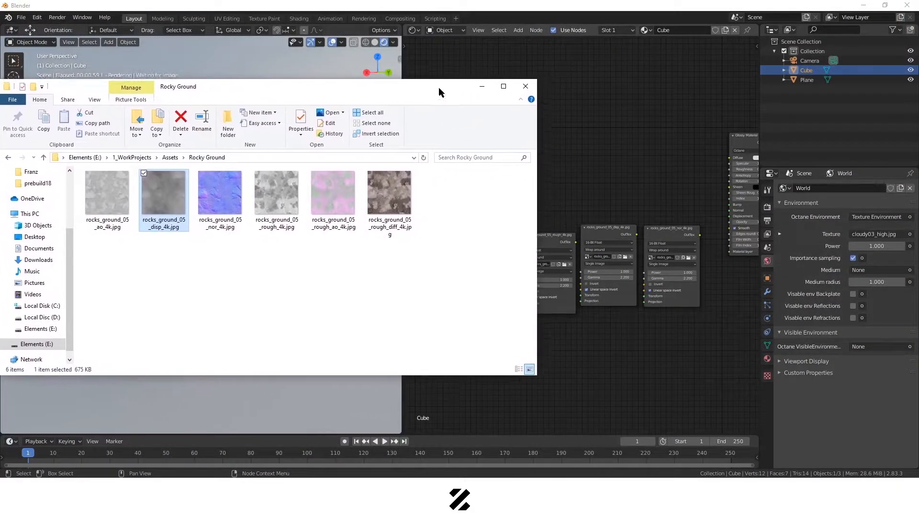
left_click(481, 86)
key("Home")
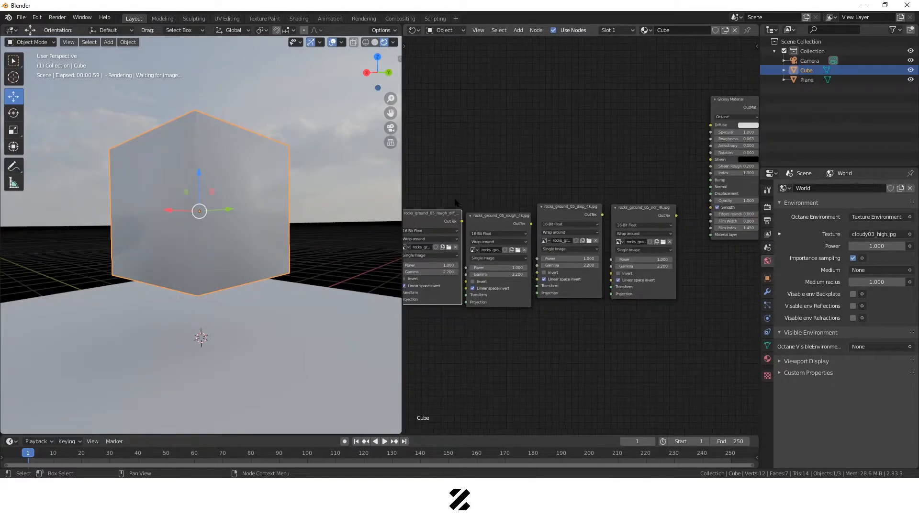
- Move the rocks_ground_05_rough_diff_4k.jpg texture node away from the other textures and connect its output to the Glossy Material's Diffuse input
middle_click_drag(456, 199, 483, 207)
left_click_drag(481, 221, 564, 101)
scroll(591, 100, "up", 5)
middle_click_drag(592, 100, 534, 215)
left_click_drag(432, 171, 585, 76)
middle_click_drag(661, 154, 564, 168)
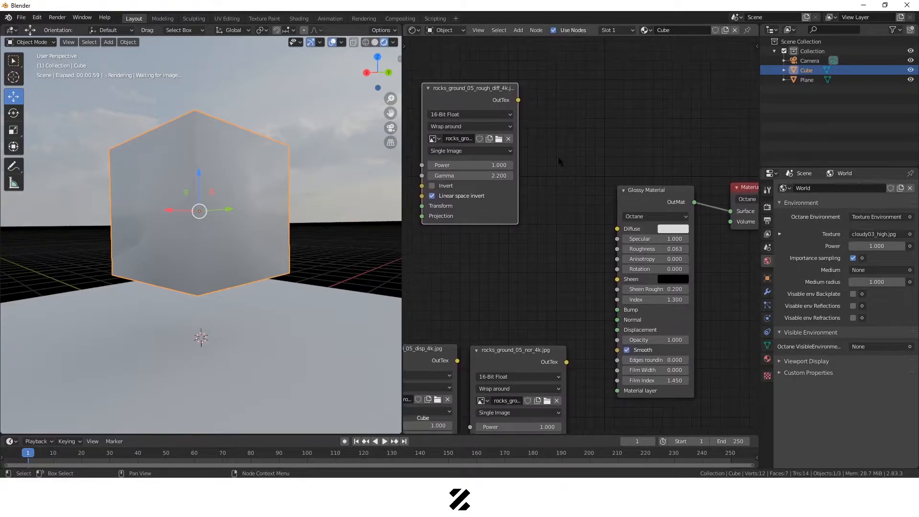
left_click_drag(518, 100, 617, 229)
middle_click_drag(285, 228, 248, 203)
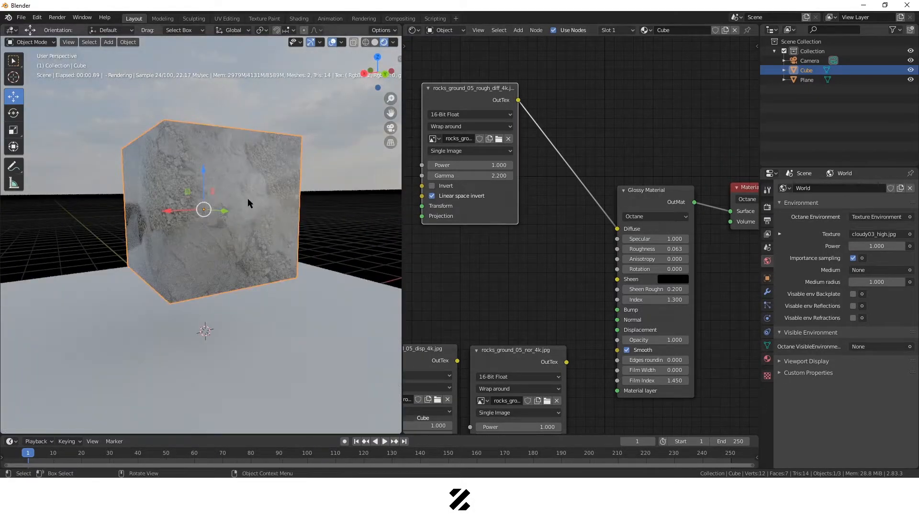
- Delete the cube and assign its existing Cube material to the plane
key("Delete")
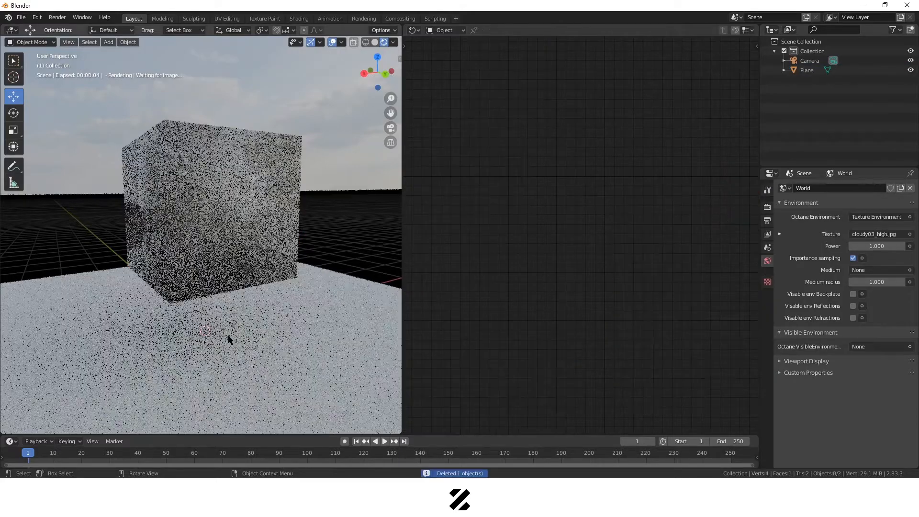
middle_click_drag(264, 304, 207, 246)
left_click(246, 281)
middle_click_drag(246, 280, 258, 304)
scroll(264, 322, "down", 3)
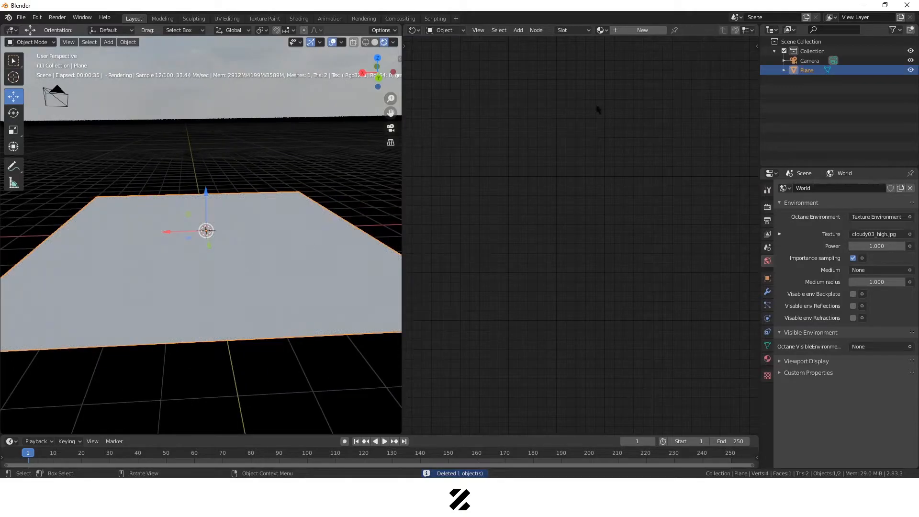
left_click(601, 30)
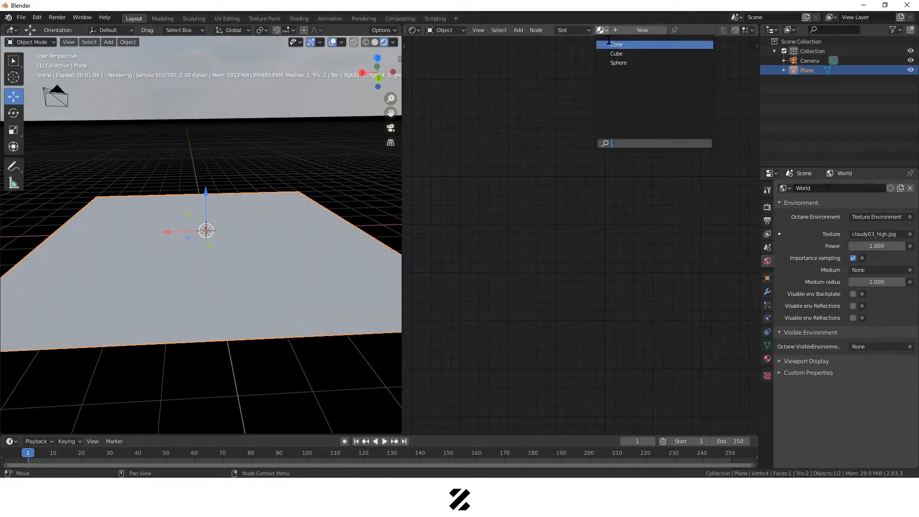
left_click(623, 53)
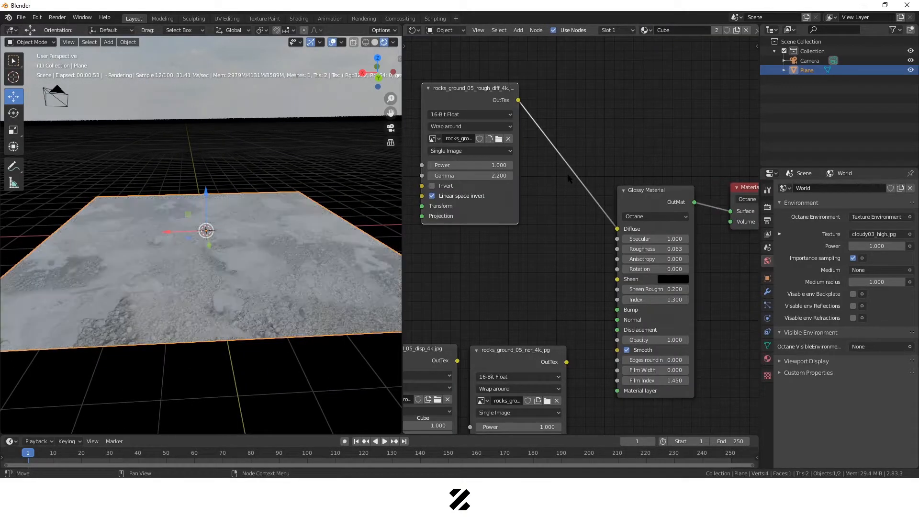
- Rename the plane's material to Ground
middle_click_drag(231, 285, 242, 297)
double_click(676, 30)
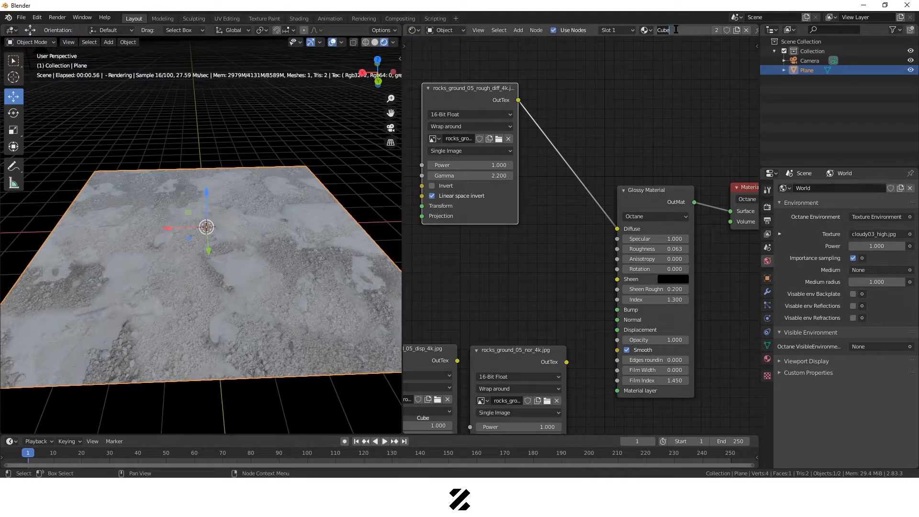
type("Ground")
key("Return")
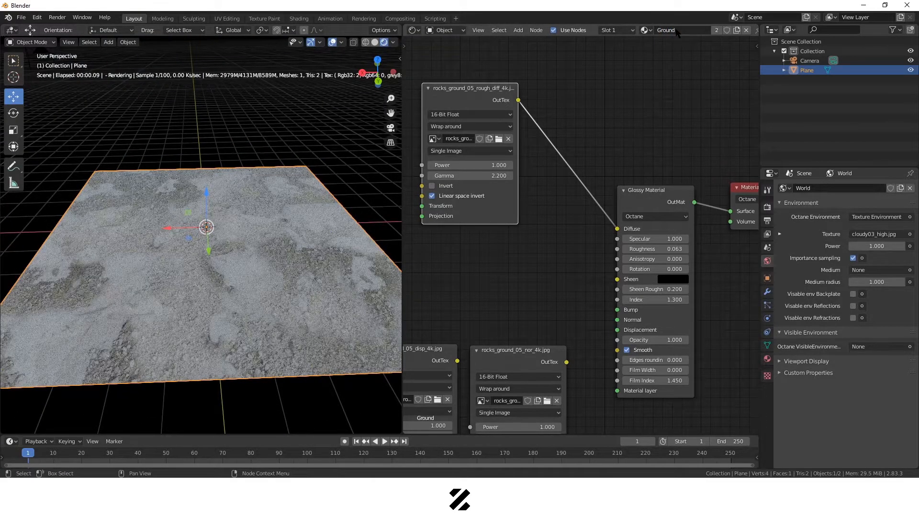
middle_click_drag(295, 306, 297, 328)
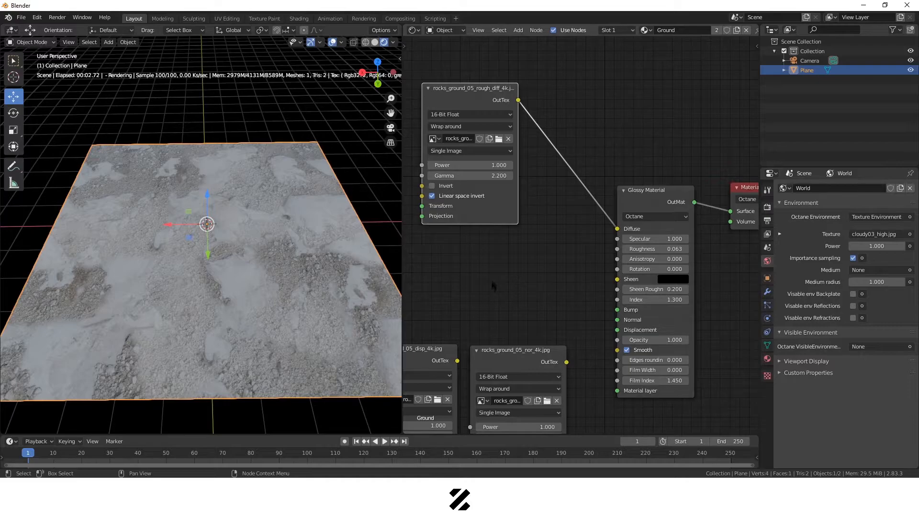
- Place the rocks_ground_05_rough_4k.jpg texture node below the diffuse texture and connect it to the Glossy Material's Roughness input
middle_click_drag(485, 288, 532, 238)
middle_click_drag(642, 205, 606, 196)
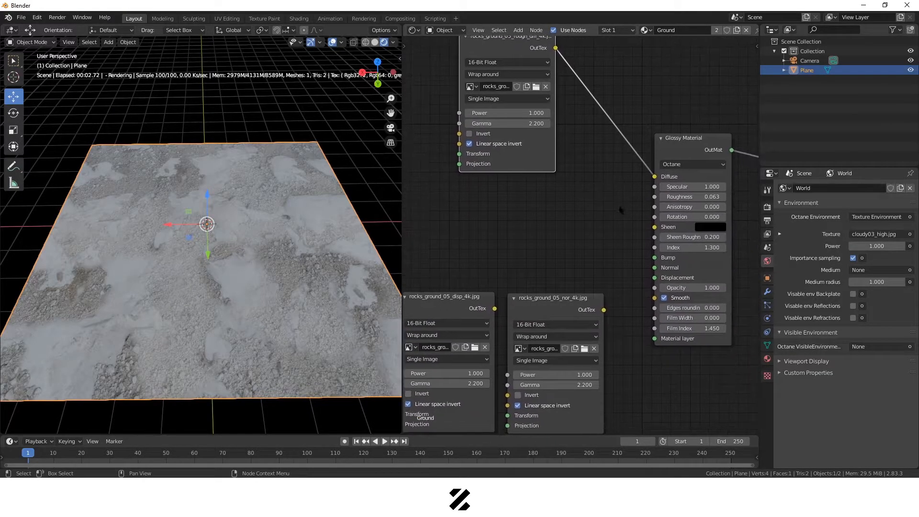
middle_click_drag(527, 240, 645, 212)
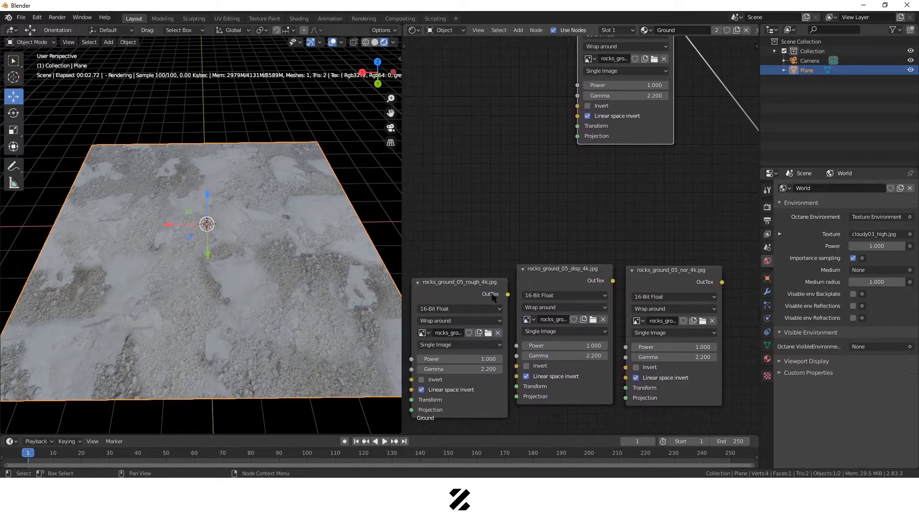
left_click_drag(464, 283, 630, 166)
middle_click_drag(630, 166, 477, 154)
left_click_drag(513, 161, 611, 162)
middle_click_drag(220, 217, 240, 281)
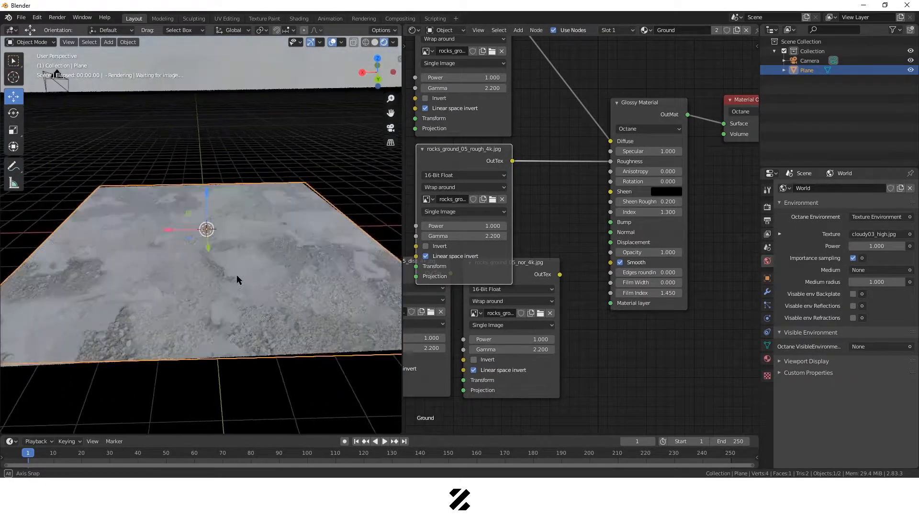
- Arrange the remaining textures, placing rocks_ground_05_nor_4k.jpg below the roughness texture, and connect it to the Glossy Material's Normal input
left_click_drag(460, 151, 459, 149)
middle_click_drag(441, 148, 508, 101)
left_click(428, 214)
left_click_drag(606, 215, 606, 312)
left_click_drag(469, 216, 462, 319)
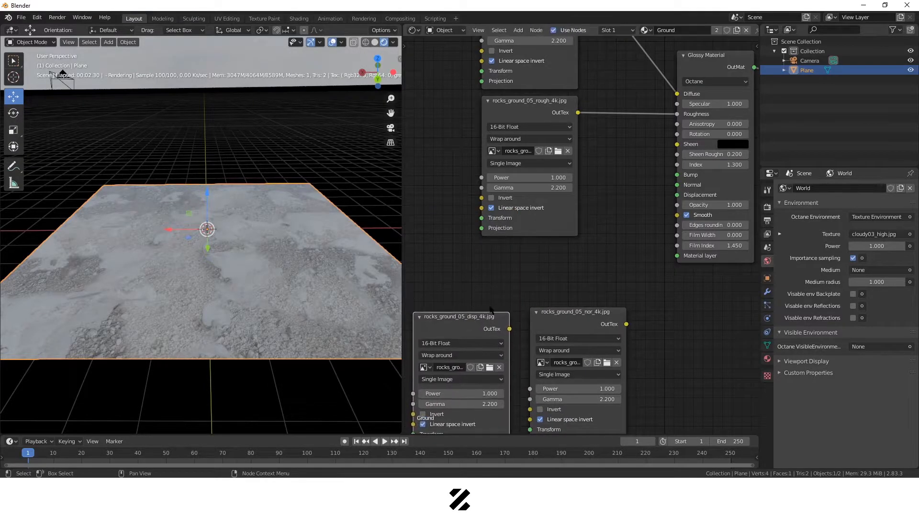
middle_click_drag(563, 264, 564, 235)
left_click_drag(587, 291, 583, 317)
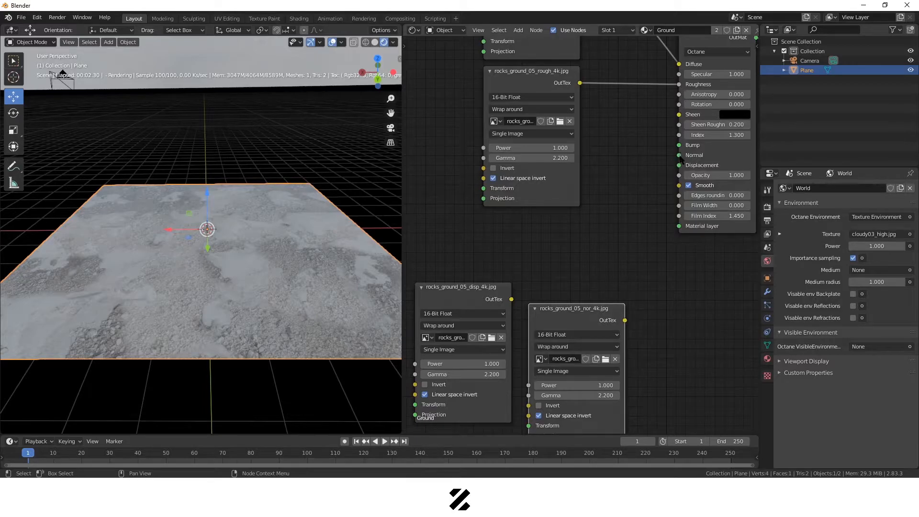
left_click_drag(588, 311, 680, 156)
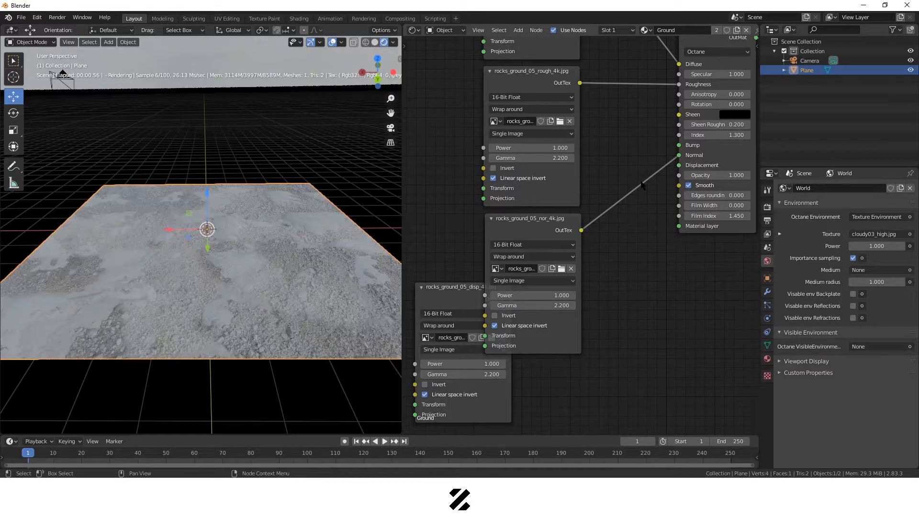
middle_click_drag(264, 300, 240, 287)
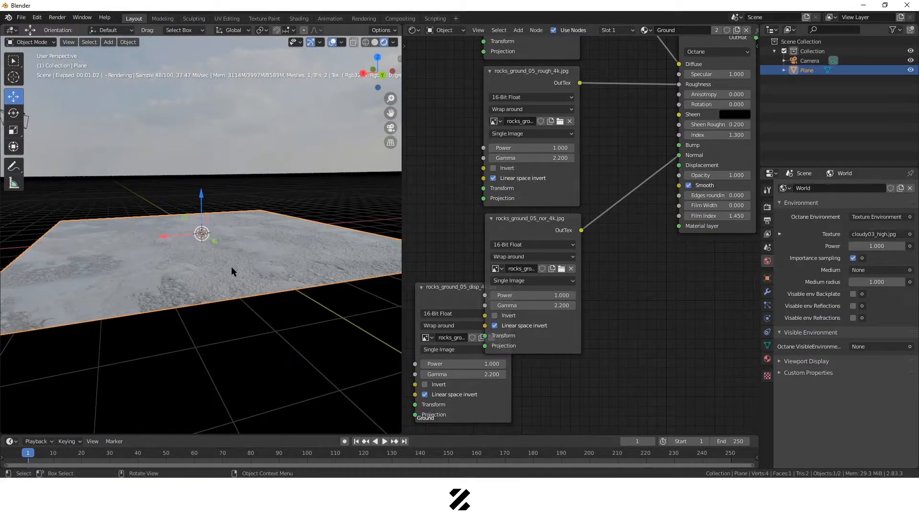
- Disconnect the normal texture from the Normal input and reconnect it to compare the ground's surface detail
left_click_drag(679, 155, 639, 185)
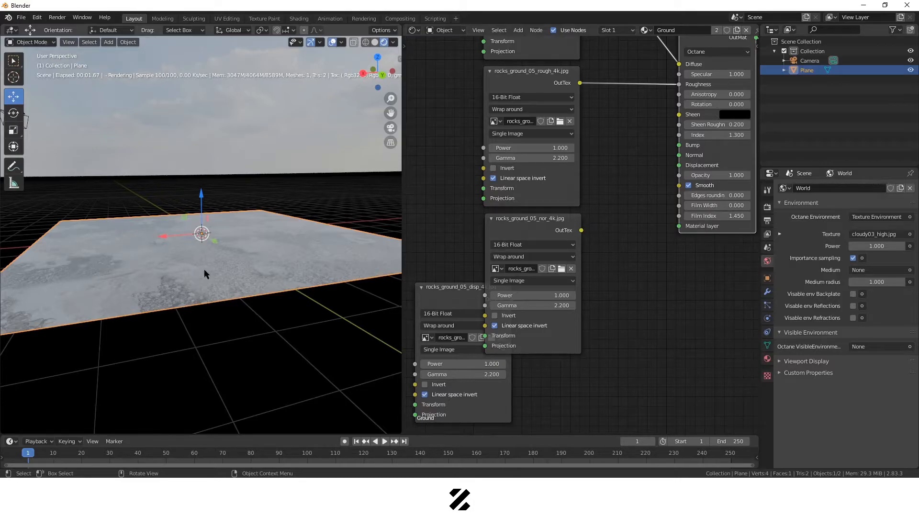
left_click_drag(582, 230, 679, 155)
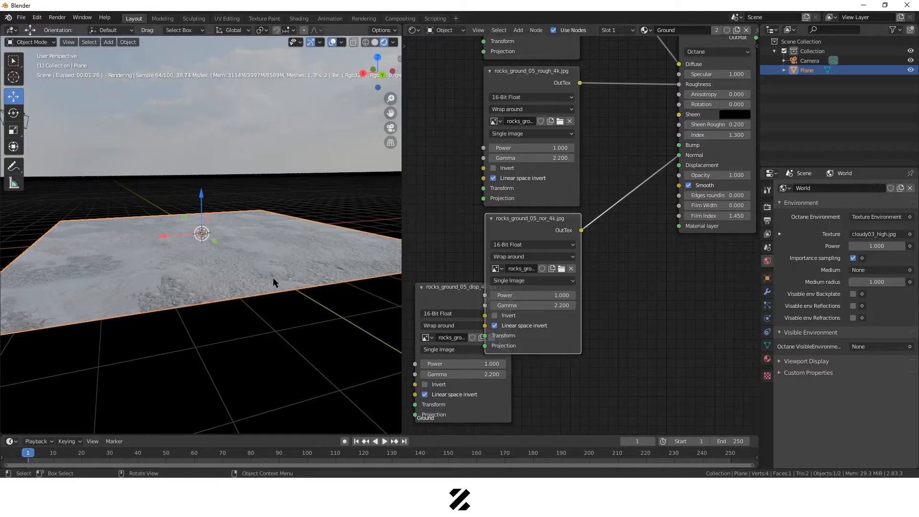
middle_click_drag(232, 281, 128, 290)
middle_click_drag(64, 309, 292, 306)
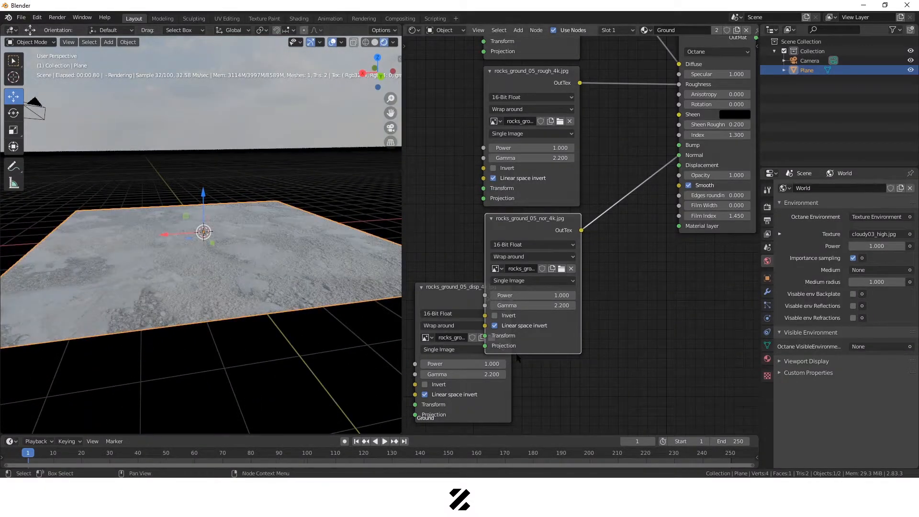
- Place the rocks_ground_05_disp_4k.jpg texture node below the normal texture node
middle_click_drag(639, 331, 677, 256)
left_click(492, 224)
left_click_drag(492, 226, 565, 303)
middle_click_drag(630, 267, 537, 325)
- Try connecting the displacement texture directly to the Glossy Material's Displacement input, inspect the plane, and remove the link
left_click_drag(526, 374, 621, 160)
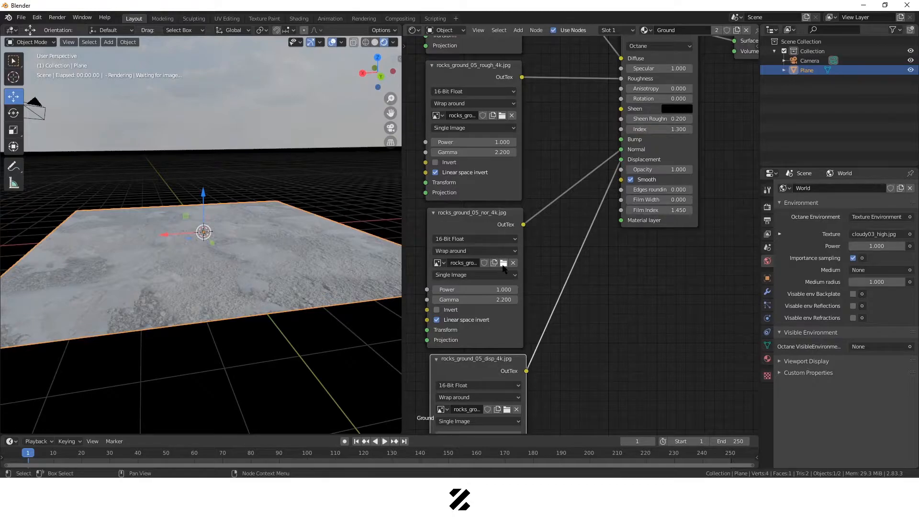
middle_click_drag(251, 277, 217, 267)
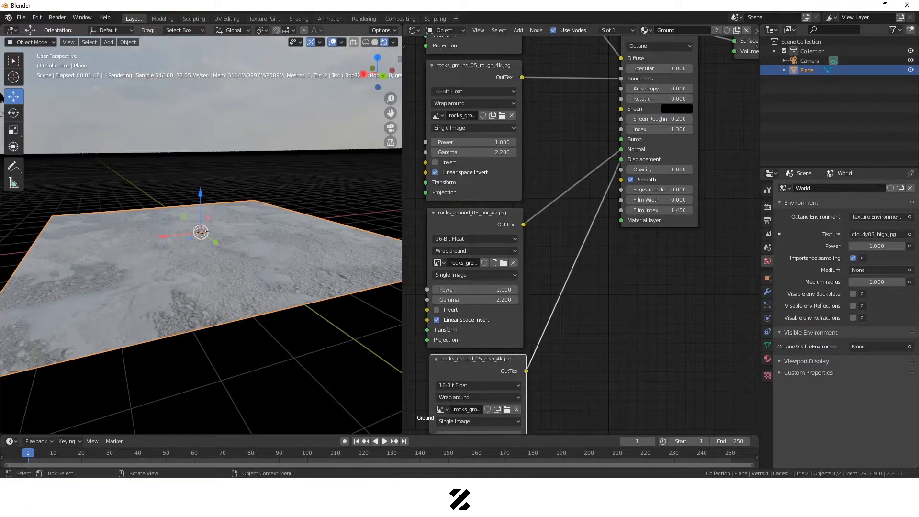
left_click_drag(621, 159, 555, 341)
middle_click_drag(566, 335, 577, 298)
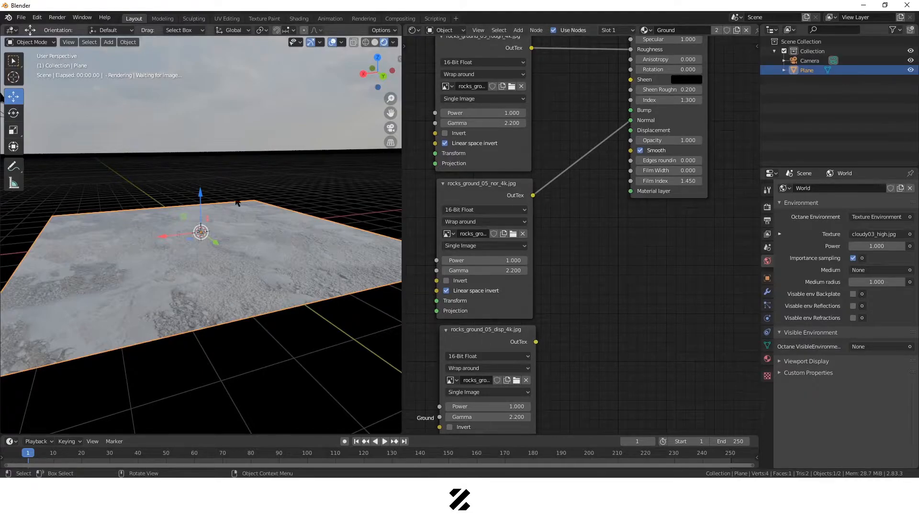
- Add a Texture Displacement node between the displacement texture and the Glossy Material
middle_click_drag(615, 307, 616, 290)
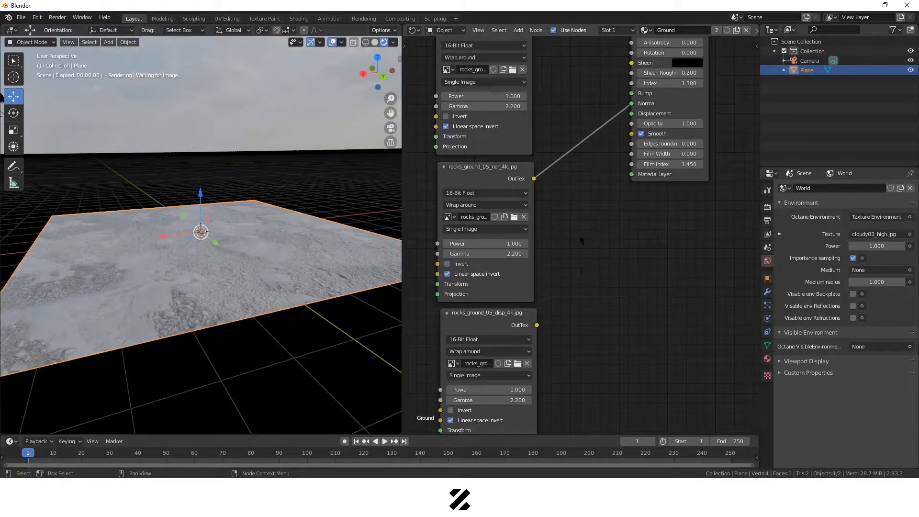
key("shift+a")
left_click(585, 266)
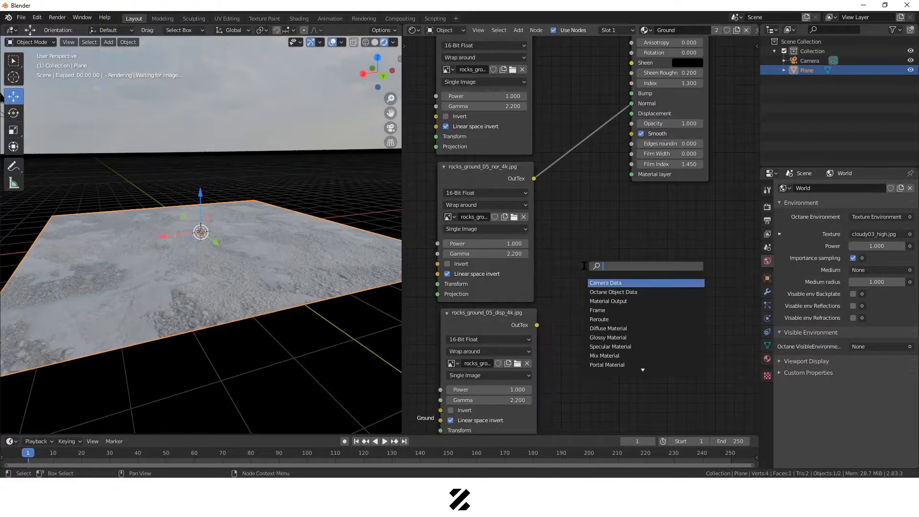
type("d")
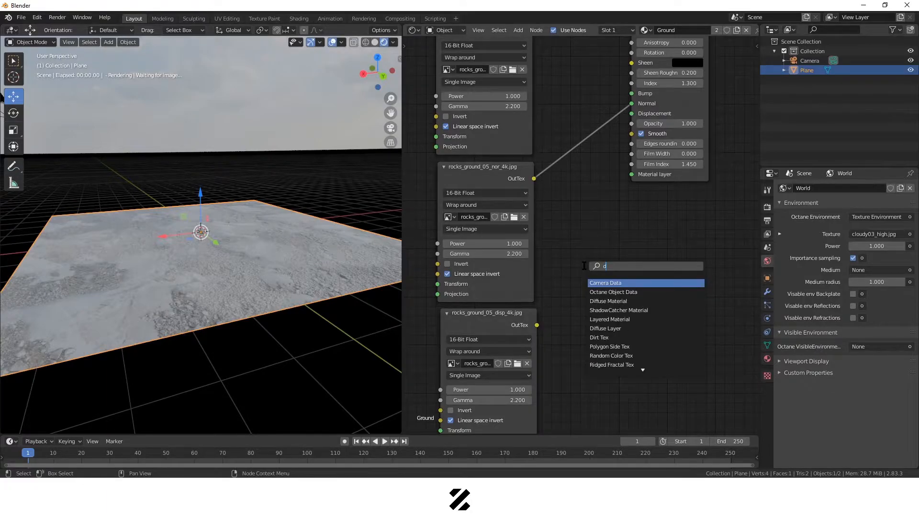
type("eis")
key("BackSpace")
key("BackSpace")
type("ispla")
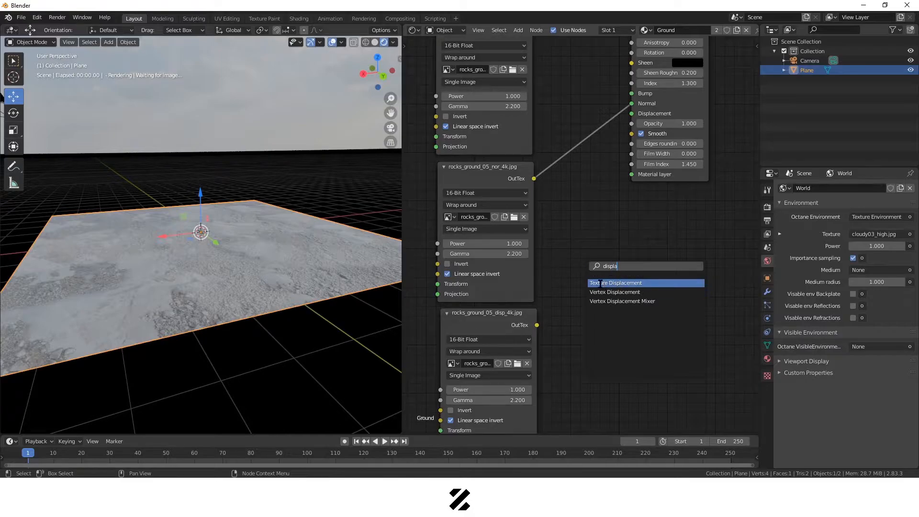
left_click(608, 283)
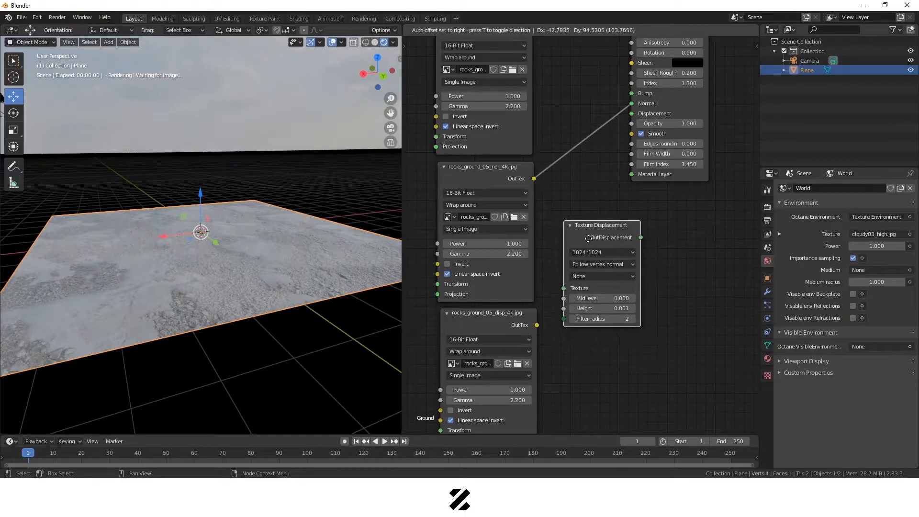
left_click(590, 243)
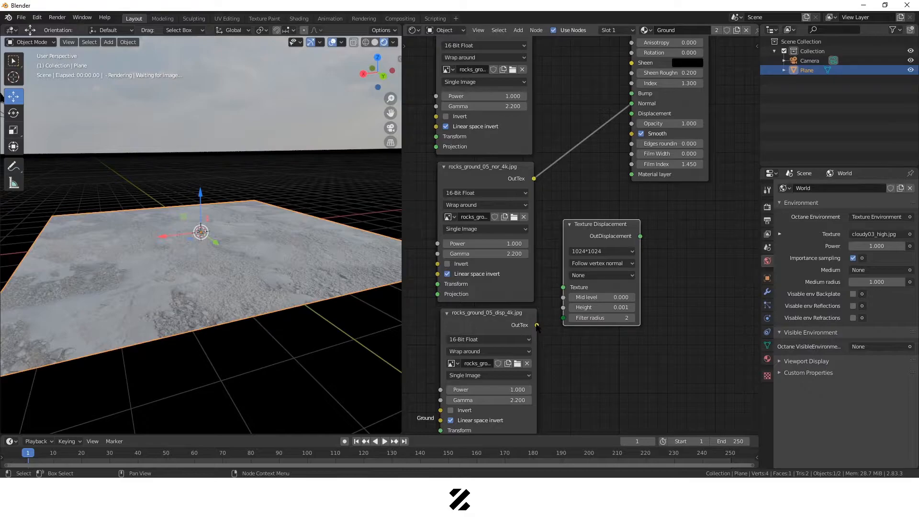
- Link the rocks_ground_05_disp_4k.jpg output to the Texture Displacement node's Texture input, and its OutDisplacement to the Glossy Material's Displacement input
left_click_drag(538, 326, 564, 289)
middle_click_drag(649, 280, 652, 327)
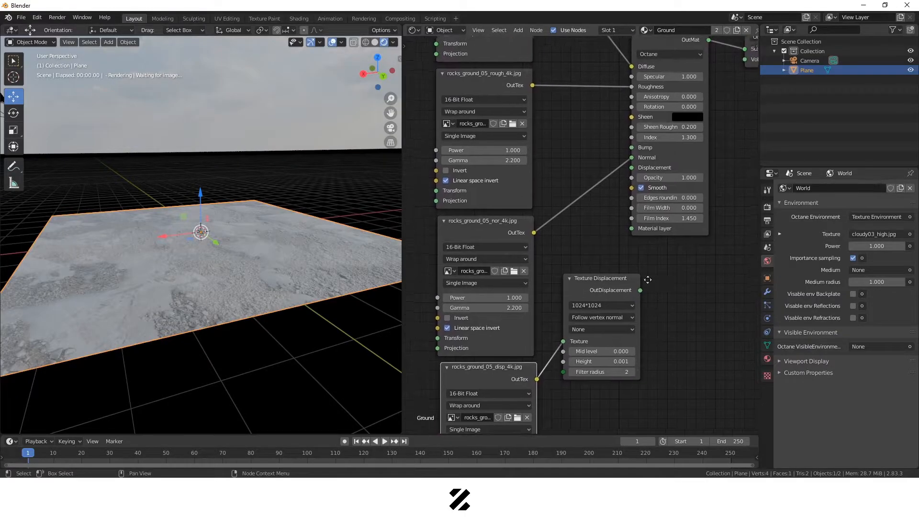
middle_click_drag(661, 235, 558, 302)
left_click_drag(563, 81, 671, 103)
left_click_drag(592, 91, 660, 98)
left_click(620, 341)
middle_click_drag(620, 340, 642, 255)
left_click_drag(549, 258, 564, 232)
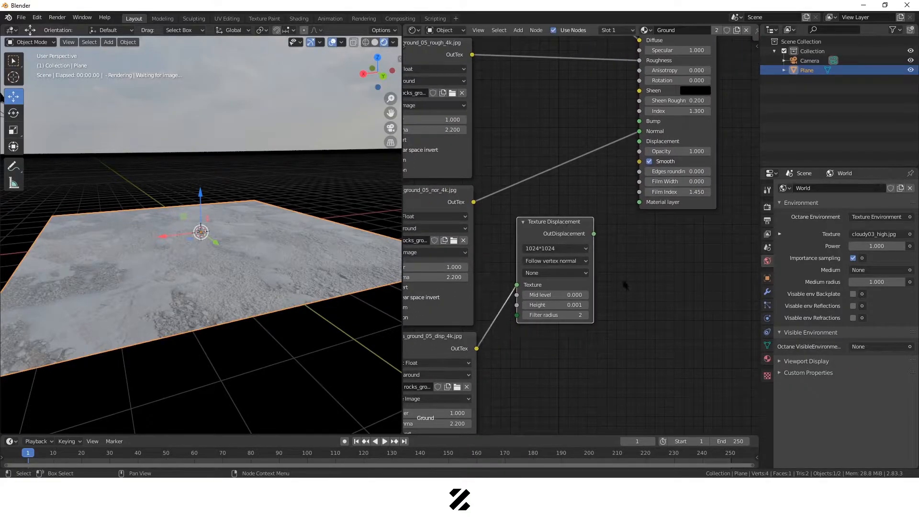
middle_click_drag(545, 230, 535, 222)
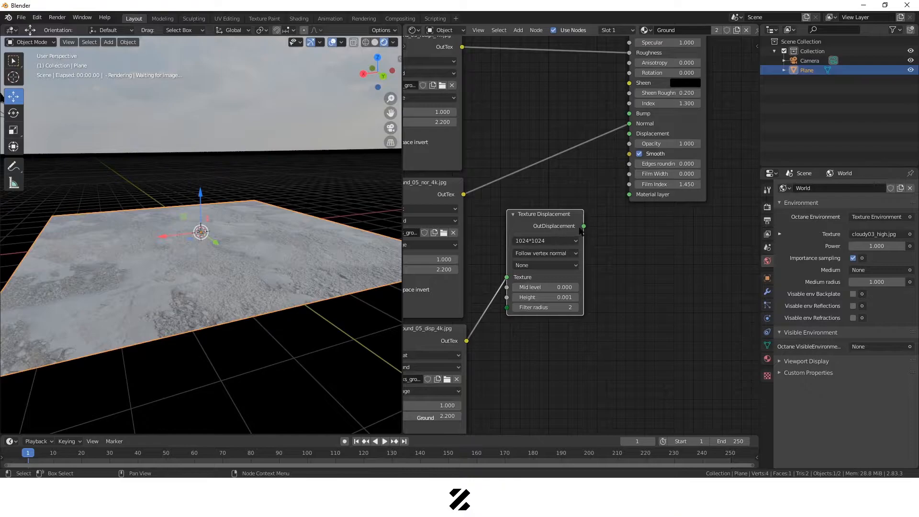
left_click_drag(584, 226, 630, 134)
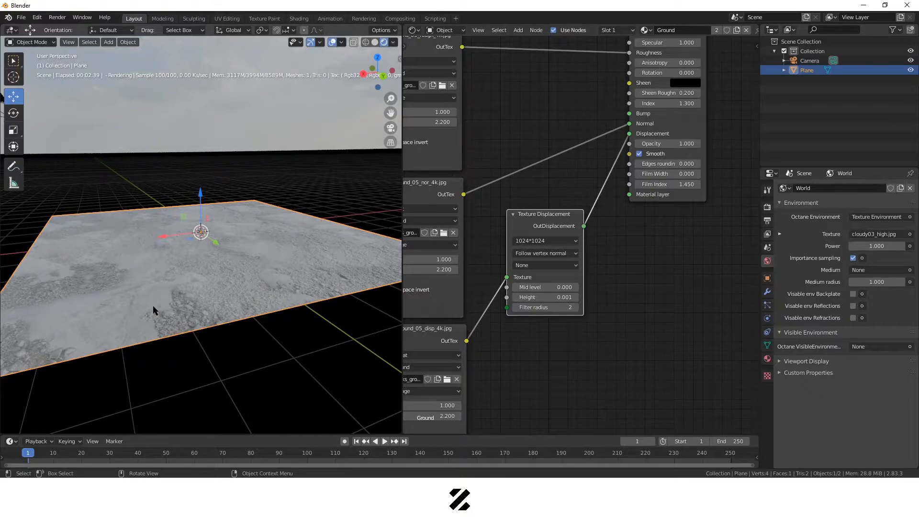
- Check the texture files in the Rocky Ground folder in File Explorer, and return to Blender's Texture Displacement node
left_click(718, 498)
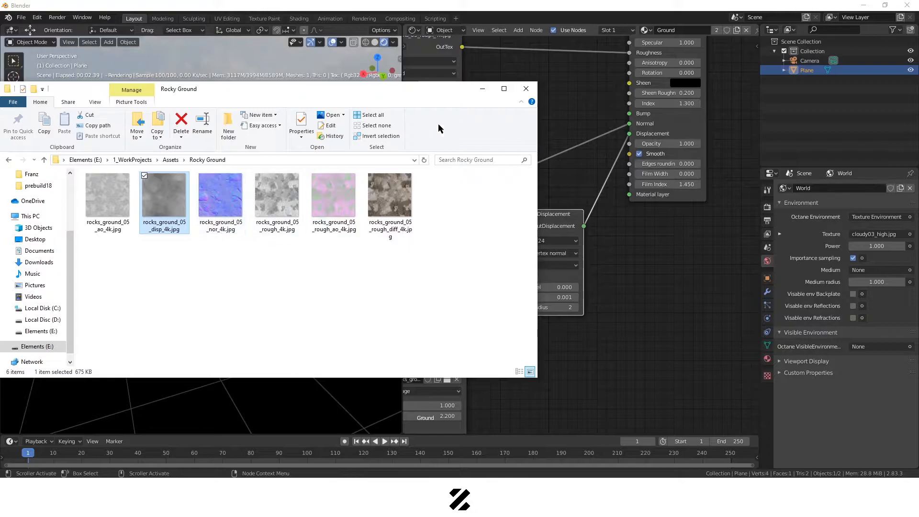
left_click(483, 90)
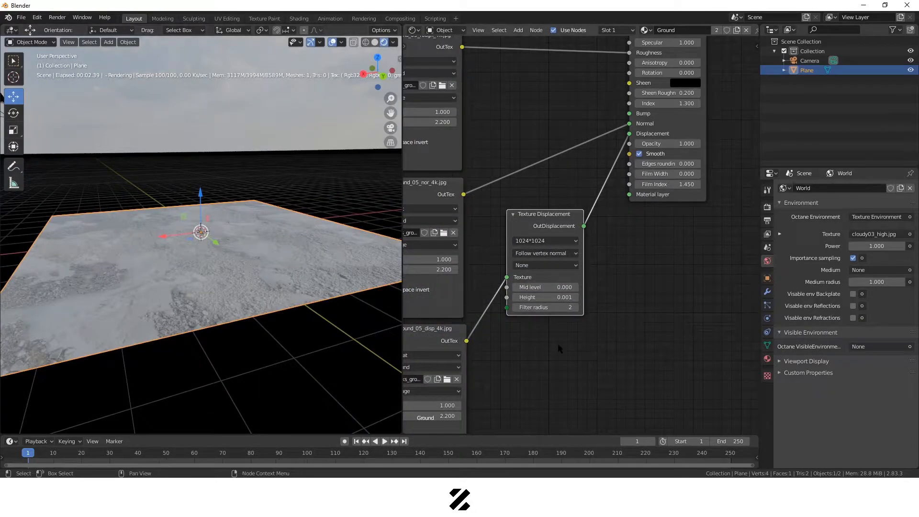
scroll(518, 321, "up", 2)
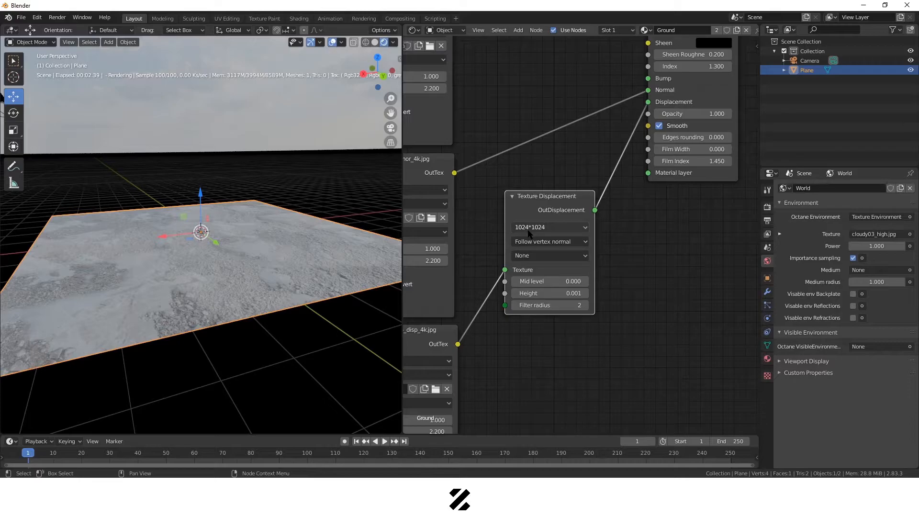
- Set the Texture Displacement node's level of detail to 4096*4096 and inspect the plane up close
left_click(533, 228)
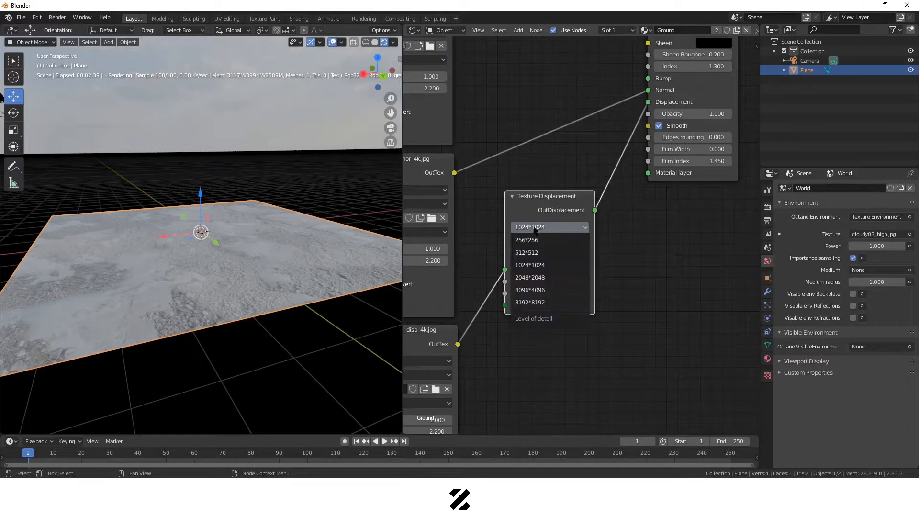
left_click(539, 290)
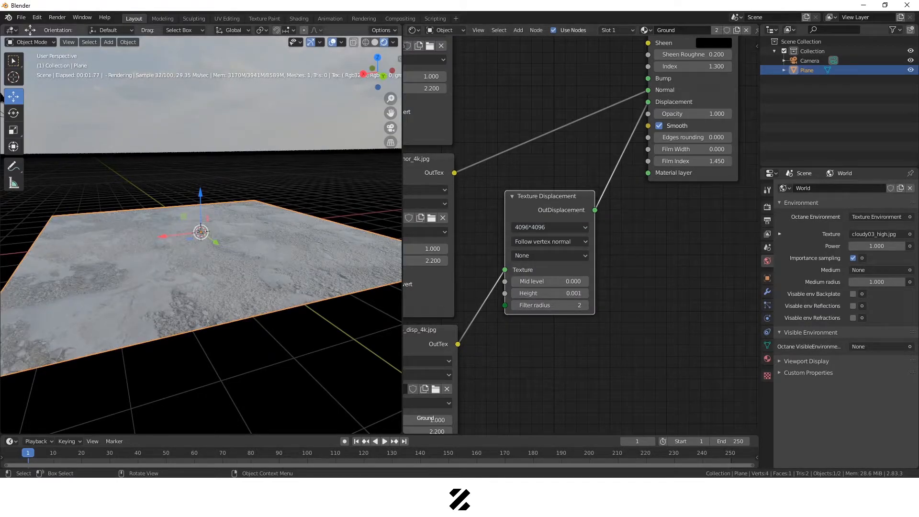
scroll(261, 254, "up", 3)
middle_click_drag(264, 335, 266, 381)
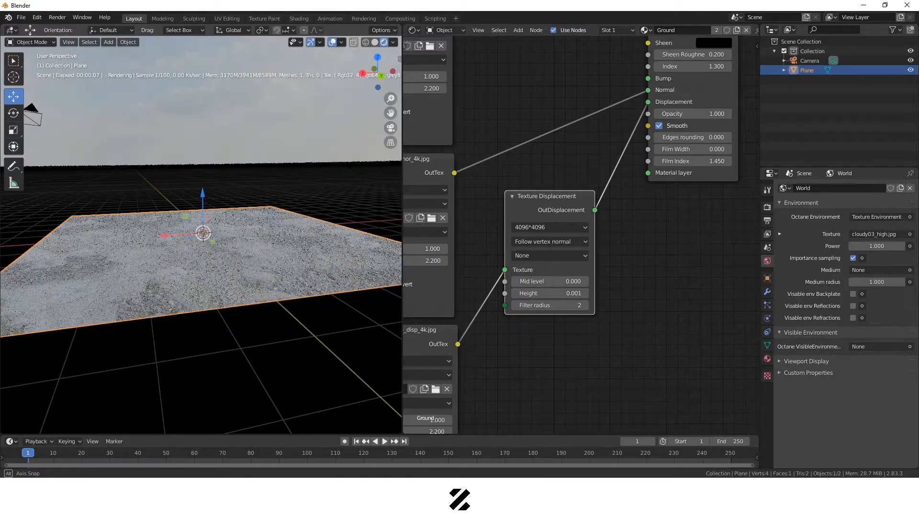
- Raise the Texture Displacement node's Height to 0.301 and inspect the displaced ground from several angles
left_click(585, 294)
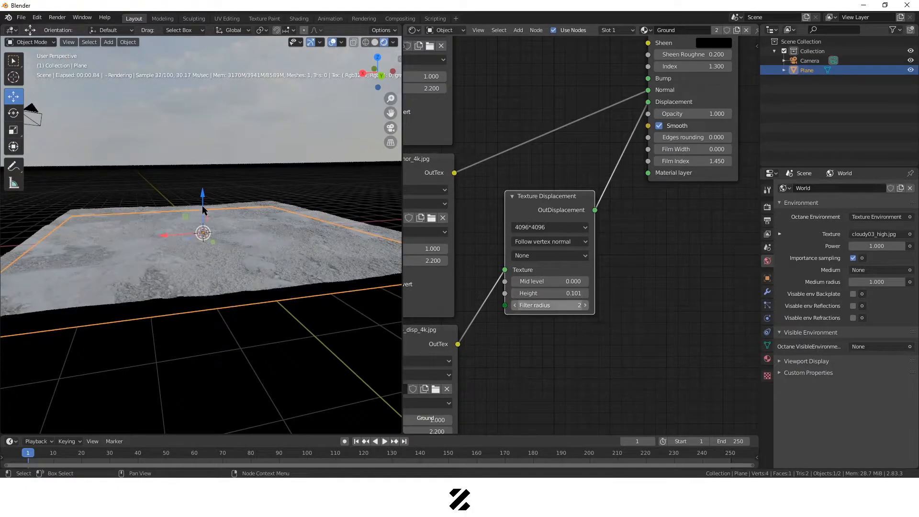
left_click(585, 294)
left_click(585, 293)
middle_click_drag(273, 283, 309, 305)
middle_click_drag(551, 368, 581, 354)
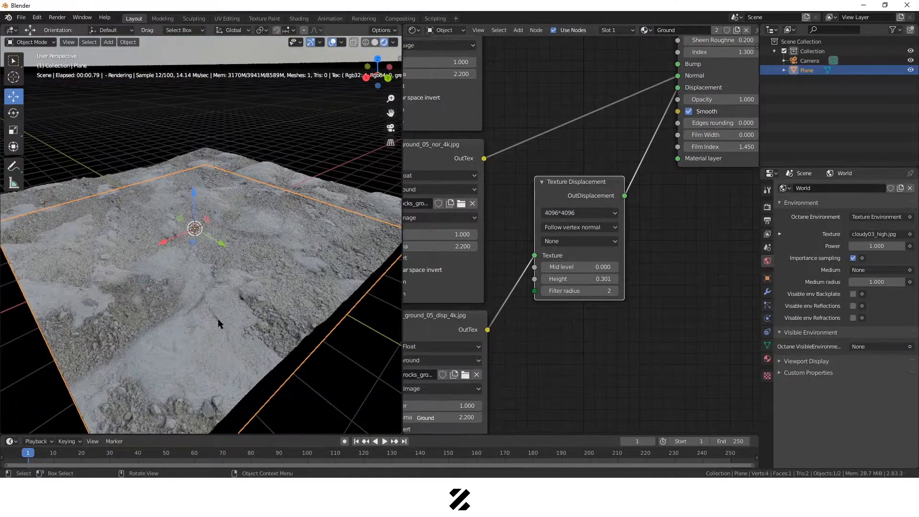
scroll(234, 299, "up", 3)
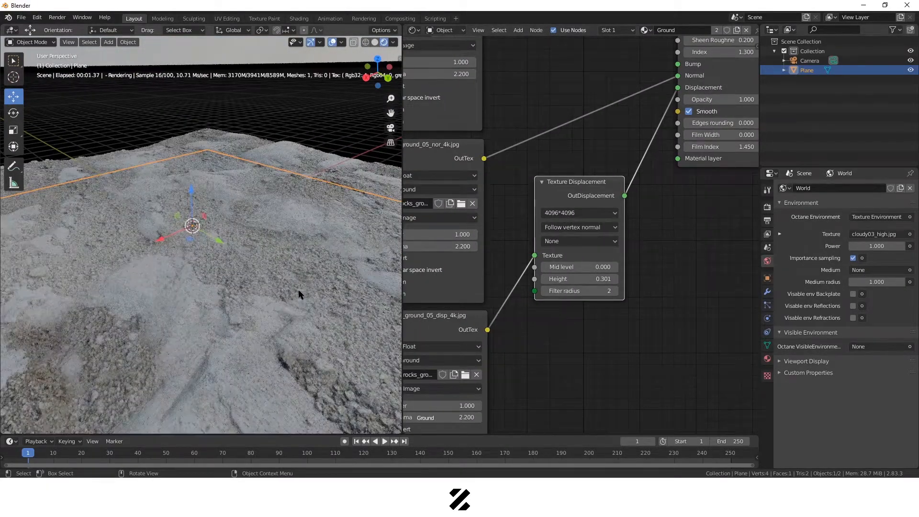
middle_click_drag(315, 311, 278, 331)
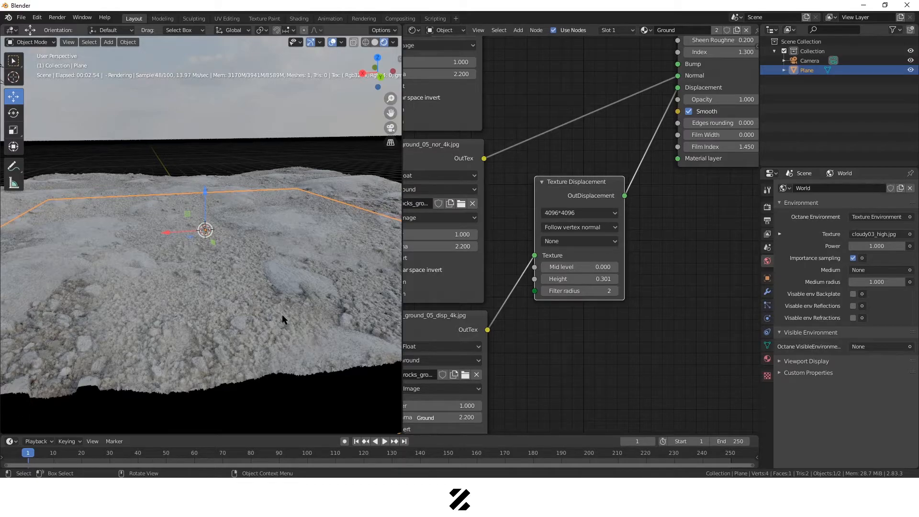
middle_click_drag(228, 298, 241, 302)
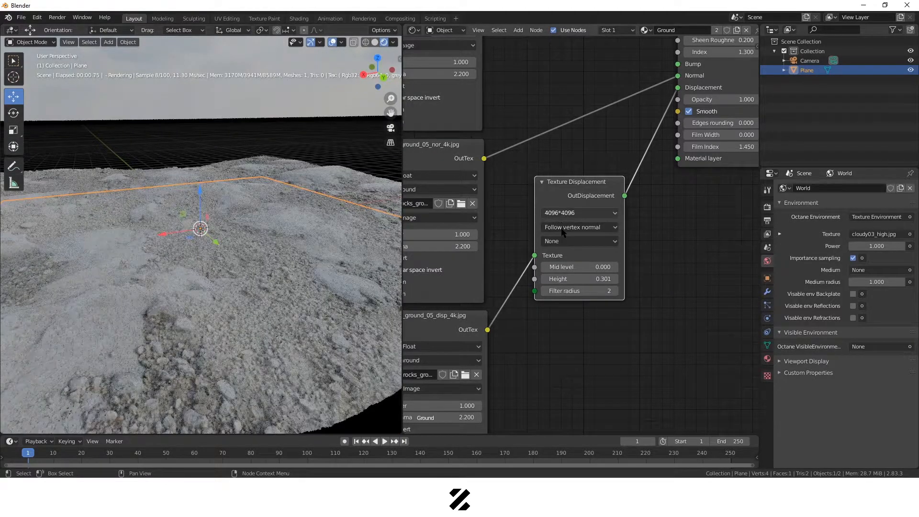
- Try a displacement level of detail of 8192*8192, inspect the rocks, and return to 4096*4096
left_click(562, 214)
left_click(560, 288)
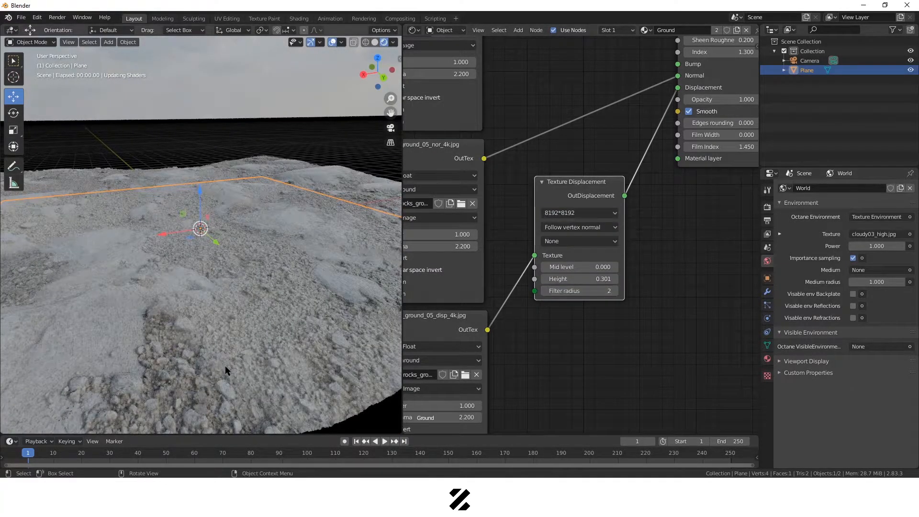
middle_click_drag(200, 400, 226, 396)
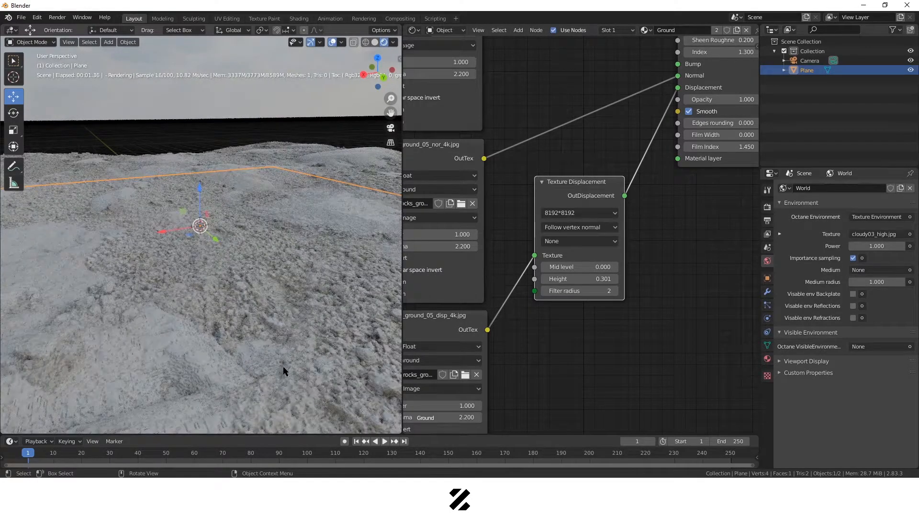
scroll(274, 340, "up", 1)
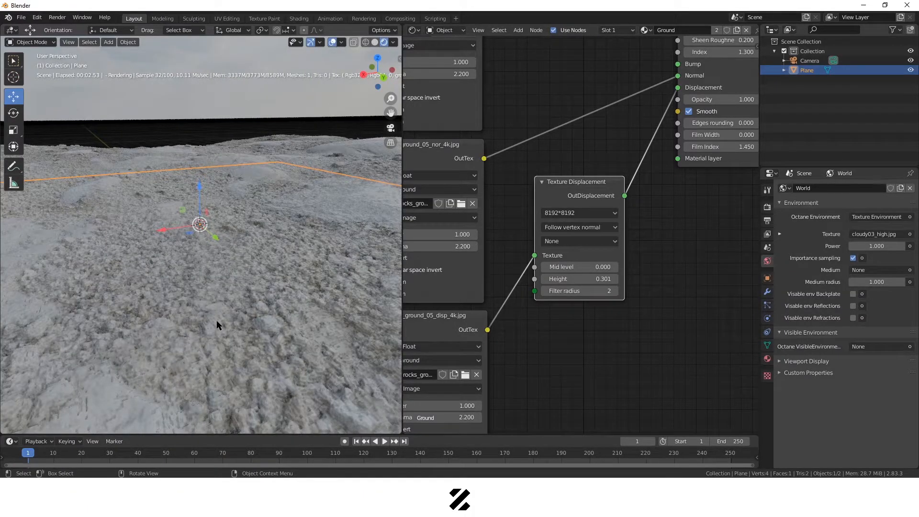
scroll(217, 320, "down", 1)
left_click(580, 212)
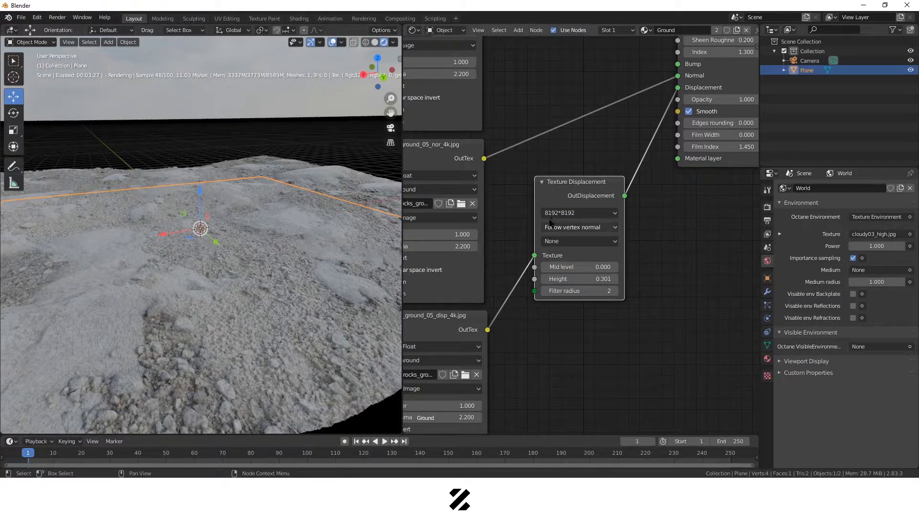
left_click(580, 213)
left_click(556, 278)
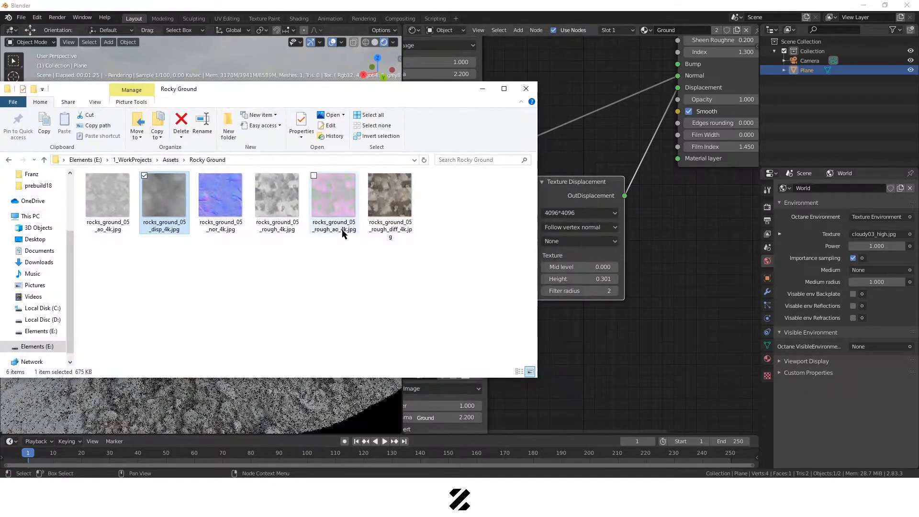
- Review the 4k texture files in the Rocky Ground folder in File Explorer, and return to Blender
left_click(480, 93)
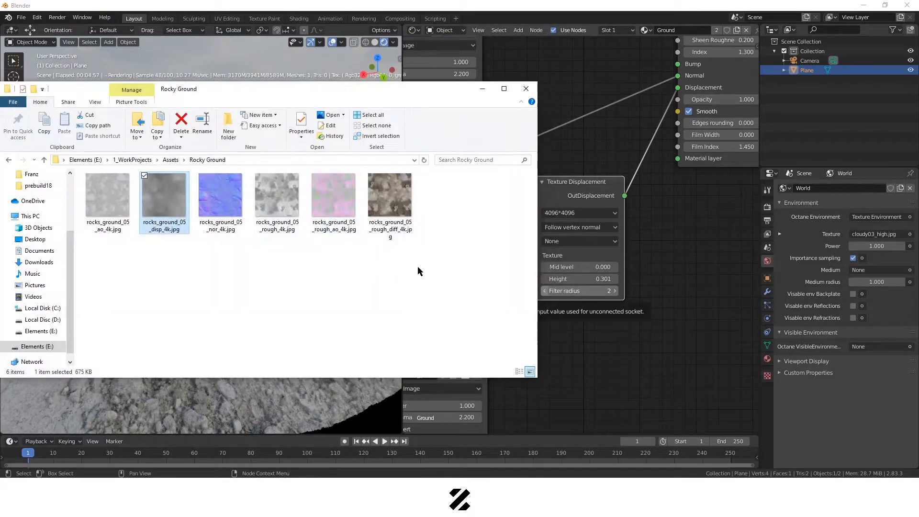
left_click_drag(418, 271, 82, 259)
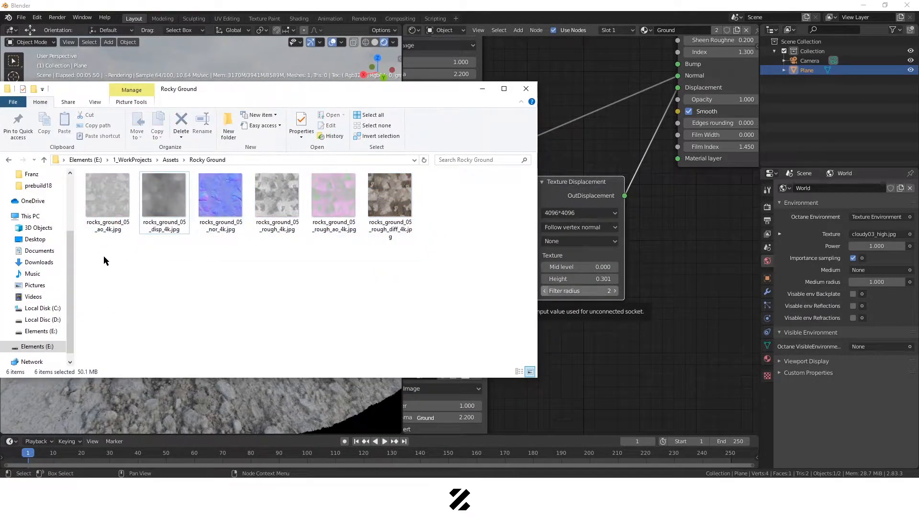
left_click_drag(104, 254, 416, 204)
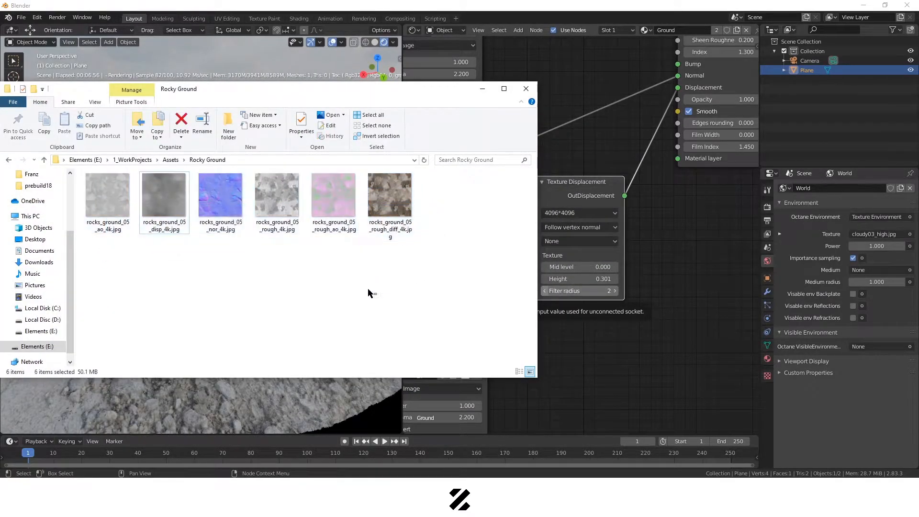
left_click(232, 219)
left_click_drag(427, 258, 81, 173)
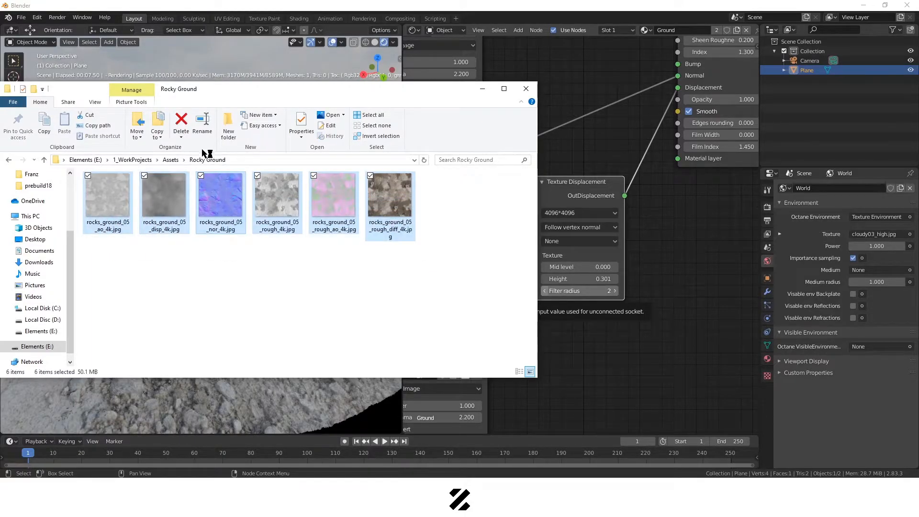
left_click(216, 245)
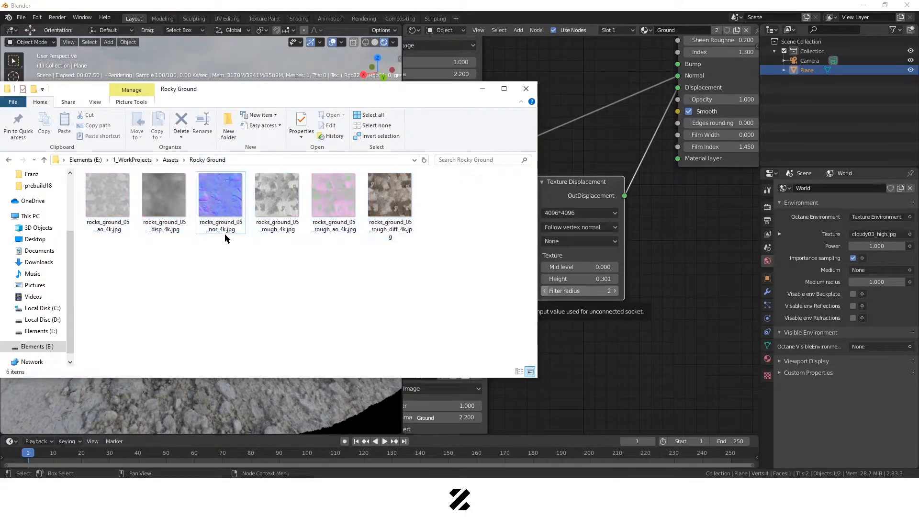
left_click(483, 89)
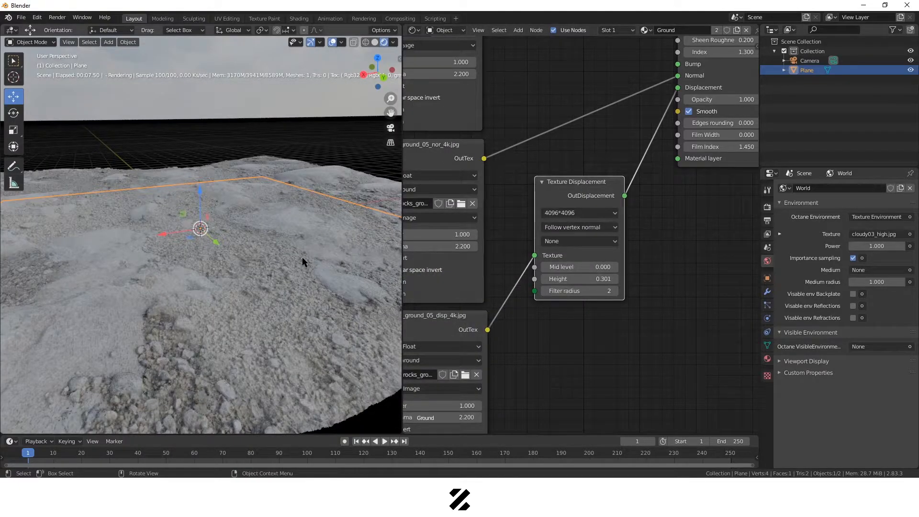
- Tilt the ground plane to an X rotation of about -11.9°, undoing any extra rotation changes
scroll(291, 298, "down", 2)
middle_click_drag(290, 297, 252, 303)
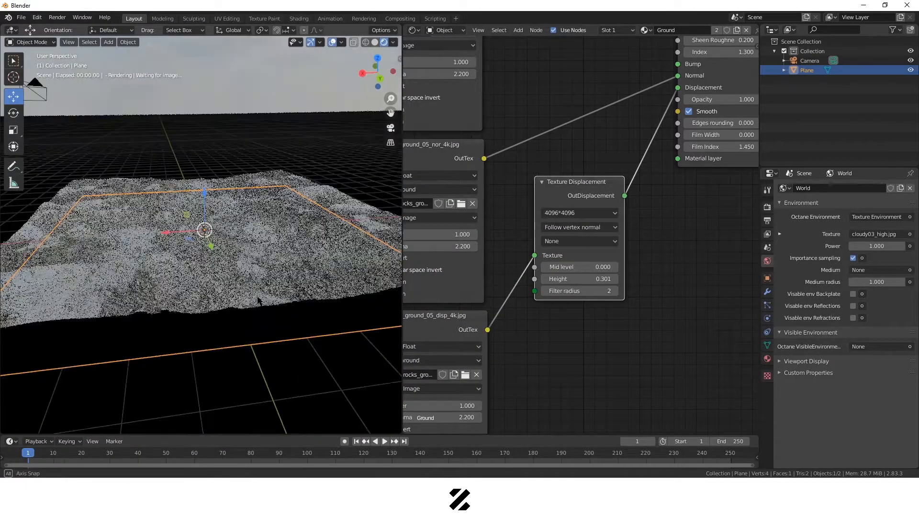
middle_click_drag(248, 232, 207, 268)
middle_click_drag(229, 307, 208, 273)
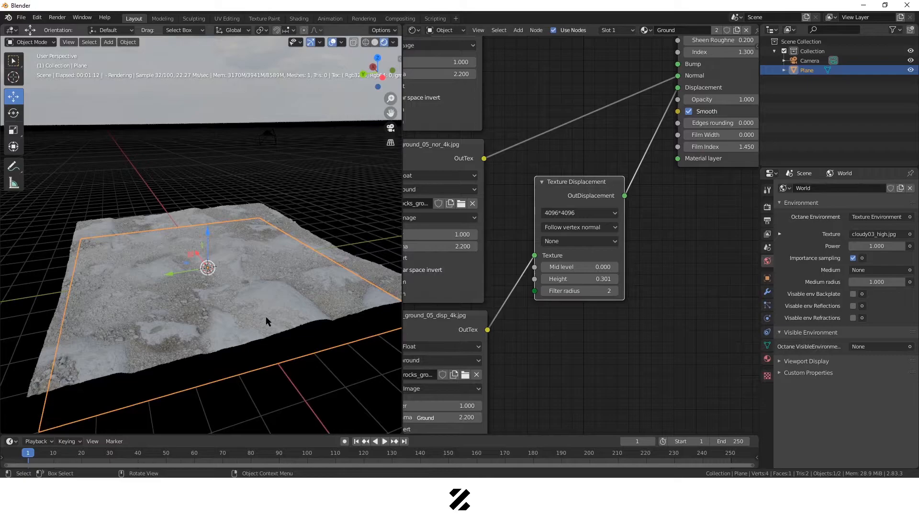
left_click(768, 278)
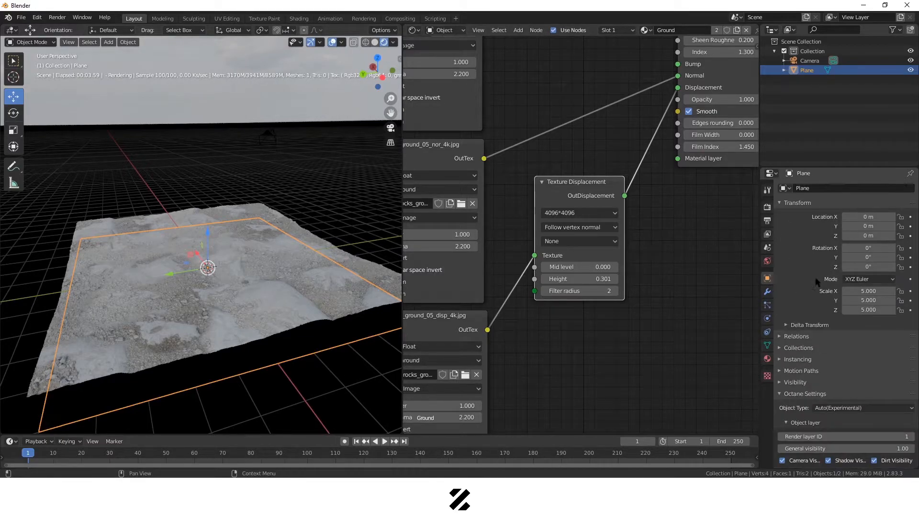
mouse_move(868, 257)
left_mouse_down()
mouse_move(882, 257)
mouse_move(880, 266)
mouse_move(855, 247)
left_mouse_up()
key("ctrl+z")
key("ctrl+z")
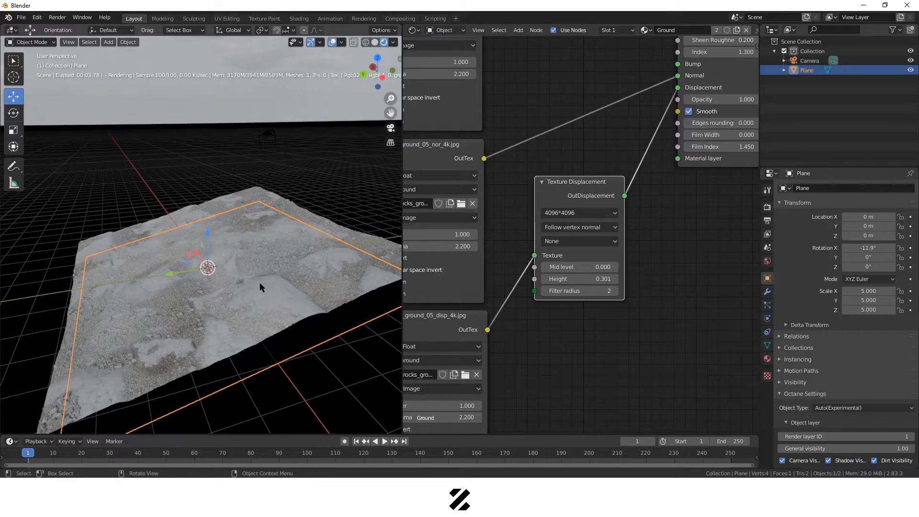
- Deselect the plane and inspect the tilted ground from several angles
middle_click_drag(260, 282, 138, 307)
key("alt+a")
middle_click_drag(219, 289, 249, 241)
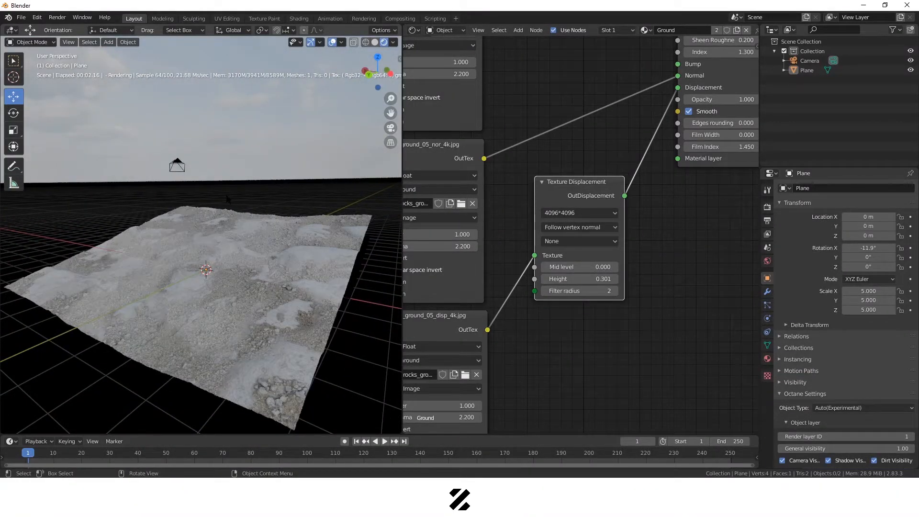
middle_click_drag(216, 232, 192, 229)
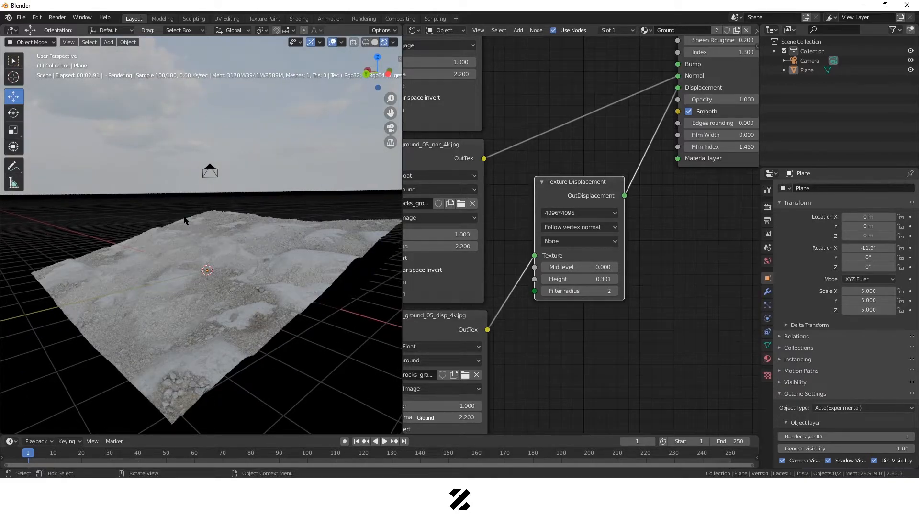
- Add a UV Sphere mesh to the scene at the world origin
left_click(108, 43)
key("shift+a")
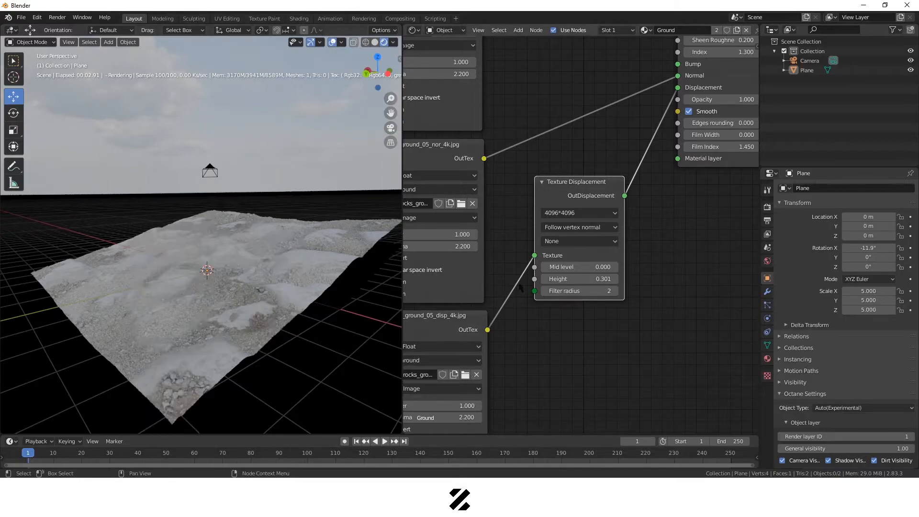
key("shift+a")
mouse_move(178, 231)
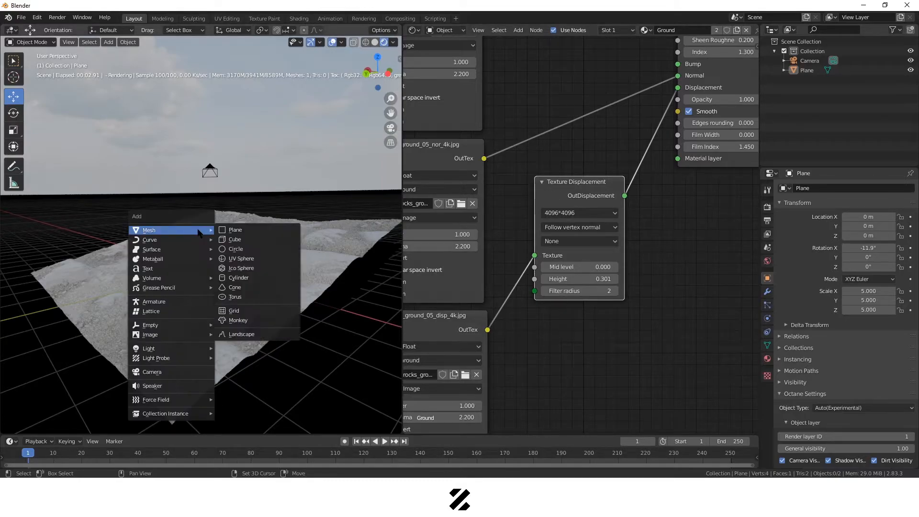
left_click(109, 42)
mouse_move(121, 53)
key("shift+a")
mouse_move(144, 233)
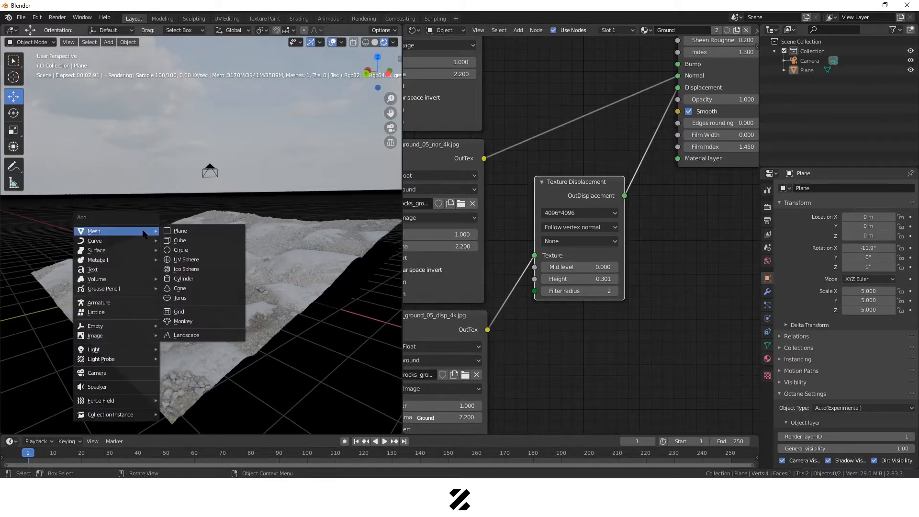
left_click(186, 260)
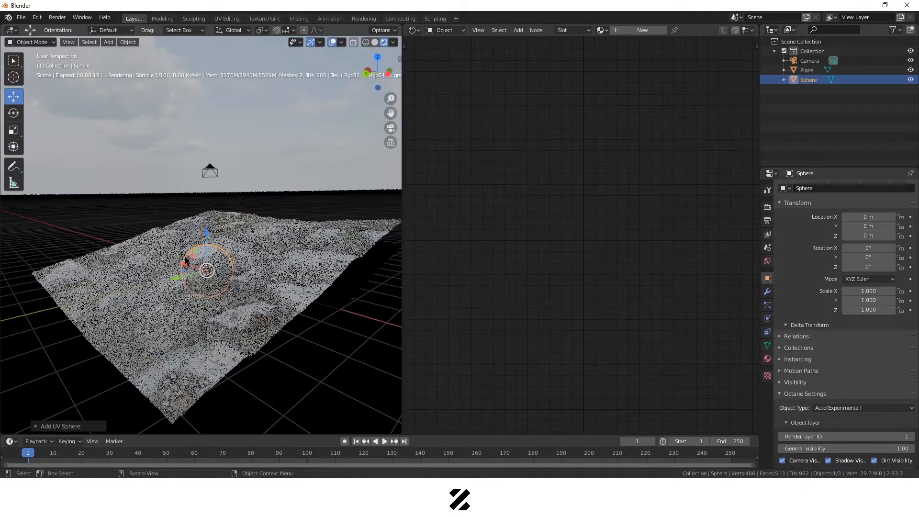
- Move the sphere up about 2.38 m in Z and about 0.54 m along Y above the ground
left_click_drag(208, 228, 205, 163)
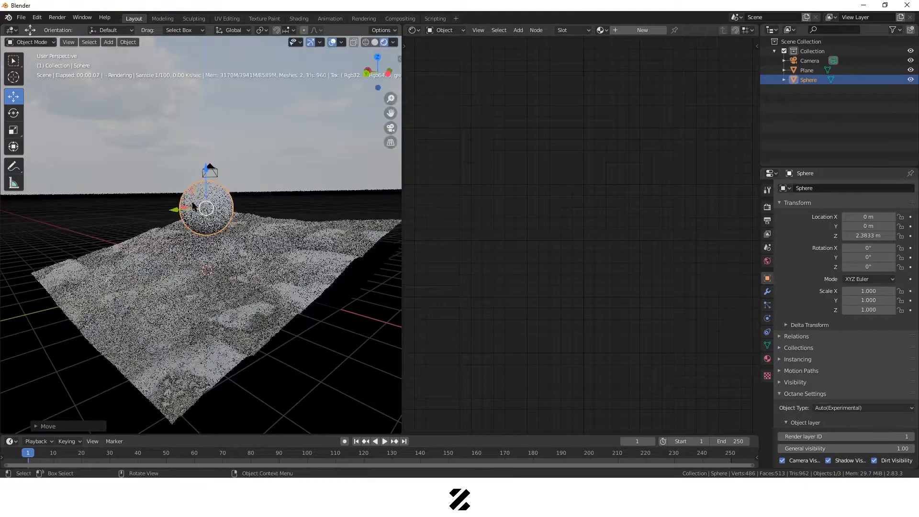
left_click_drag(174, 210, 163, 210)
middle_click_drag(218, 231, 176, 236)
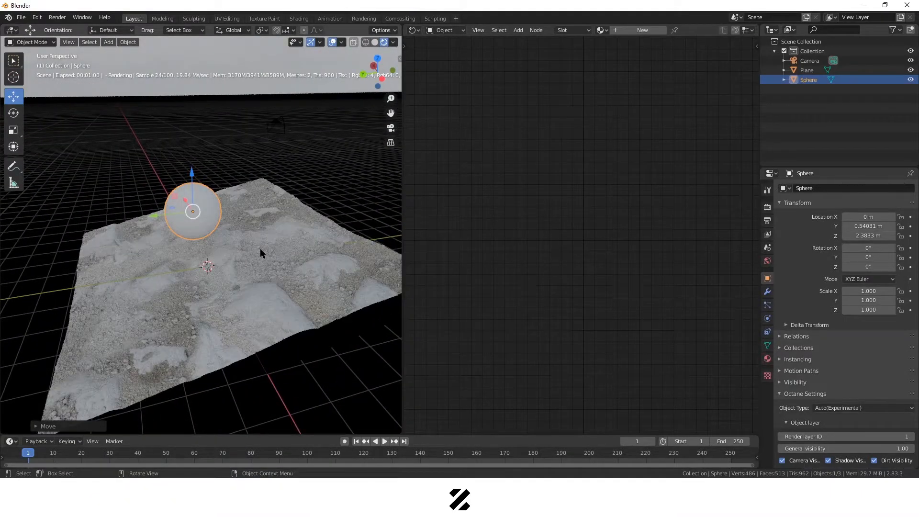
middle_click_drag(226, 248, 197, 241)
scroll(206, 235, "up", 1)
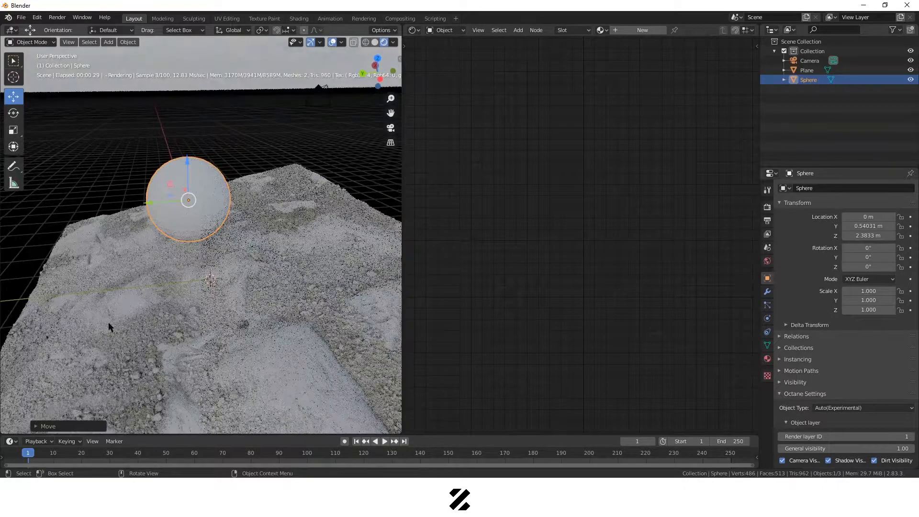
- Check the sphere's Move operation settings and delete the sphere
left_click(39, 426)
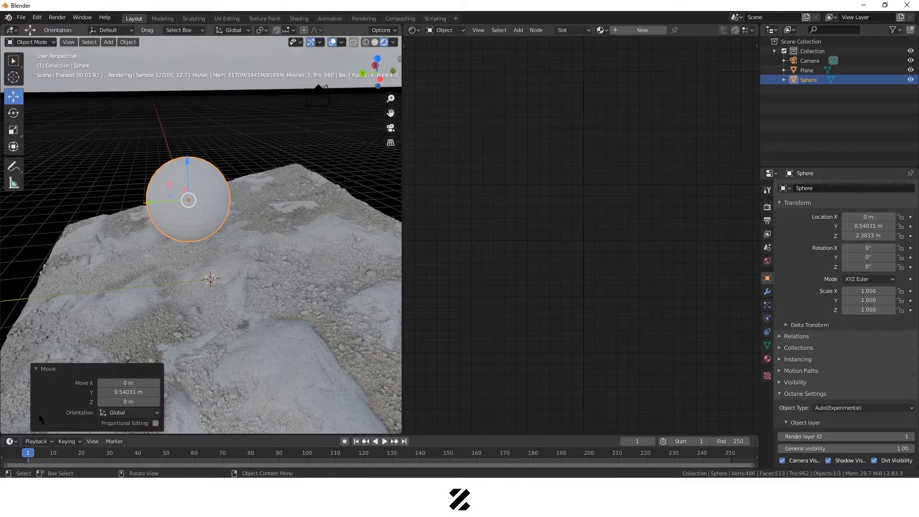
left_click(40, 372)
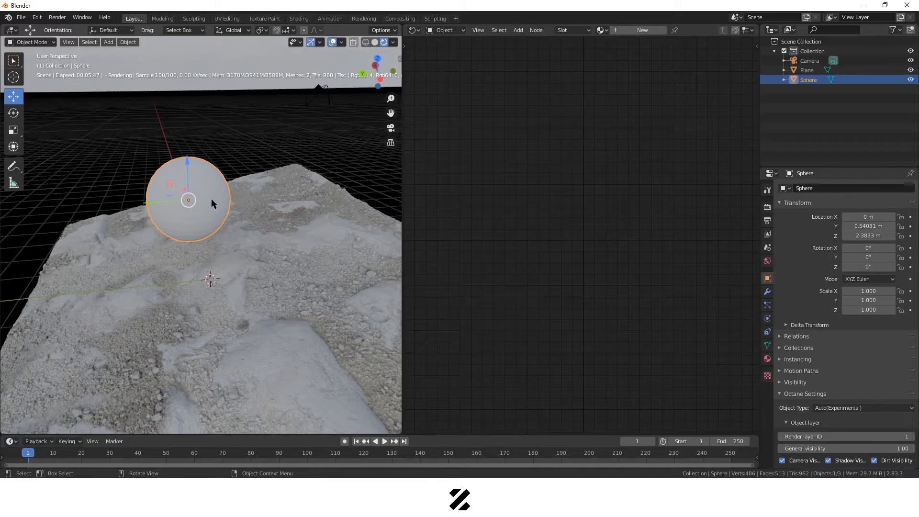
key("Delete")
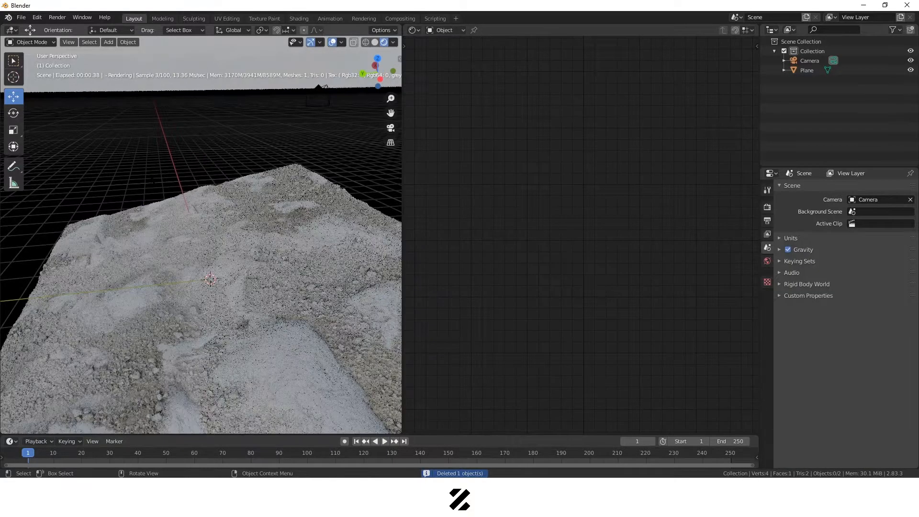
- Hide the ground plane and add a UV Sphere mesh at the world origin
left_click(228, 280)
key("Delete")
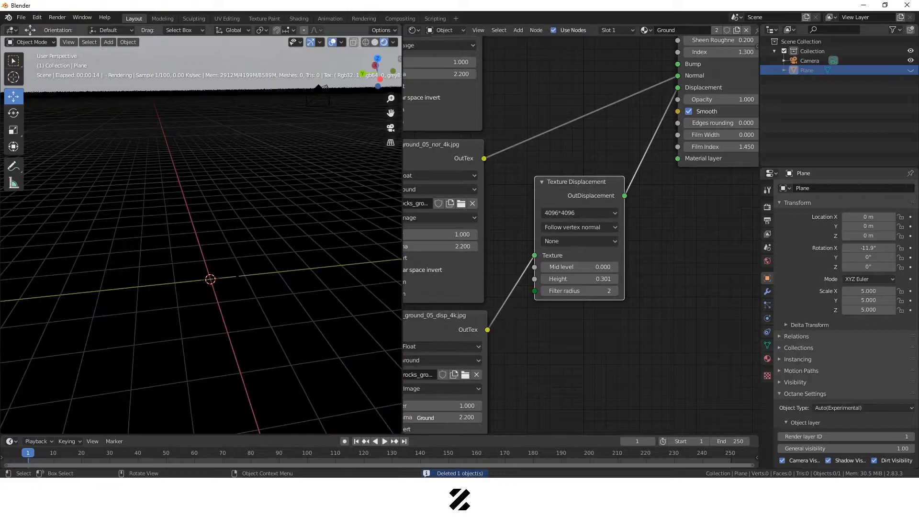
key("shift+a")
mouse_move(158, 212)
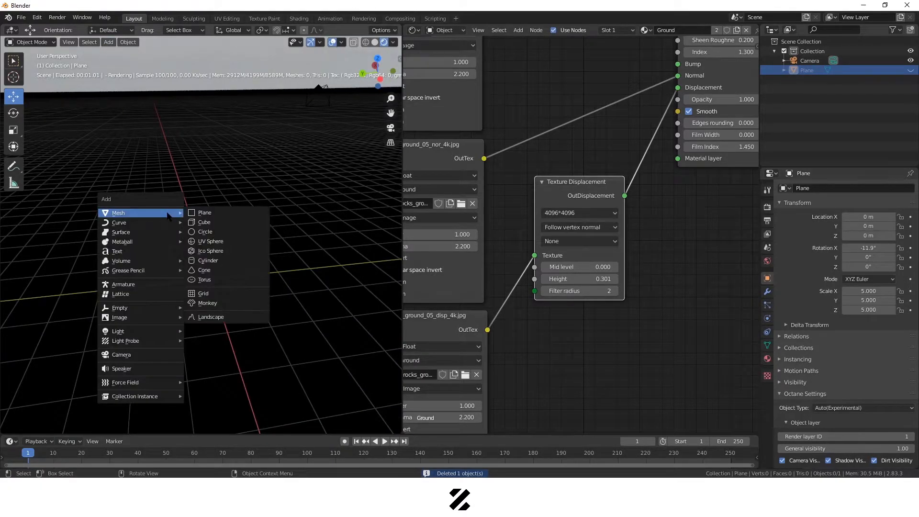
left_click(228, 244)
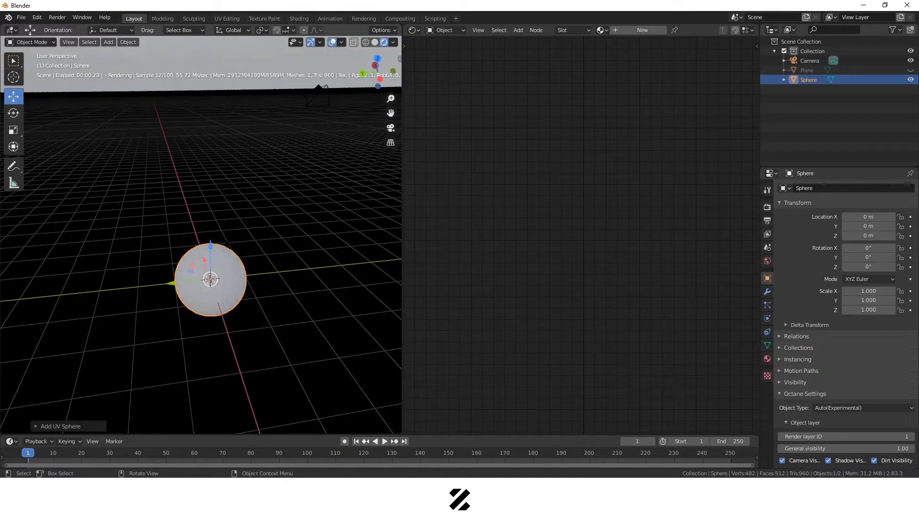
- Inspect the UV sphere's faceted surface up close from several angles
scroll(217, 292, "up", 4)
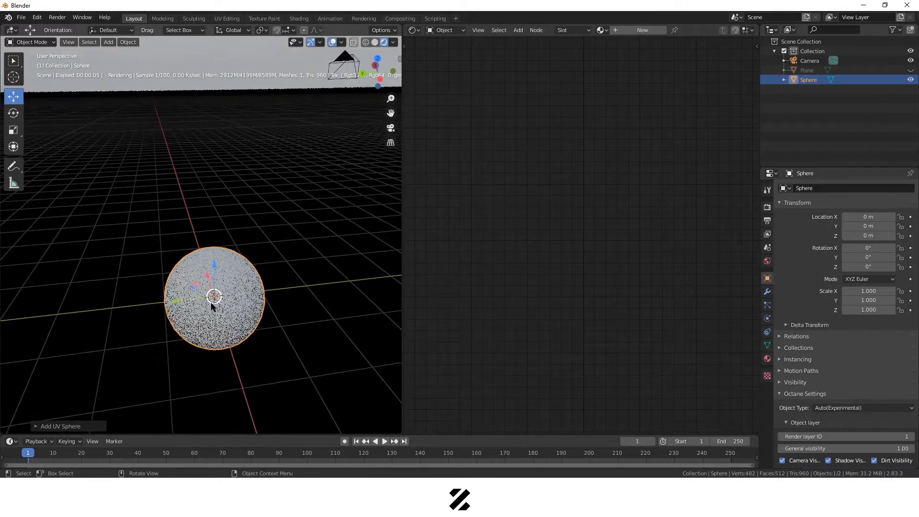
scroll(265, 337, "up", 1)
middle_click_drag(269, 347, 259, 257, "shift")
scroll(267, 294, "up", 3)
scroll(258, 263, "up", 2)
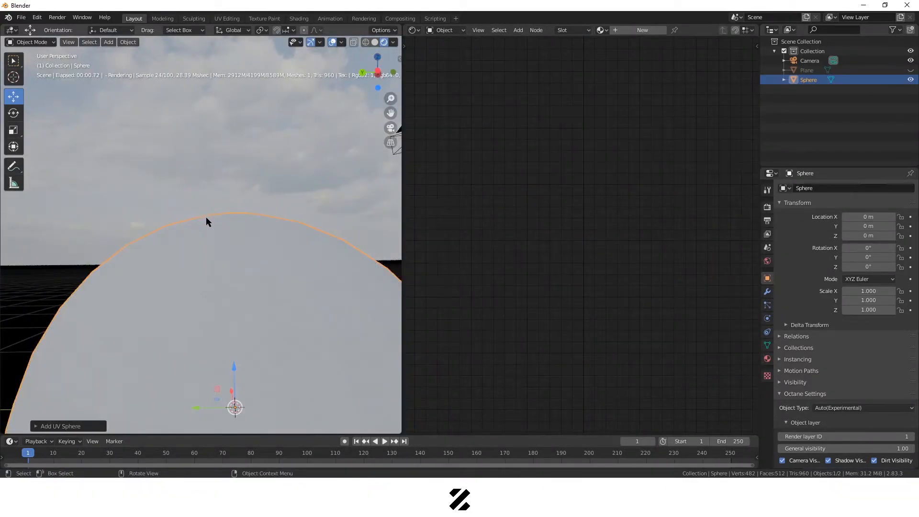
middle_click_drag(272, 321, 313, 355)
scroll(238, 349, "down", 3)
middle_click_drag(237, 352, 260, 404)
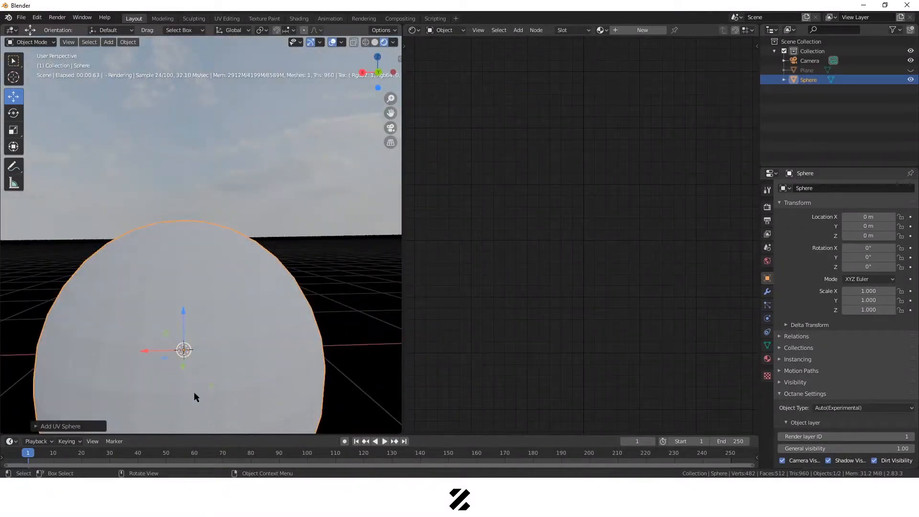
middle_click_drag(156, 363, 193, 313)
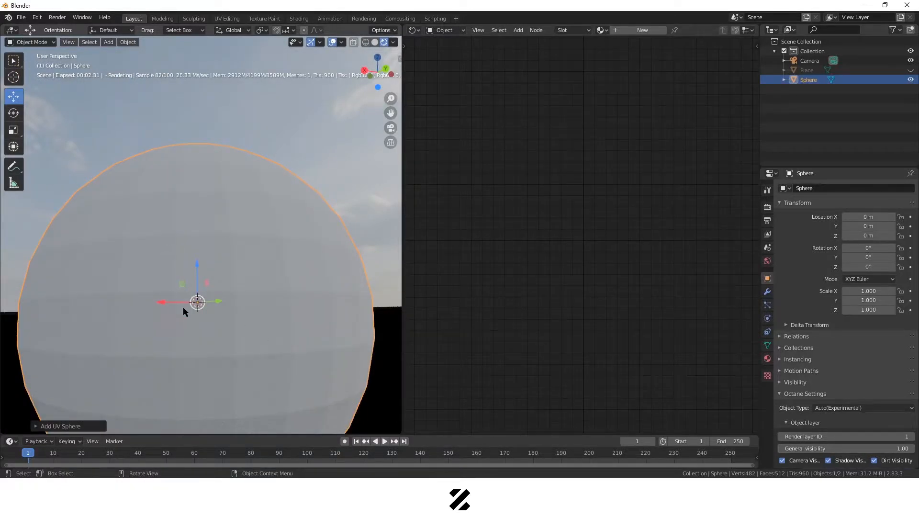
- Examine the sphere's face layout in Edit Mode against its rendered look in Object Mode
key("Tab")
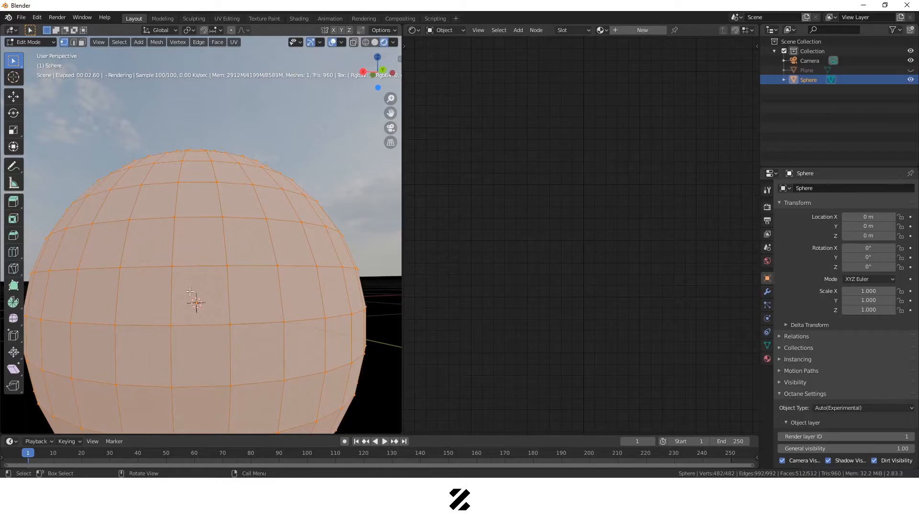
key("Tab")
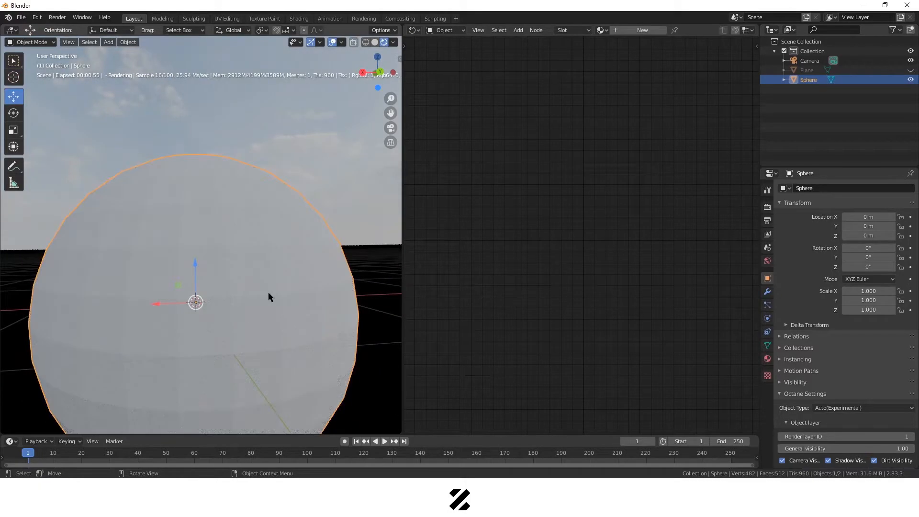
key("Tab")
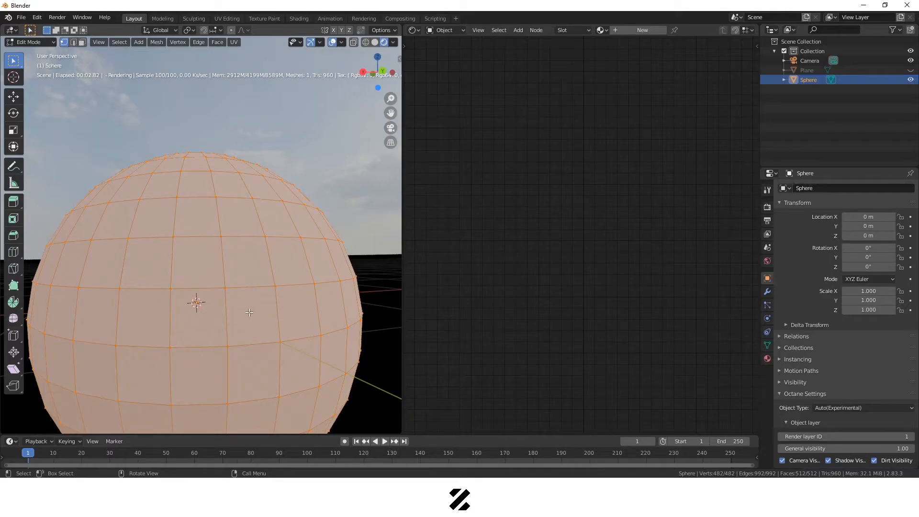
key("Tab")
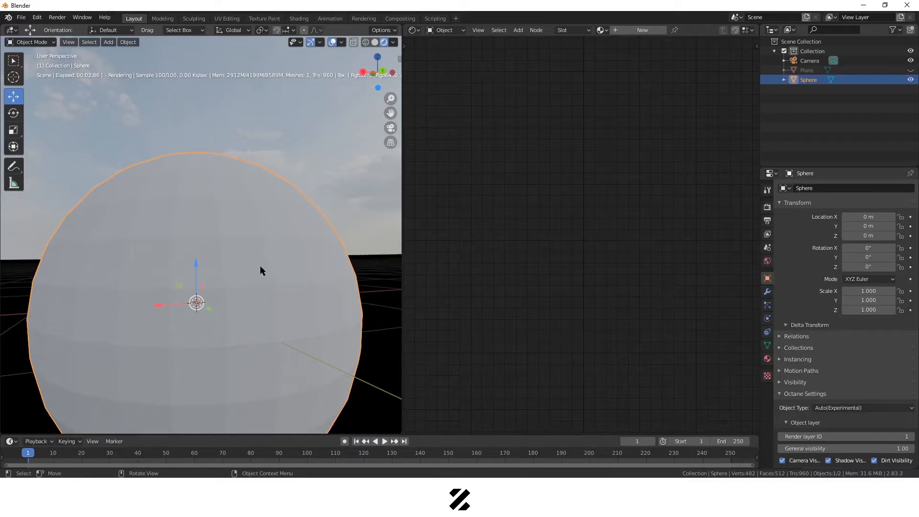
middle_click_drag(245, 300, 244, 301)
- Compare Shade Smooth with Shade Flat on the sphere, check its mesh in between, and leave it flat-shaded
right_click(237, 299)
left_click(237, 298)
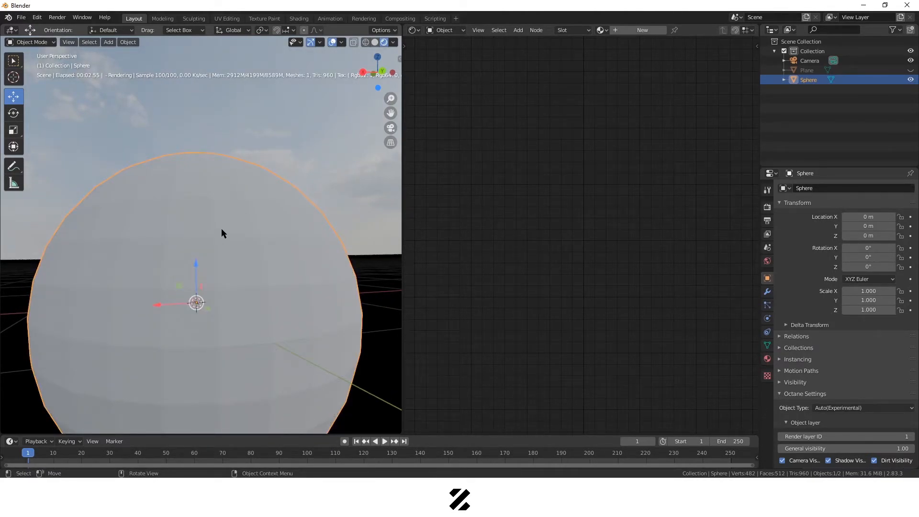
right_click(221, 228)
left_click(177, 230)
key("Tab")
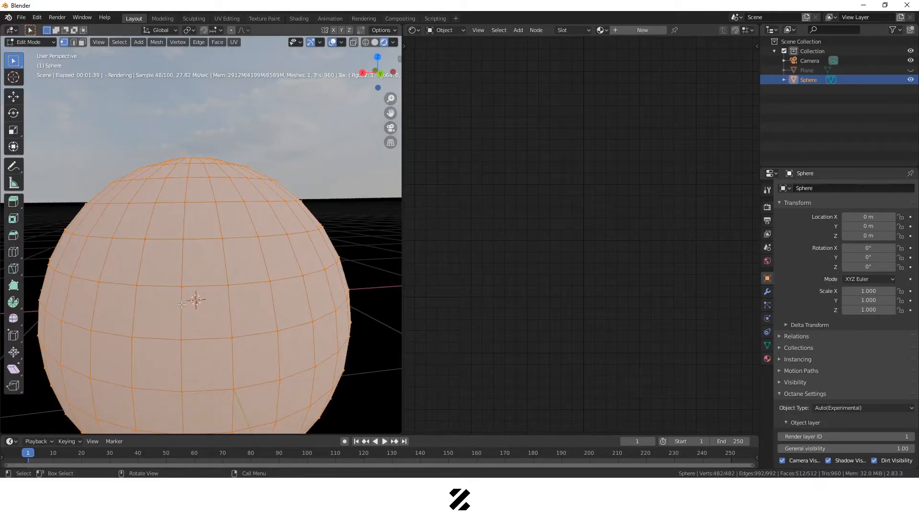
key("Tab")
right_click(226, 266)
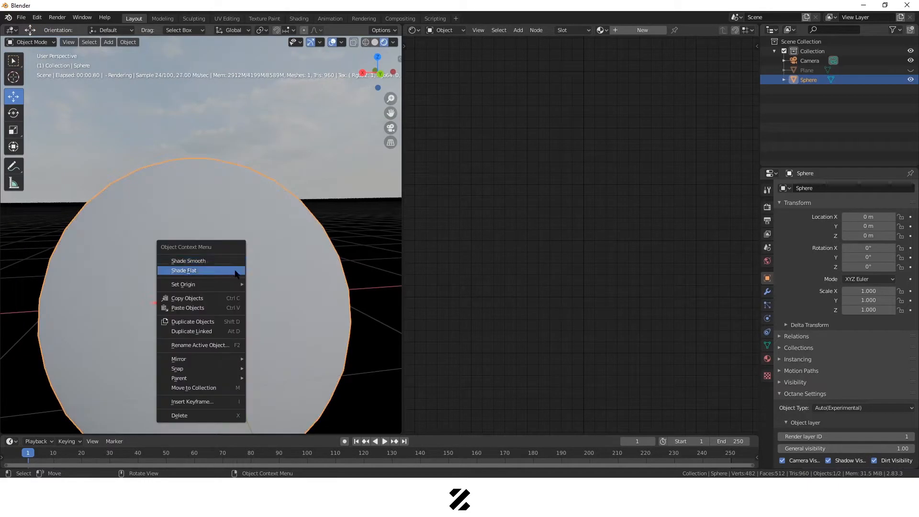
left_click(207, 262)
right_click(205, 263)
left_click(212, 274)
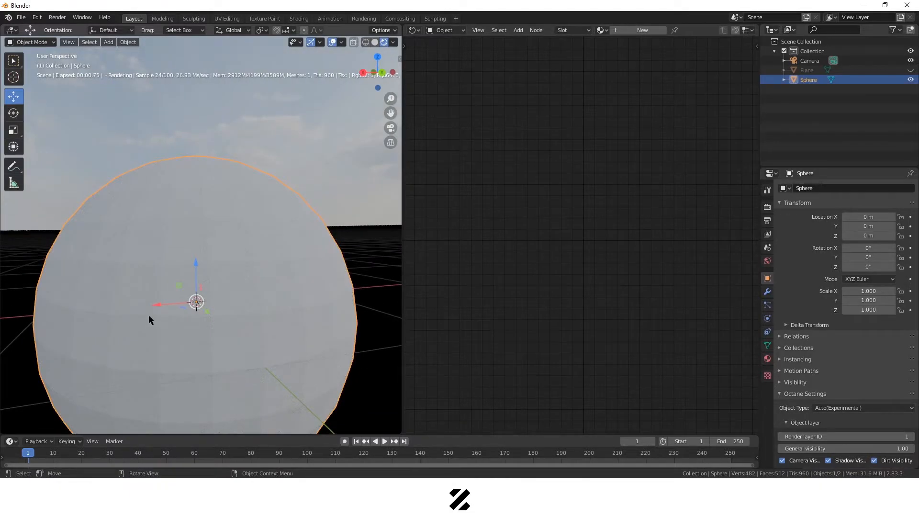
- Delete the sphere and add a fresh UV Sphere at the world origin
key("Delete")
key("shift+a")
mouse_move(165, 240)
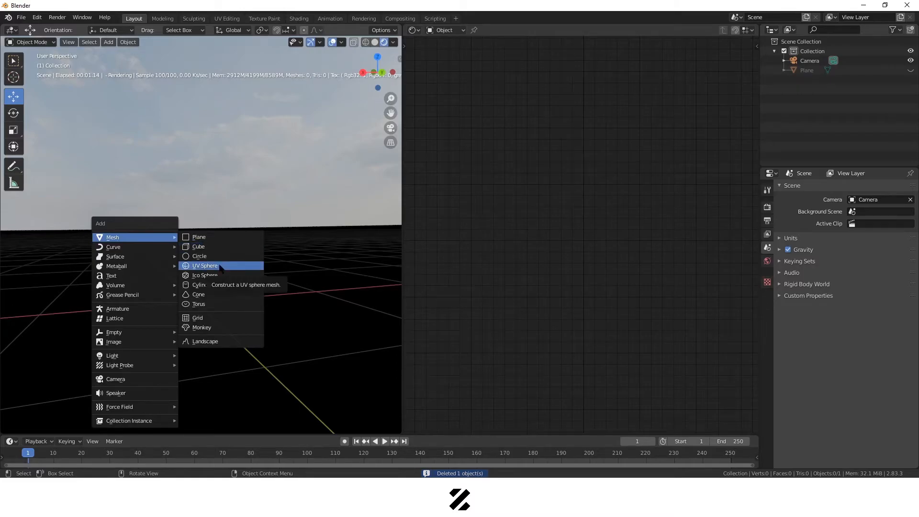
mouse_move(125, 238)
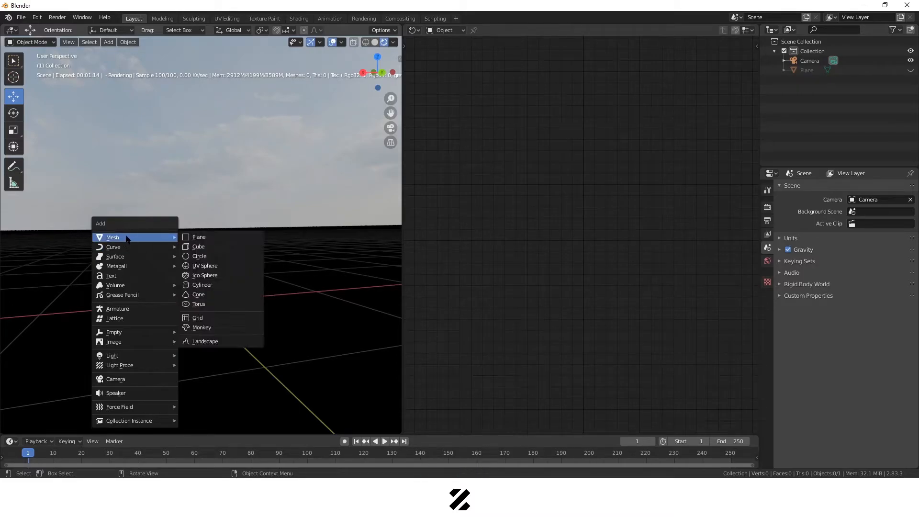
left_click(211, 266)
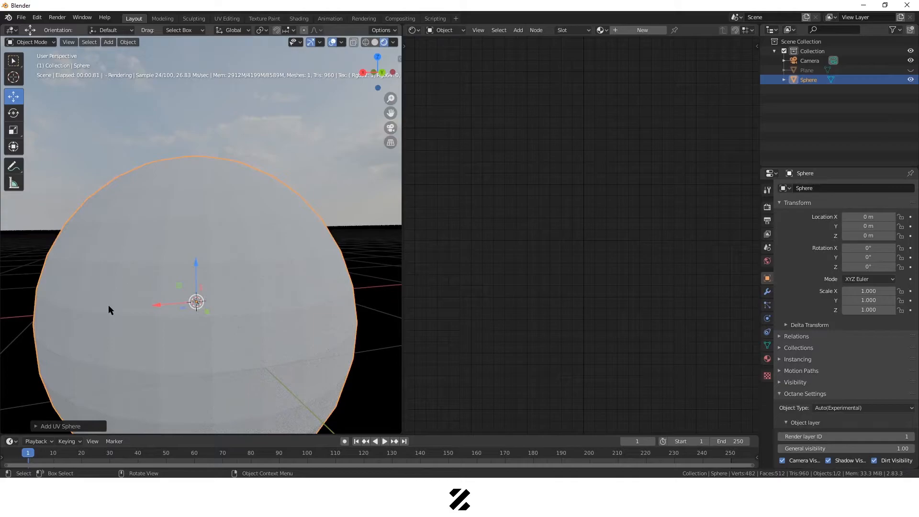
- Raise the new sphere's segments to 106 and try its rings at 73, 16 and 30
left_click(42, 426)
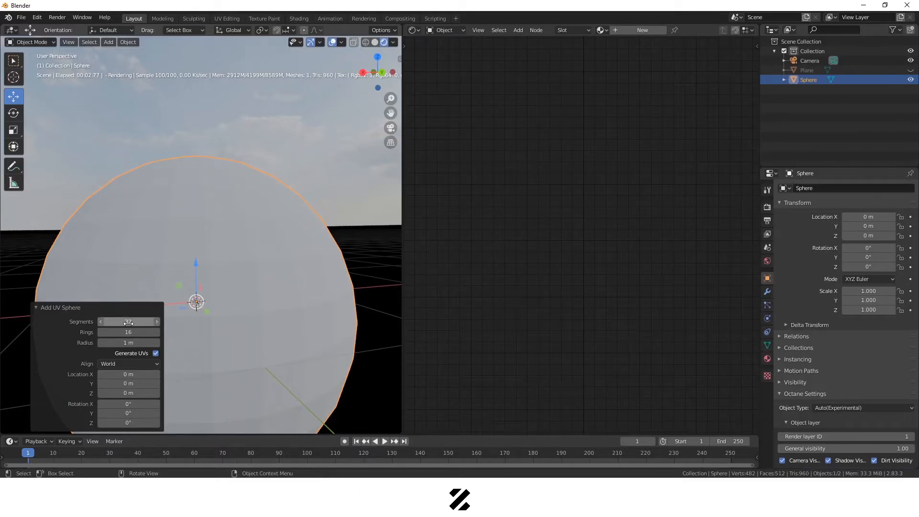
left_click_drag(129, 321, 176, 331)
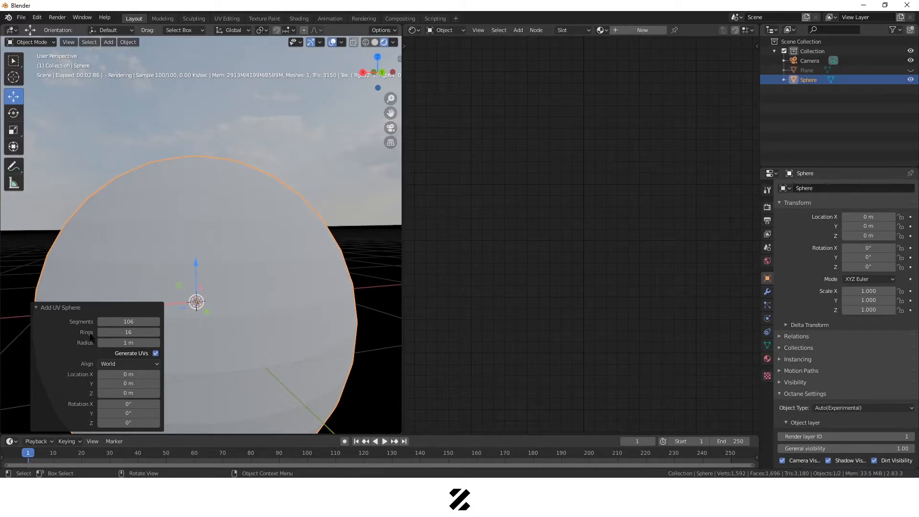
left_click_drag(99, 335, 175, 338)
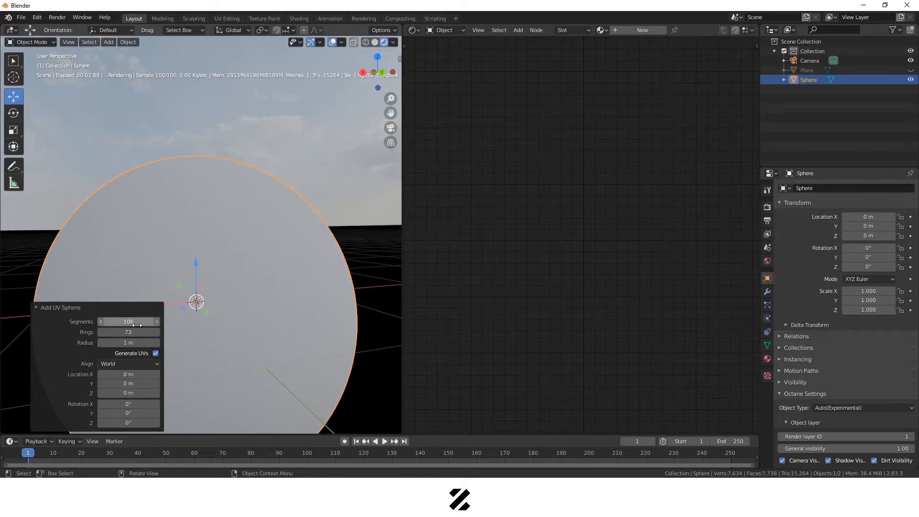
left_click_drag(108, 328, 100, 325)
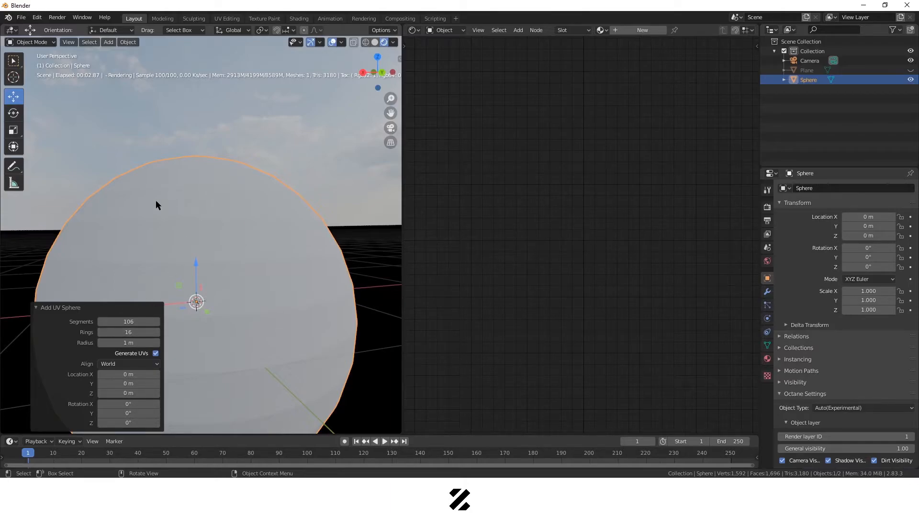
left_click_drag(130, 332, 144, 337)
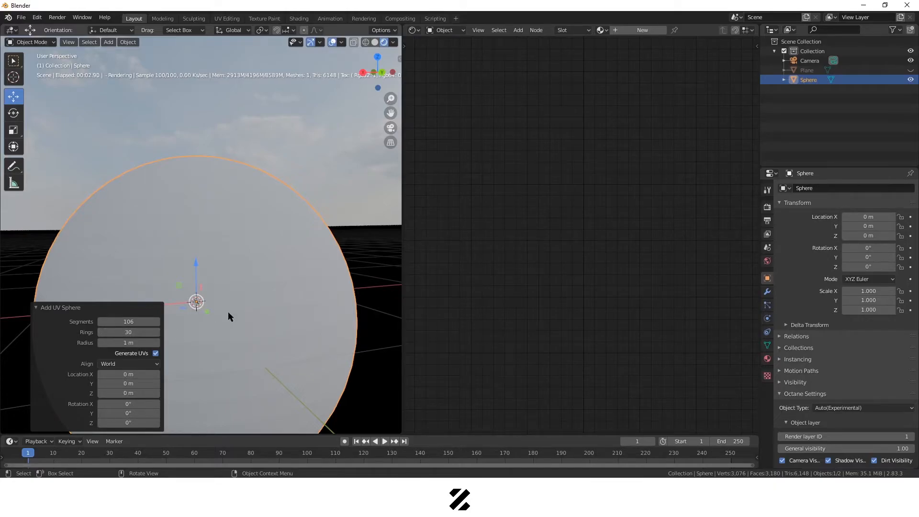
- Set the sphere's rings back to 16 and its segments to 32
left_click(134, 333)
type("10")
left_click(135, 324)
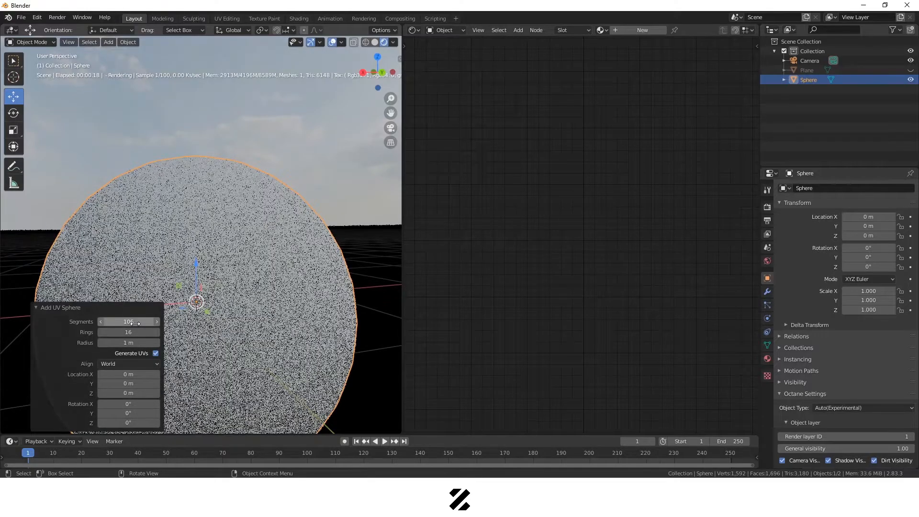
left_click(135, 324)
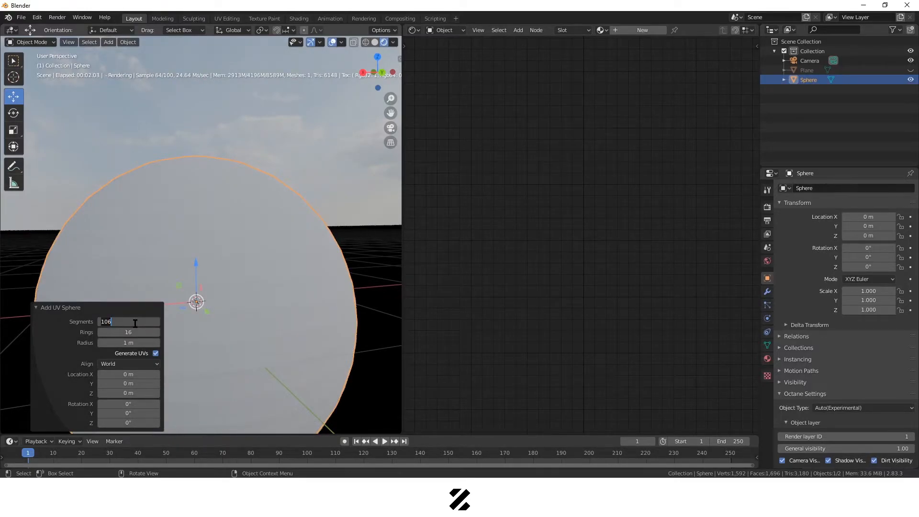
type("32")
key("Return")
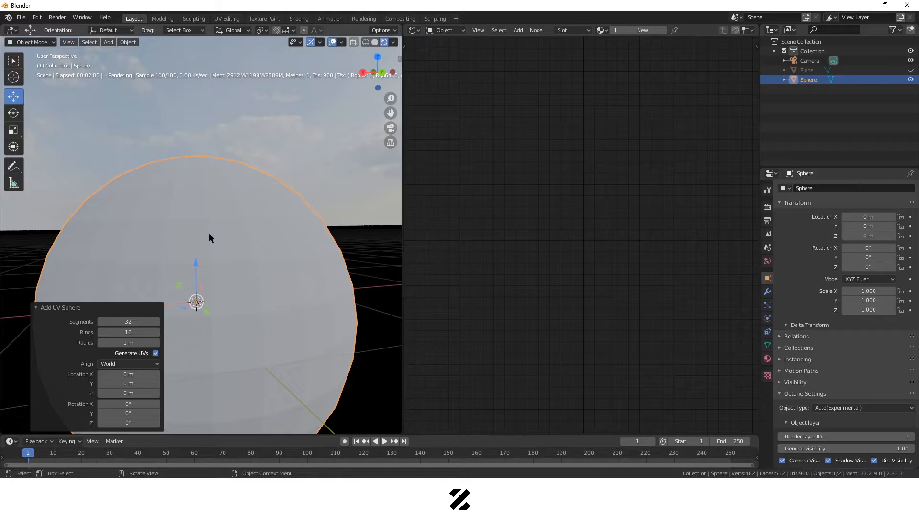
- Set the sphere to 30 rings and 50 segments and check its mesh in Edit Mode
left_click(135, 334)
key("Return")
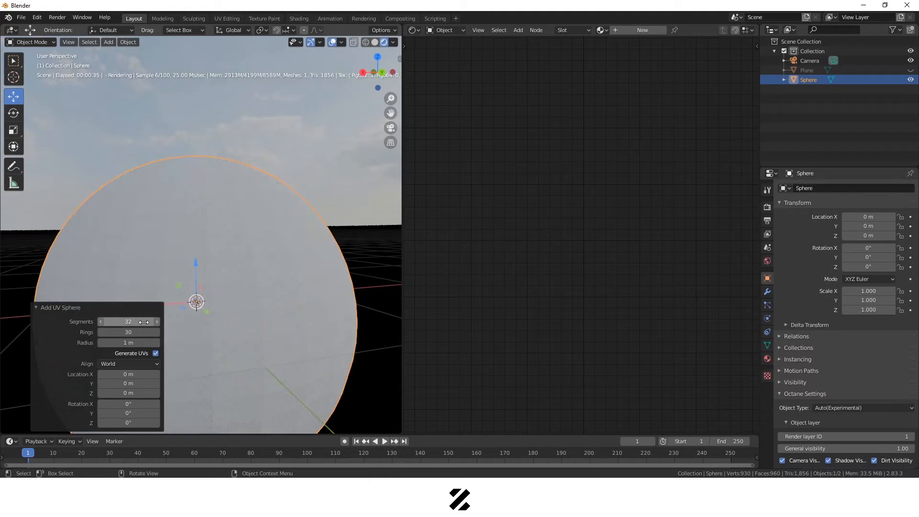
left_click(143, 322)
type("50")
key("Return")
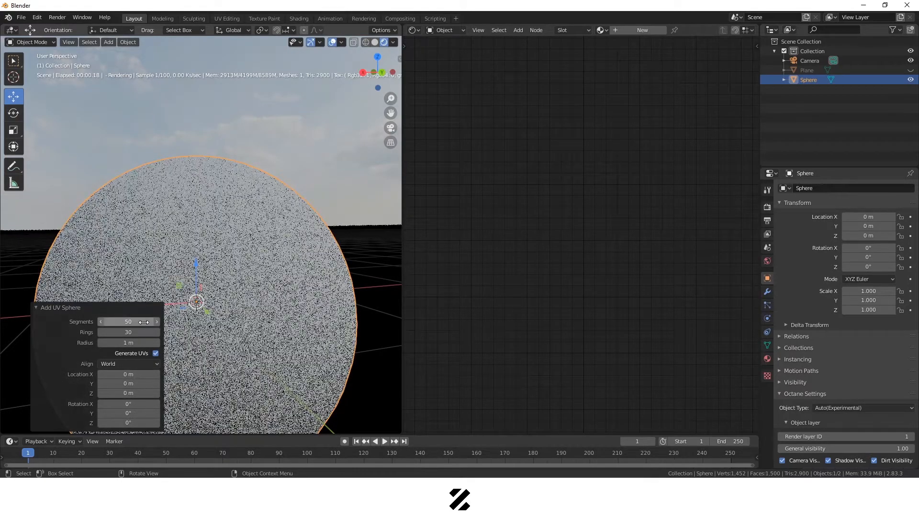
key("Tab")
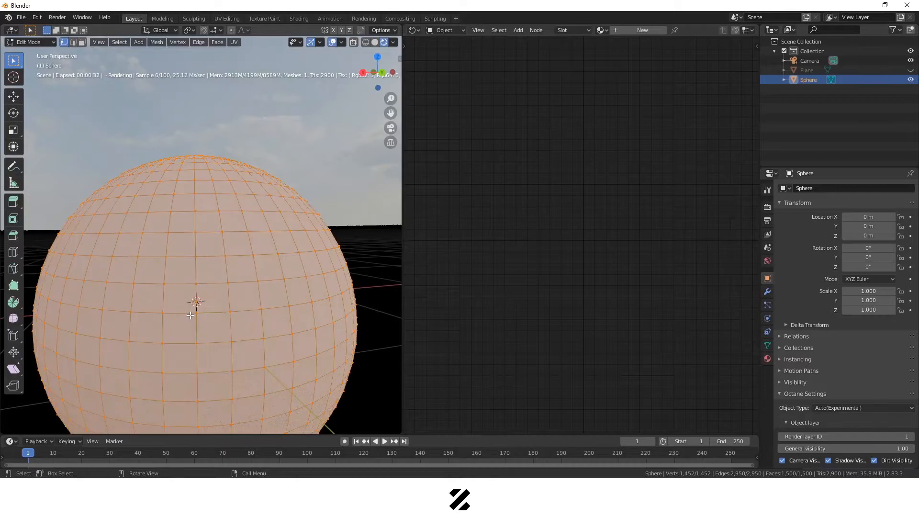
key("Tab")
- Compare smooth and flat shading on the 50-segment sphere and view it from several angles
right_click(199, 249)
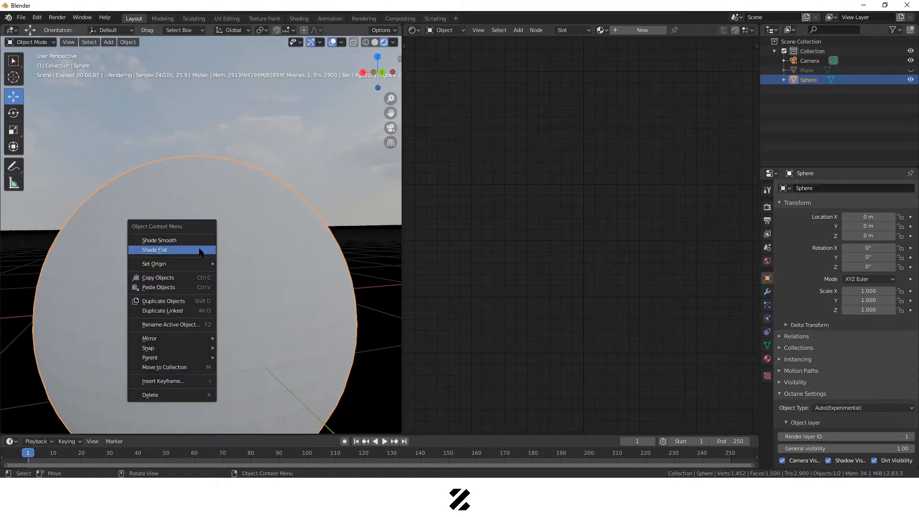
left_click(190, 242)
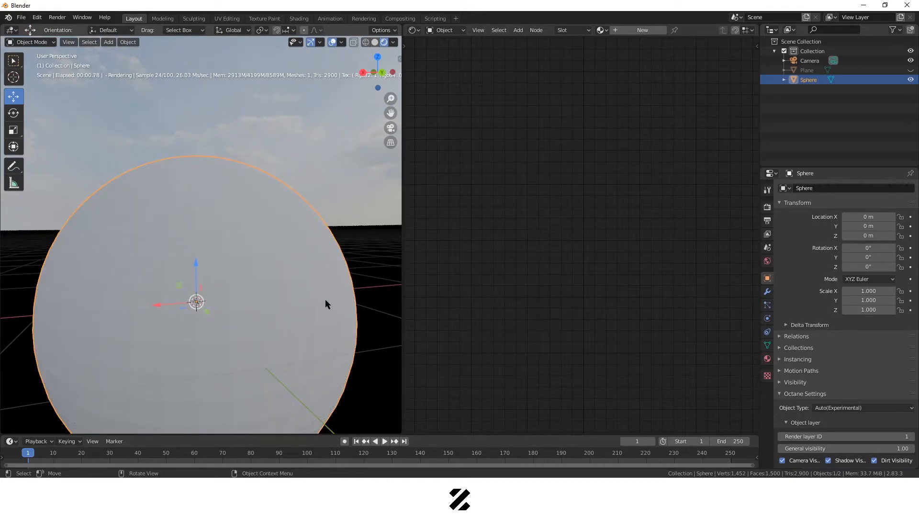
right_click(242, 256)
left_click(243, 258)
middle_click_drag(271, 320, 222, 284)
scroll(222, 284, "down", 2)
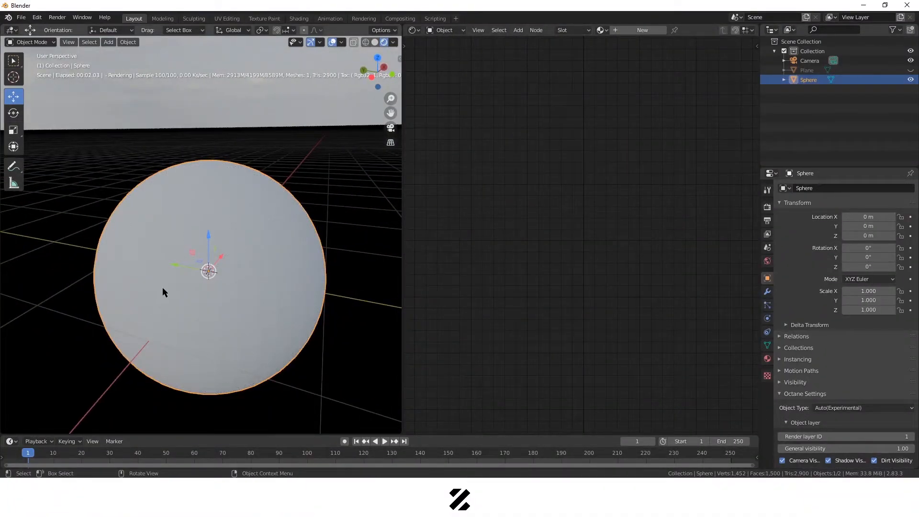
right_click(260, 311)
left_click(250, 310)
middle_click_drag(178, 314, 205, 274)
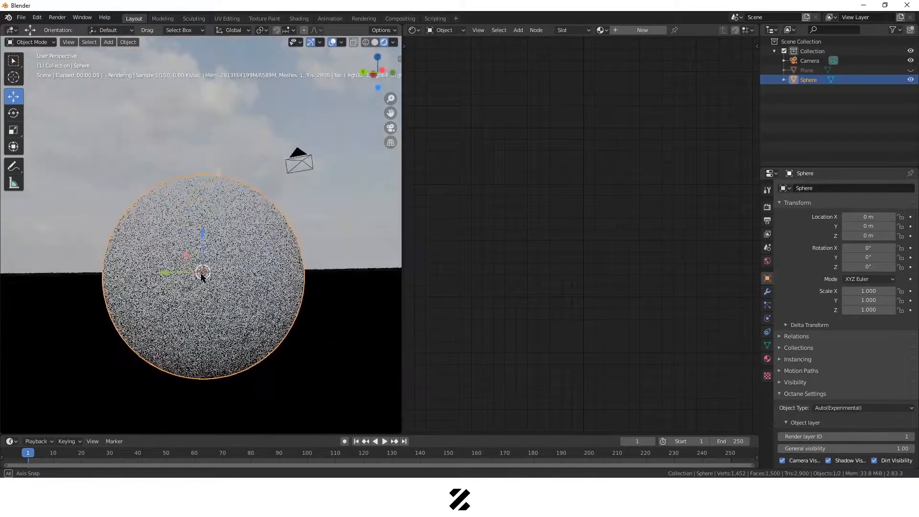
middle_click_drag(255, 294, 263, 270)
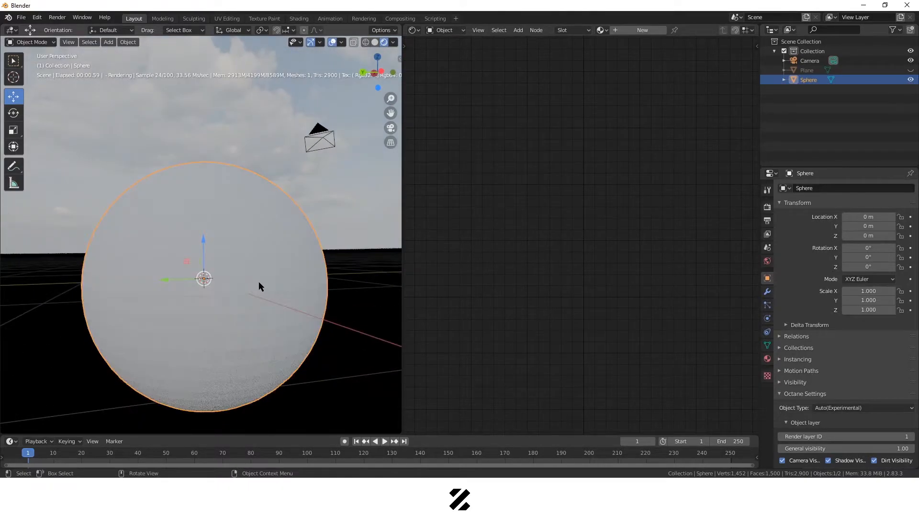
- Delete the current sphere and add a fresh UV sphere at the world origin
key("Delete")
key("shift+a")
mouse_move(232, 282)
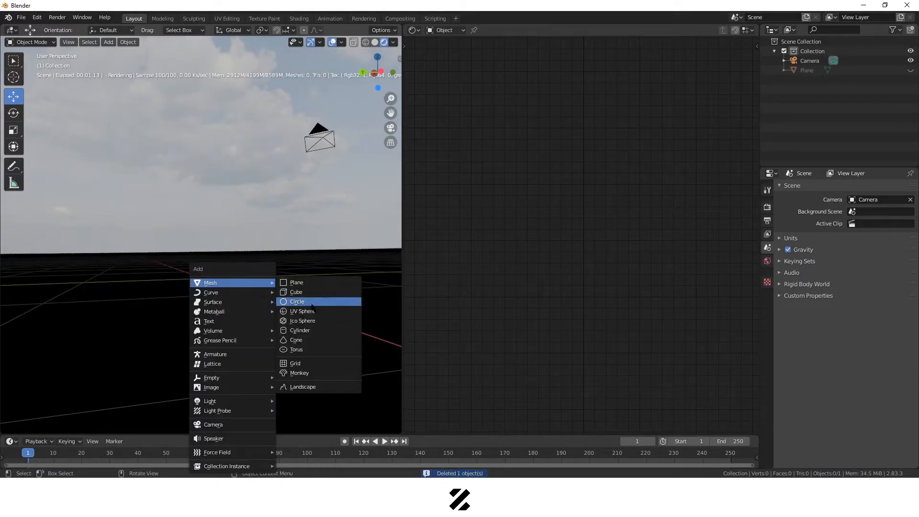
left_click(315, 315)
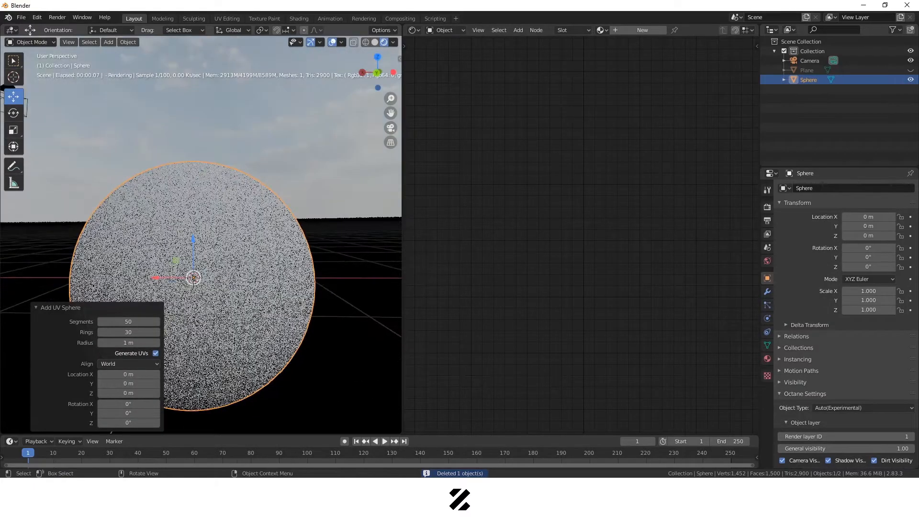
middle_click_drag(240, 335, 259, 335)
middle_click_drag(258, 334, 292, 325, "shift")
scroll(280, 329, "up", 1)
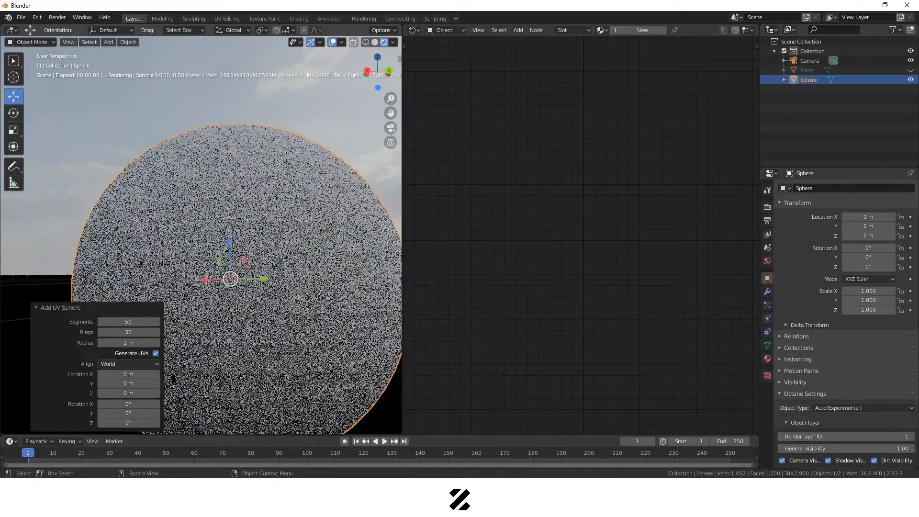
- Set the new sphere's segments to 32 and its rings to 16
left_click(143, 321)
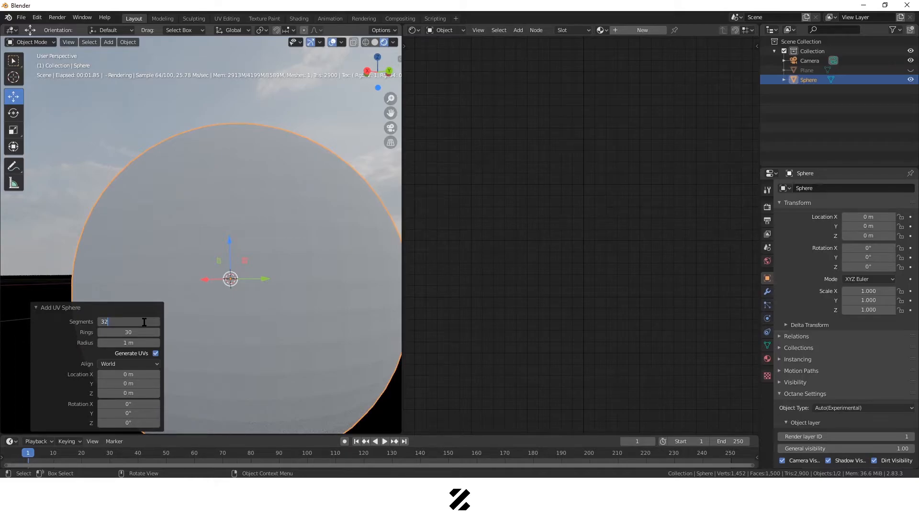
type("32")
key("Return")
left_click(144, 335)
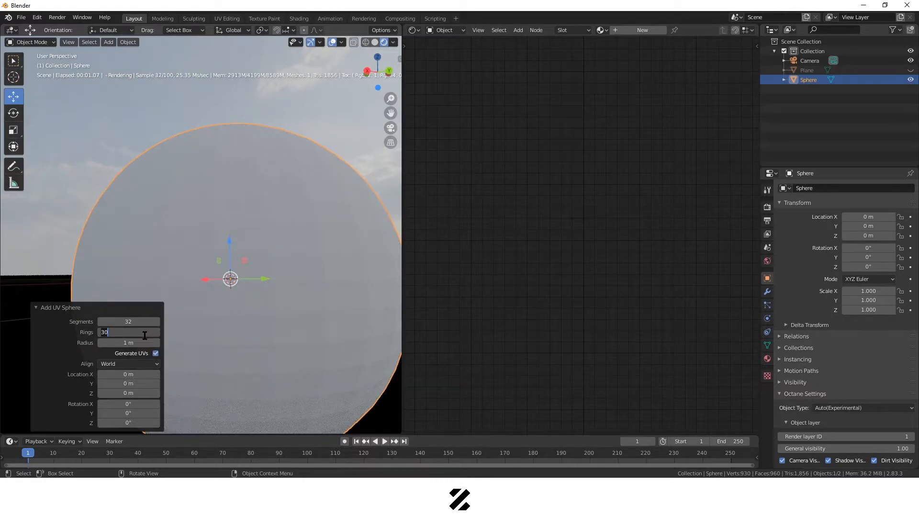
type("16")
key("Return")
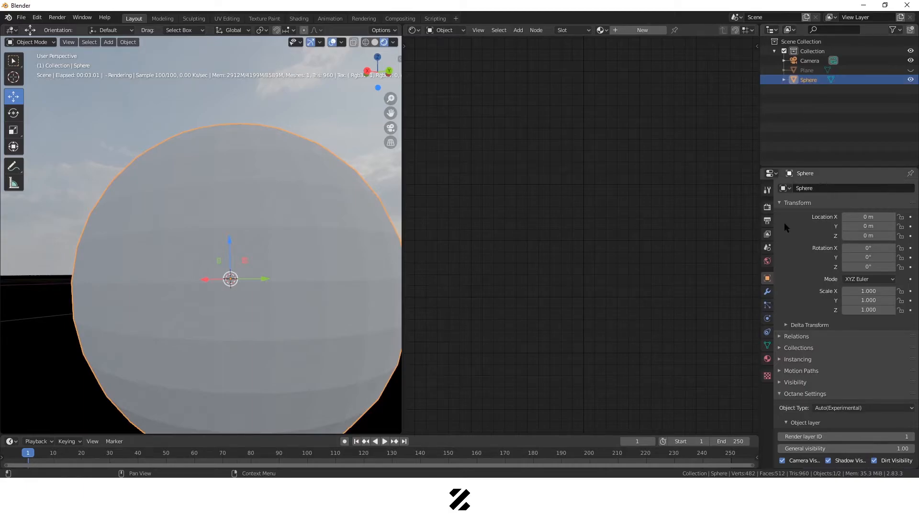
- Add a Subdivision Surface modifier to the sphere and compare its base mesh in Edit Mode with the smoothed result
left_click(768, 293)
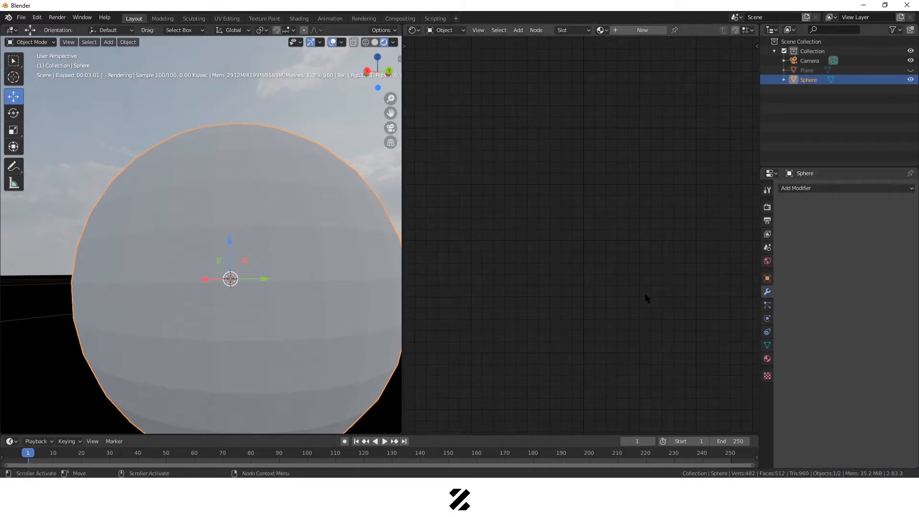
left_click(824, 189)
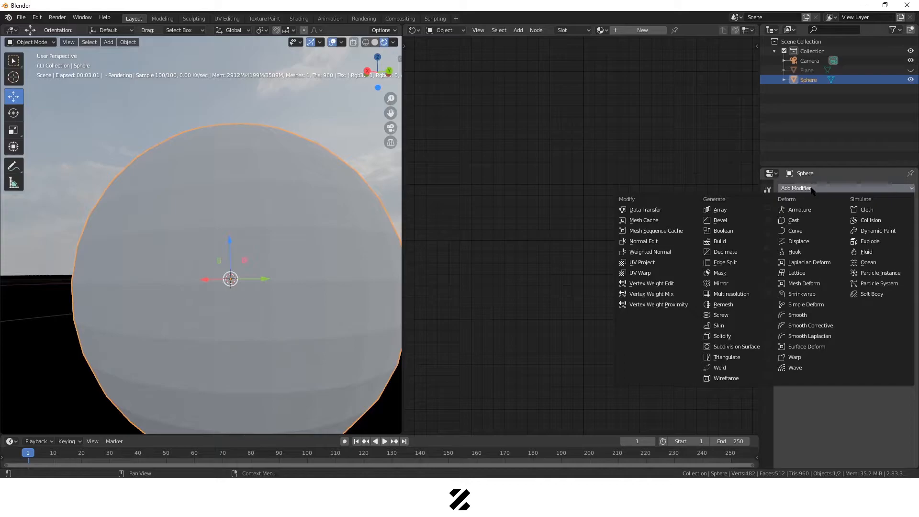
left_click(738, 347)
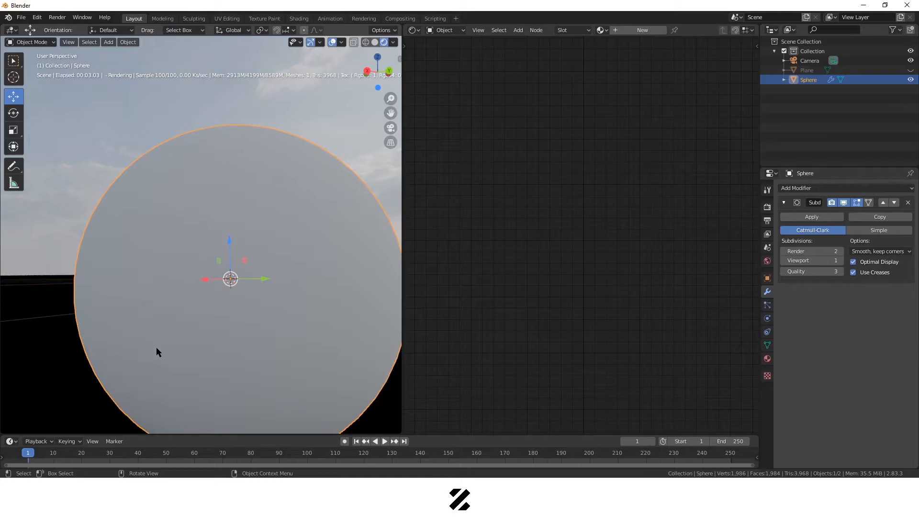
key("Tab")
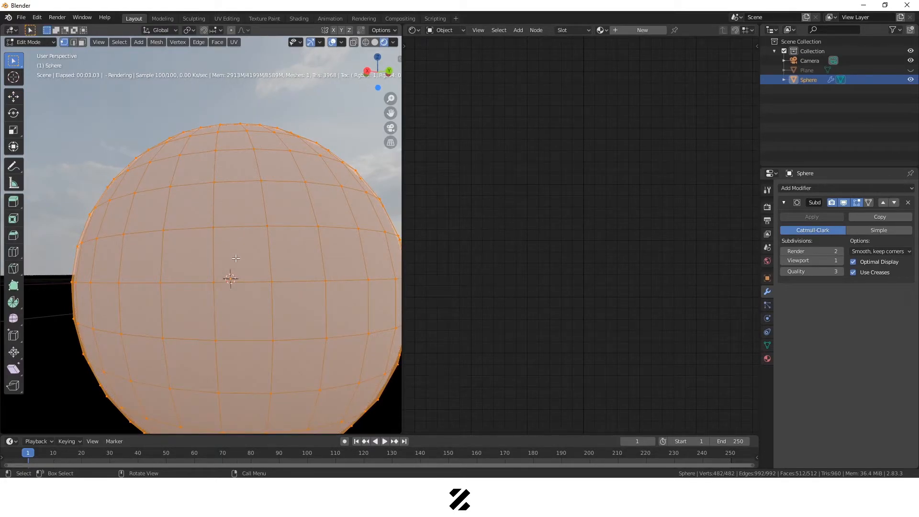
key("Tab")
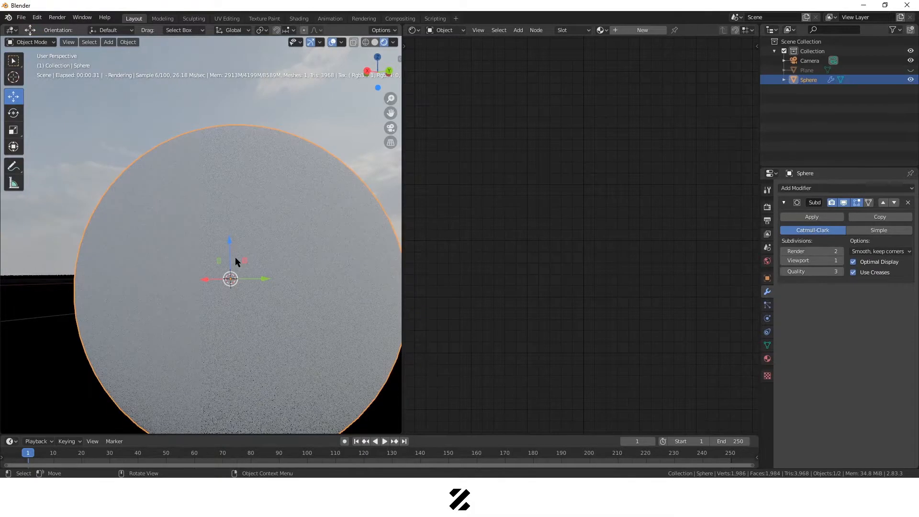
middle_click_drag(299, 291, 257, 278)
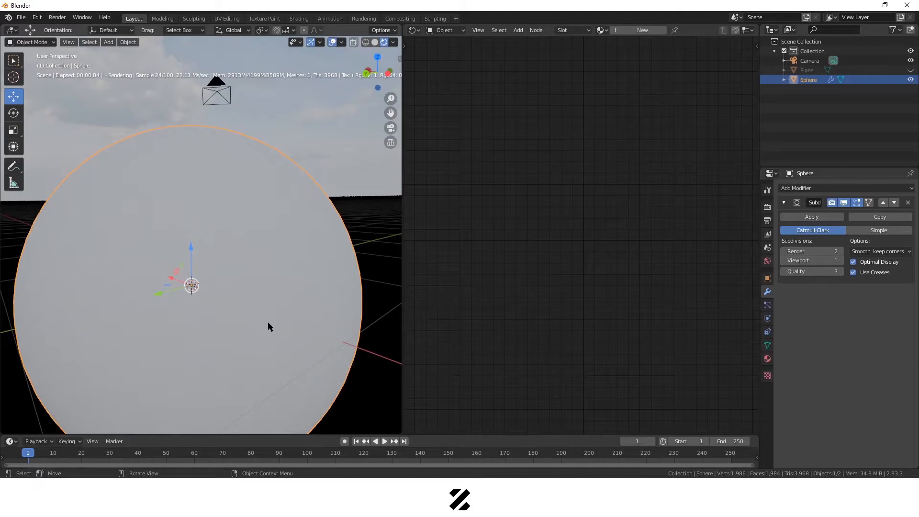
middle_click_drag(244, 309, 261, 302, "shift")
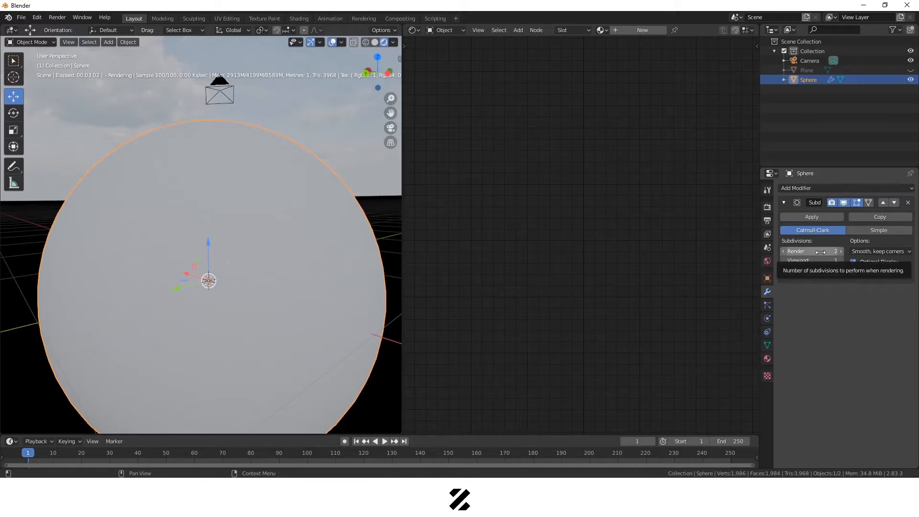
- Try the sphere's viewport subdivision levels at 0 and 5, inspecting the outline and the base mesh in Edit Mode
left_click_drag(819, 261, 804, 261)
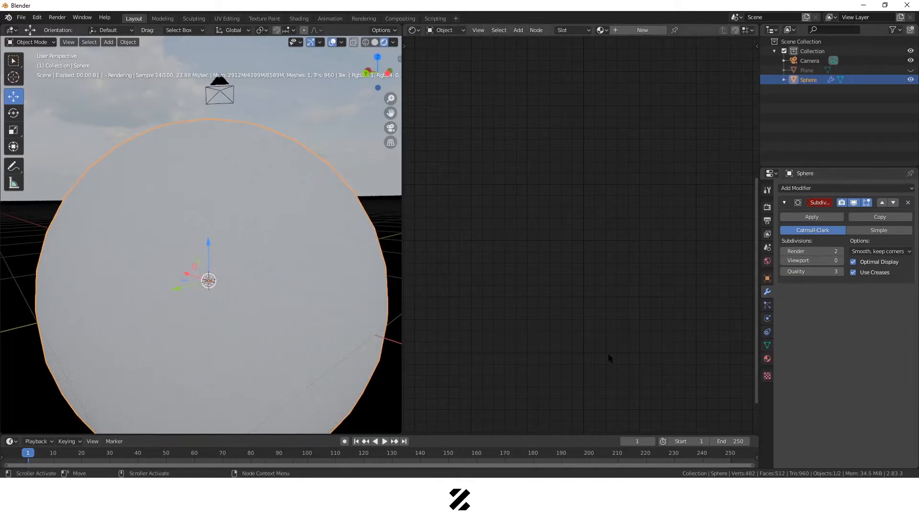
middle_click_drag(165, 298, 214, 125)
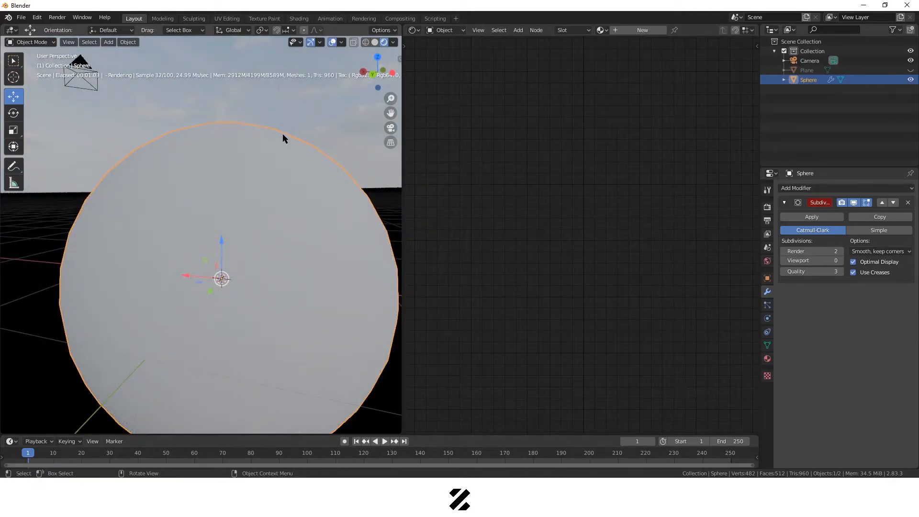
middle_click_drag(340, 296, 314, 299)
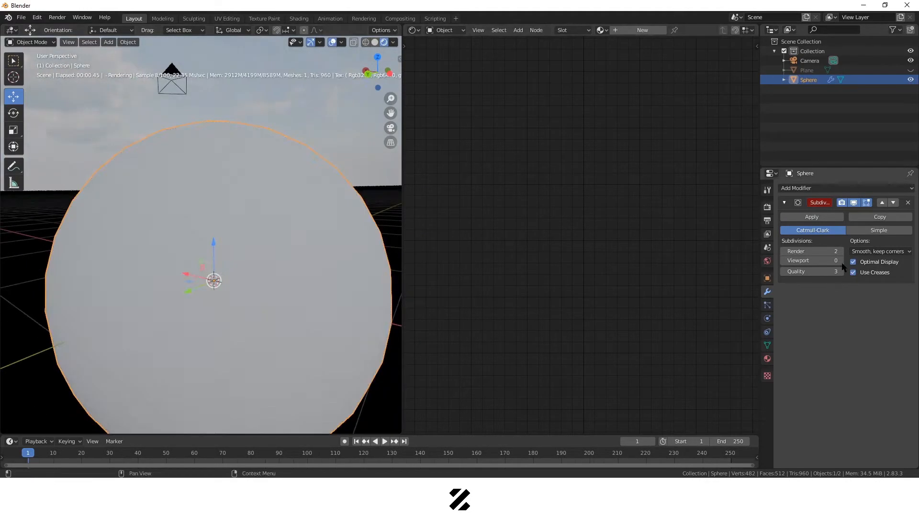
left_click(826, 262)
type("5")
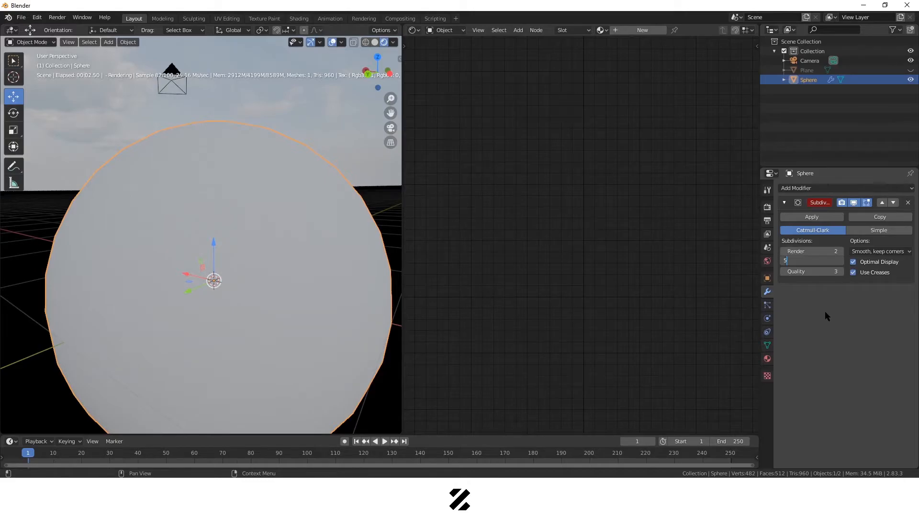
key("Return")
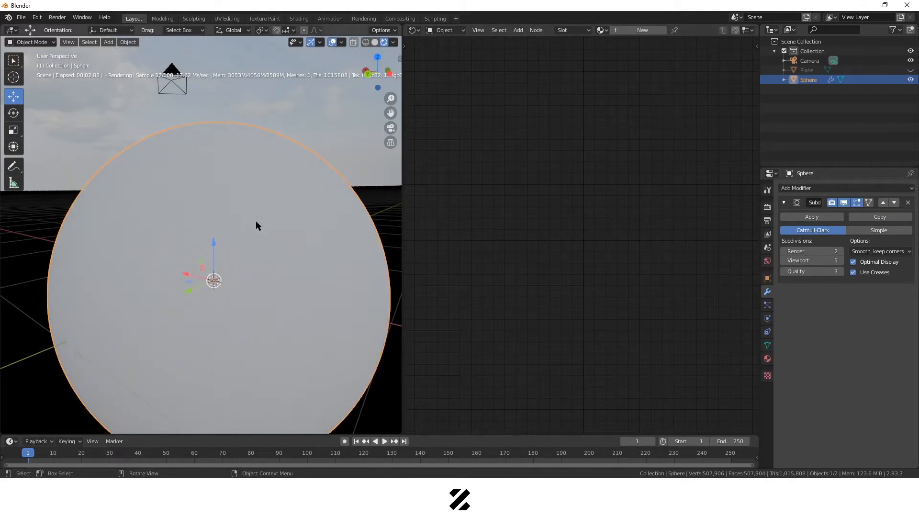
key("Tab")
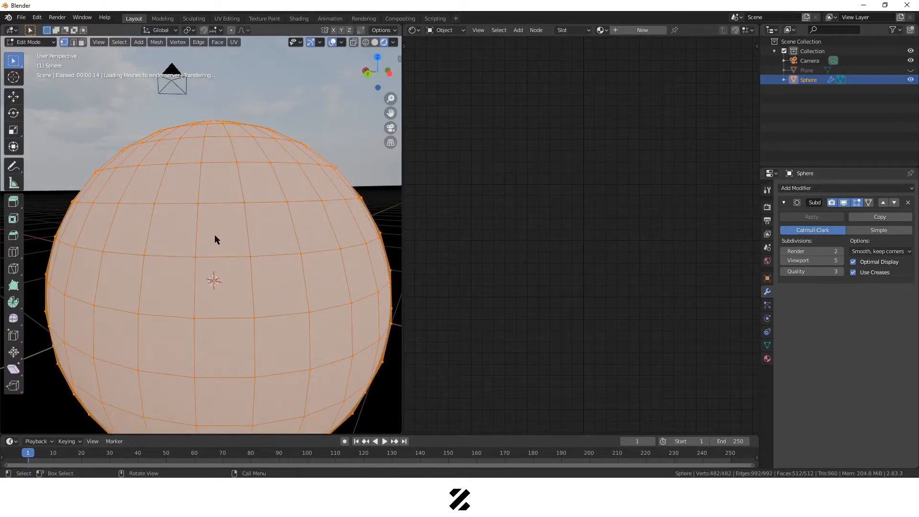
key("Tab")
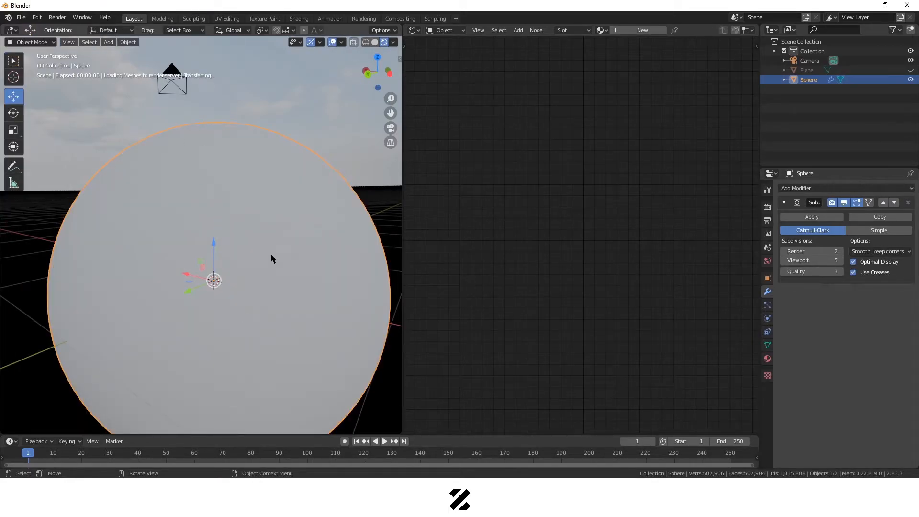
- Set the modifier's viewport subdivisions back to 1, keeping render subdivisions at 2
left_click(815, 261)
type("1")
key("Return")
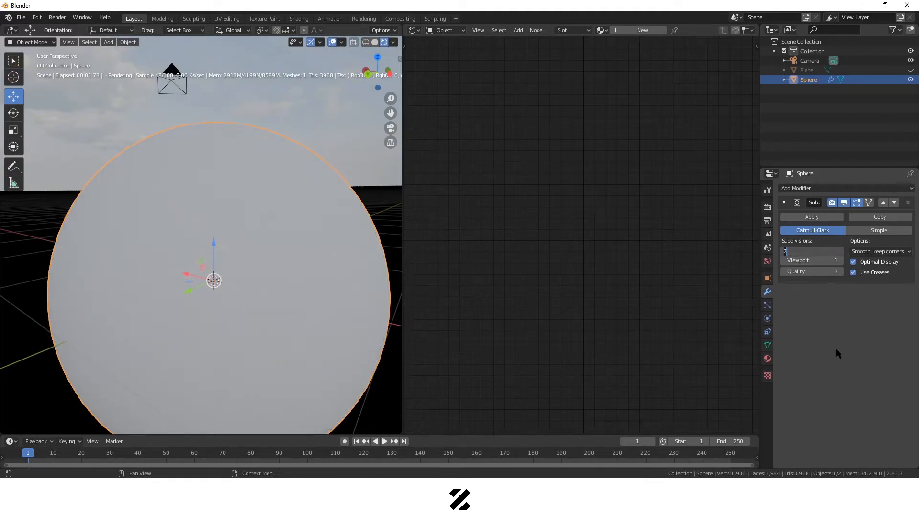
left_click(826, 250)
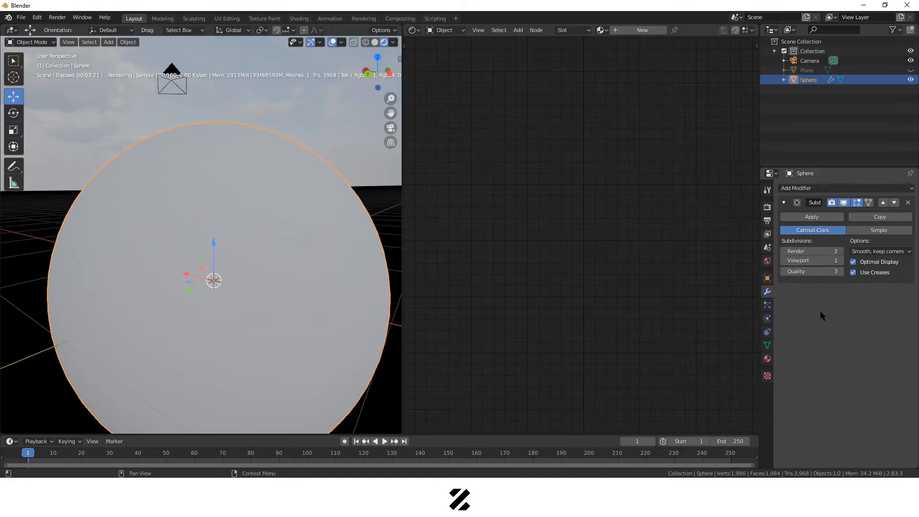
key("Return")
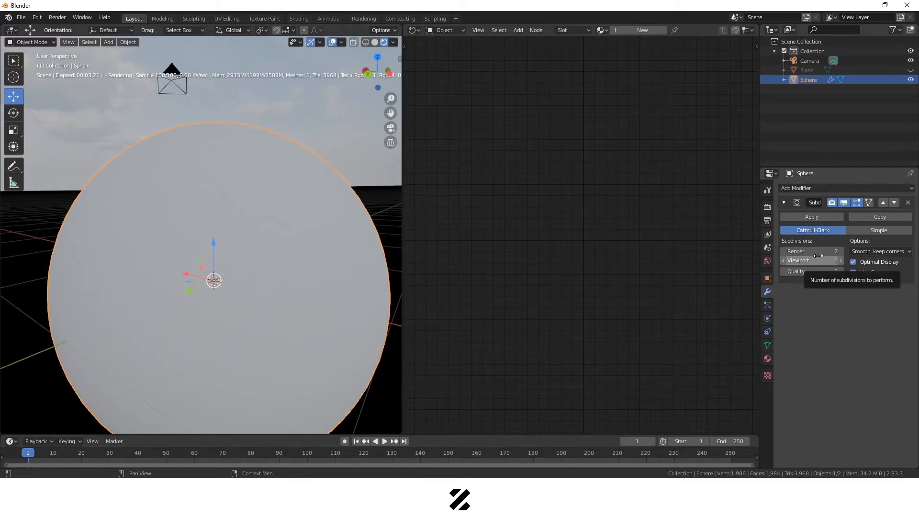
- Unhide the ground plane and raise the sphere about 1.77 m along Z
scroll(271, 277, "down", 5)
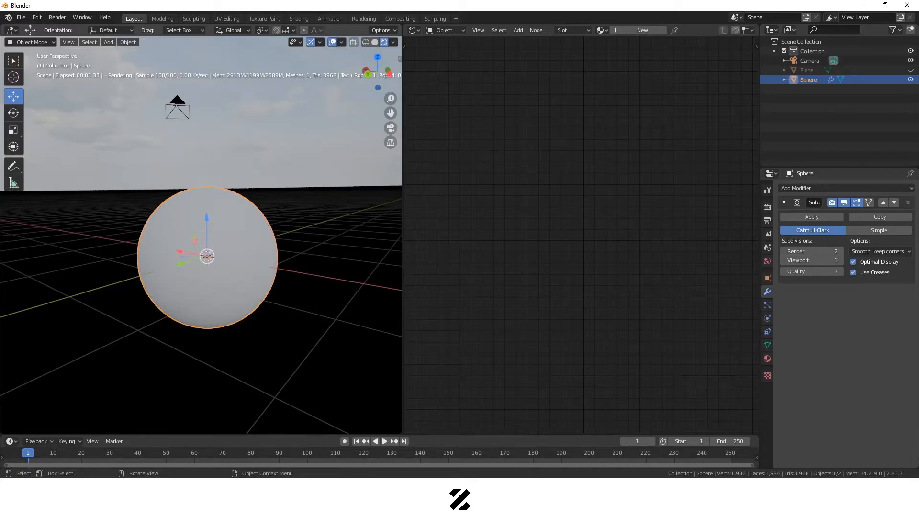
left_click(911, 70)
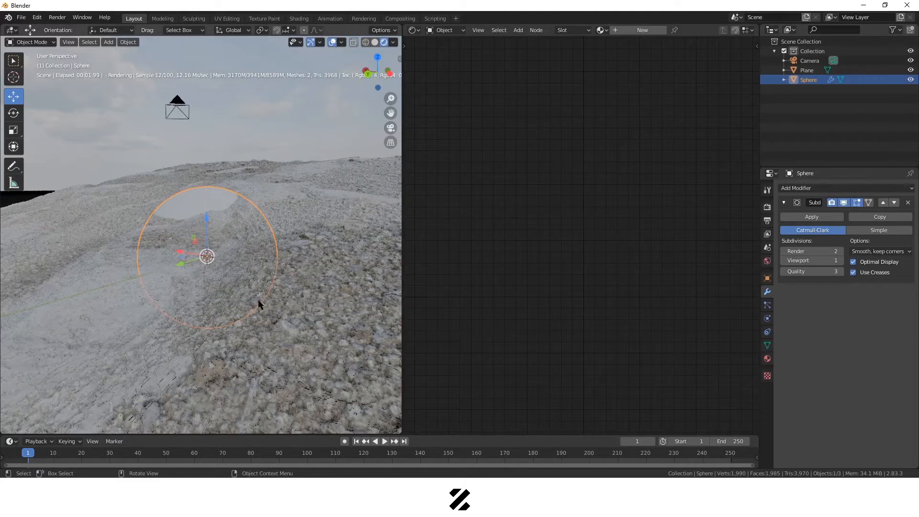
left_click(201, 200)
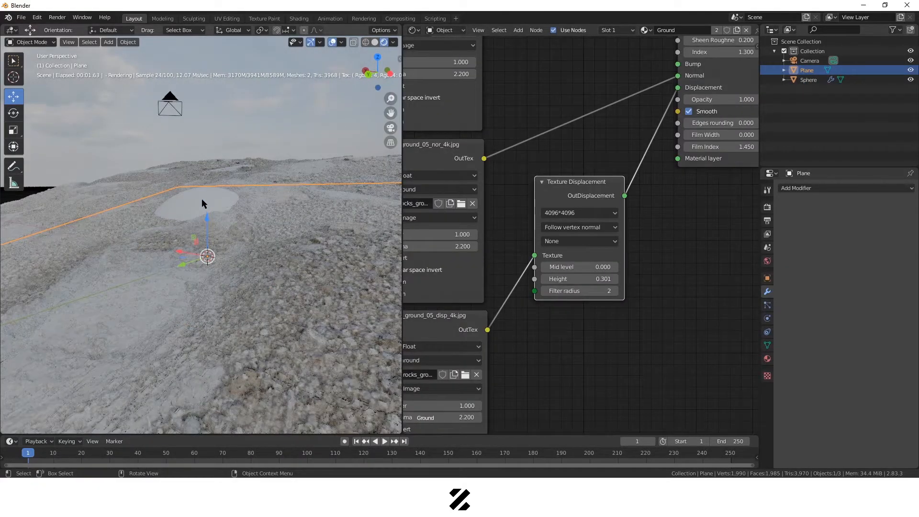
left_click(202, 199)
left_click_drag(209, 218, 206, 115)
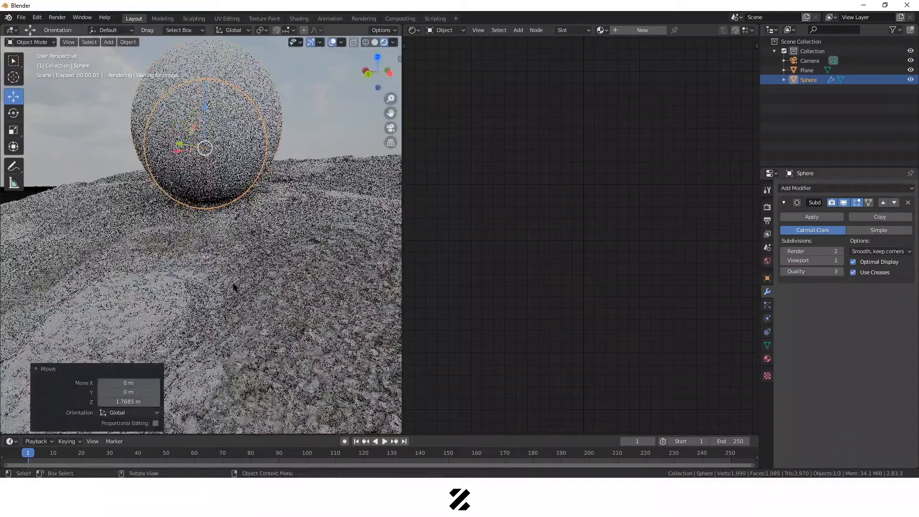
- Move the sphere along Y to the far part of the ground and raise it about 0.69 m further
scroll(230, 286, "down", 3)
middle_click_drag(212, 280, 174, 294)
left_click_drag(167, 189, 130, 188)
left_click_drag(165, 154, 164, 127)
- Face the sphere straight along the Y axis with the ground in front and align the camera to this view
middle_click_drag(195, 275, 225, 254)
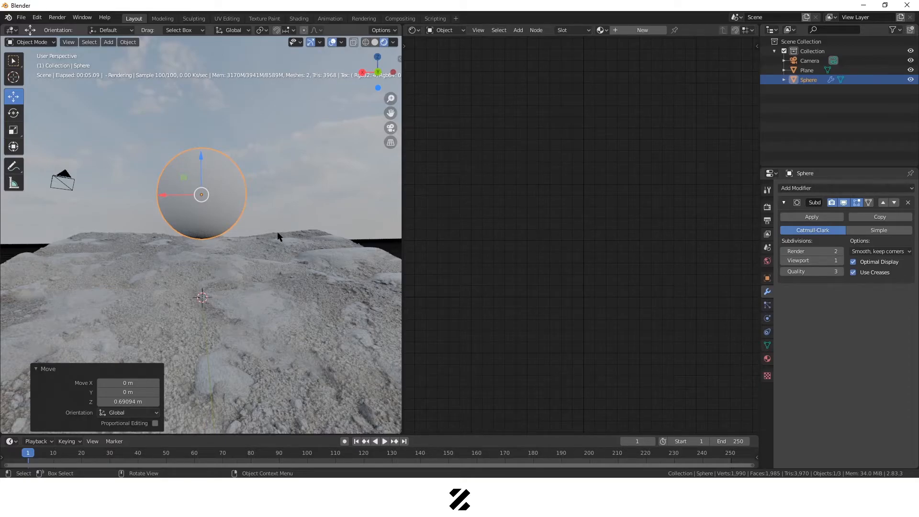
left_click(271, 216)
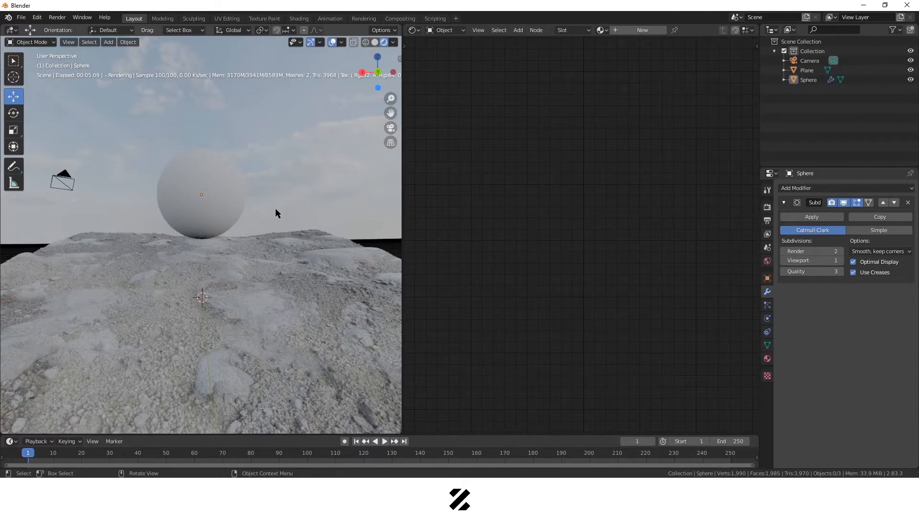
key("ctrl")
key("ctrl+alt")
key("ctrl+alt+KP_0")
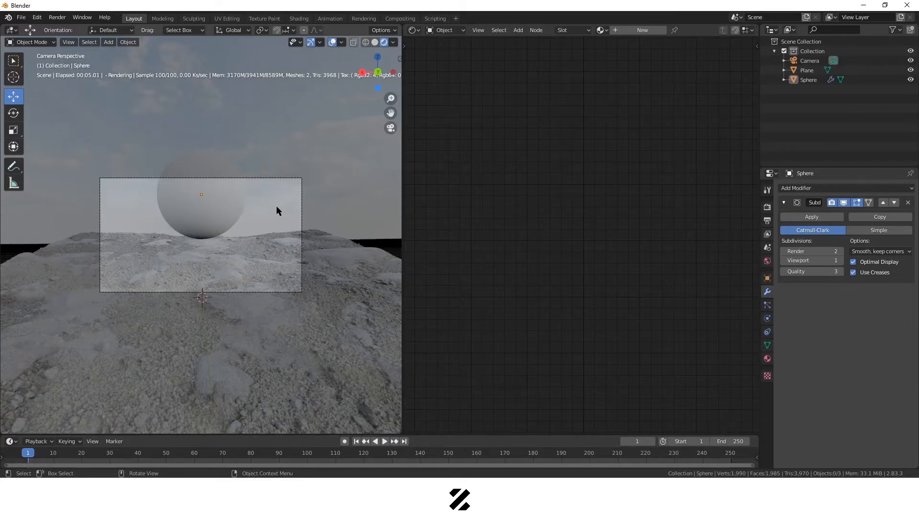
- Select the camera and tilt it upward about 8.54° with trackball rotation so the whole sphere sits in the frame
left_click(301, 187)
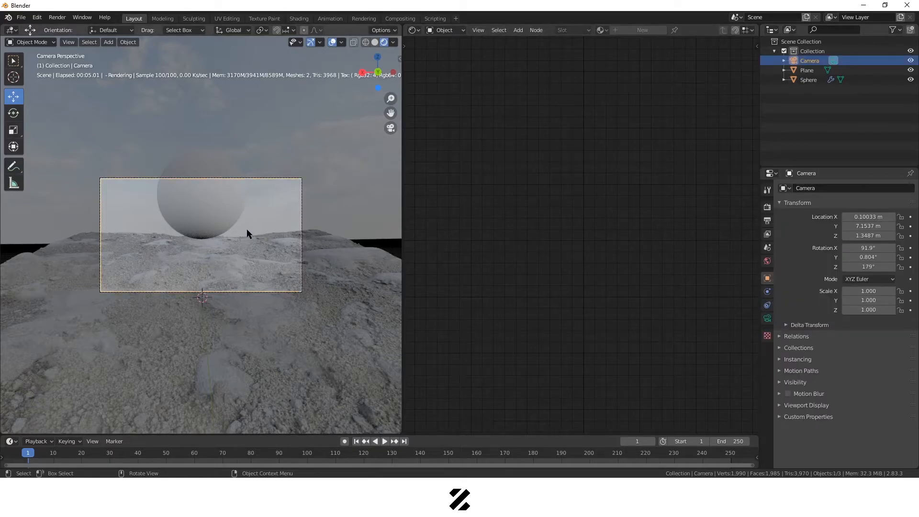
key("ctrl")
key("ctrl+shift+Tab")
left_click(201, 181)
left_click(254, 179)
key("r")
key("r")
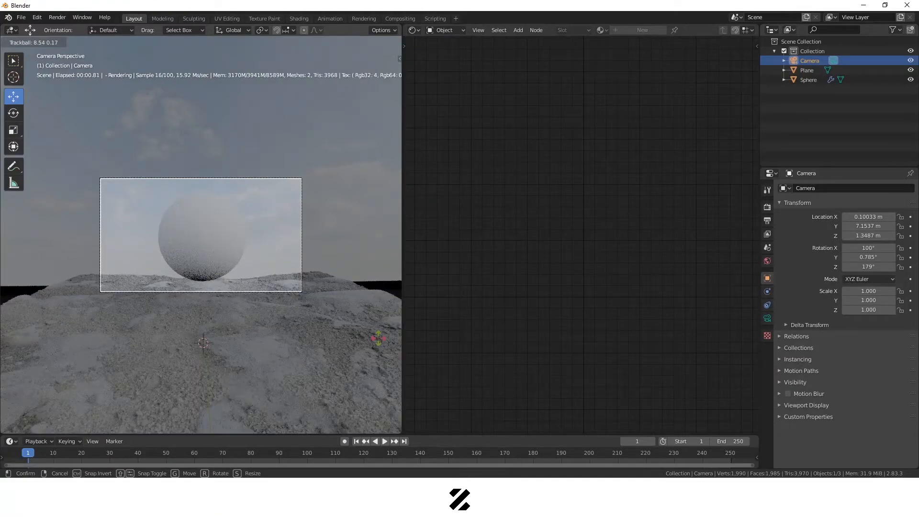
left_click(183, 236)
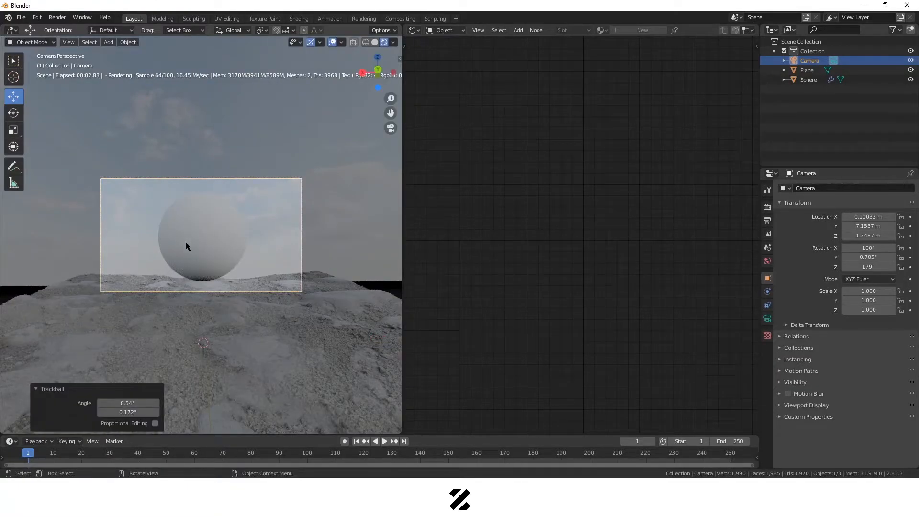
- Set the camera's focal length to 42 mm to widen the framing around the sphere
scroll(190, 249, "up", 3)
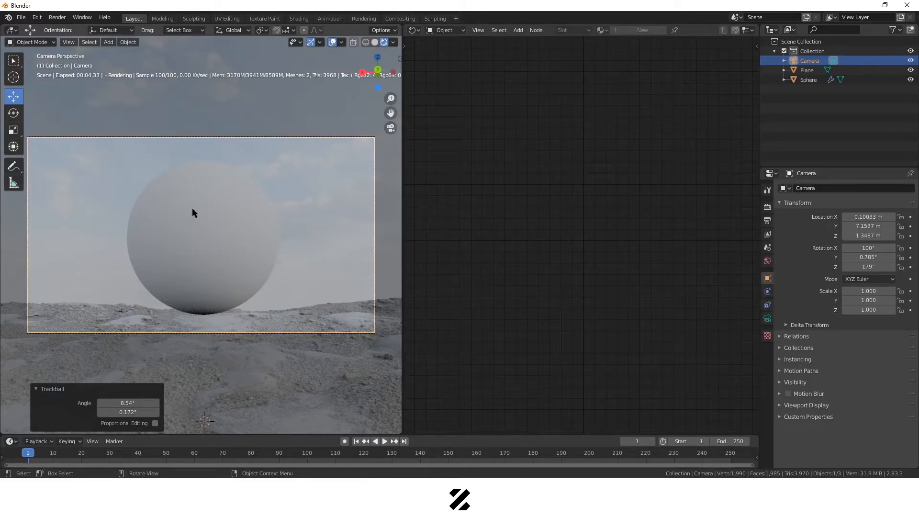
left_click(768, 319)
left_click_drag(874, 234, 854, 234)
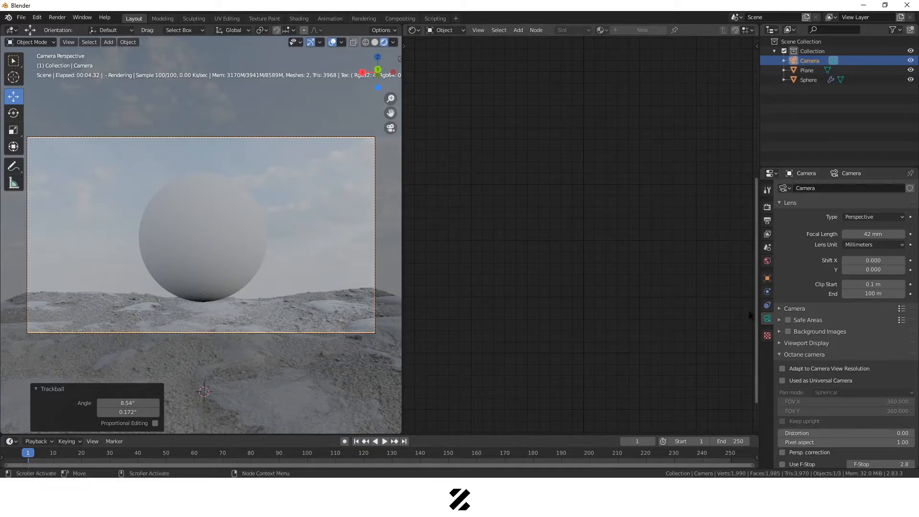
- Select the sphere and create a new material for it named Glow
left_click(767, 279)
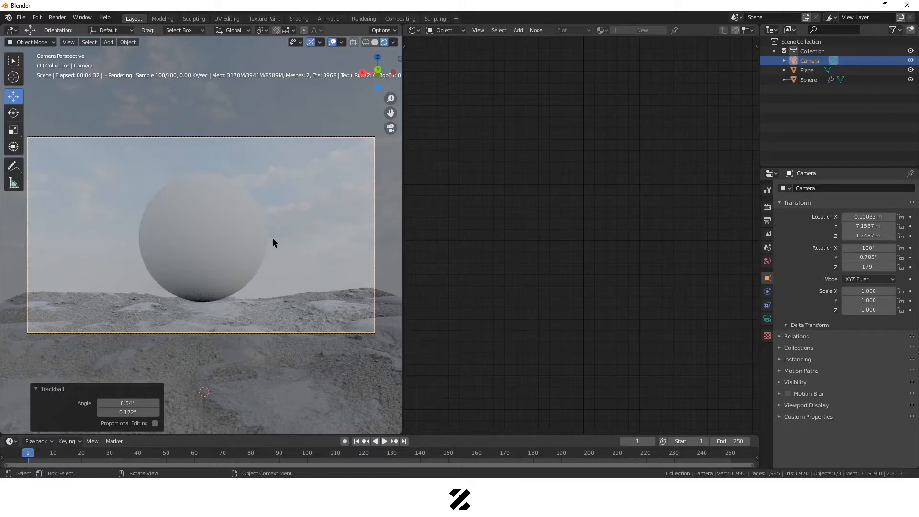
left_click(215, 225)
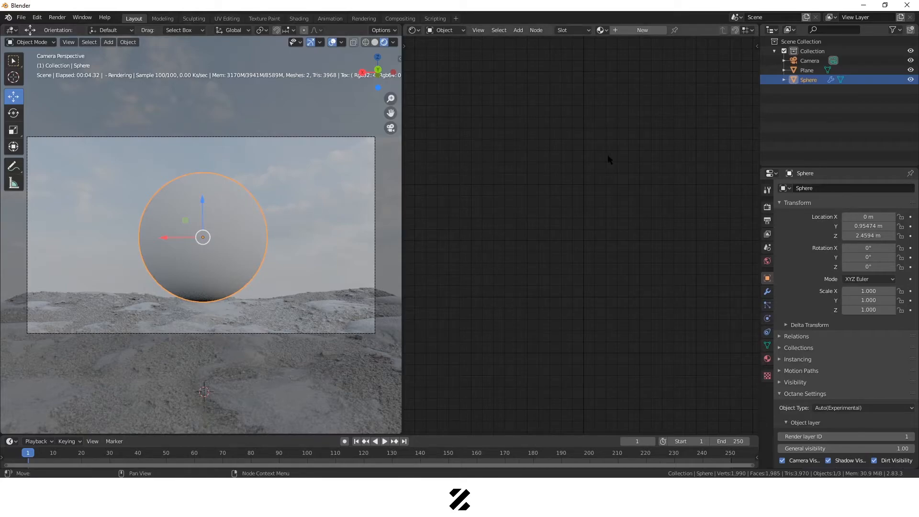
left_click(641, 30)
double_click(689, 31)
type("GLow")
key("Return")
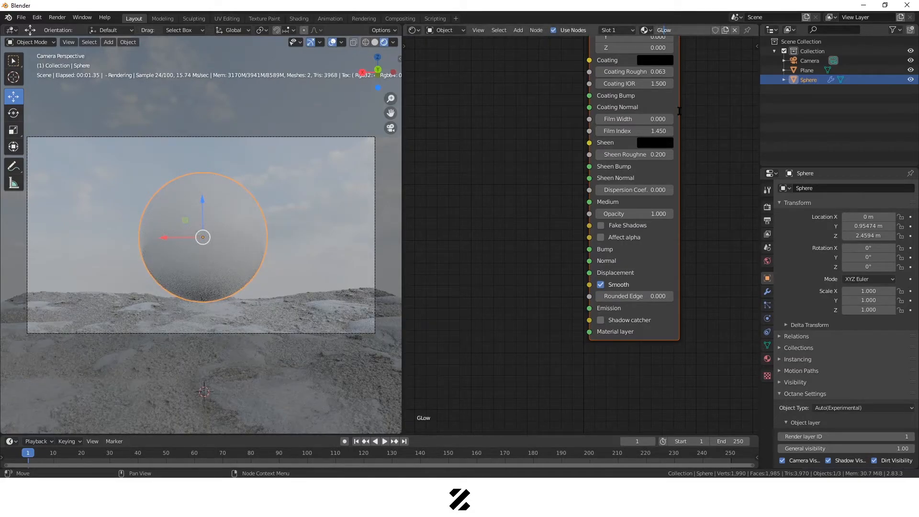
key("BackSpace")
type("l")
key("Return")
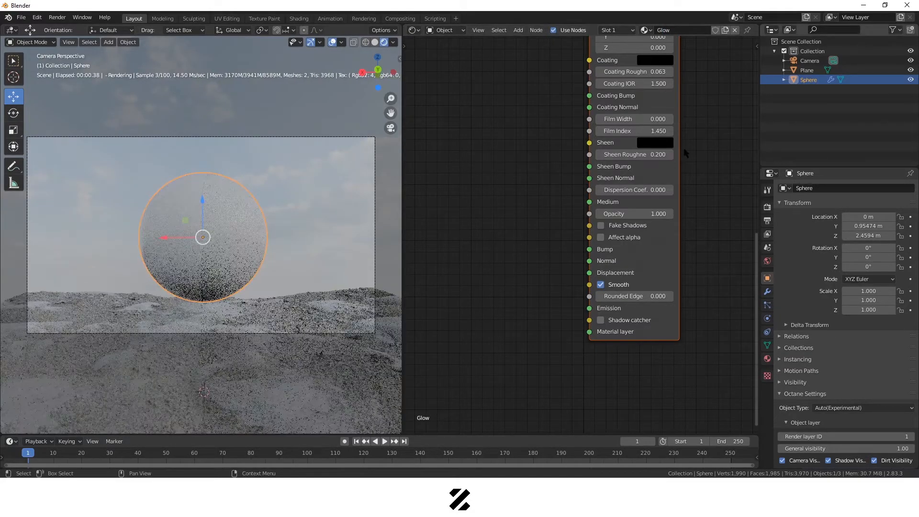
- Delete the default Universal Material node from the Glow material, leaving only the Material Output
middle_click_drag(646, 72, 539, 186)
scroll(538, 186, "down", 5)
middle_click_drag(520, 123, 552, 200)
scroll(538, 166, "up", 1)
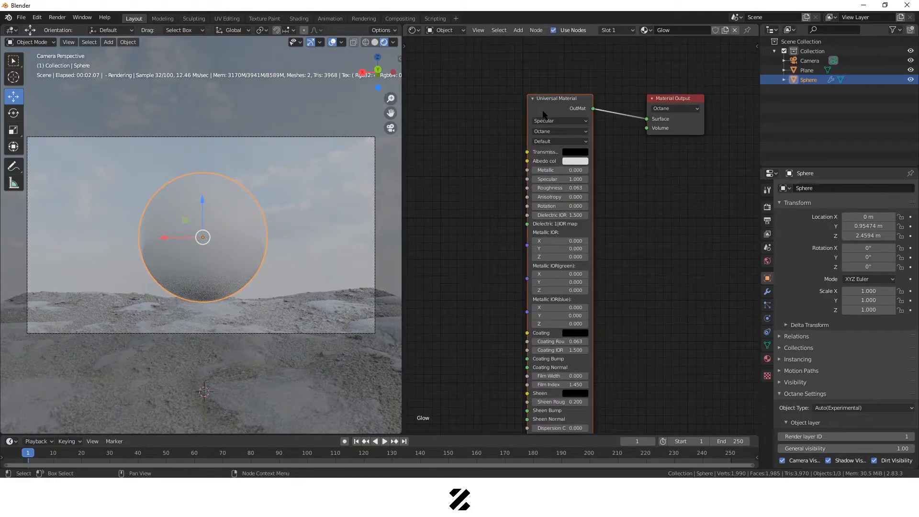
key("x")
middle_click_drag(548, 121, 557, 169)
scroll(559, 125, "up", 1)
scroll(554, 160, "up", 1)
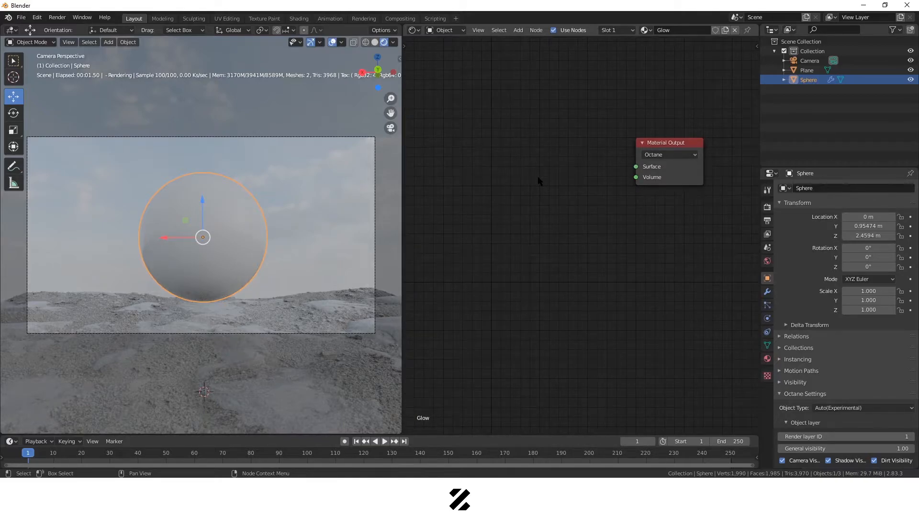
- Add a Diffuse Material node and connect its output to the Surface input of the Material Output
key("shift+a")
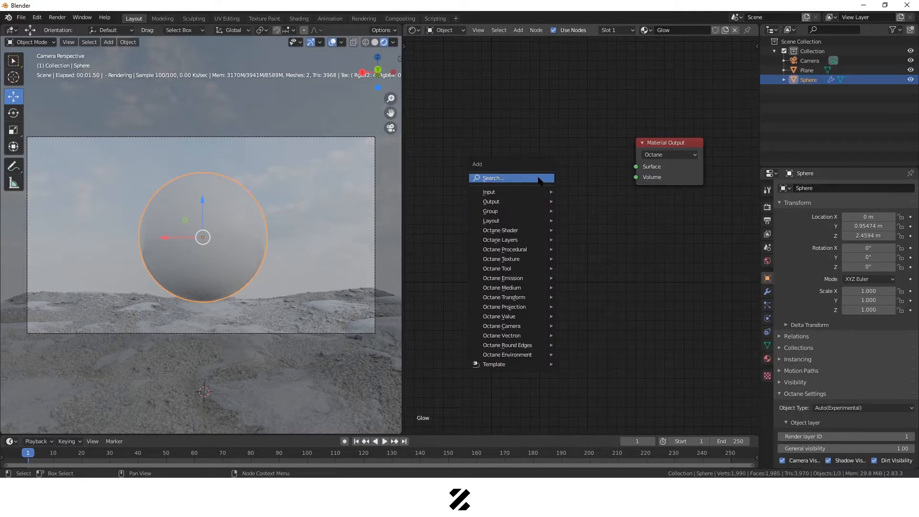
left_click(539, 179)
type("diff")
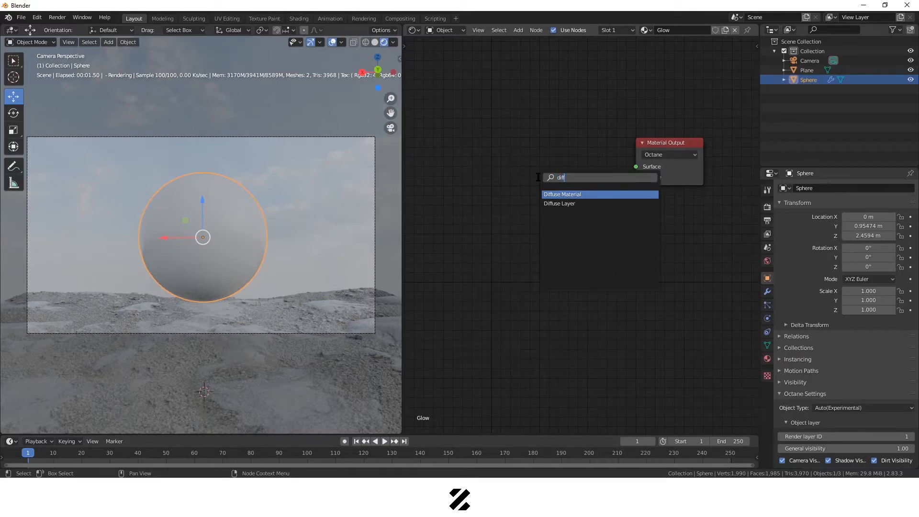
key("Return")
left_click(576, 160)
left_click_drag(607, 164, 636, 166)
left_click_drag(583, 153, 595, 143)
left_click_drag(514, 142, 567, 305)
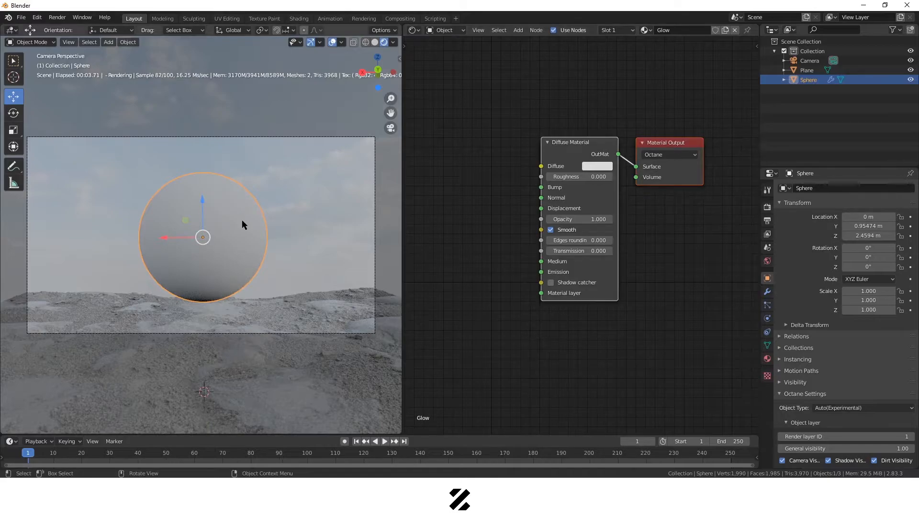
middle_click_drag(472, 195, 487, 190)
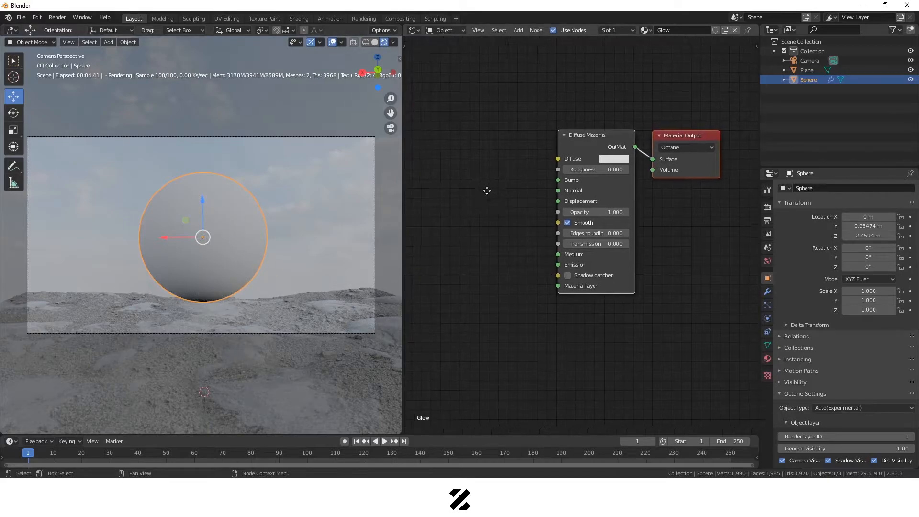
middle_click_drag(486, 248, 516, 239)
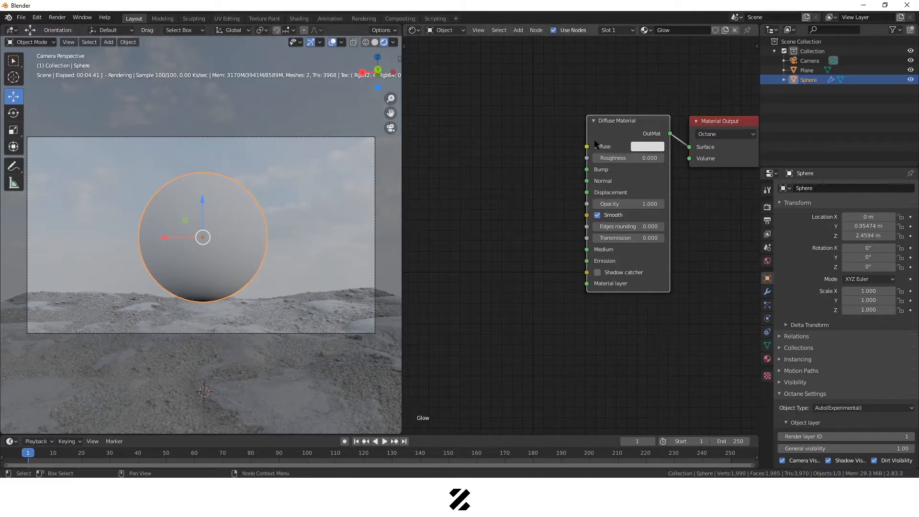
left_click(594, 120)
left_click(594, 121)
left_click_drag(616, 122, 612, 120)
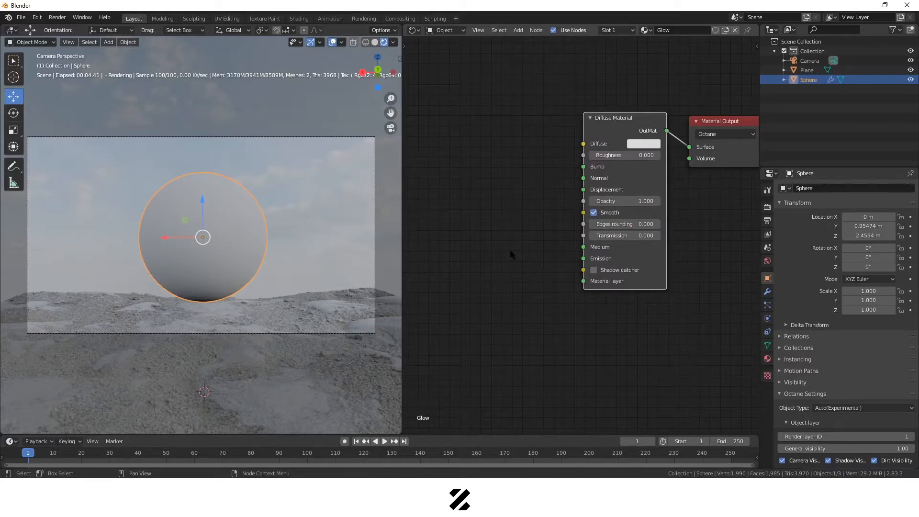
- Add a Black Body Emission node beside the Diffuse Material node
middle_click_drag(512, 254, 544, 267)
key("shift+a")
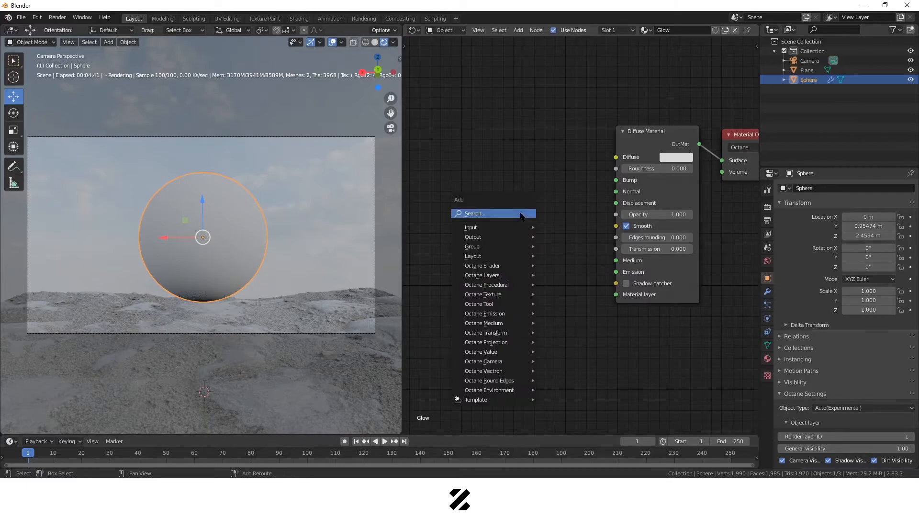
left_click(521, 214)
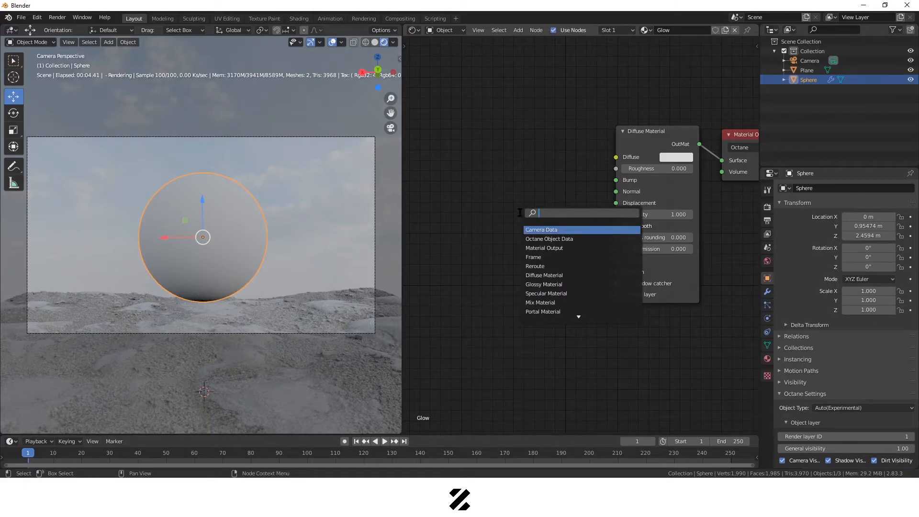
type("emiss")
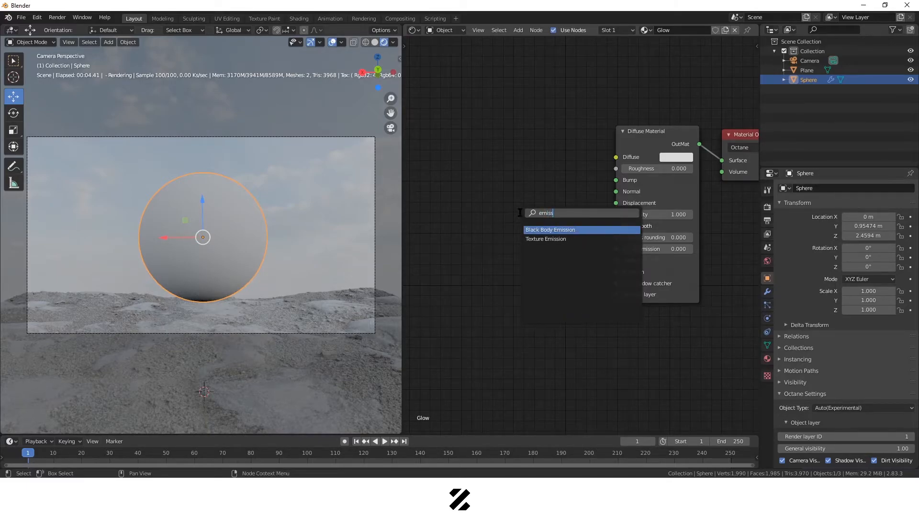
left_click(549, 229)
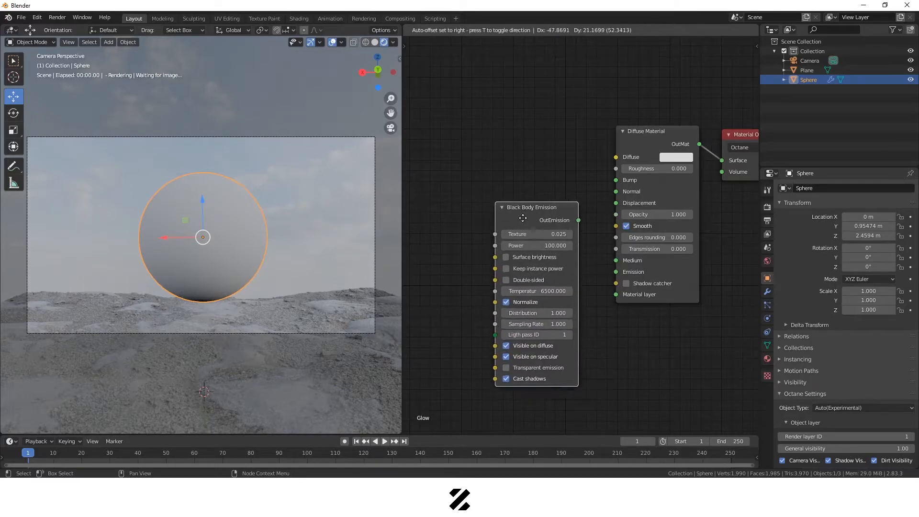
left_click(519, 143)
- Add a Texture Emission node beside the Black Body Emission node and delete it again
middle_click_drag(459, 137, 524, 133)
key("shift+a")
left_click(466, 190)
type("emis")
key("Down")
key("Return")
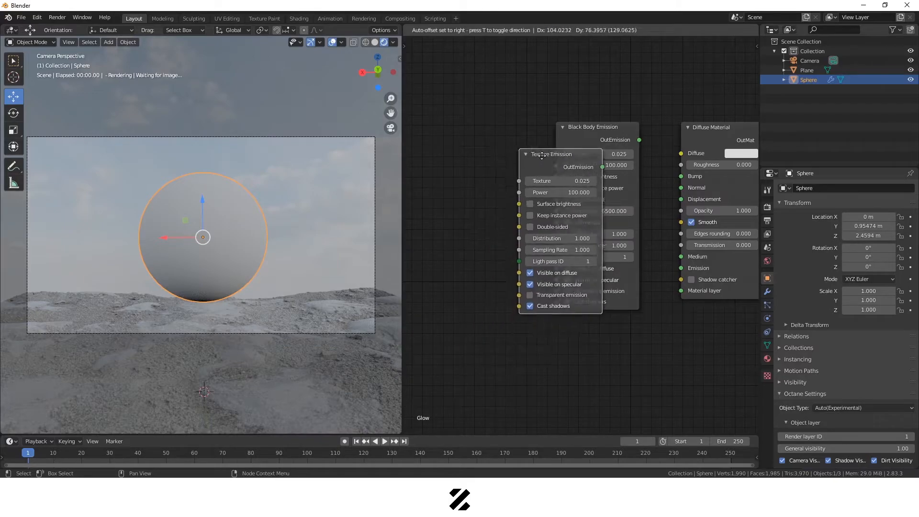
left_click(488, 131)
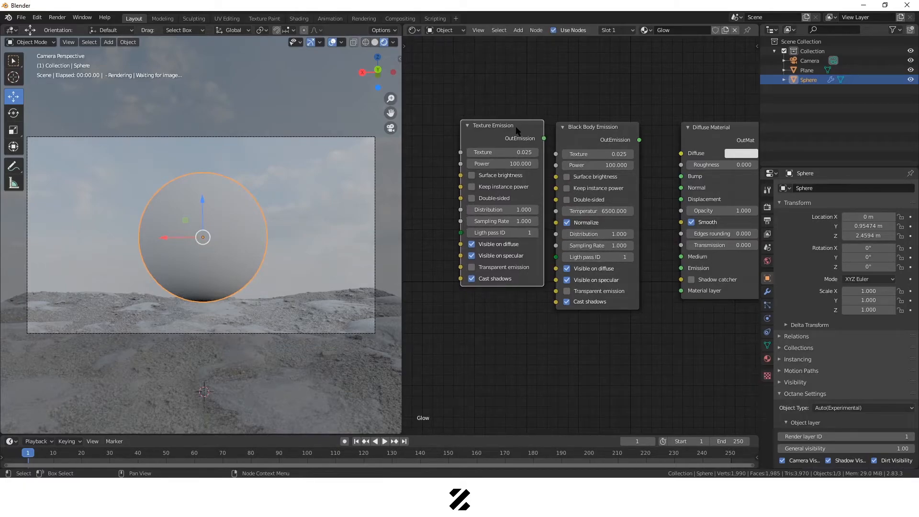
key("Delete")
- Arrange the Black Body Emission node and connect its output to the Diffuse Material's Emission input
left_click_drag(608, 128, 614, 133)
middle_click_drag(622, 113, 520, 99)
left_click_drag(497, 123, 498, 113)
middle_click_drag(559, 97, 543, 92)
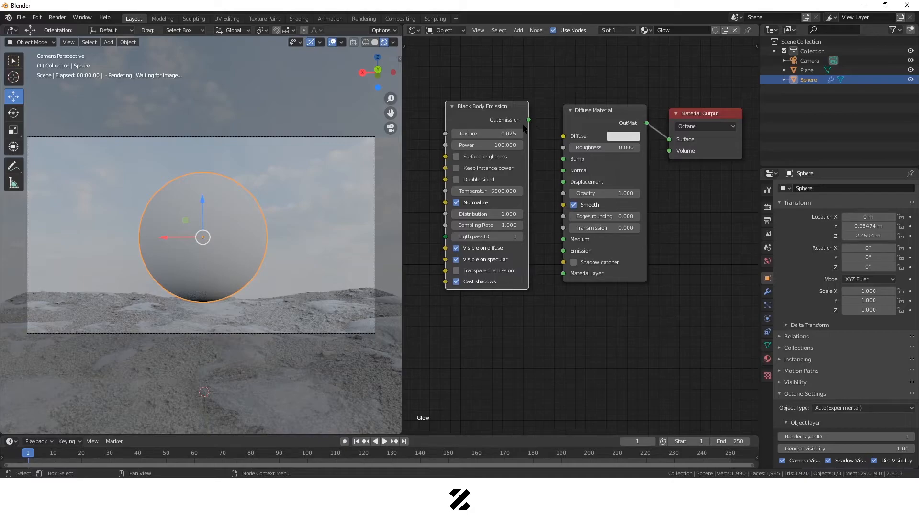
left_click_drag(529, 121, 564, 250)
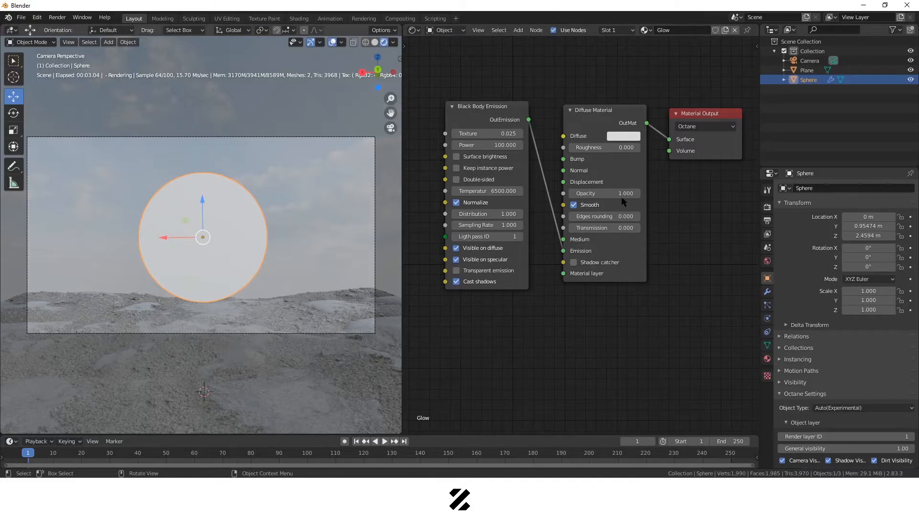
- Deselect the sphere and set the world environment texture's power to 0.2
left_click(818, 132)
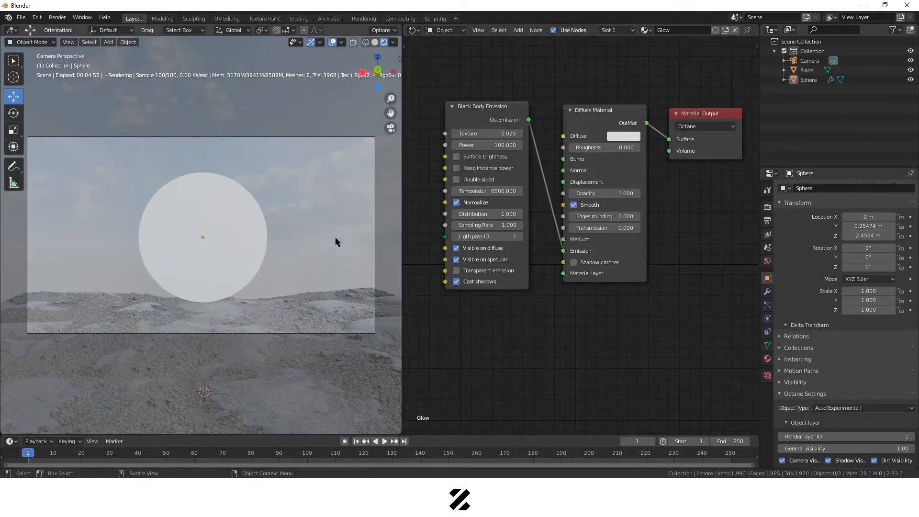
left_click(767, 262)
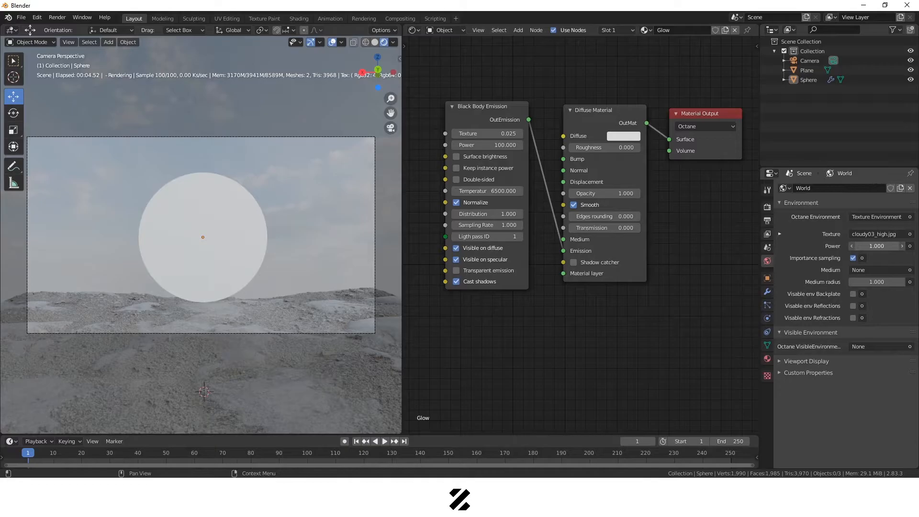
mouse_move(877, 247)
left_mouse_down()
mouse_move(831, 246)
mouse_move(880, 248)
left_mouse_up()
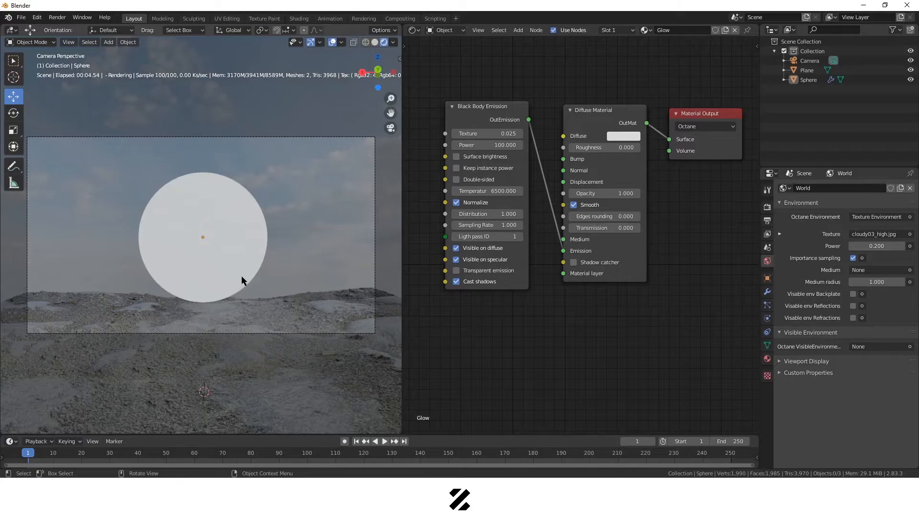
- Add a torus mesh at the world origin and hide the ground plane around it
middle_click_drag(223, 268, 226, 231)
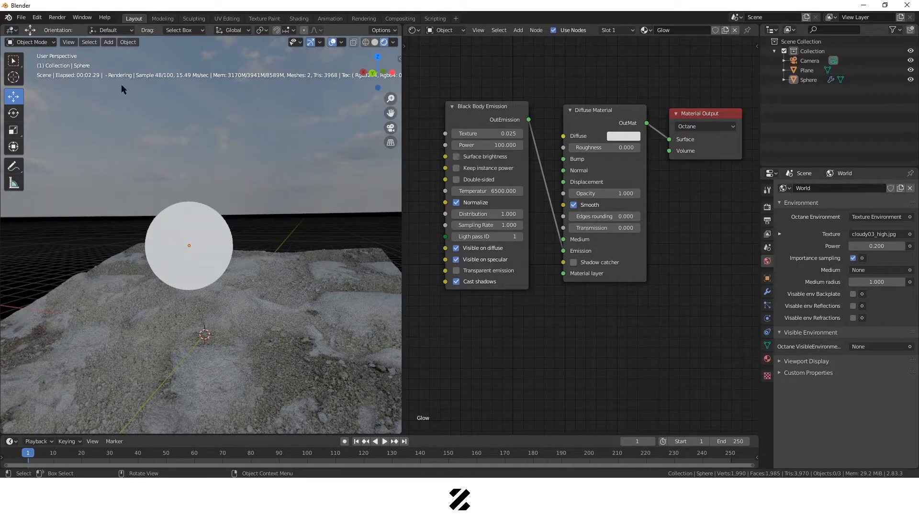
key("shift+a")
mouse_move(151, 178)
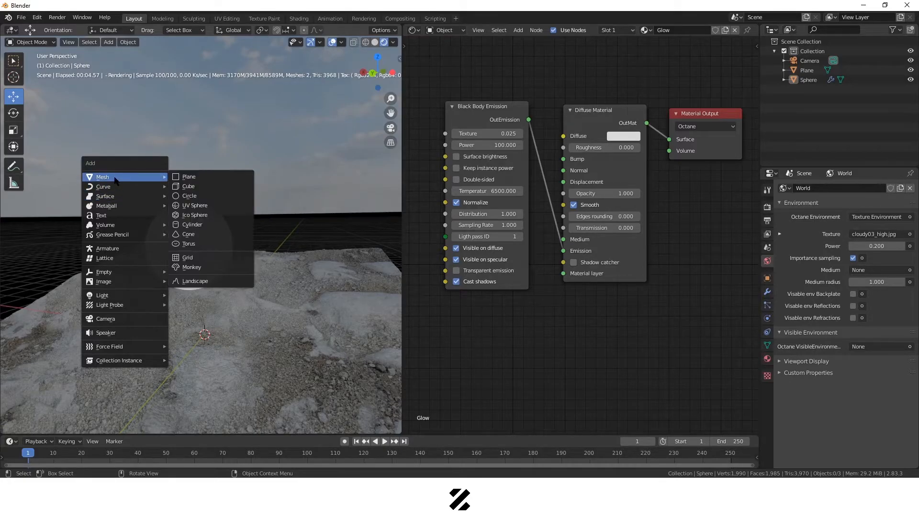
left_click(192, 245)
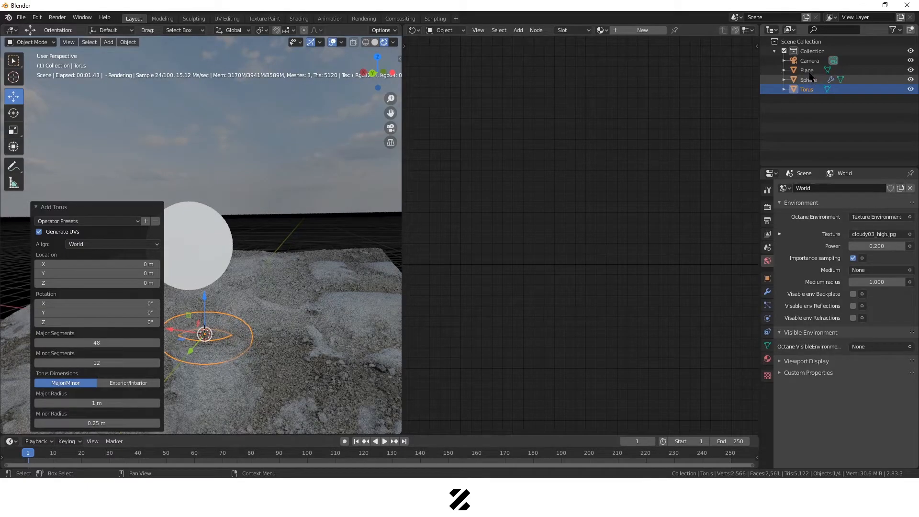
left_click(911, 70)
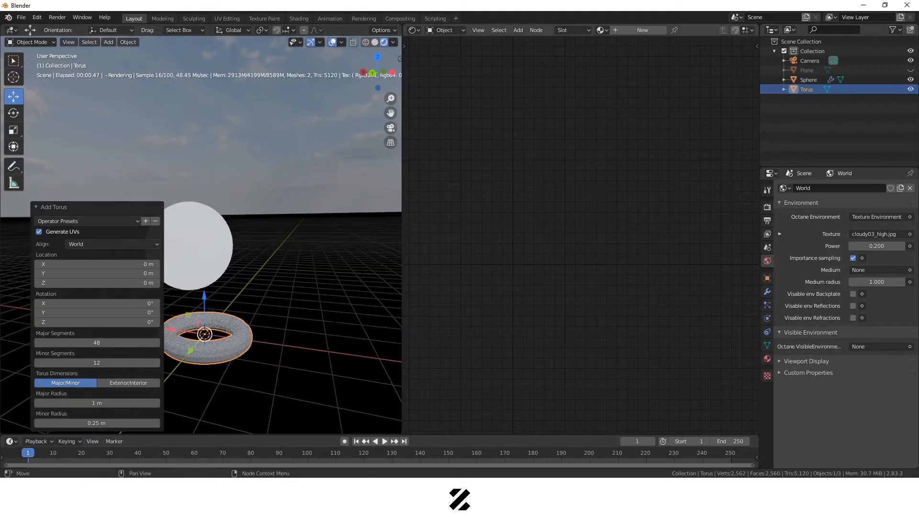
middle_click_drag(238, 360, 260, 254, "shift")
scroll(261, 257, "up", 4)
mouse_move(288, 326)
middle_mouse_down()
mouse_move(293, 342)
mouse_move(270, 321)
middle_mouse_up()
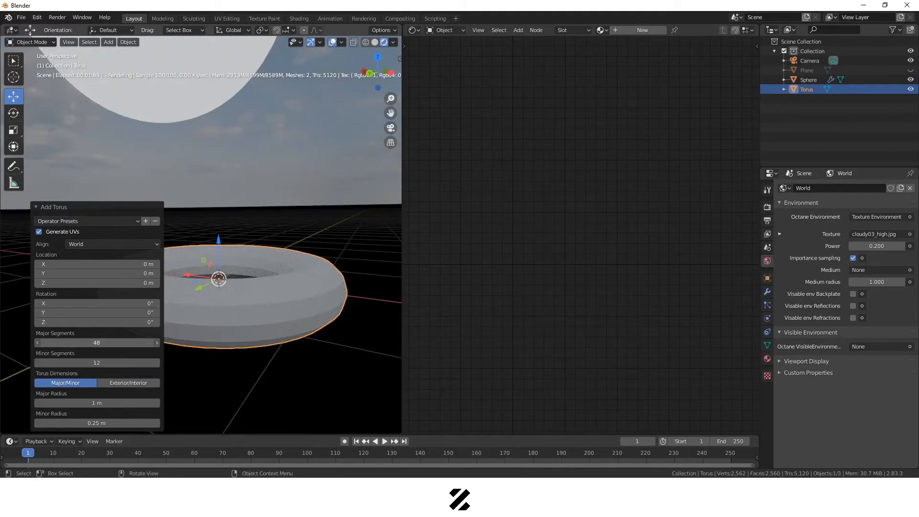
- Set the torus's minor segments to 30 and hide the ground plane again
left_click(87, 342)
left_click(83, 361)
left_click_drag(77, 363, 103, 363)
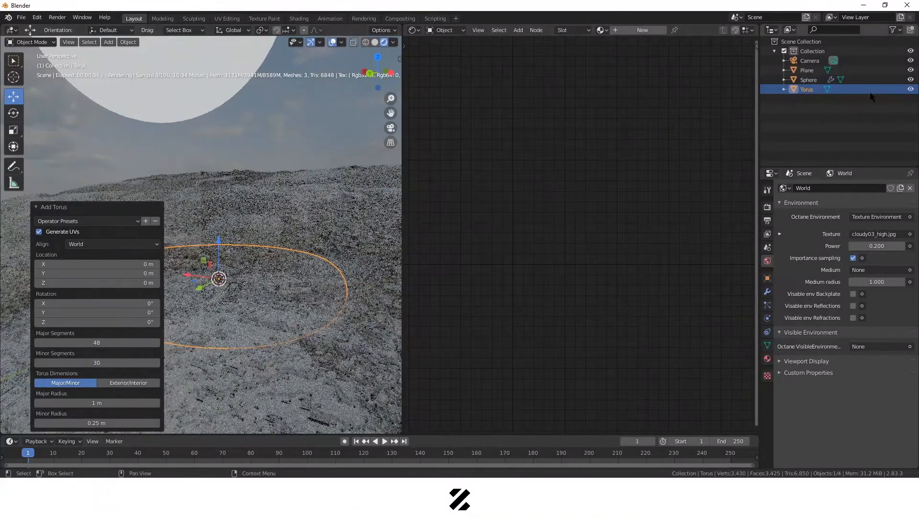
left_click(911, 70)
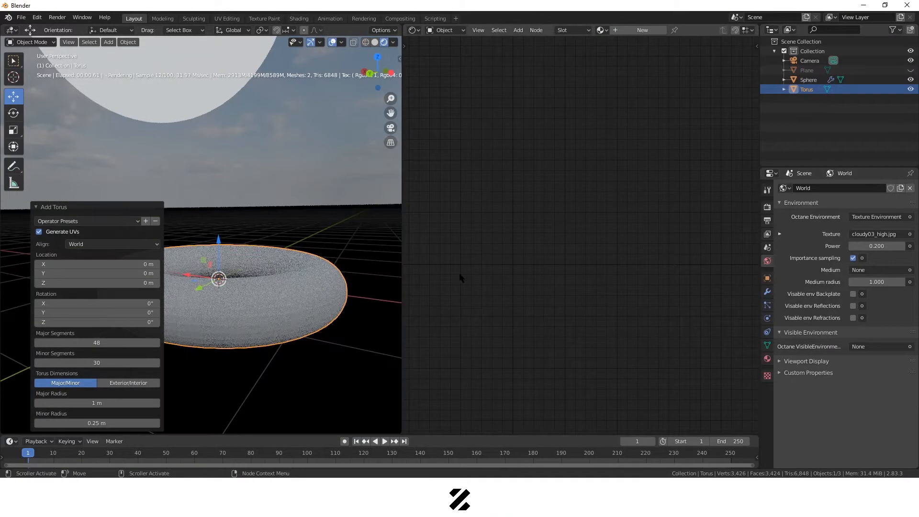
- Delete the torus and add a fresh torus mesh with its creation settings open for editing
left_click(279, 309)
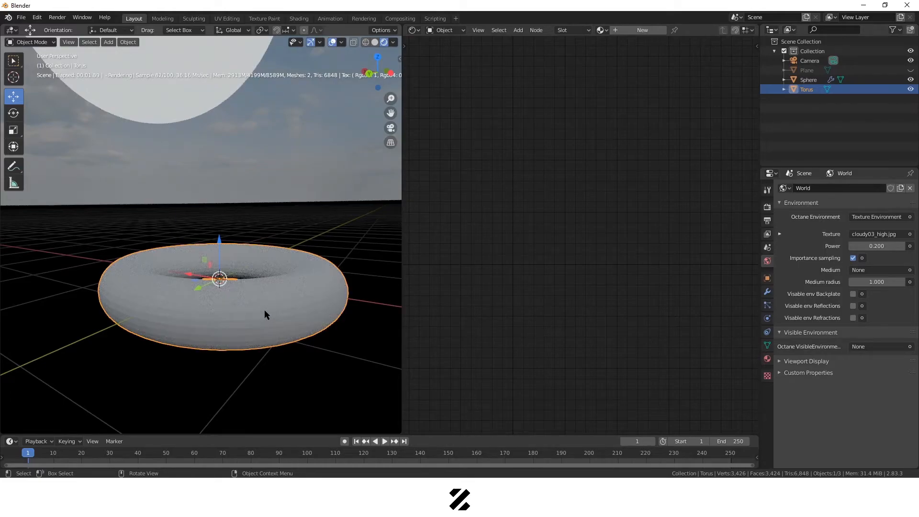
key("Delete")
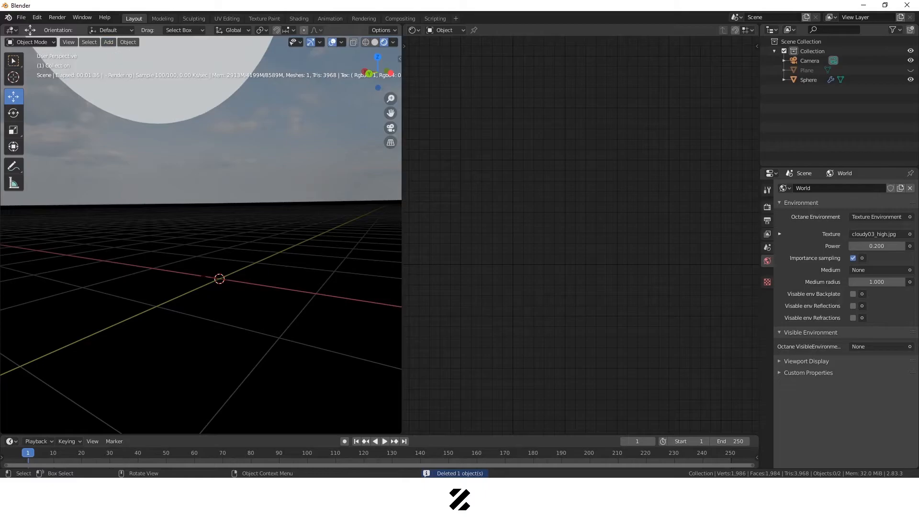
key("shift+a")
mouse_move(204, 275)
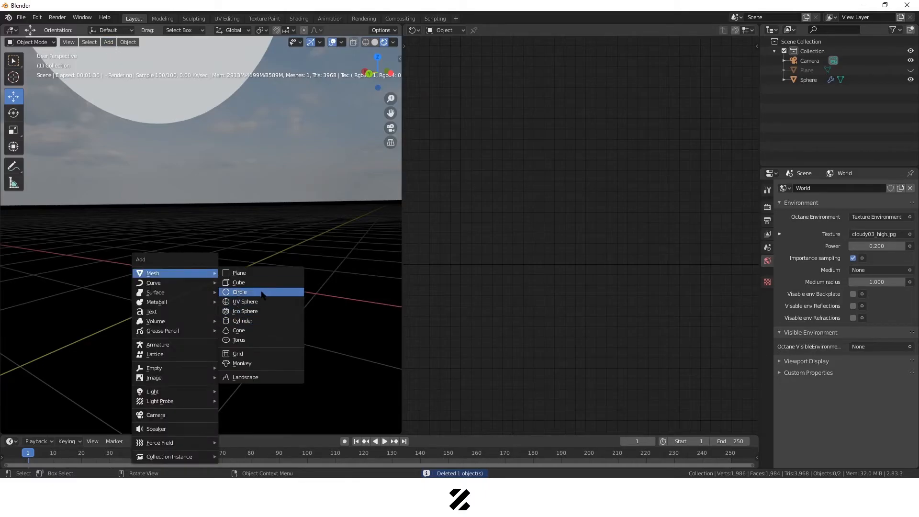
left_click(253, 340)
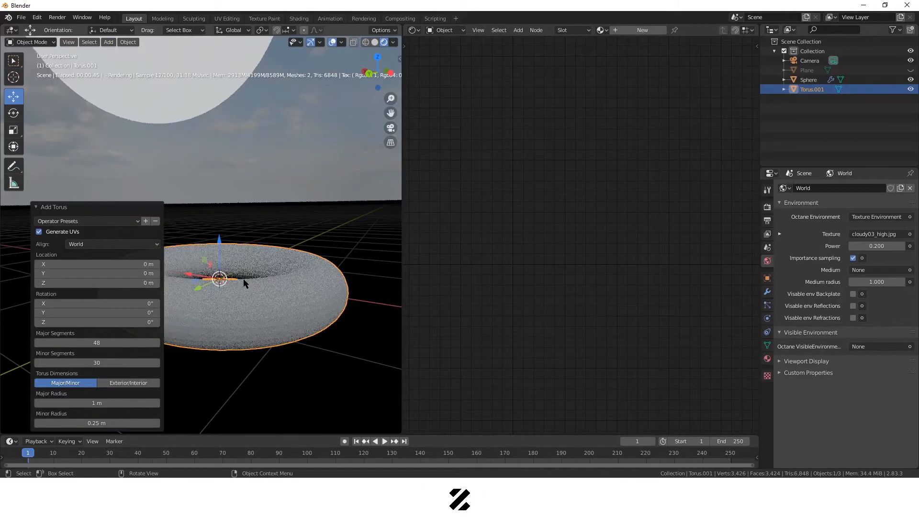
middle_click_drag(265, 309, 273, 330)
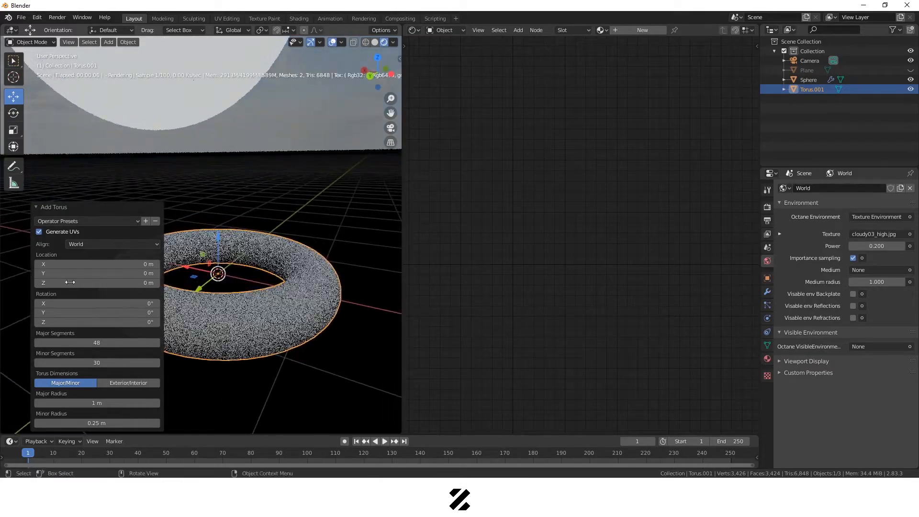
- Reduce the new torus's minor radius to turn it into a thin ring
left_click_drag(87, 424, 59, 425)
left_click(299, 363)
middle_click_drag(300, 363, 284, 362)
left_click(268, 321)
scroll(241, 321, "down", 2)
middle_click_drag(268, 321, 195, 298)
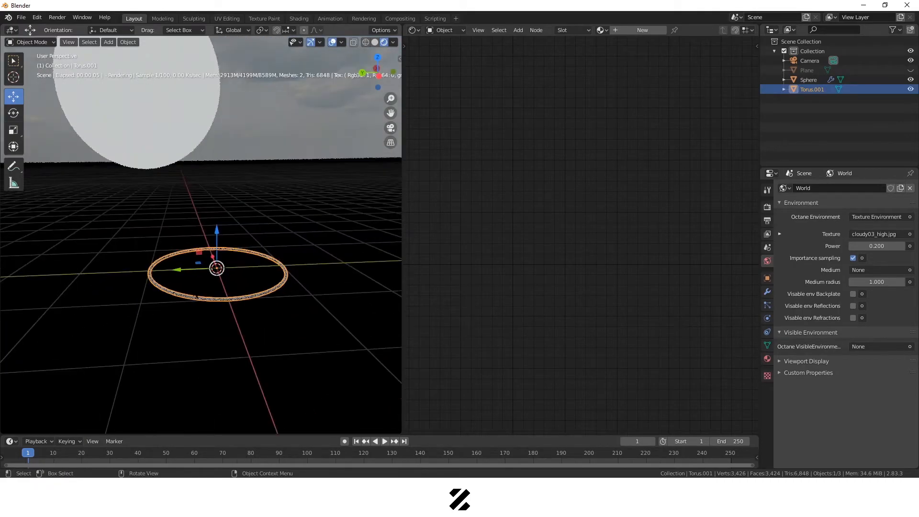
- Move the torus along Y to the sphere and raise it about 2.6 m so it encircles the sphere's middle
left_click_drag(180, 269, 111, 273)
left_click_drag(148, 234, 127, 60)
middle_click_drag(129, 65, 221, 180)
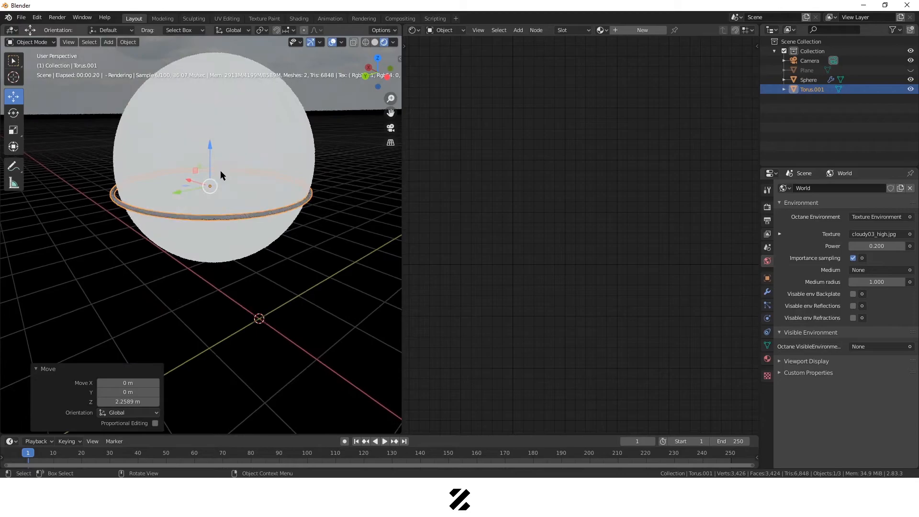
left_click_drag(207, 131, 210, 116)
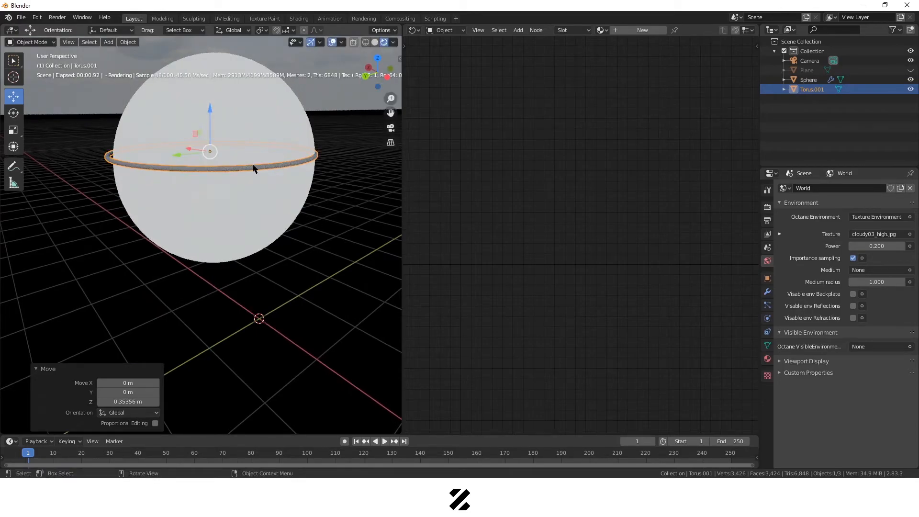
- Scale the torus to stand clear of the sphere and nudge it about -0.016 m along Y to centre it
key("s")
left_click(202, 181)
middle_click_drag(202, 181, 200, 223)
key("g")
left_click(201, 218)
- Tilt the torus about -16.8° in the view, shift it slightly along X, and deselect it
middle_click_drag(284, 271, 267, 232)
key("r")
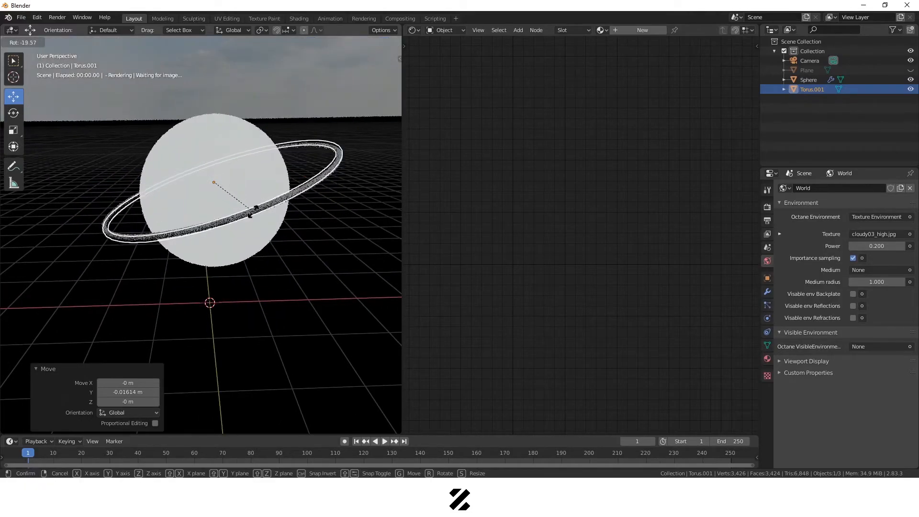
left_click(250, 208)
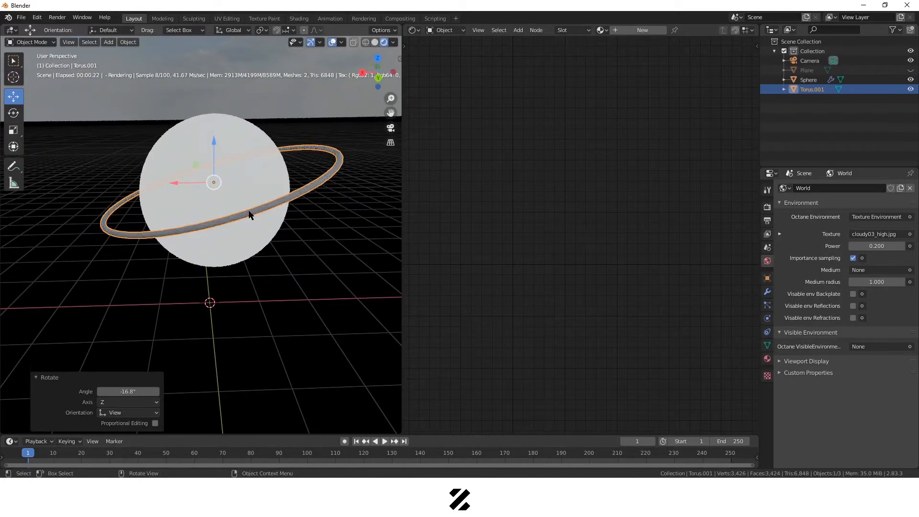
left_click_drag(178, 185, 175, 185)
left_click(335, 123)
- Unhide the ground plane and look at the scene through the camera
mouse_move(218, 212)
middle_mouse_down()
mouse_move(289, 269)
mouse_move(232, 239)
mouse_move(218, 206)
middle_mouse_up()
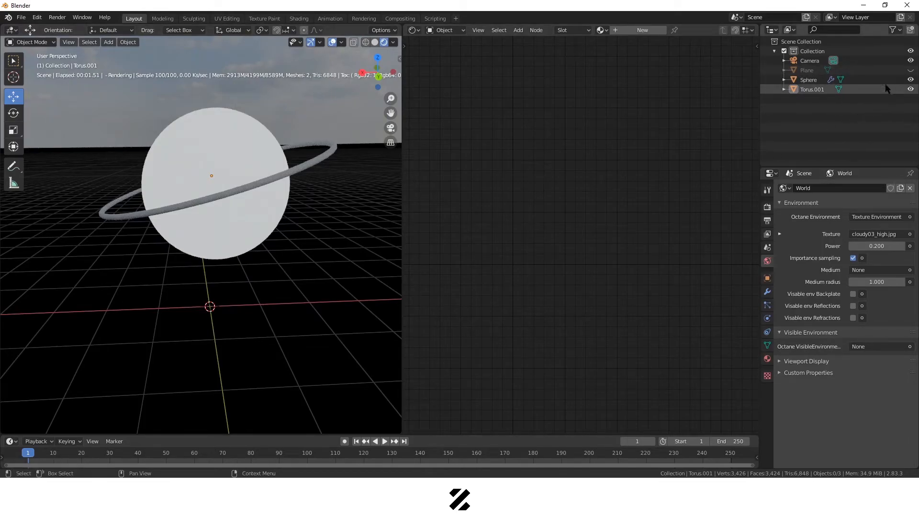
left_click(911, 70)
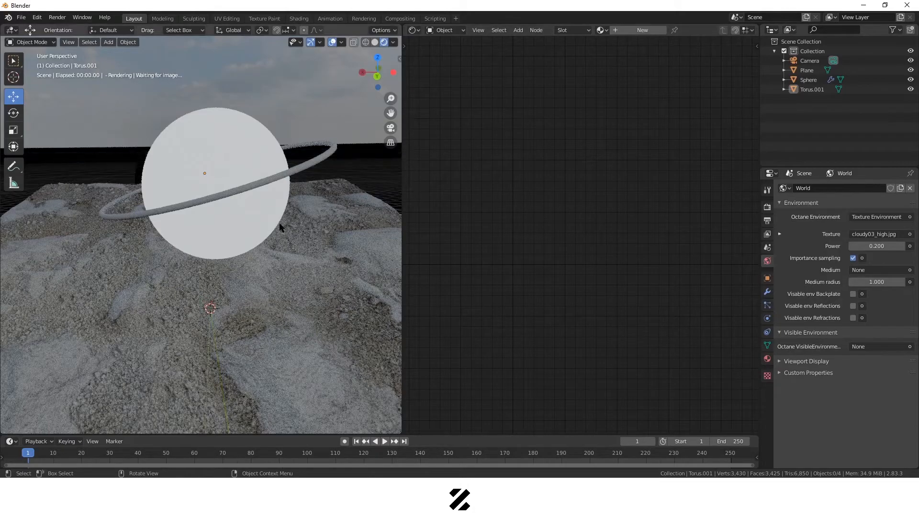
key("KP_0")
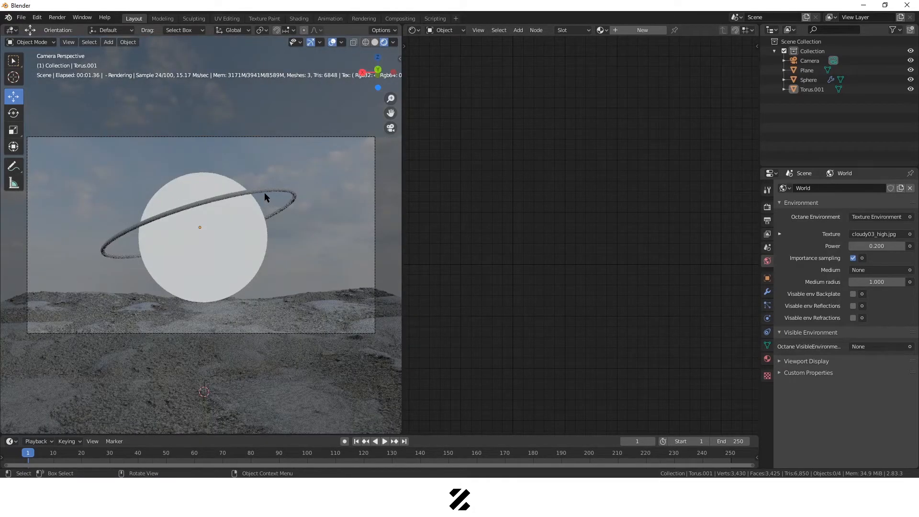
- Select the torus and rotate it by -362° in the camera view
left_click(264, 196)
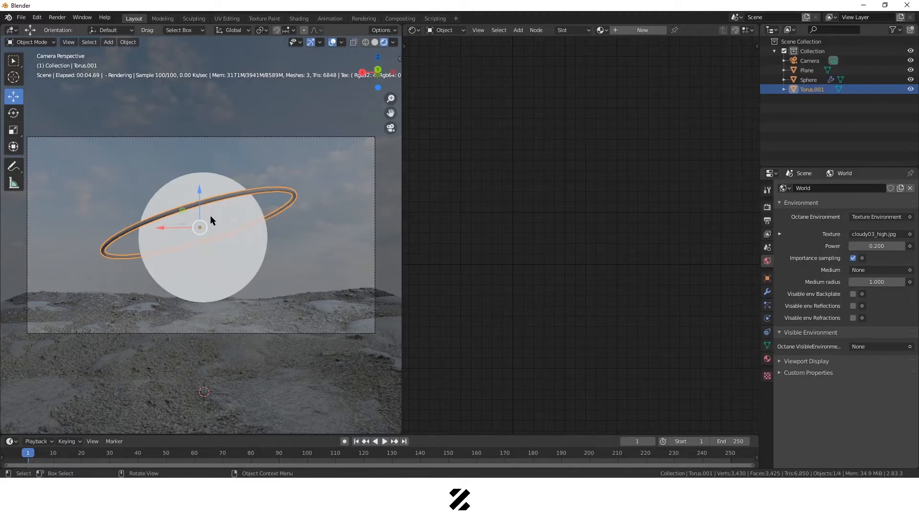
key("r")
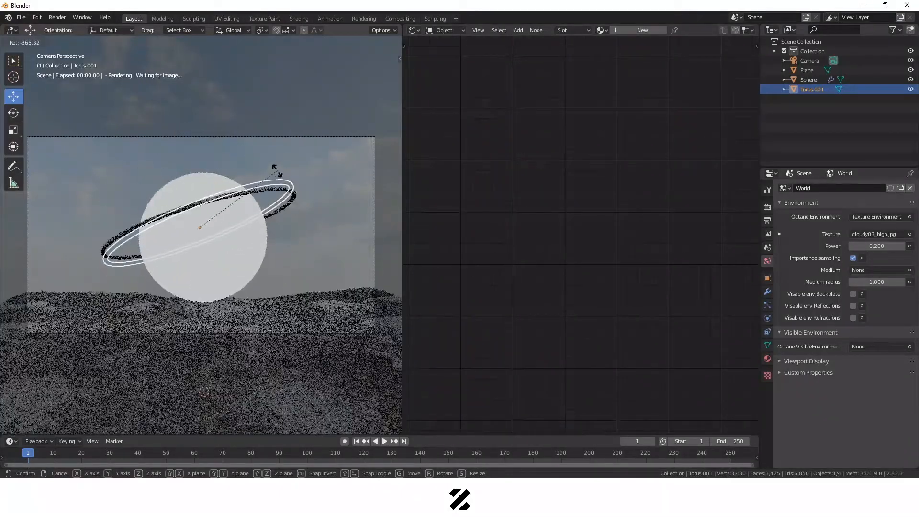
left_click(273, 176)
key("shift")
key("shift+space")
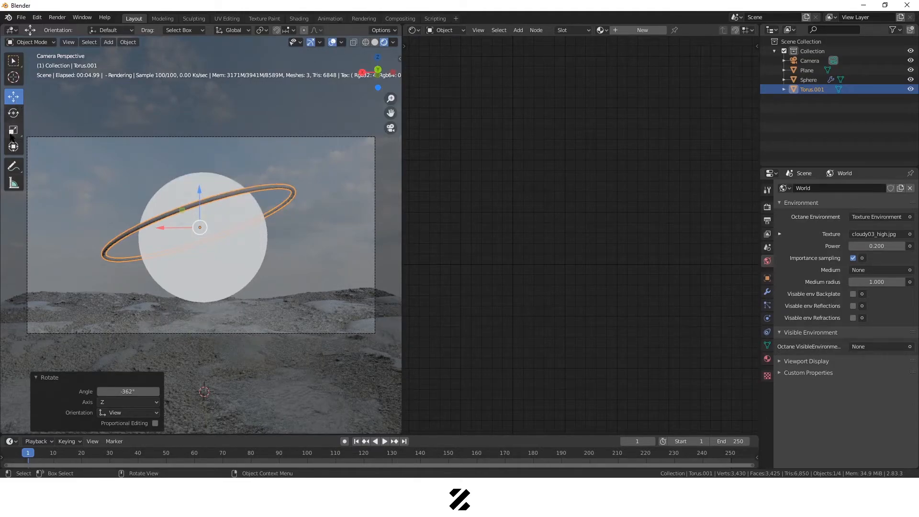
key("g")
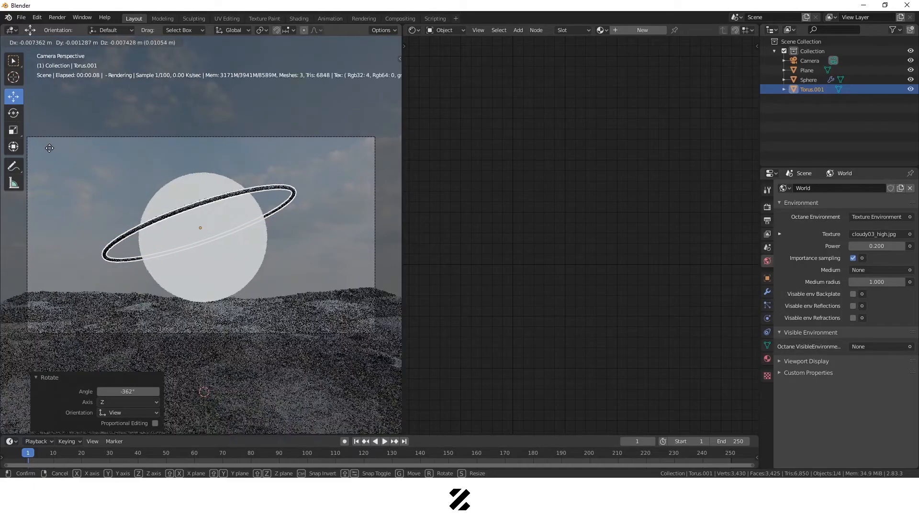
key("Escape")
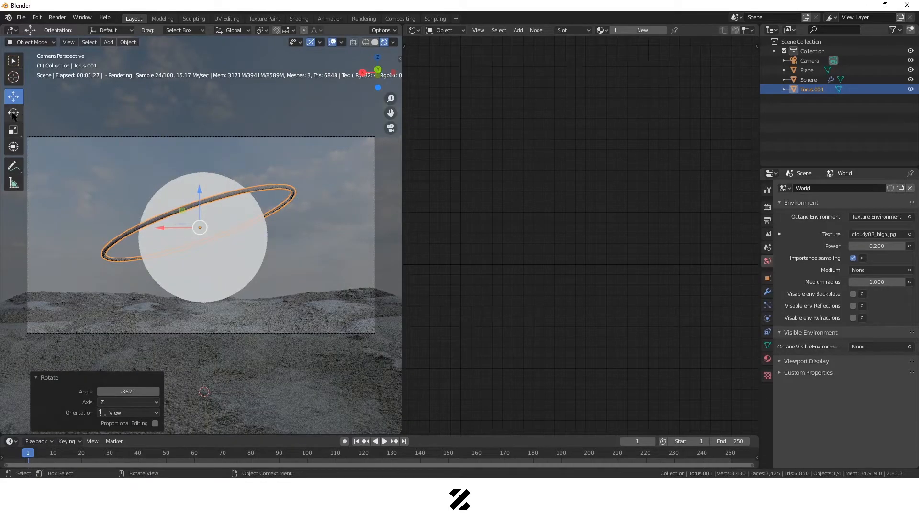
- Trackball-rotate the torus with the Rotate tool by about 15.5° and 6.3° so its near edge crosses in front of the sphere
left_click(14, 115)
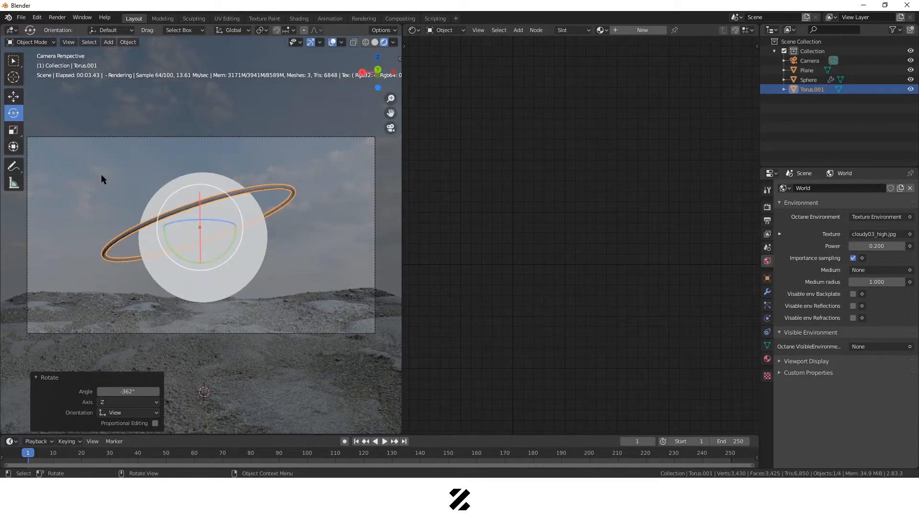
key("shift+space")
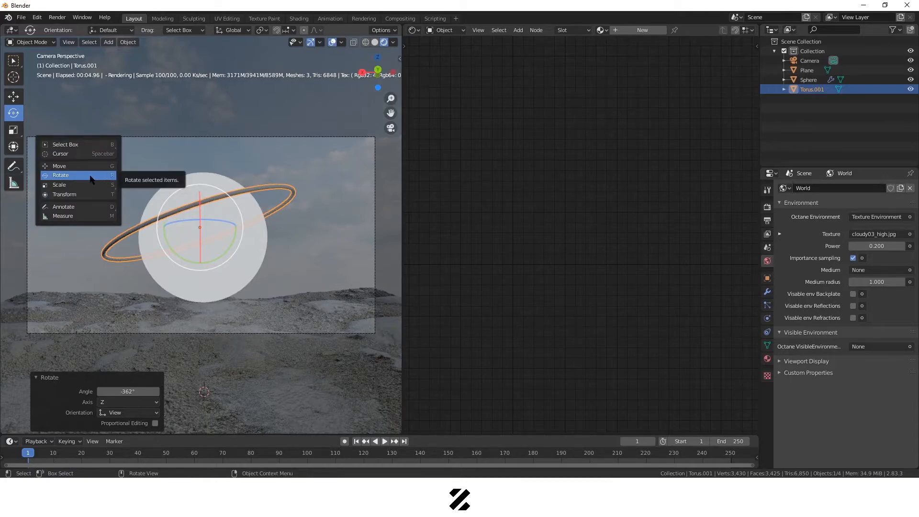
left_click(90, 176)
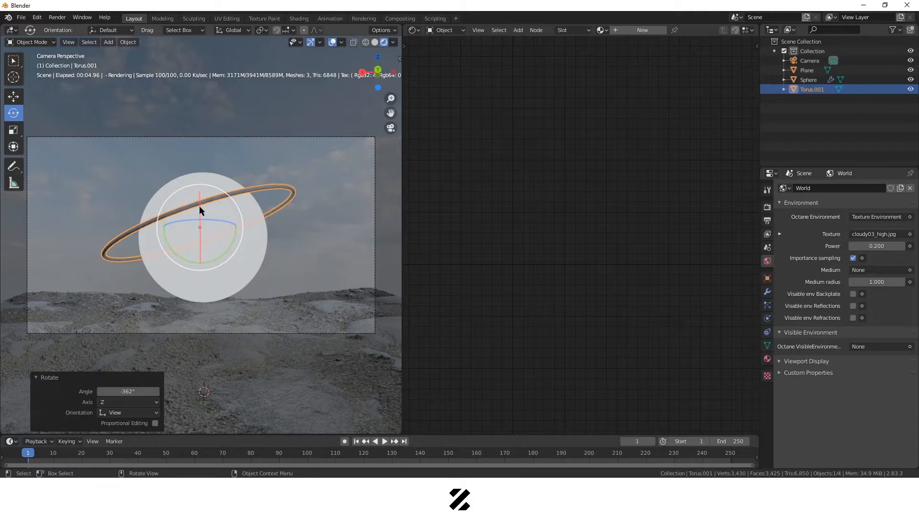
mouse_move(195, 209)
left_mouse_down()
mouse_move(228, 225)
mouse_move(201, 211)
left_mouse_up()
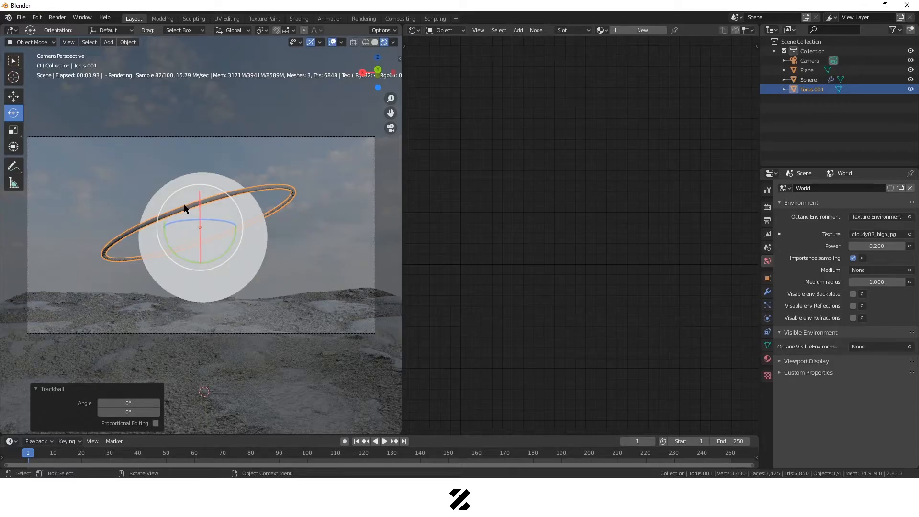
mouse_move(185, 206)
left_mouse_down()
mouse_move(197, 220)
mouse_move(193, 202)
mouse_move(144, 197)
mouse_move(140, 210)
mouse_move(159, 248)
mouse_move(174, 206)
mouse_move(191, 220)
left_mouse_up()
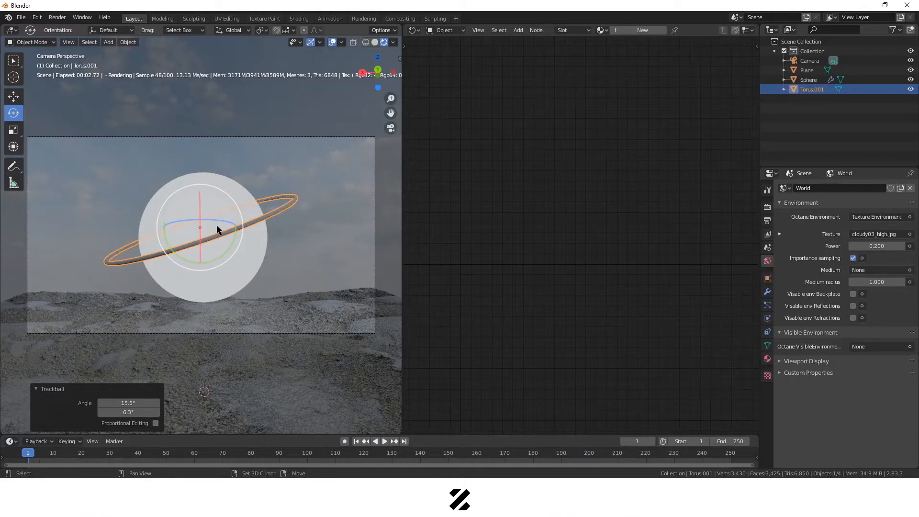
- Lower the torus slightly with the Move tool, shift it about -0.03 m along X, and deselect it
key("shift+space")
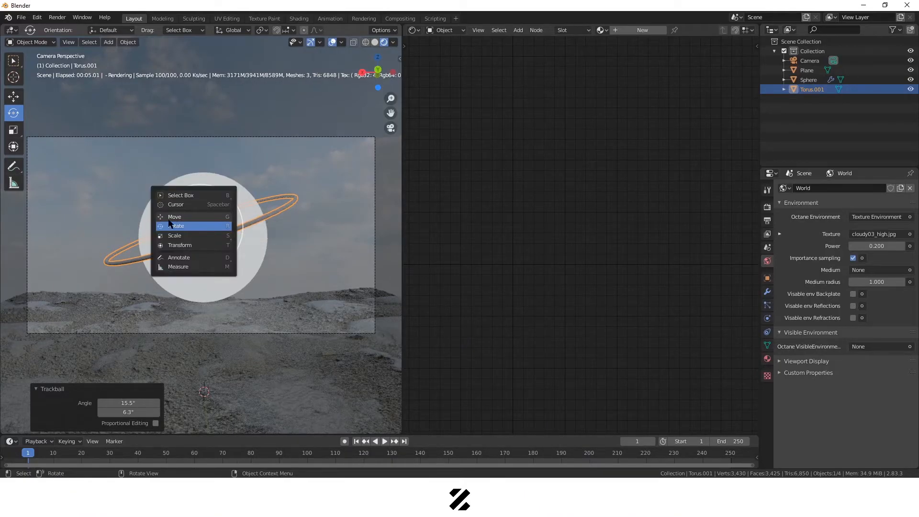
left_click(184, 215)
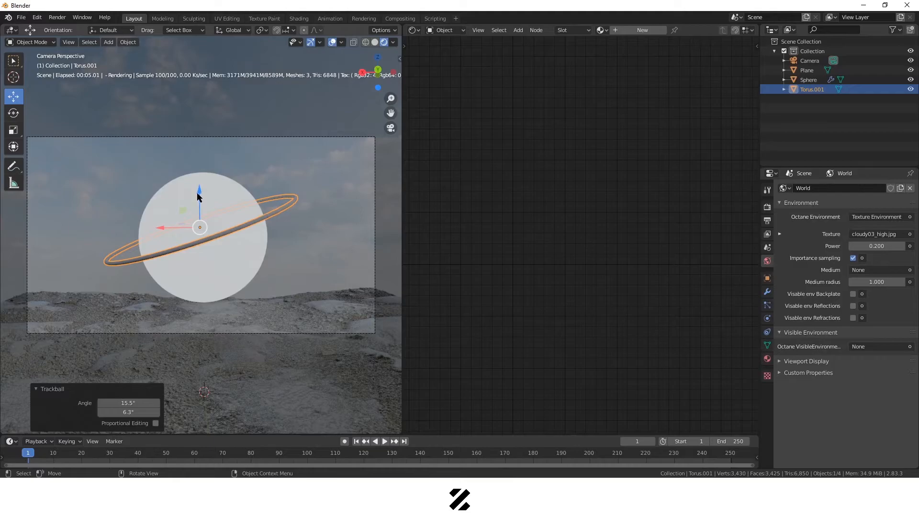
left_click_drag(198, 192, 198, 197)
left_click_drag(165, 233, 166, 234)
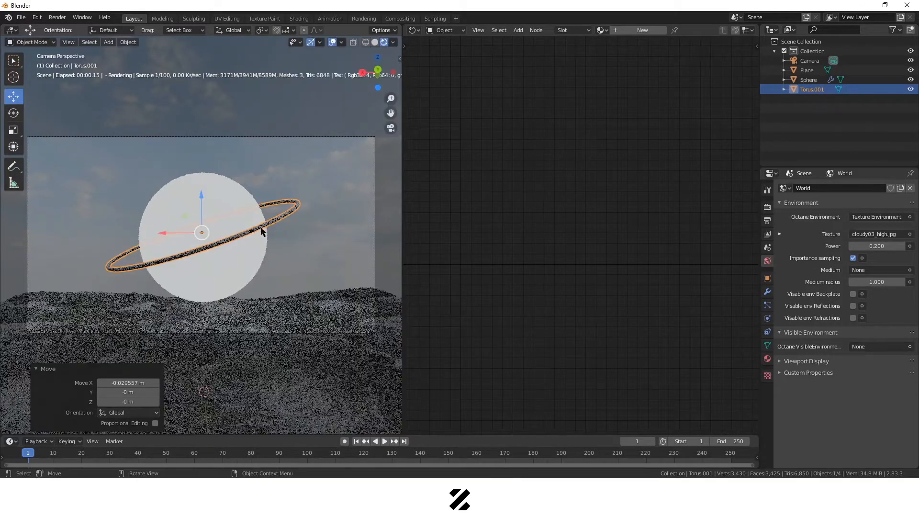
left_click(317, 200)
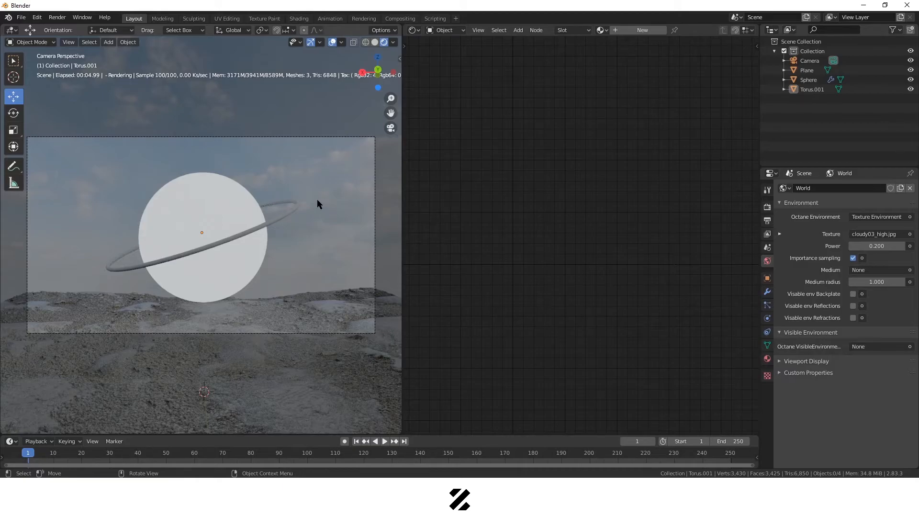
- Create a new material for the torus and delete its Universal Material node
left_click(294, 218)
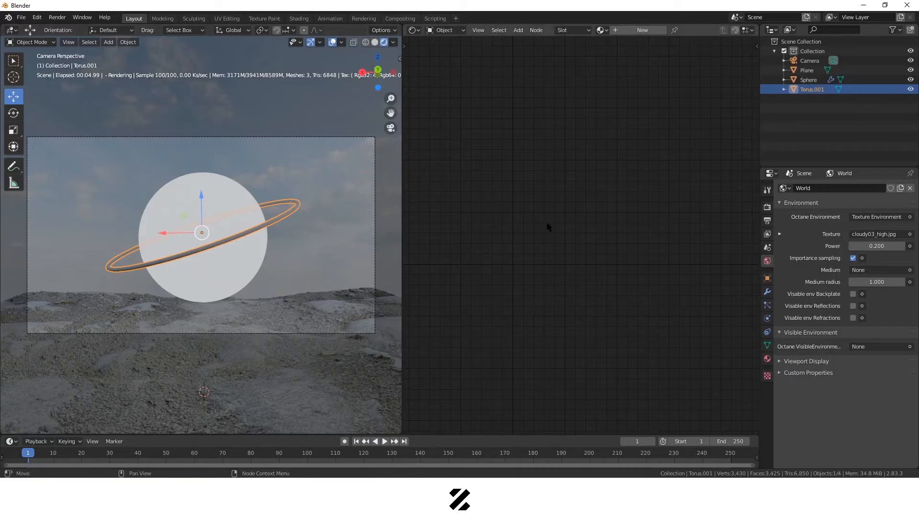
left_click(642, 30)
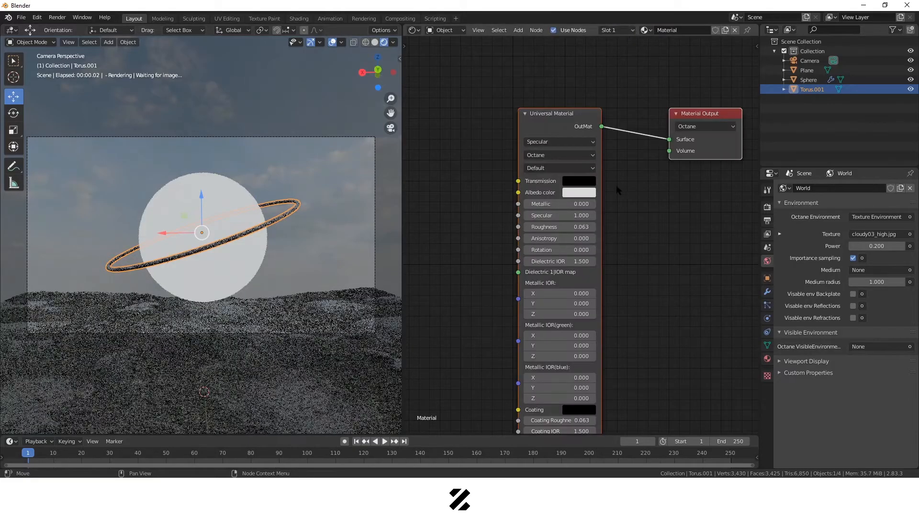
left_click(513, 103)
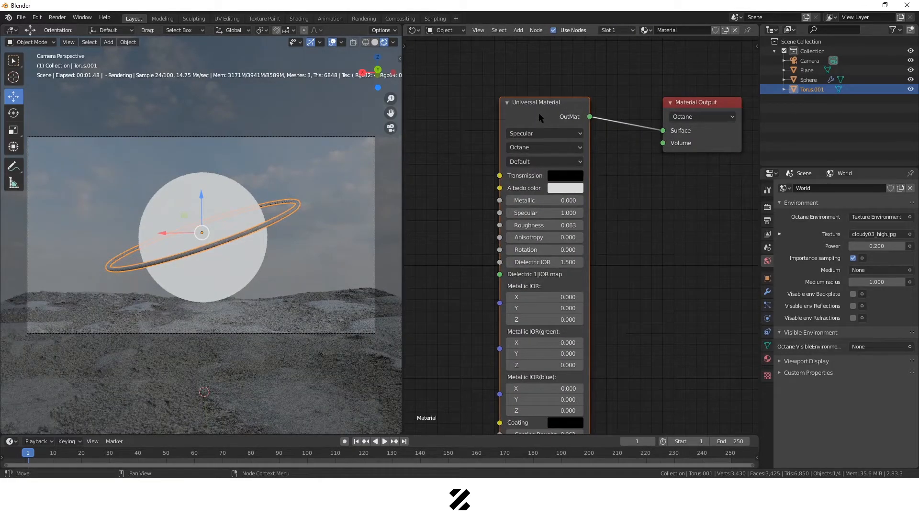
key("Delete")
- Add a Diffuse Material node and connect it to the Material Output's Surface input
key("shift+a")
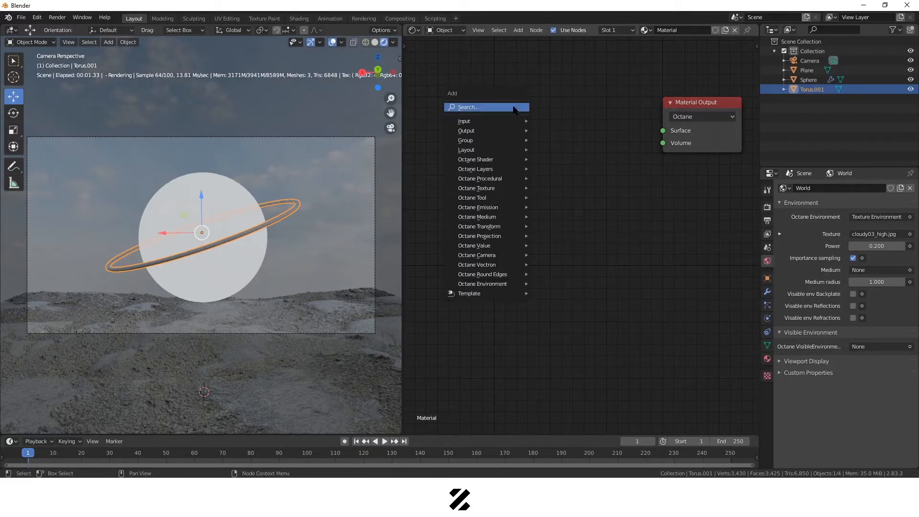
left_click(513, 106)
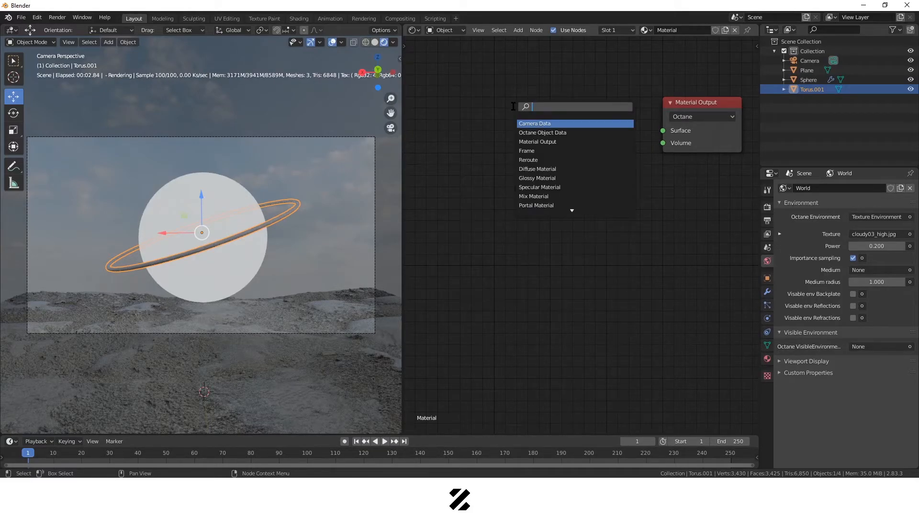
type("diffuse")
key("Return")
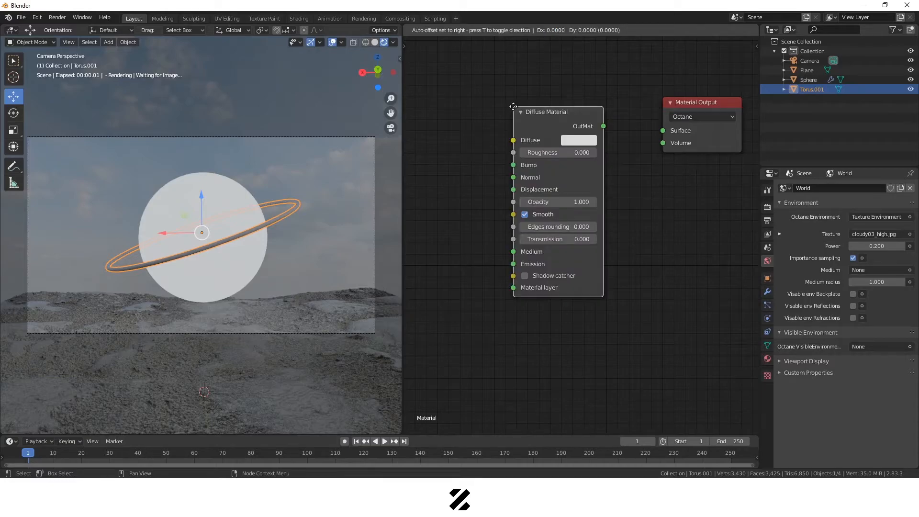
left_click(540, 108)
- Set the torus's diffuse colour to blue, about R 0.129, G 0.397, B 0.700
left_click(613, 143)
left_click(609, 143)
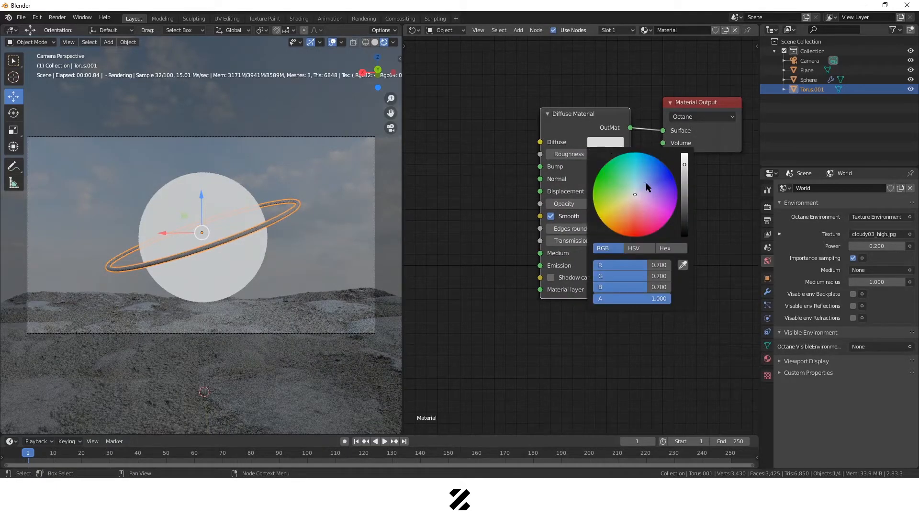
mouse_move(638, 195)
left_mouse_down()
mouse_move(658, 215)
mouse_move(641, 218)
mouse_move(645, 174)
left_mouse_up()
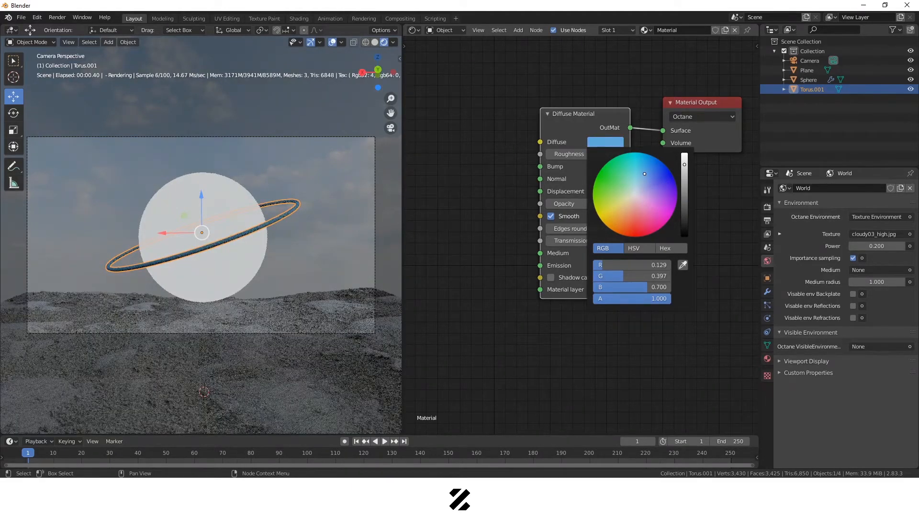
- Add an RGBSpectrum Tex node beside the Black Body Emission node in the sphere's Glow material
left_click(237, 204)
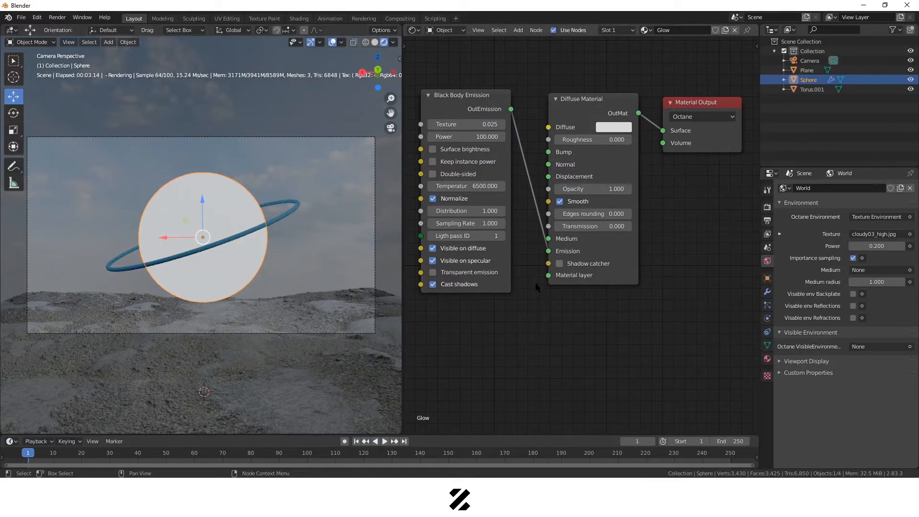
middle_click_drag(463, 97, 532, 115)
left_click_drag(533, 117, 537, 117)
middle_click_drag(458, 168, 507, 169)
left_click(451, 153)
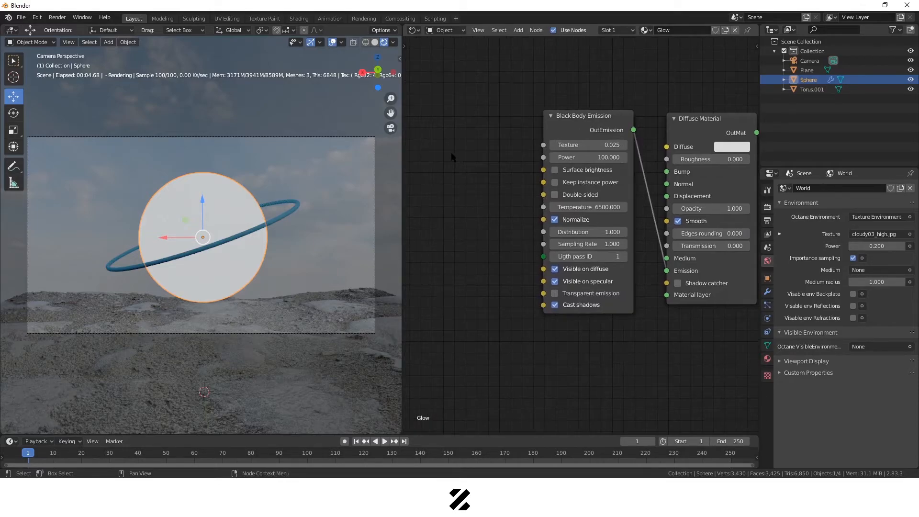
key("shift+a")
left_click(451, 152)
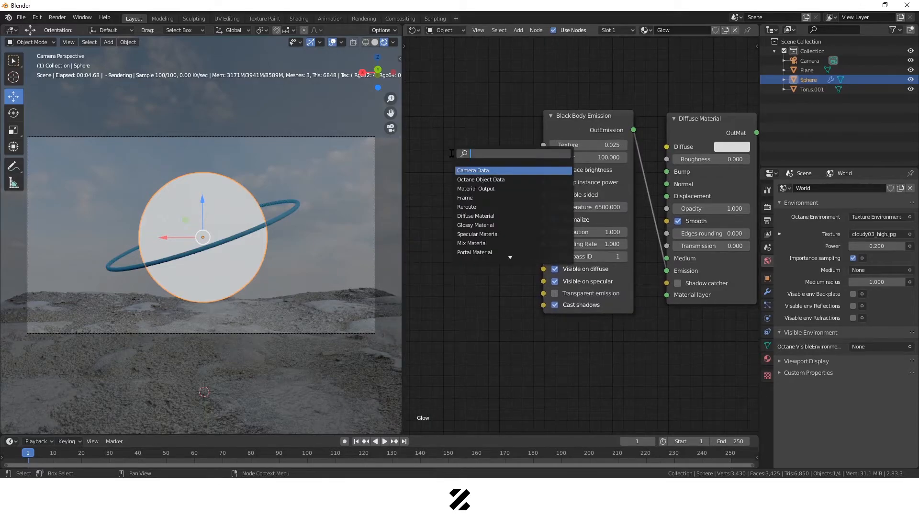
type("rgb")
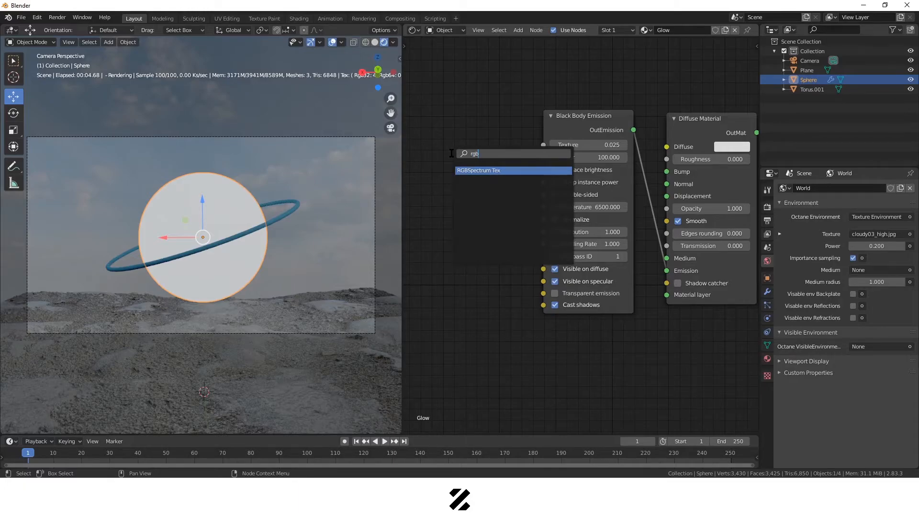
left_click(492, 171)
left_click(445, 119)
middle_click_drag(446, 117, 474, 101)
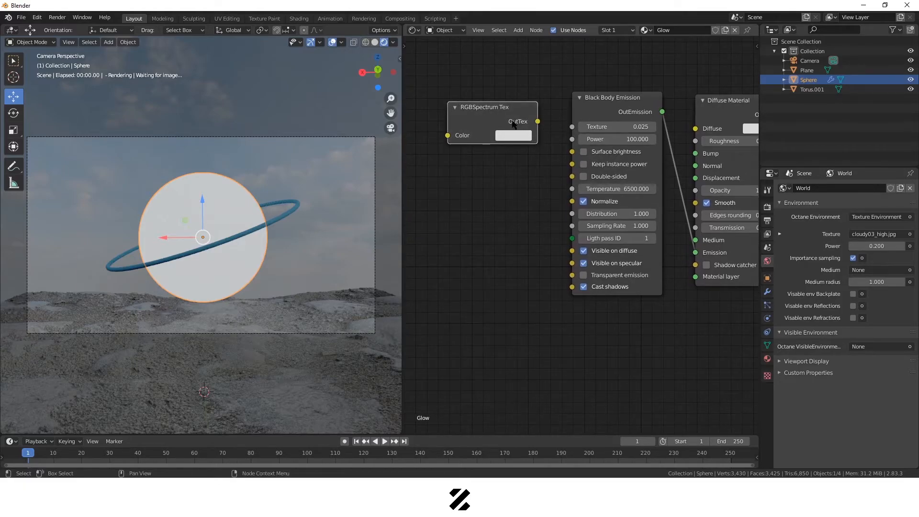
- Connect the RGBSpectrum Tex node to the Black Body Emission's Texture input and set the emission power to 7.2
left_click_drag(538, 122, 572, 127)
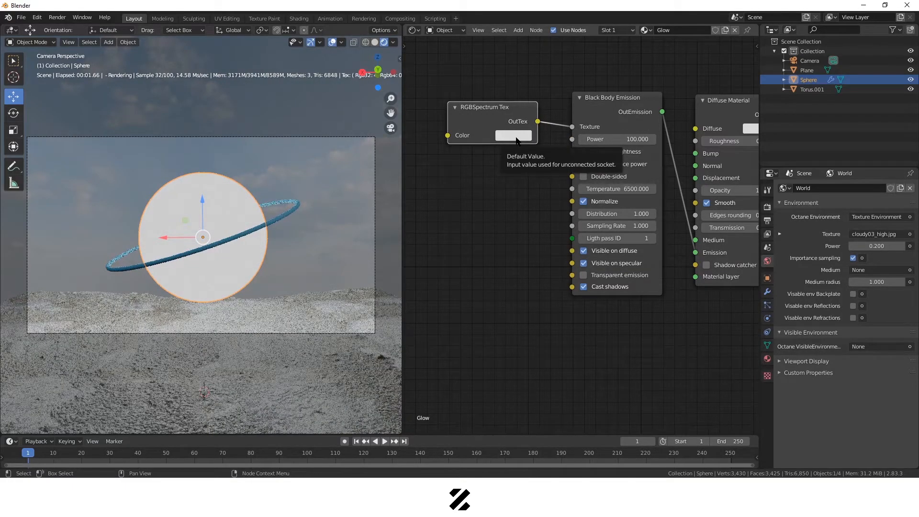
key("ctrl+z")
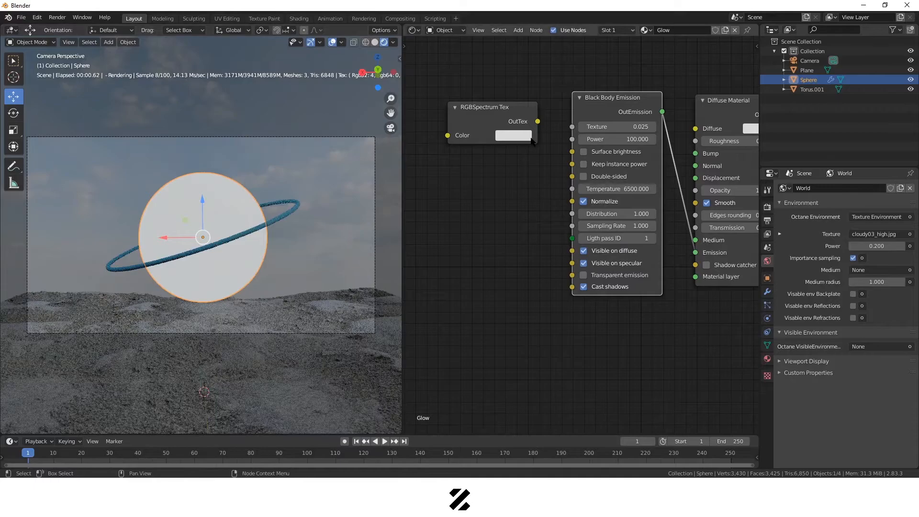
left_click_drag(538, 121, 576, 128)
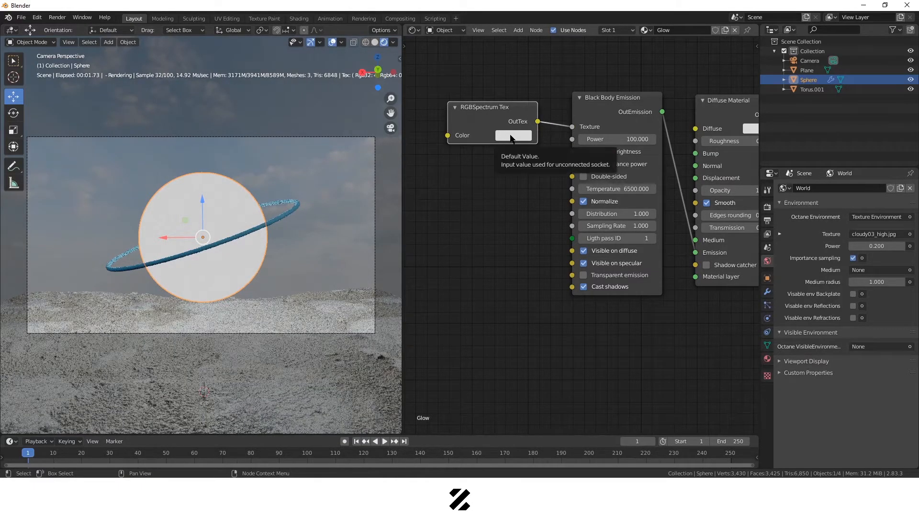
left_click_drag(623, 139, 556, 138)
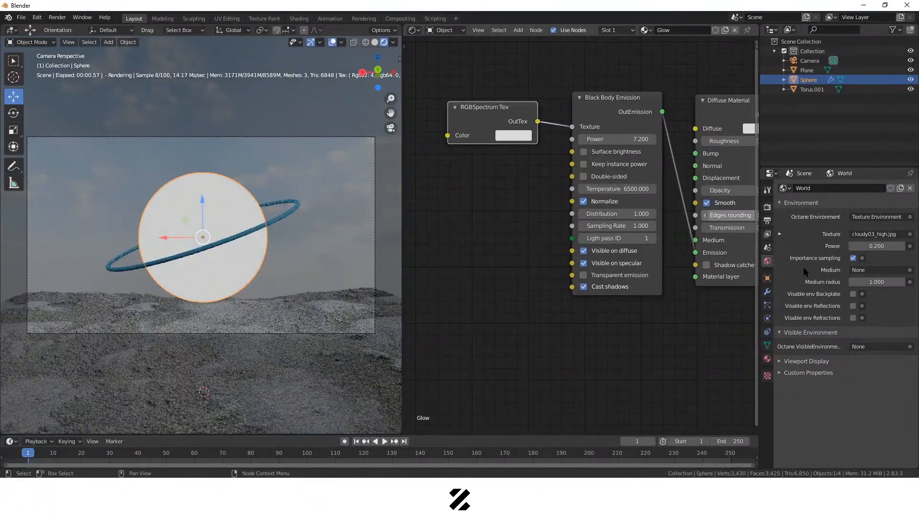
- Set the RGBSpectrum Tex colour to light cyan-blue to tint the sphere's glow, and deselect the sphere
left_click(513, 136)
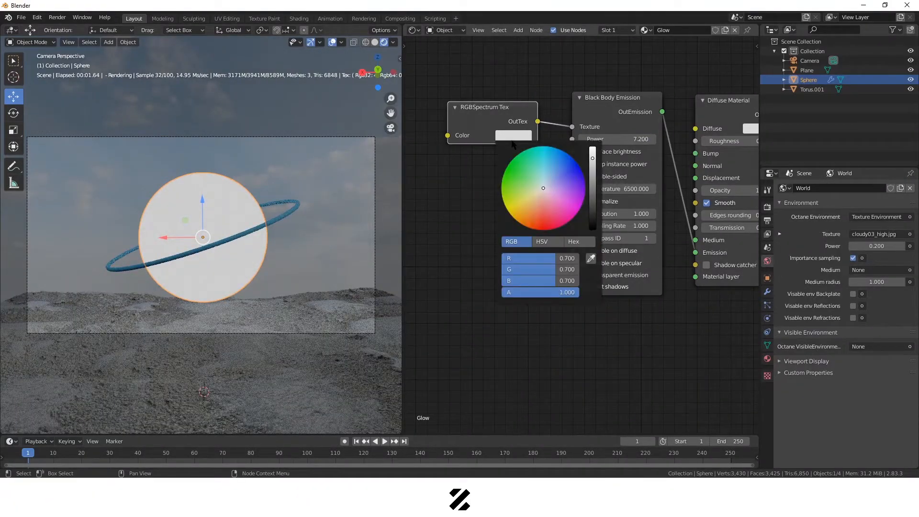
left_click(545, 166)
left_click(552, 175)
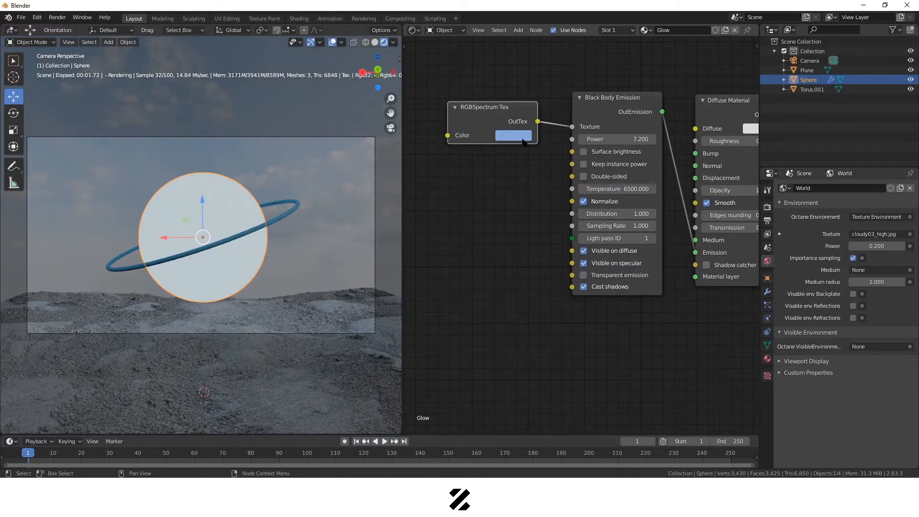
left_click(527, 138)
left_click(592, 219)
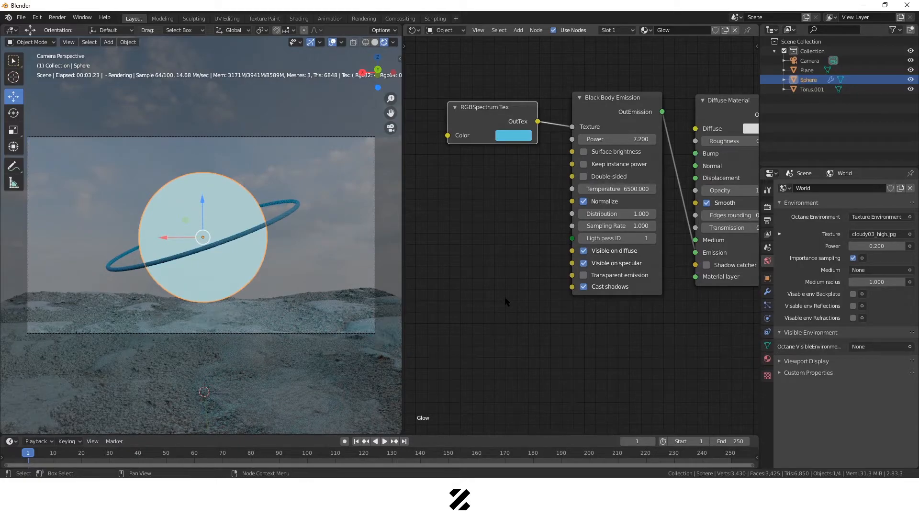
left_click(321, 206)
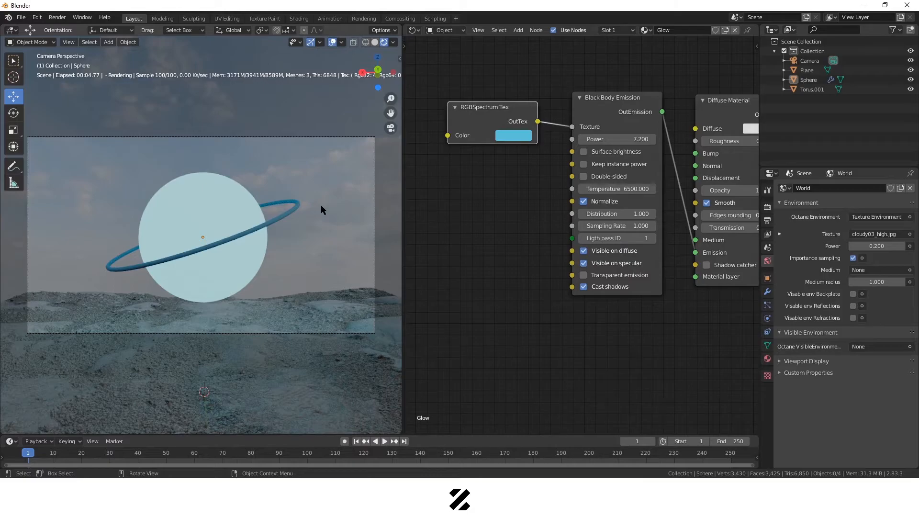
- Switch to the browser and look through the artist's Instagram renders, including the post of a figure between palm leaves
left_click(697, 489)
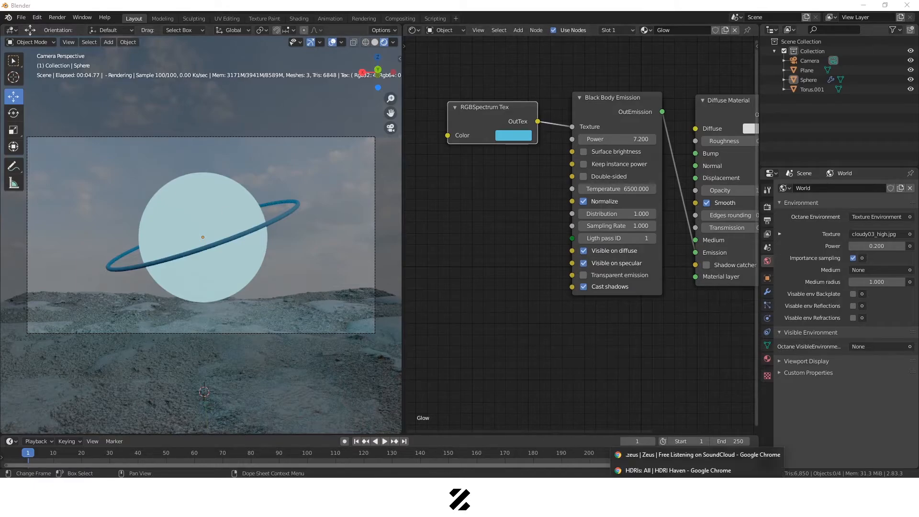
left_click(677, 470)
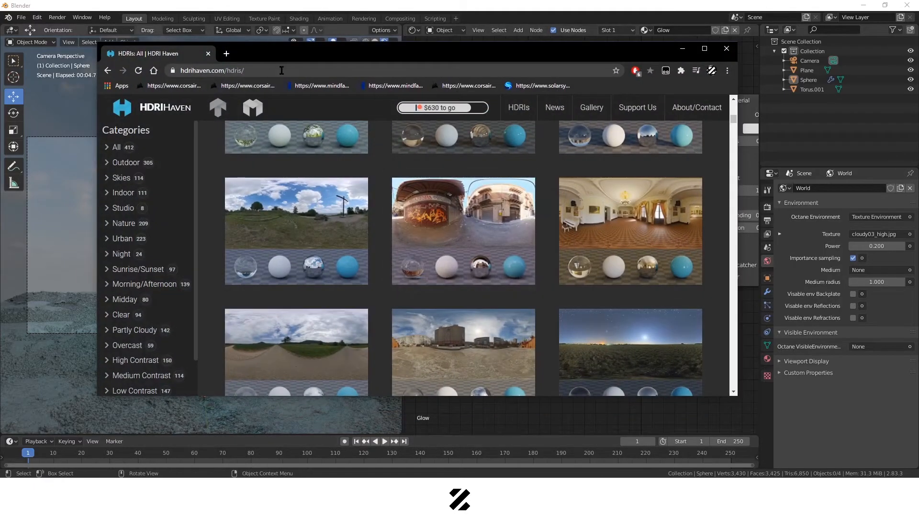
left_click_drag(314, 55, 0, 41)
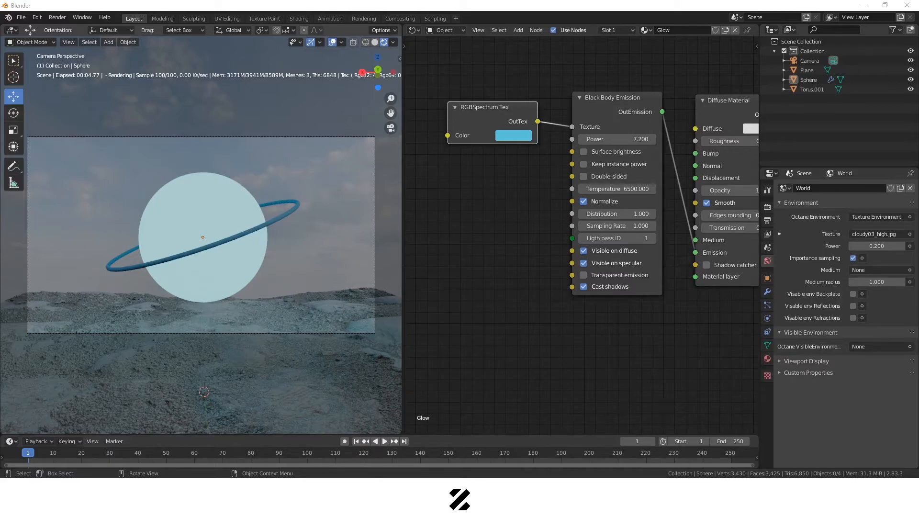
left_click_drag(0, 51, 502, 74)
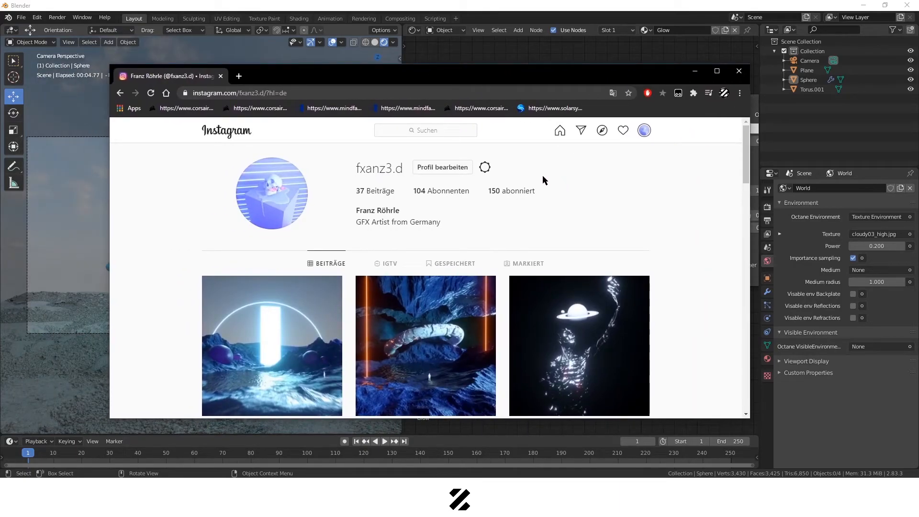
scroll(567, 199, "down", 2)
scroll(574, 207, "down", 4)
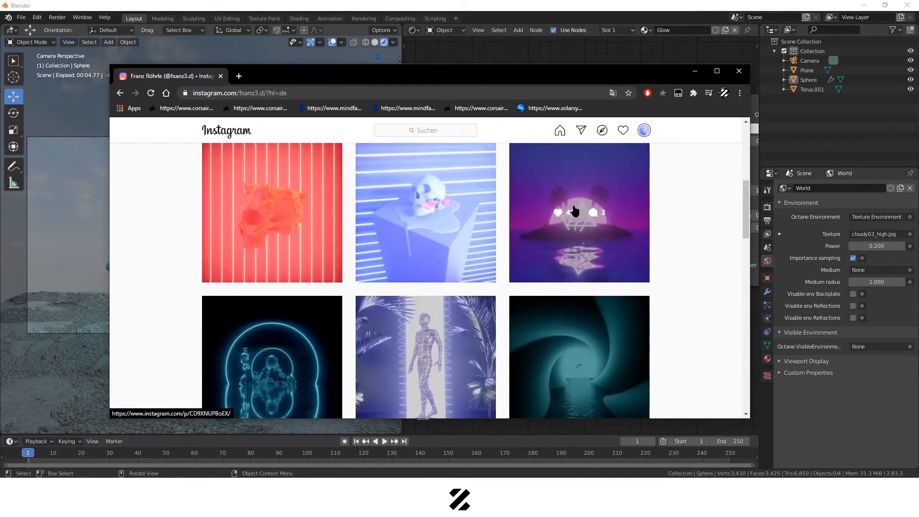
left_click(441, 333)
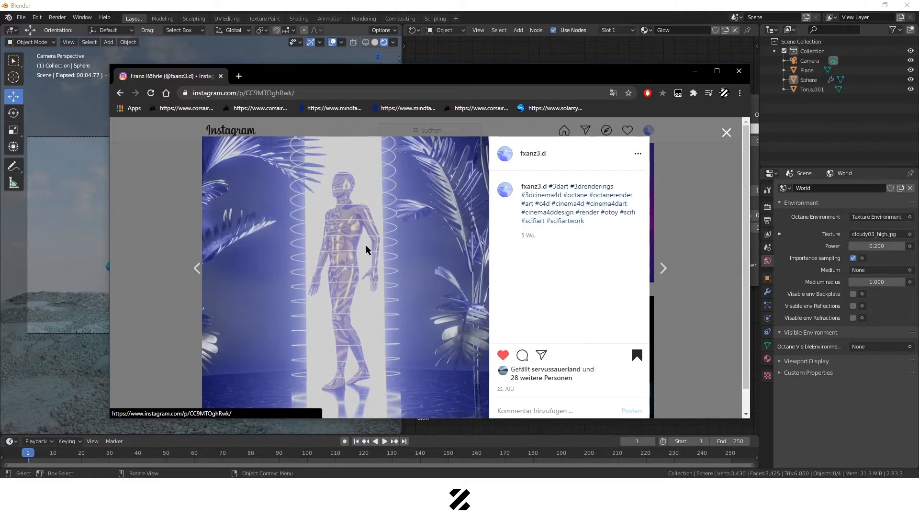
left_click(699, 189)
left_click_drag(672, 78, 613, 65)
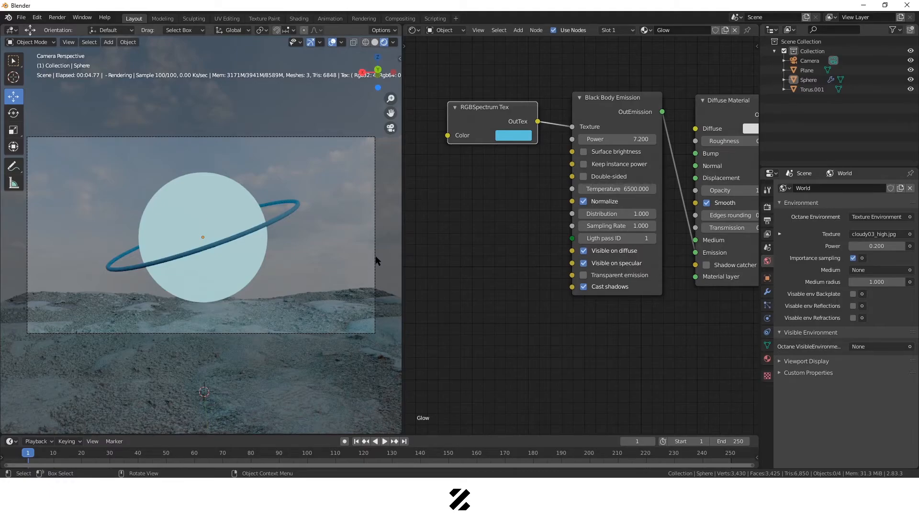
- Tidy the Glow node layout by moving the RGBSpectrum Tex node closer to the Black Body Emission node
scroll(453, 232, "down", 1)
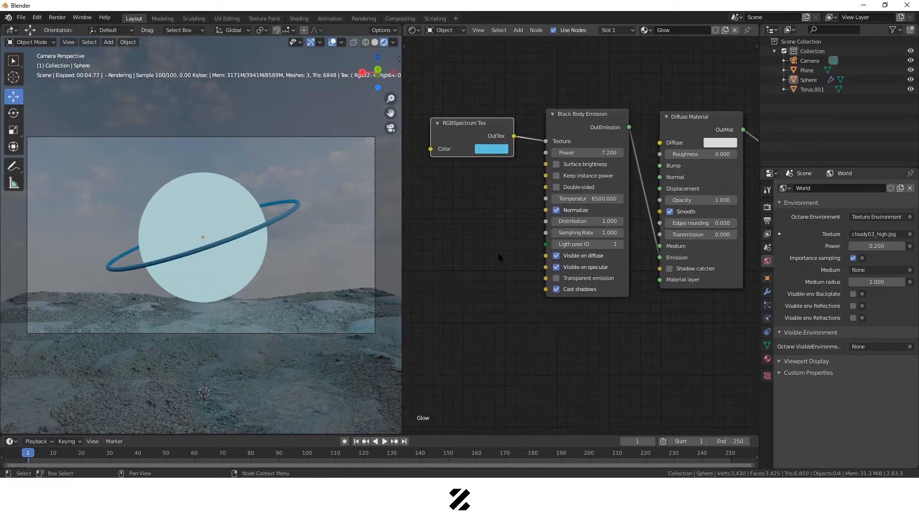
scroll(492, 249, "down", 2)
left_click_drag(453, 92, 699, 208)
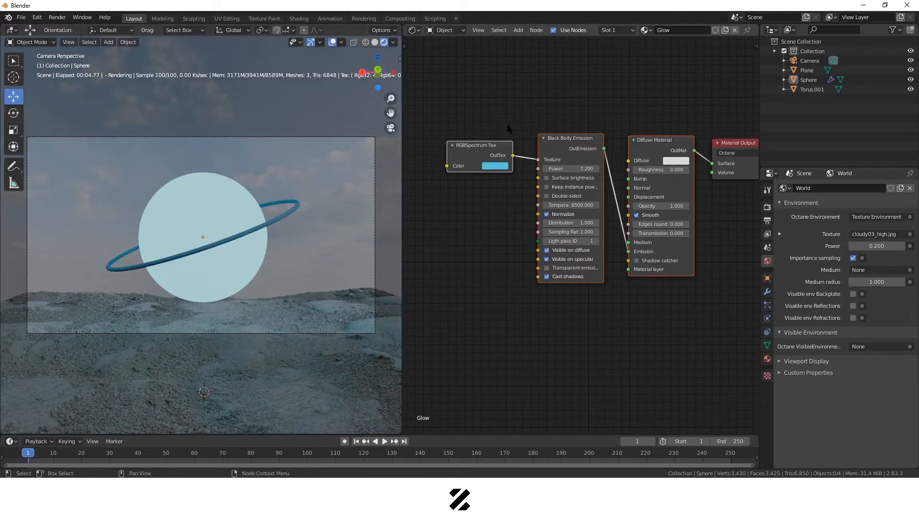
left_click(496, 148)
left_click_drag(495, 145, 504, 140)
left_click(501, 131)
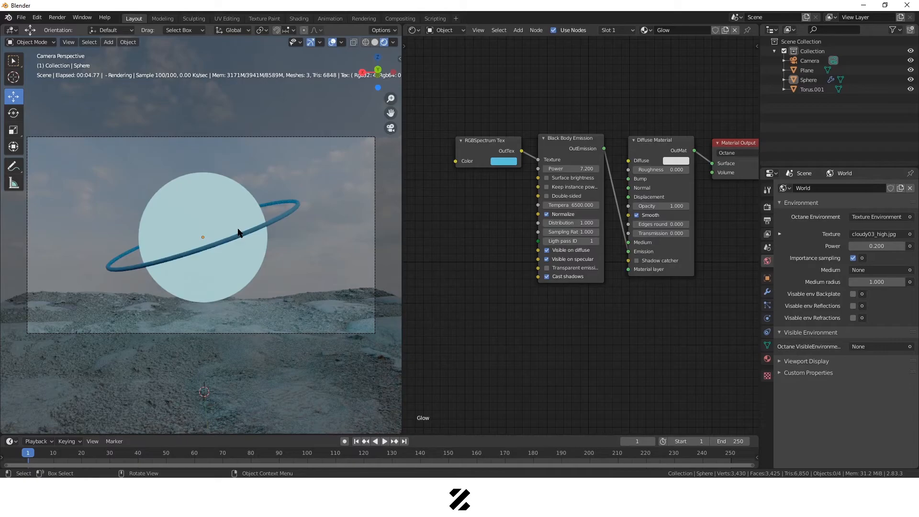
- Enable Octane Post Processing on the camera
left_click(810, 61)
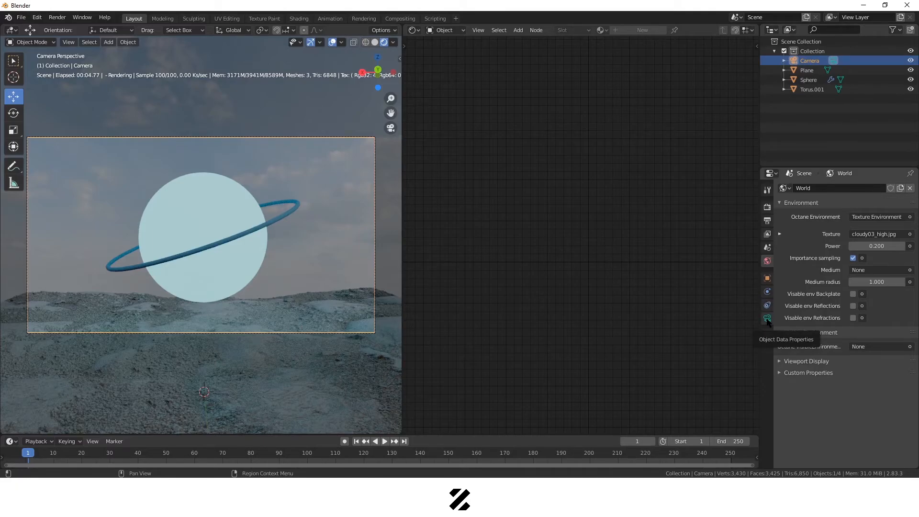
left_click(768, 318)
left_click(807, 70)
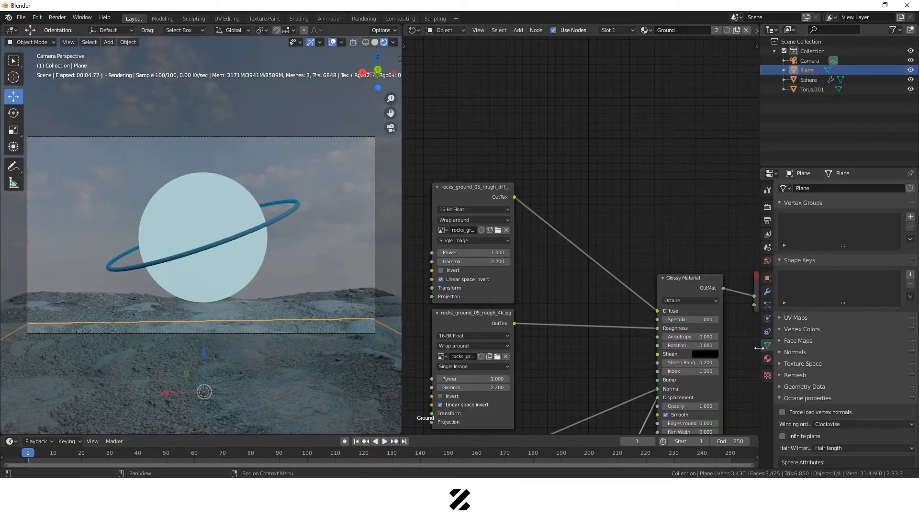
left_click(810, 61)
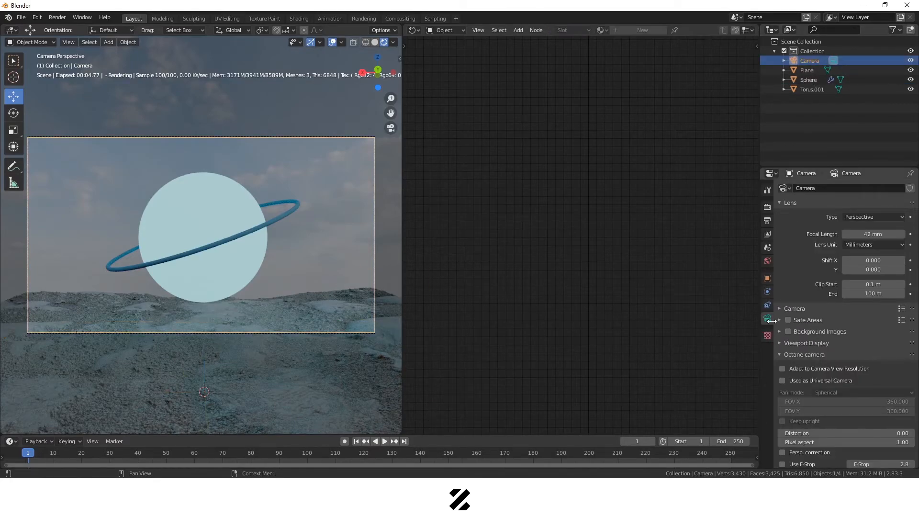
scroll(813, 335, "down", 15)
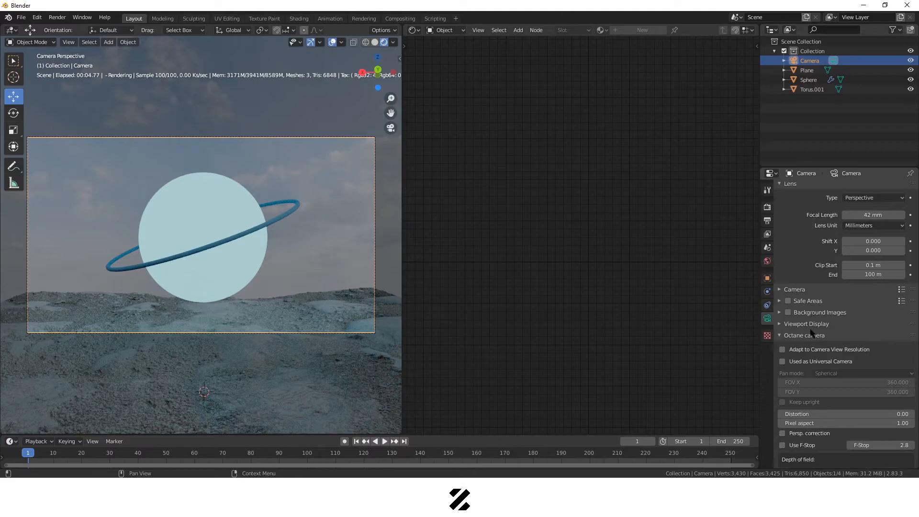
scroll(813, 360, "down", 10)
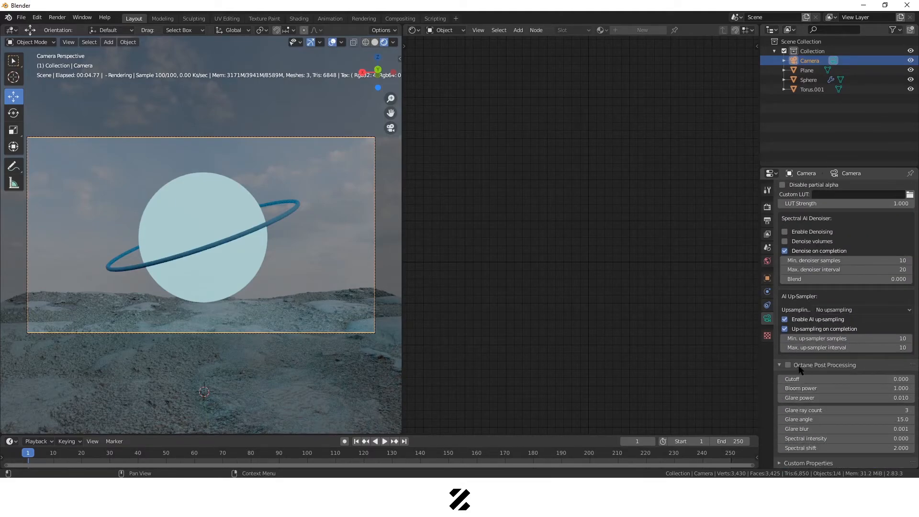
left_click(788, 365)
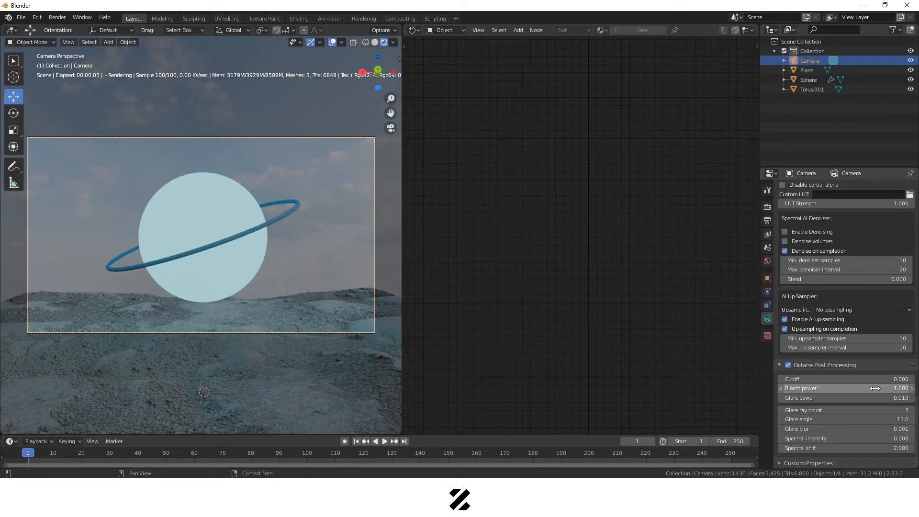
- Set the camera's post-processing bloom power to 20
left_click_drag(847, 389, 917, 388)
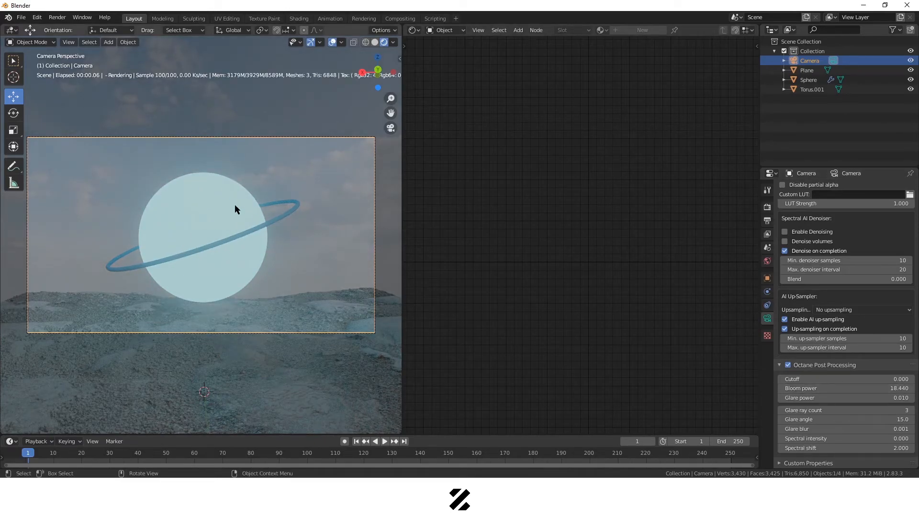
double_click(848, 388)
type("17.63")
type("20")
key("Return")
- Try a glare power of about 10, settle on 0.001, and deselect the camera
left_click_drag(816, 398, 872, 398)
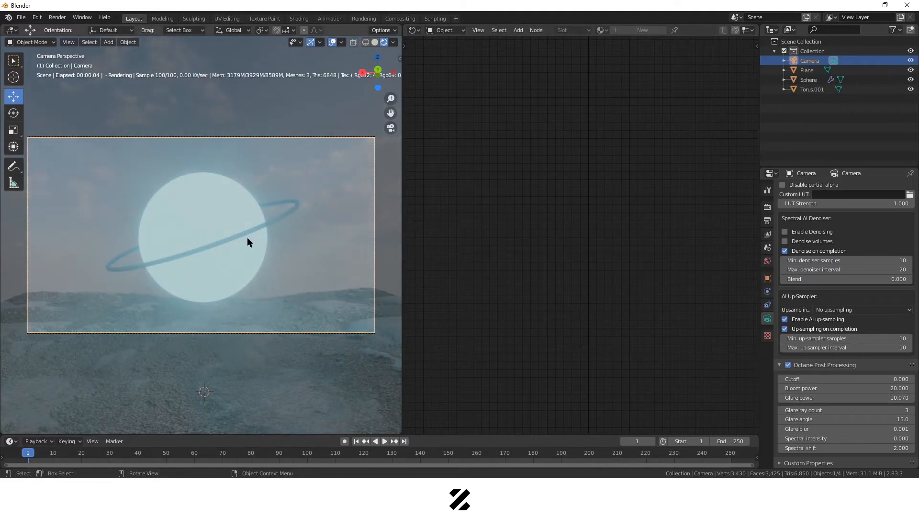
left_click_drag(862, 398, 814, 398)
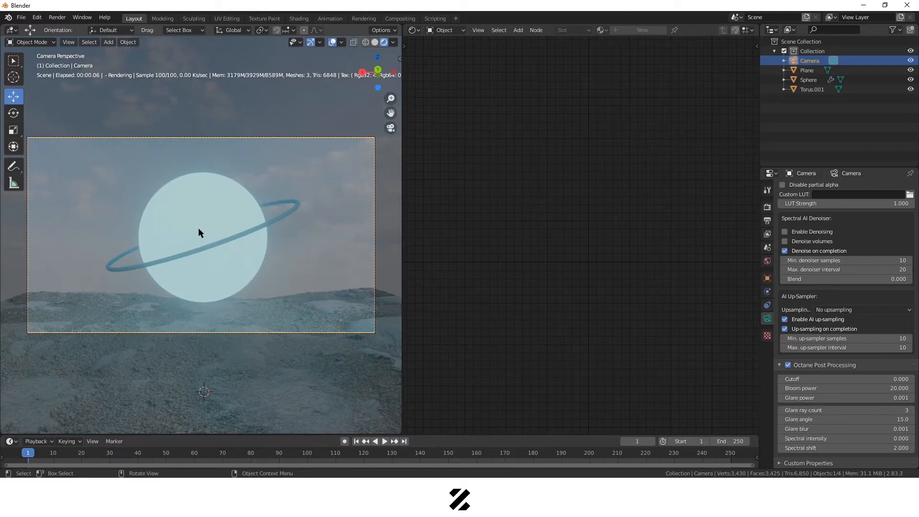
left_click(332, 200)
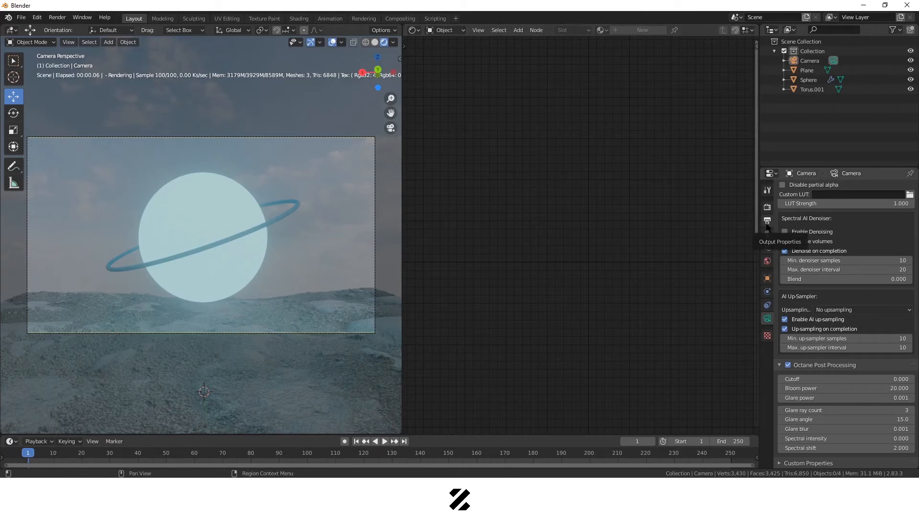
- Set the output resolution to 1500 × 1500 px
left_click(767, 221)
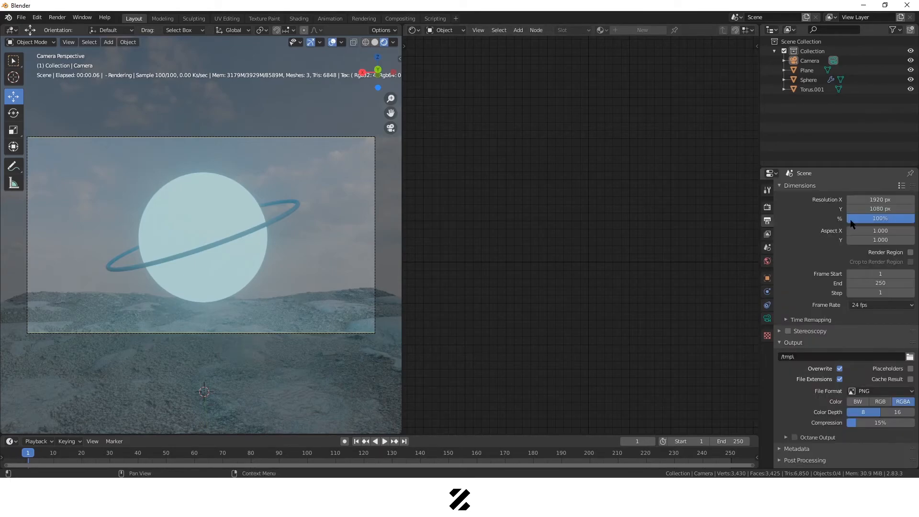
left_click(880, 200)
type("1500")
key("Return")
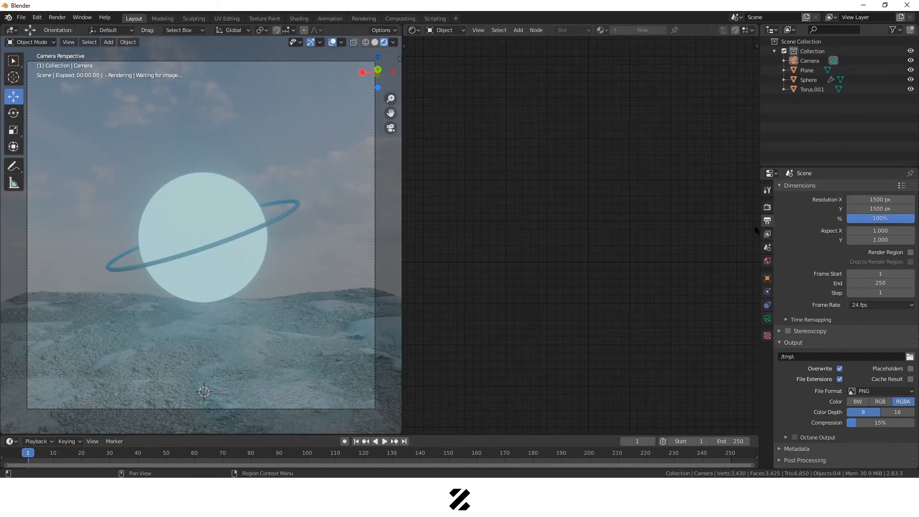
- Switch the viewport to solid shading, render a test image, and fit the whole frame inside a smaller render window
left_click(768, 208)
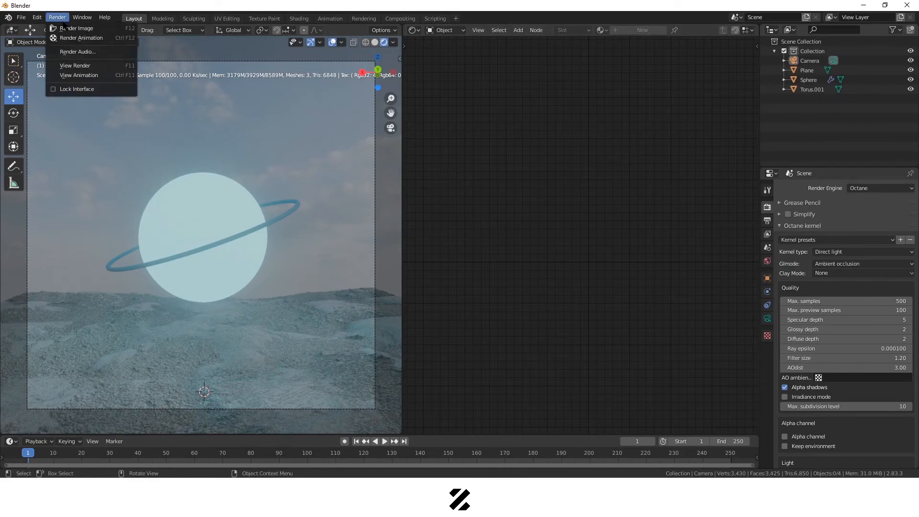
left_click(68, 29)
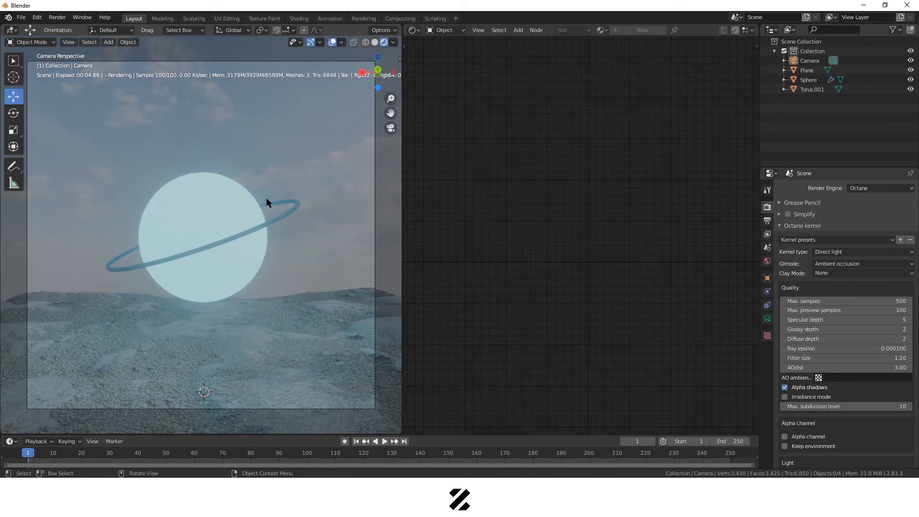
left_click(374, 43)
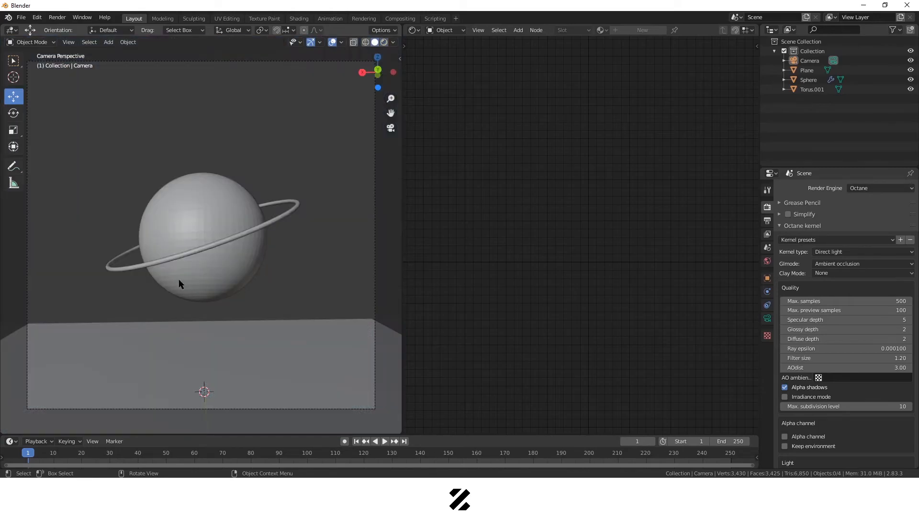
mouse_move(199, 224)
middle_mouse_down()
mouse_move(188, 246)
mouse_move(214, 261)
mouse_move(186, 257)
mouse_move(207, 234)
middle_mouse_up()
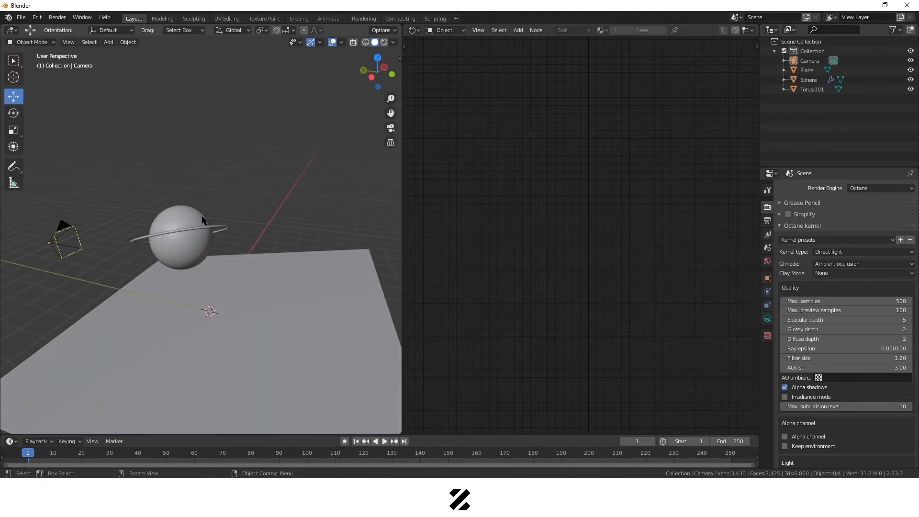
left_click(58, 17)
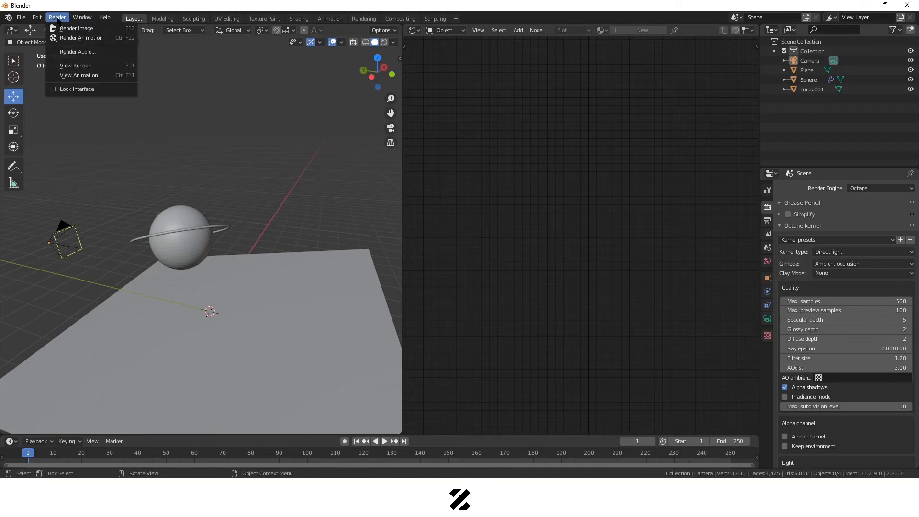
left_click(75, 29)
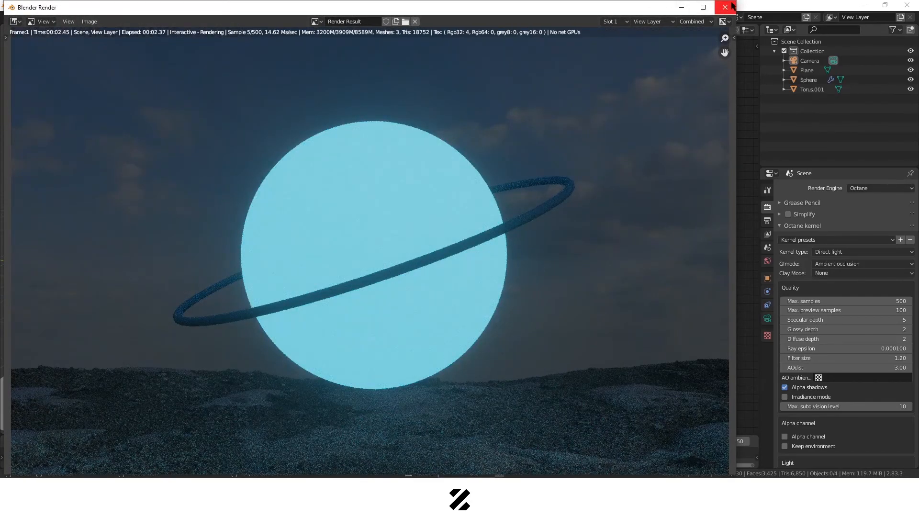
left_click_drag(736, 2, 527, 133)
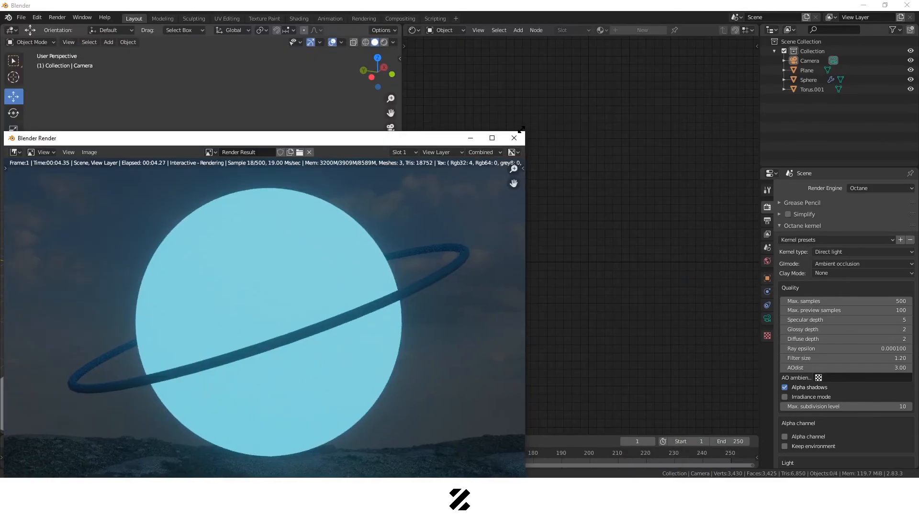
left_click_drag(409, 138, 583, 51)
scroll(493, 205, "down", 5)
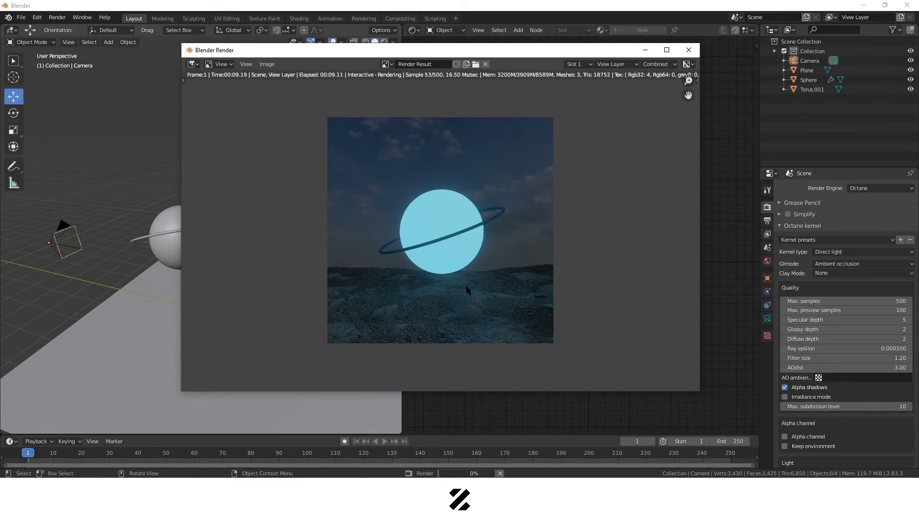
- Return the viewport to camera view with rendered shading and close the running render
left_click(645, 50)
key("KP_0")
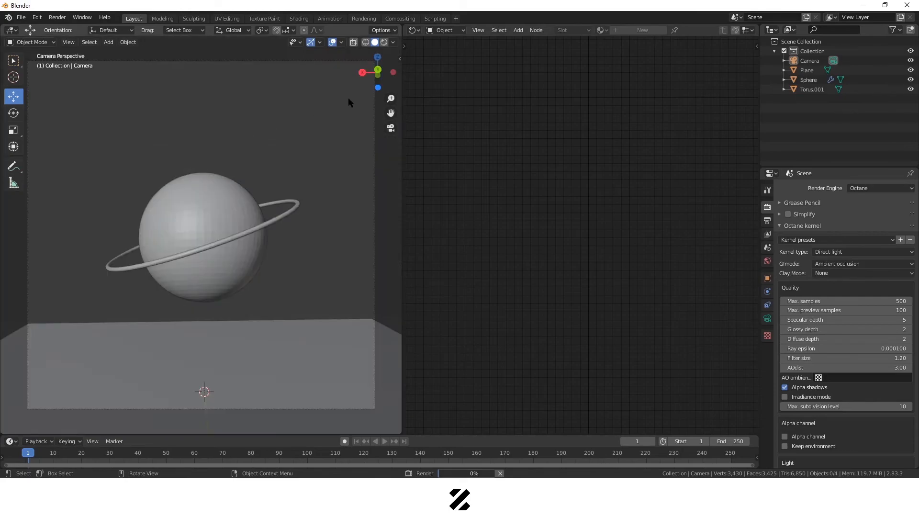
left_click(384, 43)
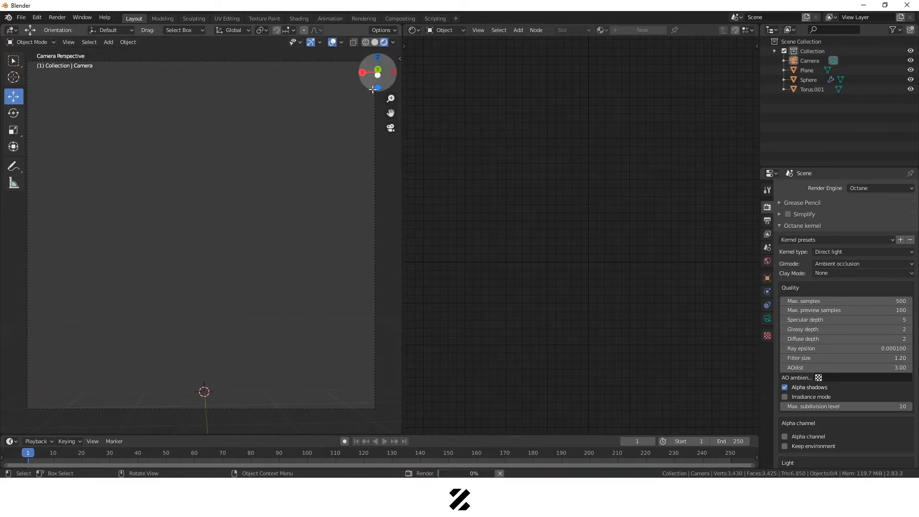
left_click(745, 493)
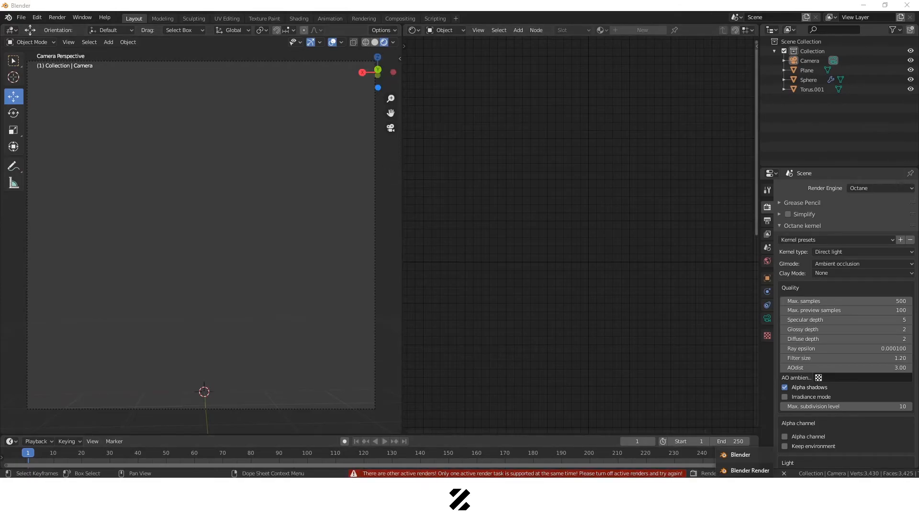
left_click(740, 457)
left_click(742, 493)
left_click(743, 469)
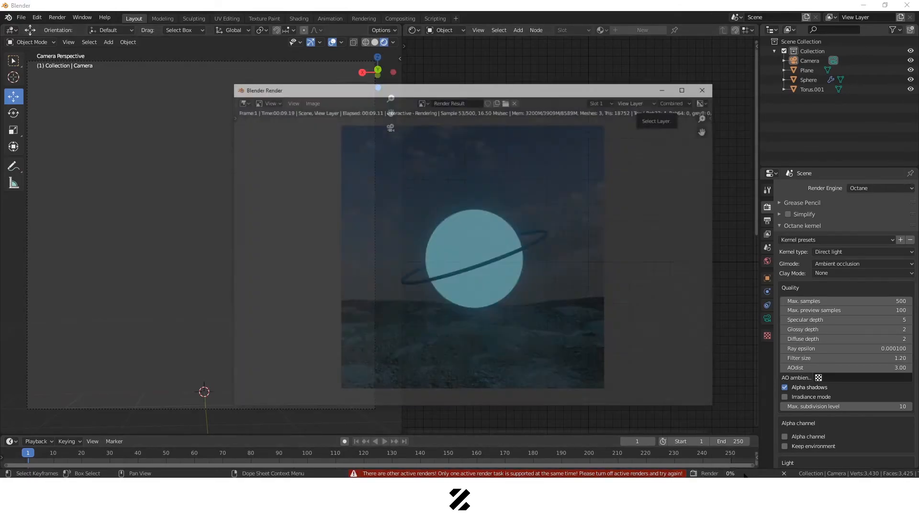
left_click(690, 53)
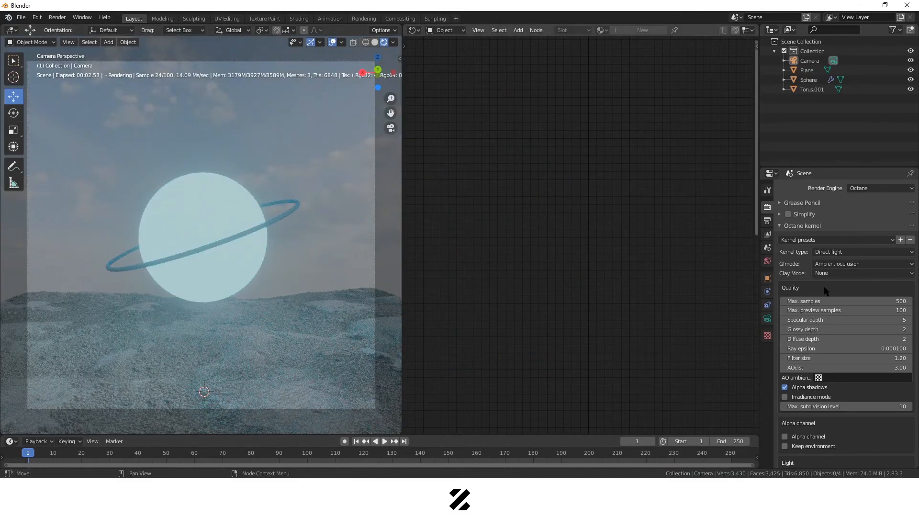
- Enable Octane Camera Imager (Render Mode) on the camera
scroll(807, 353, "down", 10)
scroll(807, 353, "down", 10)
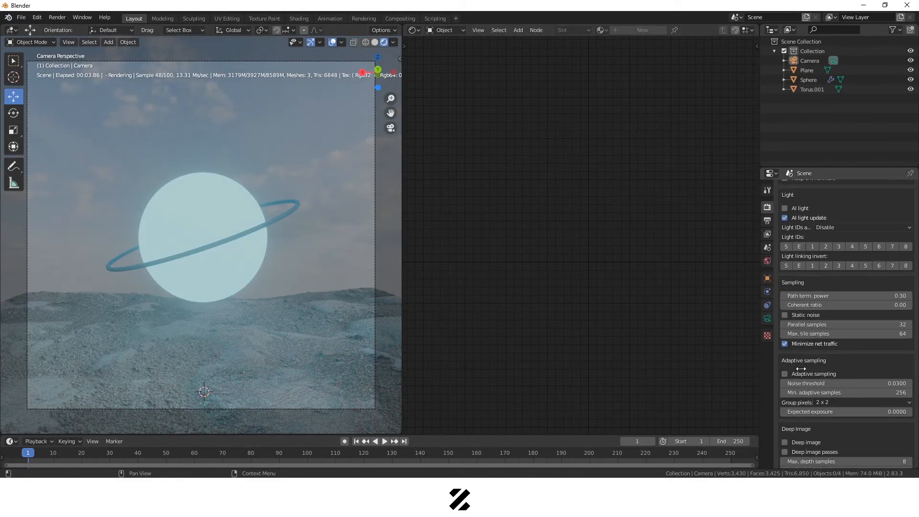
left_click(810, 60)
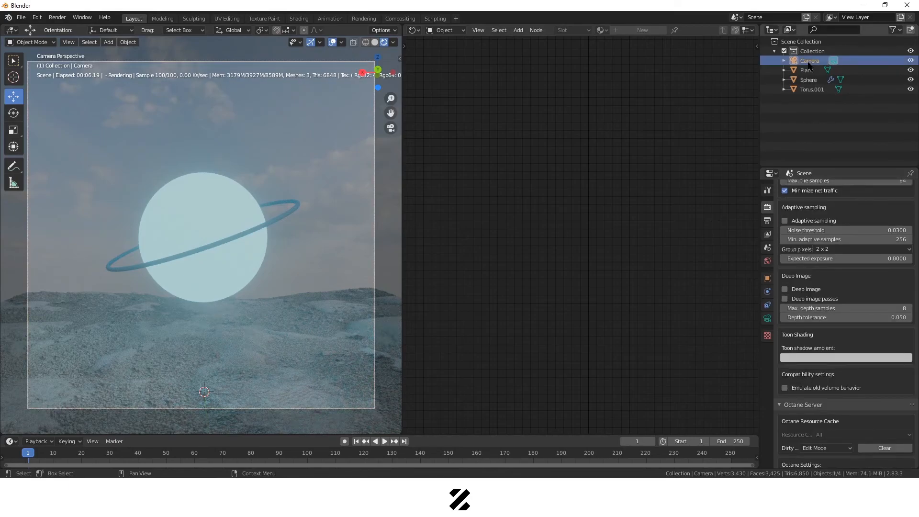
left_click(768, 318)
scroll(823, 329, "down", 5)
scroll(824, 329, "up", 3)
scroll(824, 330, "up", 4)
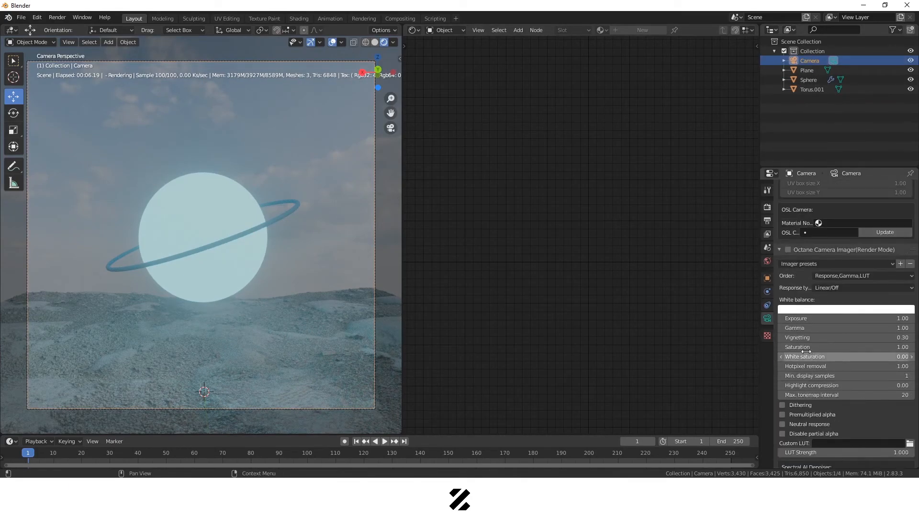
left_click(788, 250)
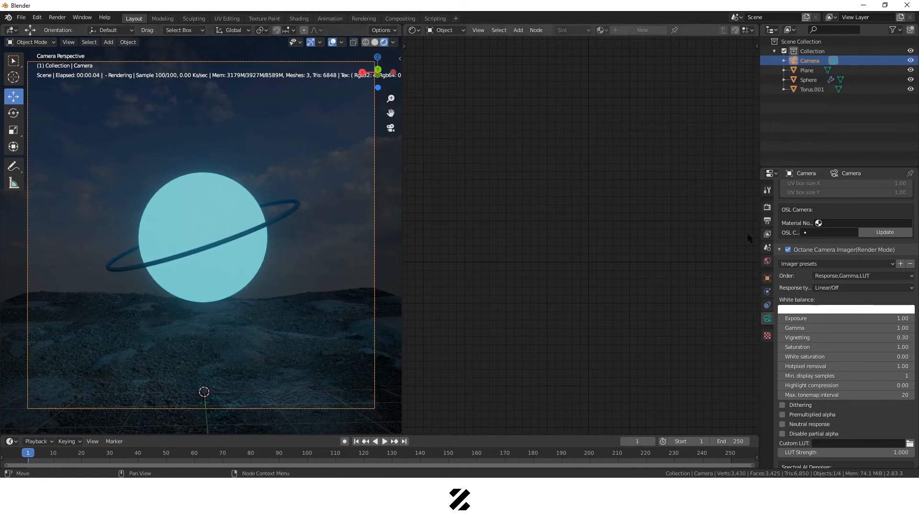
- Set the world environment texture's power to 0.870
left_click(767, 261)
left_click_drag(871, 246, 913, 246)
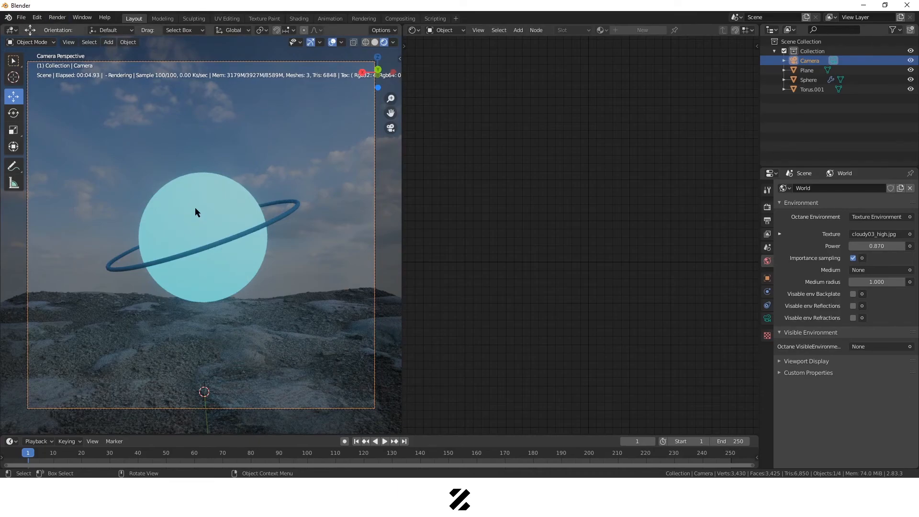
- Try to render the image while rendered viewport shading is active, dismissing the previous render result
key("F12")
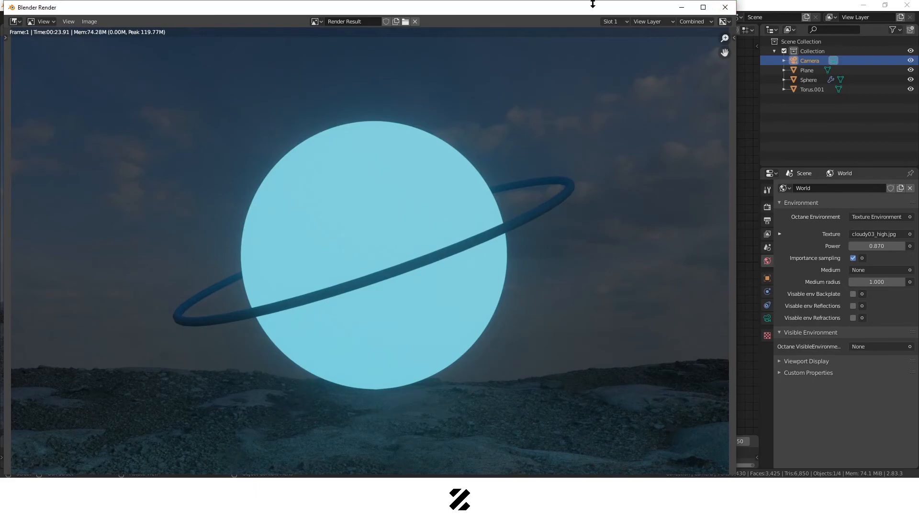
left_click_drag(516, 7, 532, 25)
left_click_drag(667, 27, 681, 133)
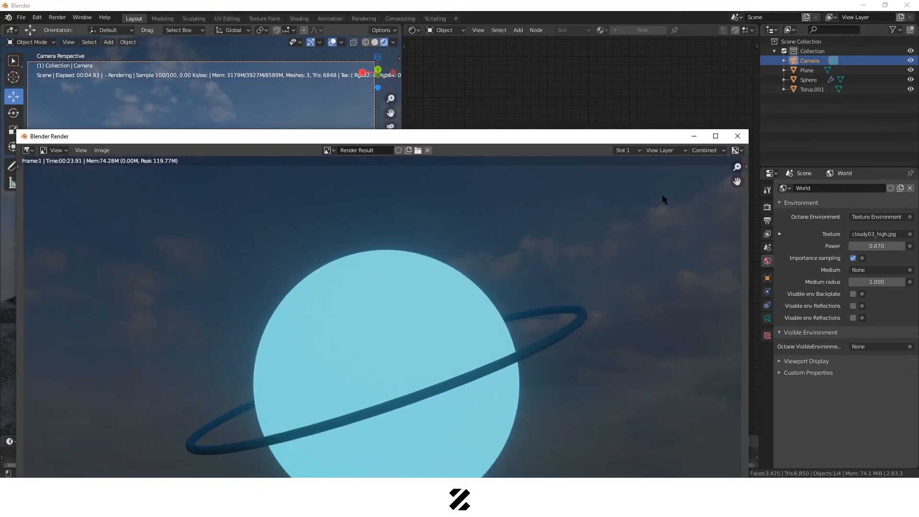
left_click(737, 136)
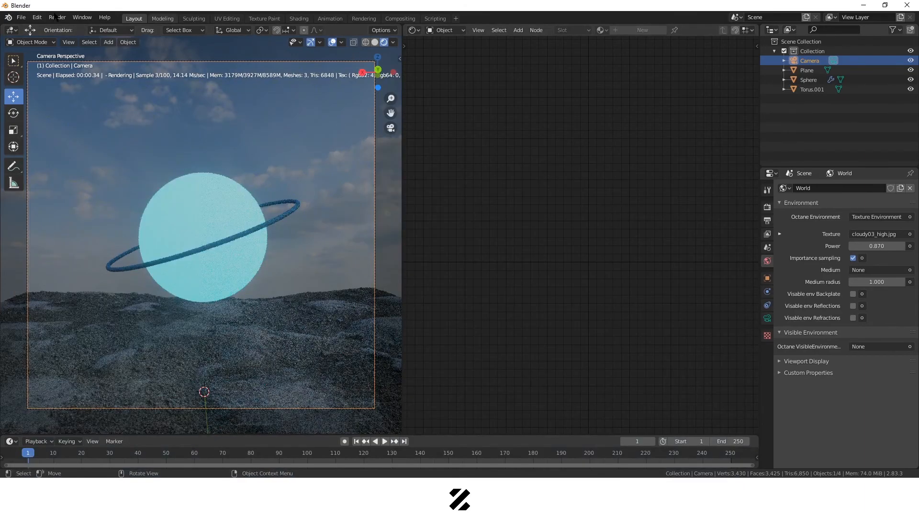
left_click(56, 18)
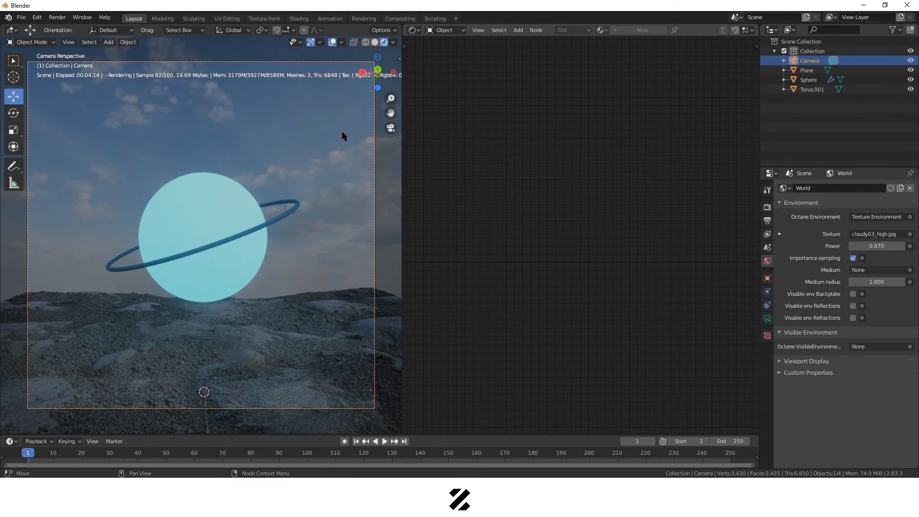
key("F12")
- Switch the viewport to solid shading, render the image to inspect the full frame, and close the render window
left_click(377, 42)
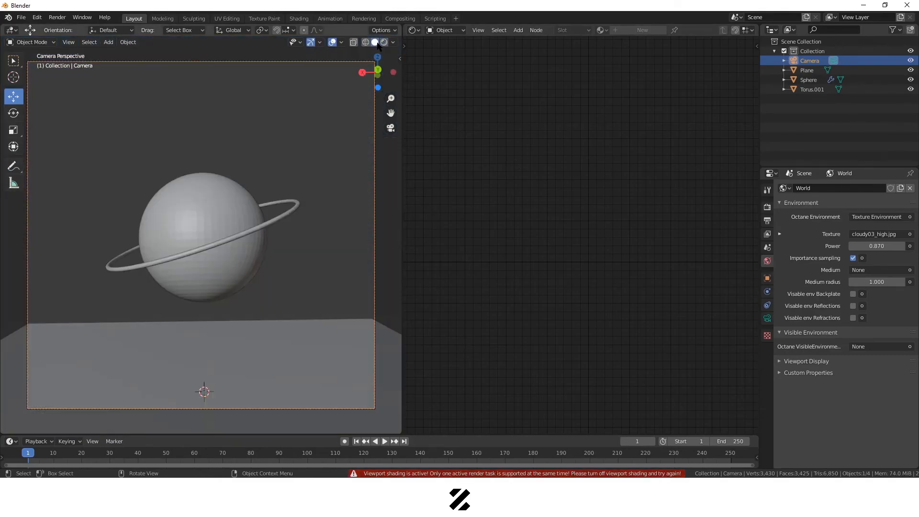
key("F12")
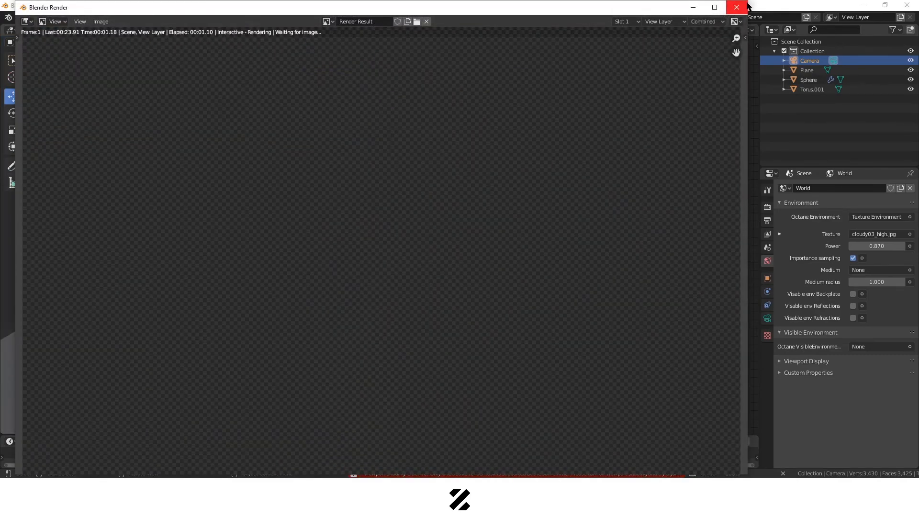
left_click_drag(748, 1, 531, 110)
left_click_drag(443, 118, 560, 41)
scroll(408, 220, "down", 3)
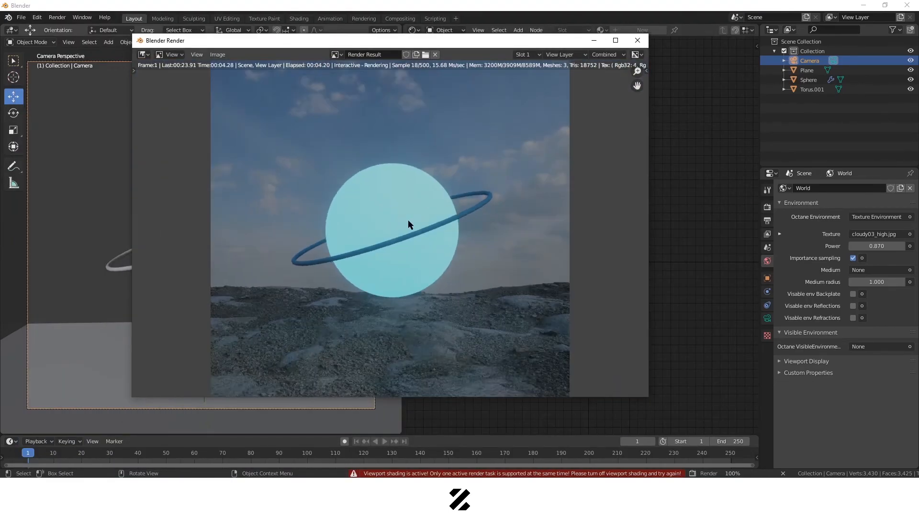
scroll(408, 220, "down", 2)
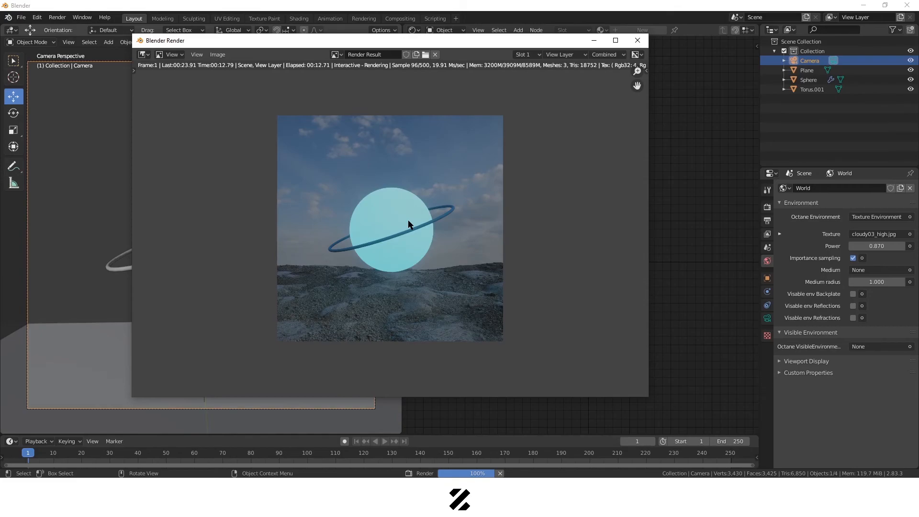
middle_click_drag(412, 227, 383, 254)
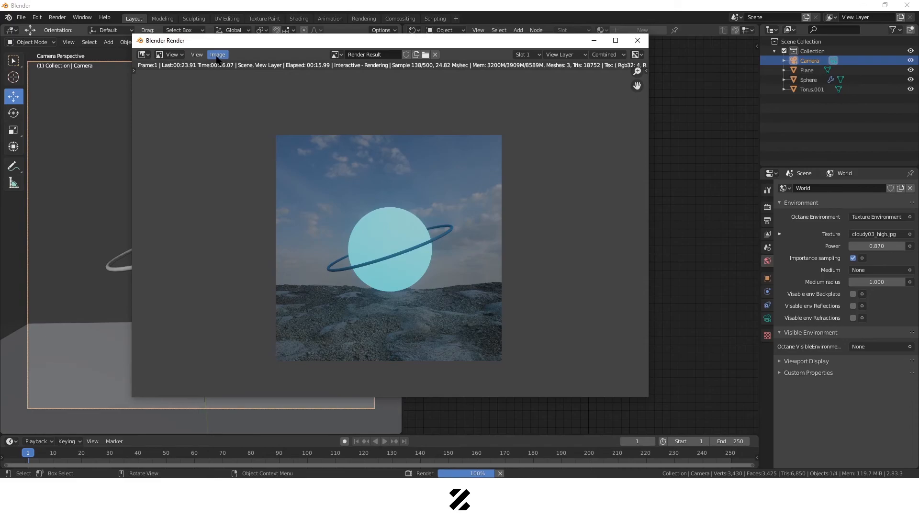
left_click(217, 55)
left_click(636, 41)
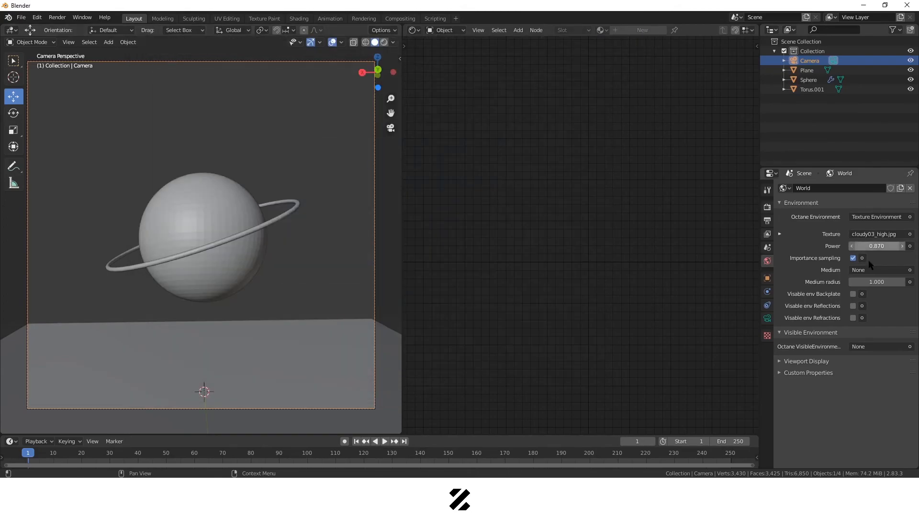
- Set the Octane kernel's maximum samples to 100
left_click(768, 220)
left_click(767, 207)
scroll(869, 239, "up", 15)
left_click(872, 303)
type("100")
key("Return")
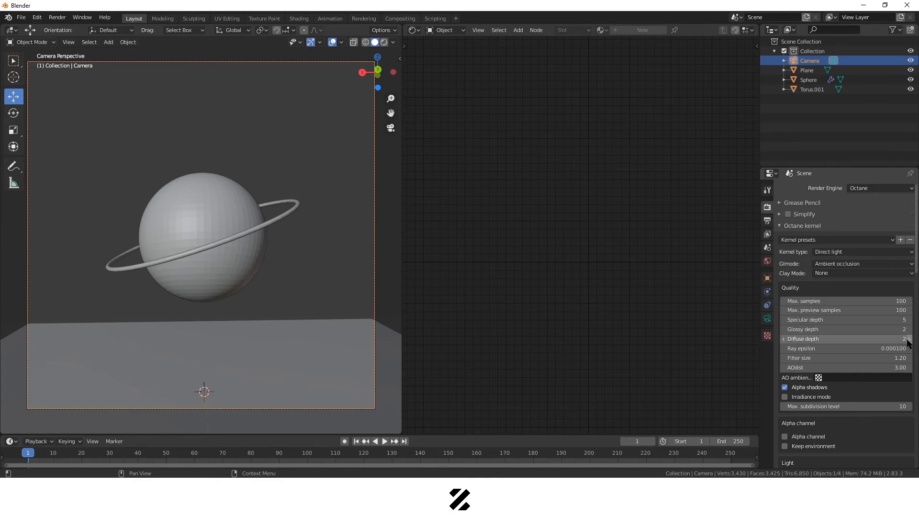
- Render the final image with the reduced sample count
left_click(56, 18)
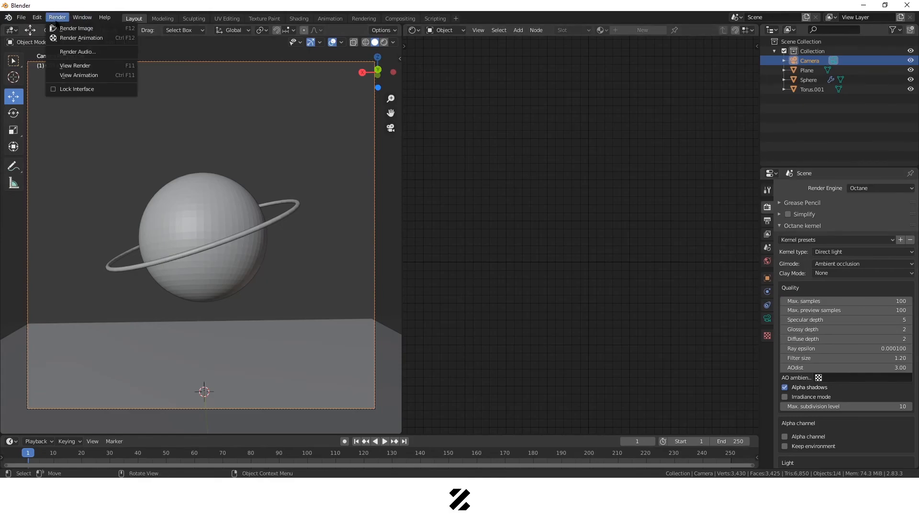
left_click(68, 27)
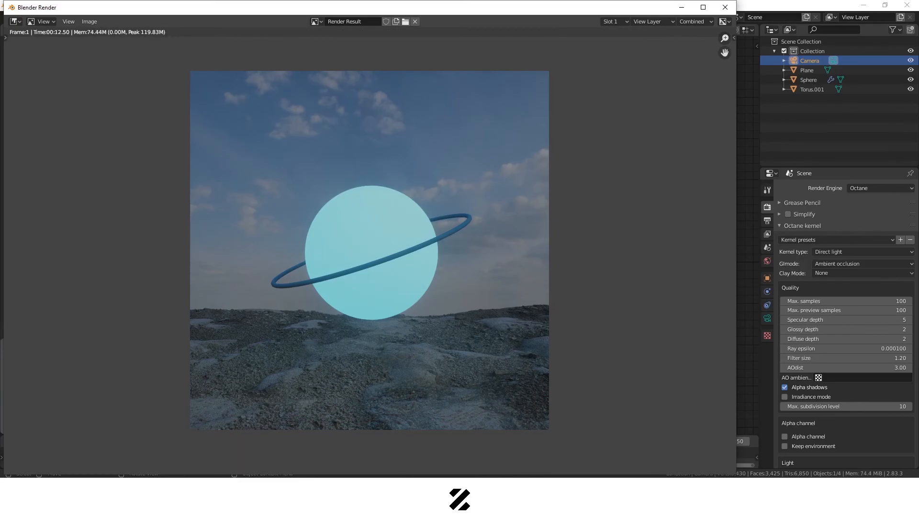
- View the Save As options for the rendered image, cancel without saving, and close the render window
left_click(89, 22)
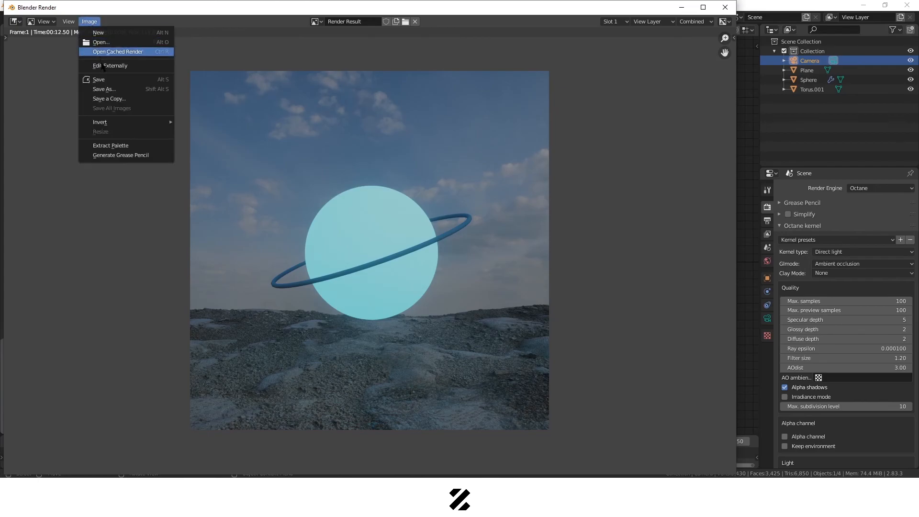
left_click(110, 90)
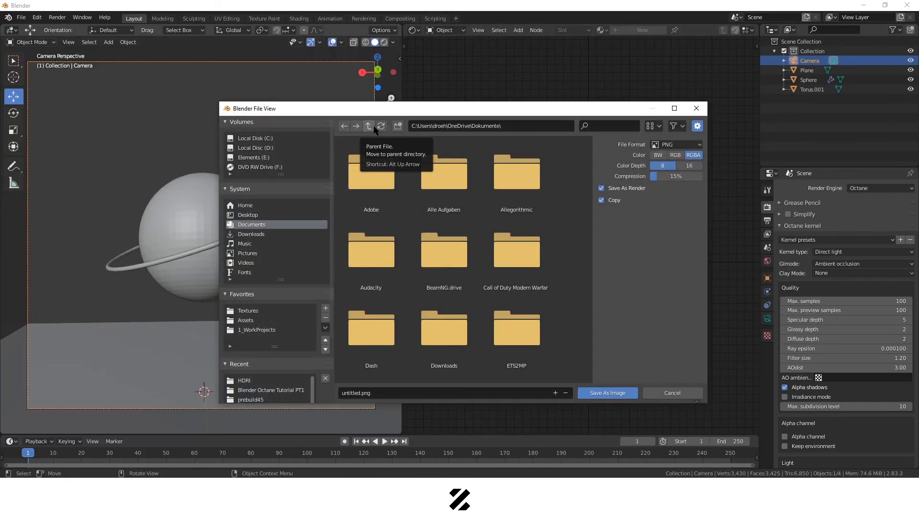
left_click(696, 110)
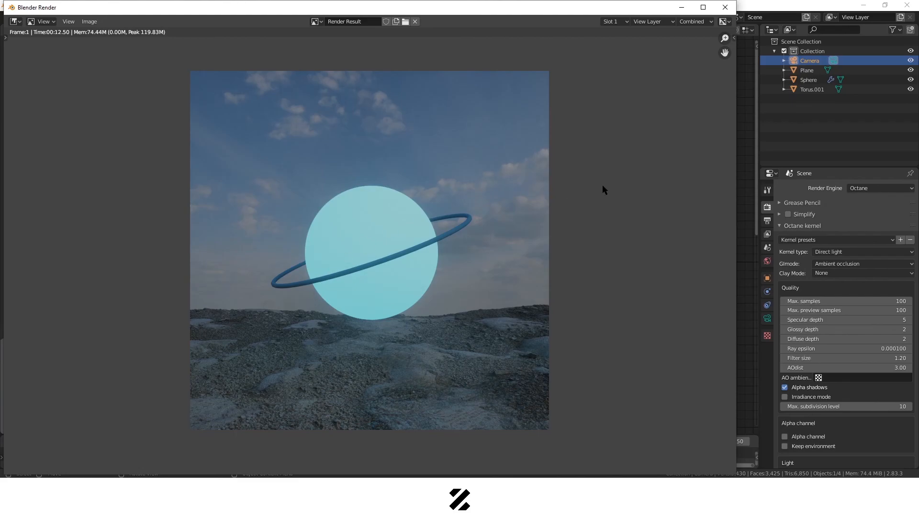
left_click(722, 8)
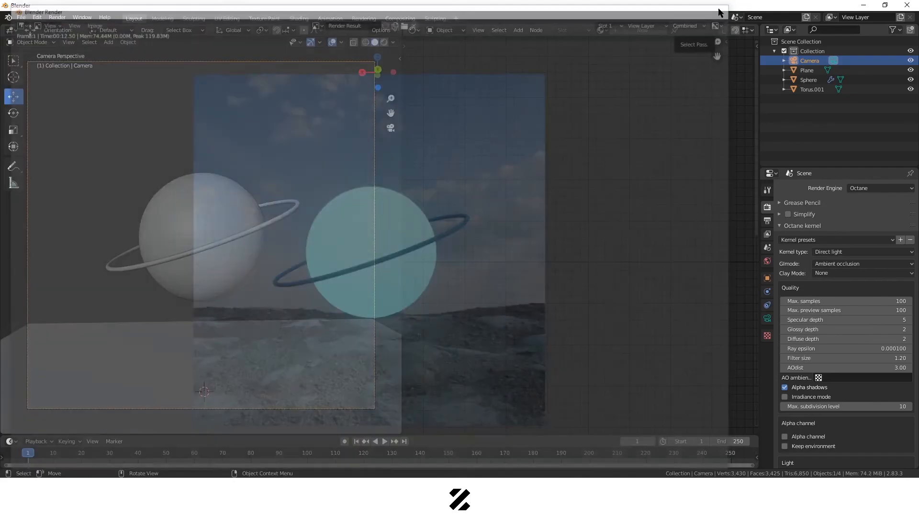